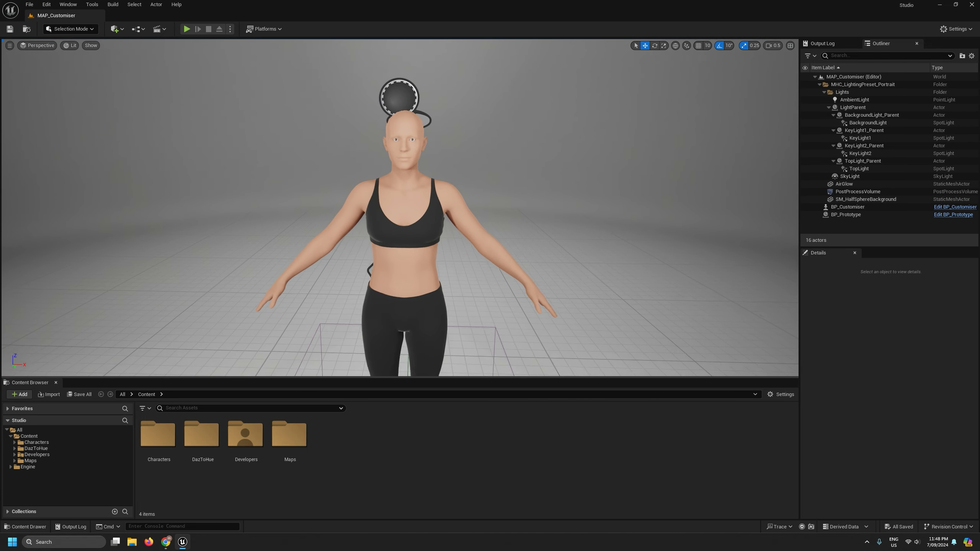
# Open the Prototype character's Textures folder and look over the body and head textures alongside the character
pyautogui.scroll(4, 400, 207)
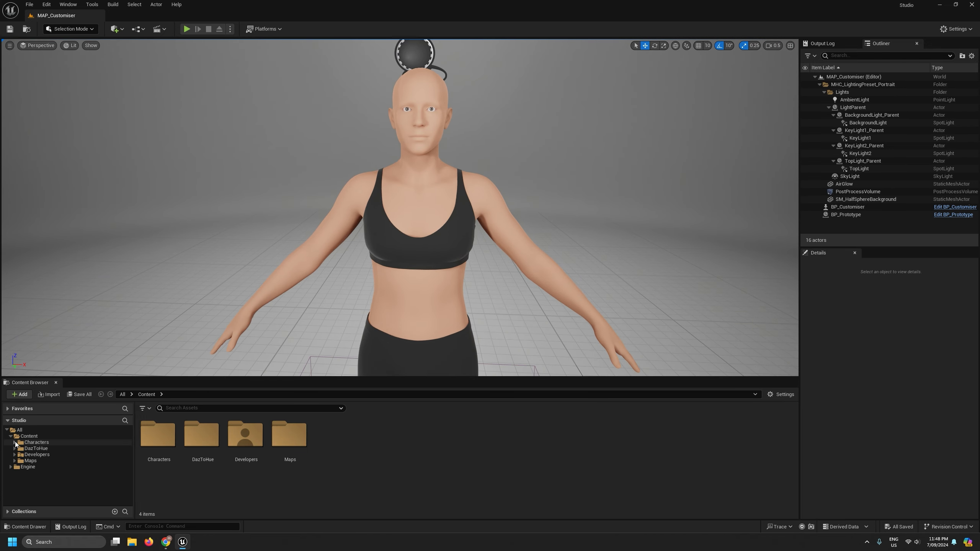
pyautogui.click(18, 448)
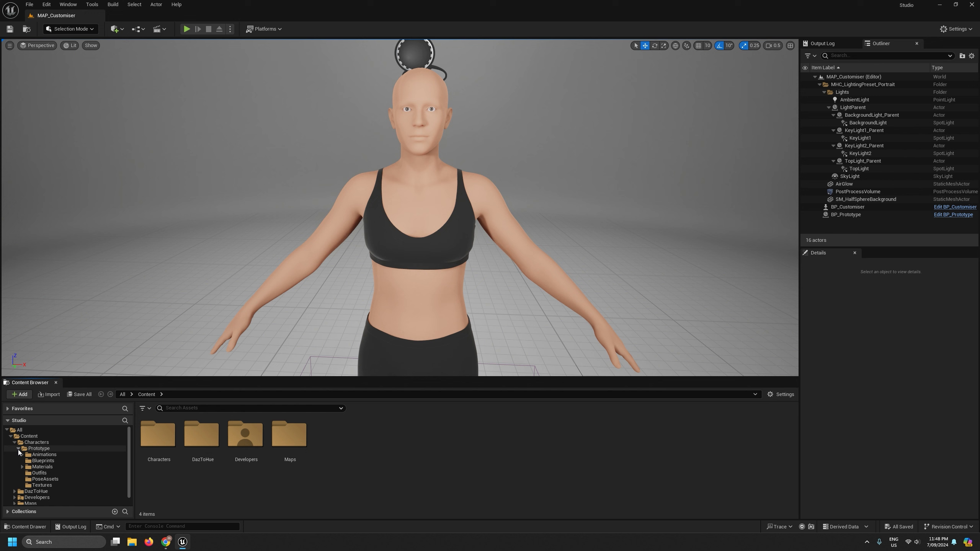
pyautogui.click(42, 486)
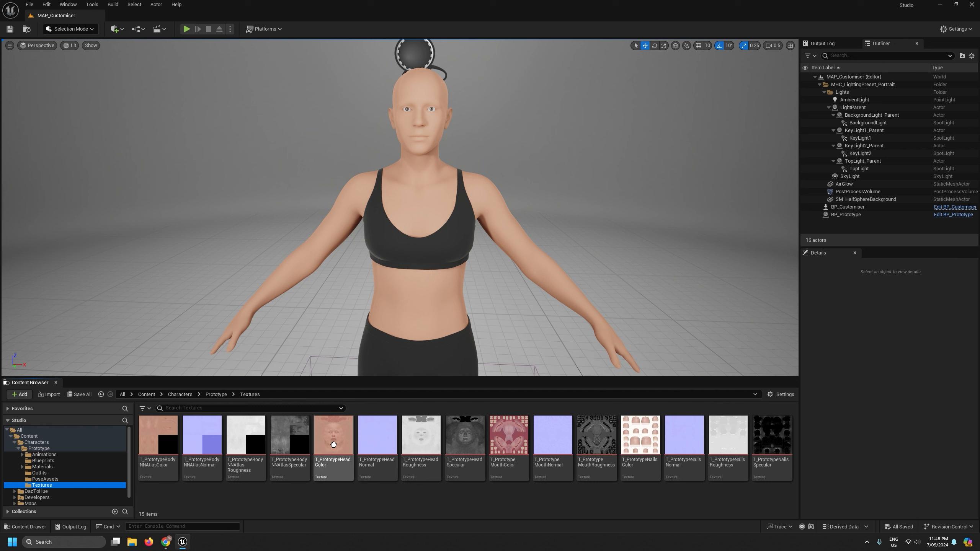
pyautogui.moveTo(334, 448)
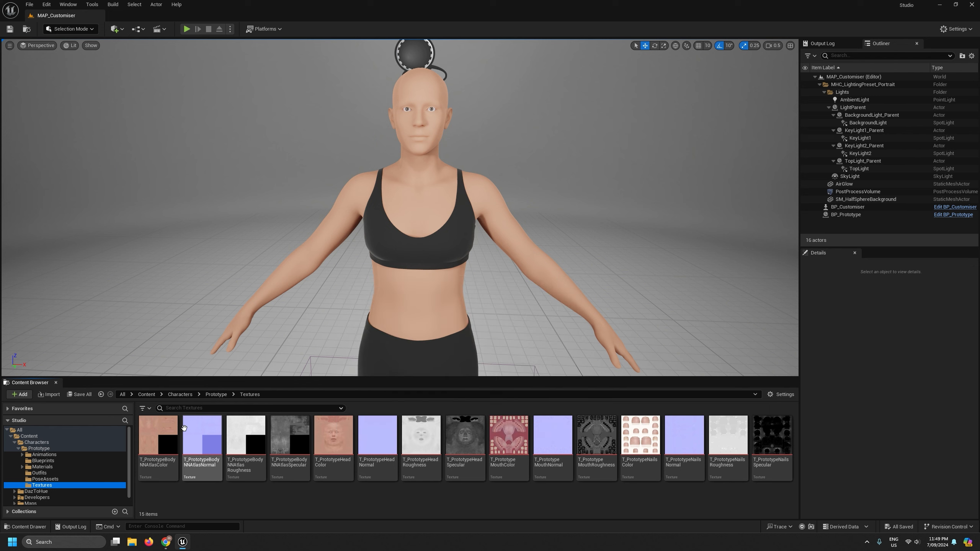
pyautogui.click(143, 427)
pyautogui.click(324, 436)
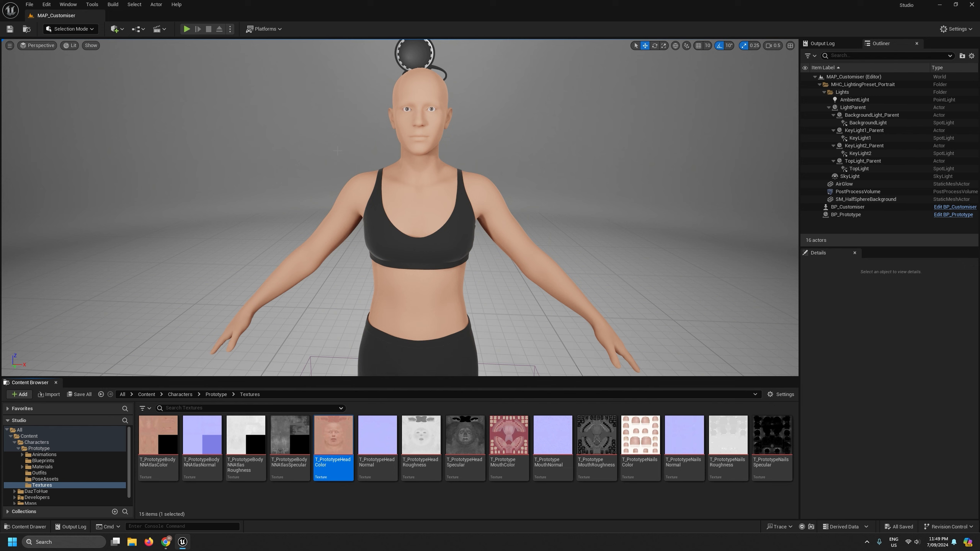
pyautogui.moveTo(337, 151); pyautogui.dragTo(367, 151, button='right')
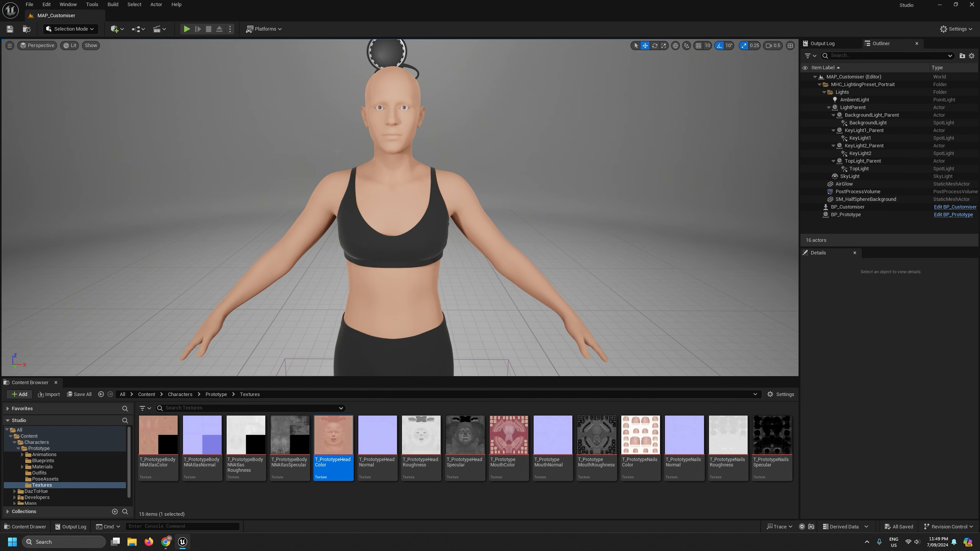
pyautogui.moveTo(330, 424)
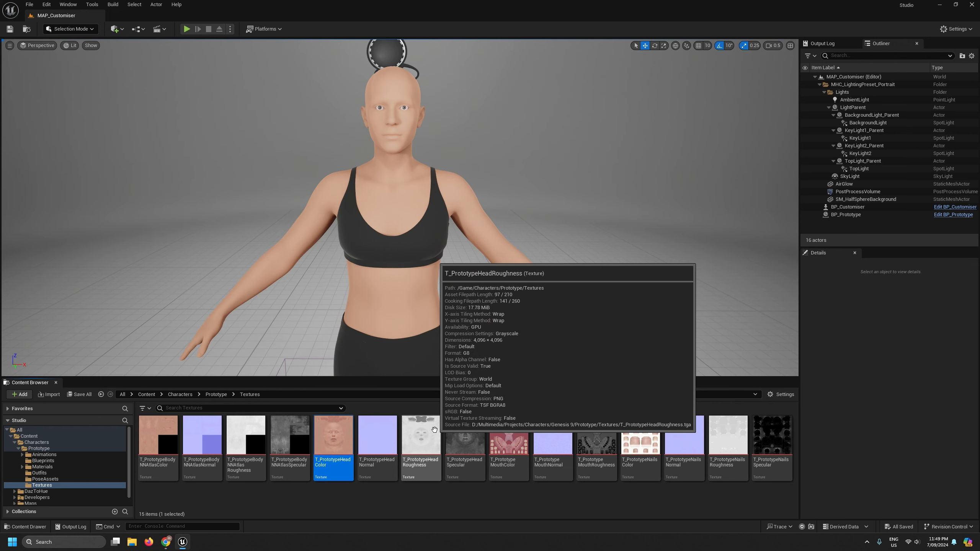
pyautogui.click(367, 435)
pyautogui.click(328, 432)
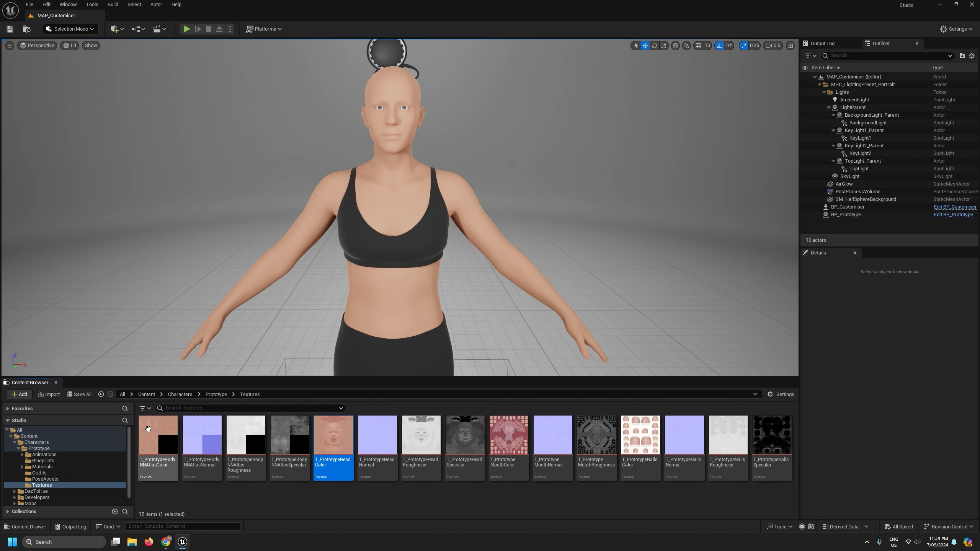
pyautogui.moveTo(467, 312); pyautogui.dragTo(506, 338, button='middle')
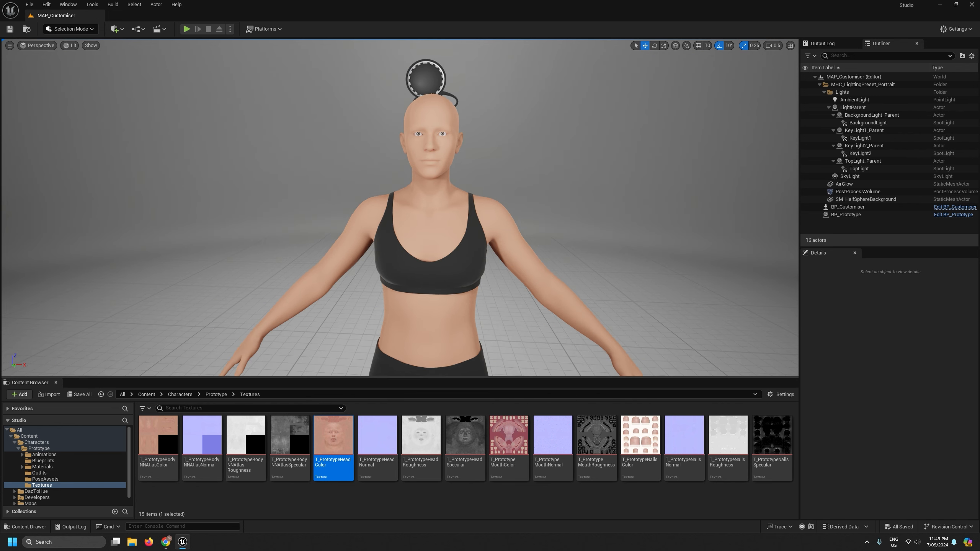
pyautogui.scroll(10, 400, 209)
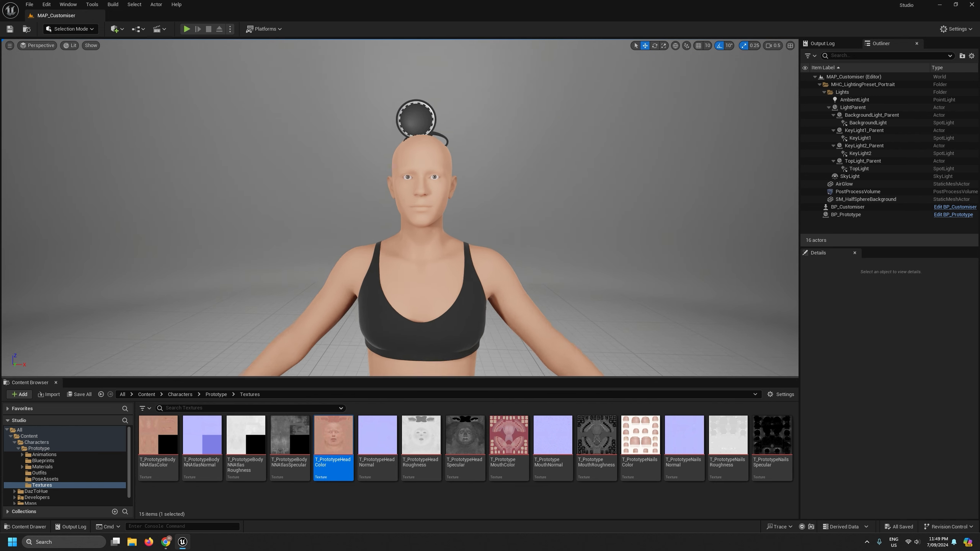
pyautogui.scroll(-10, 400, 208)
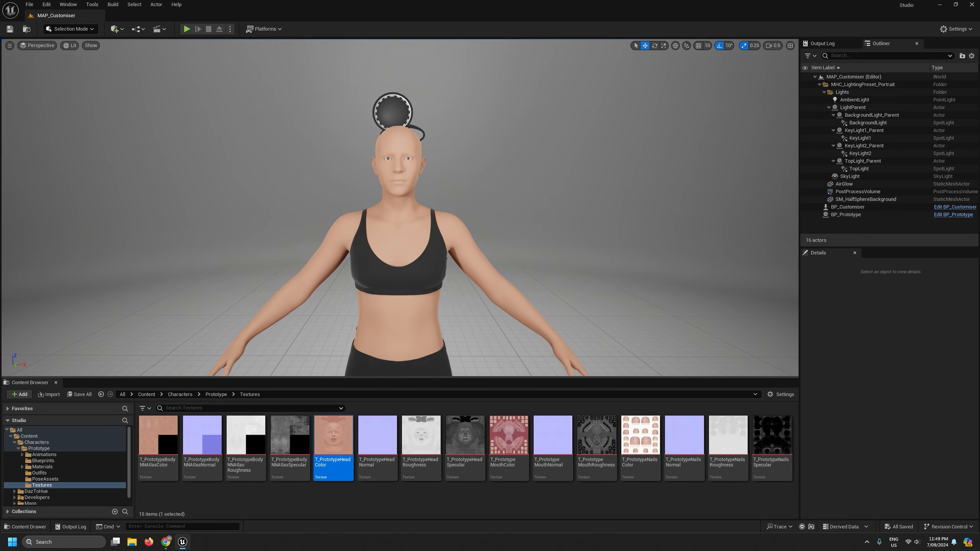
# Open the MI_Body, MI_Head, MI_Nails and MI_Mouth material instances from the Prototype character's Materials folder
pyautogui.click(49, 466)
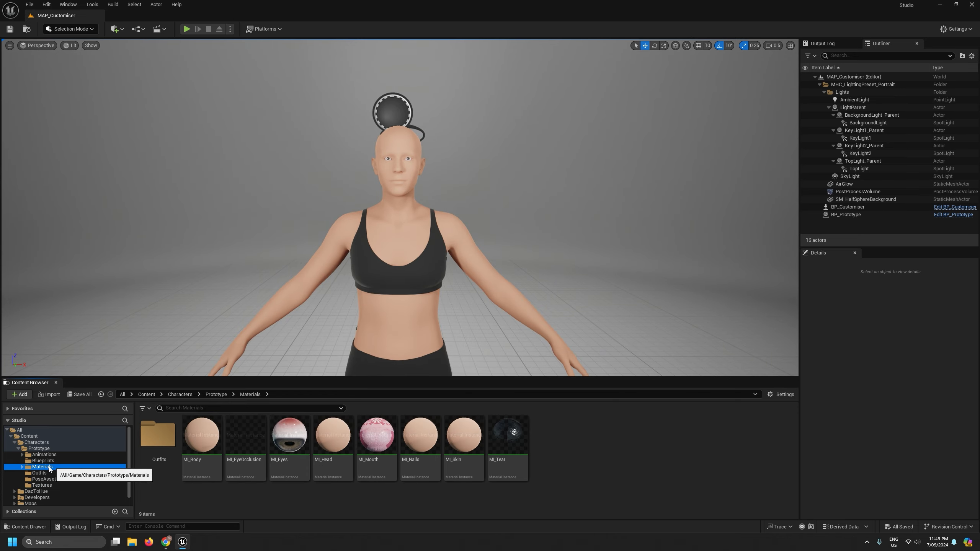
pyautogui.doubleClick(197, 436)
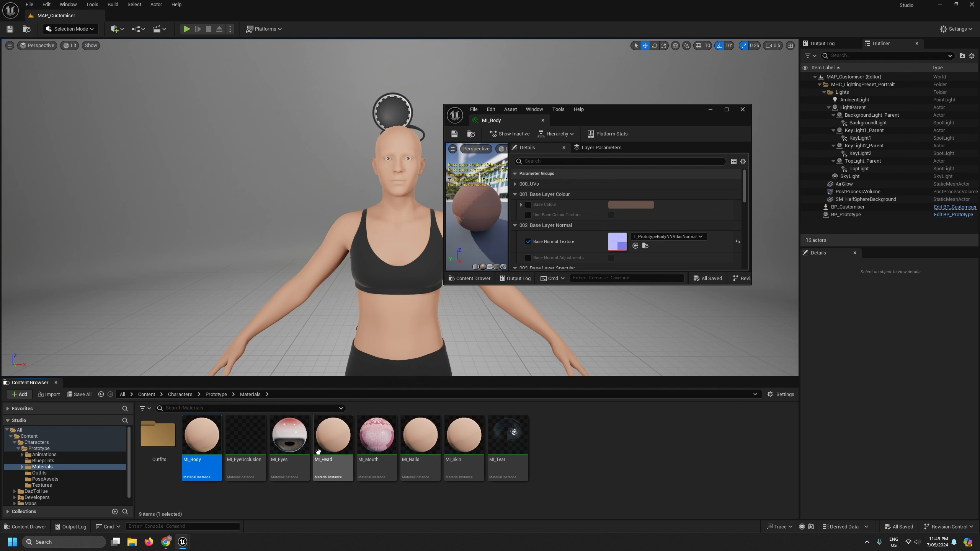
pyautogui.click(332, 435)
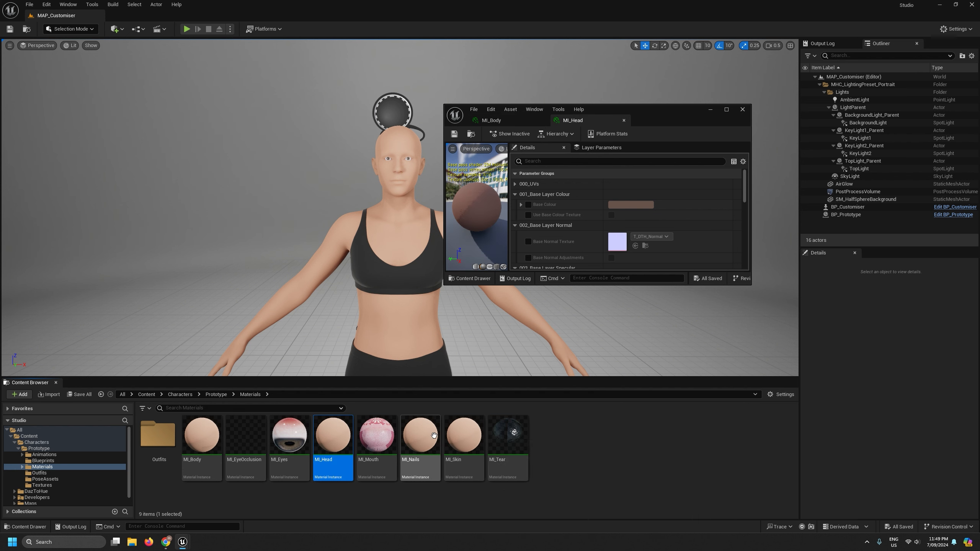
pyautogui.click(421, 436)
pyautogui.doubleClick(376, 435)
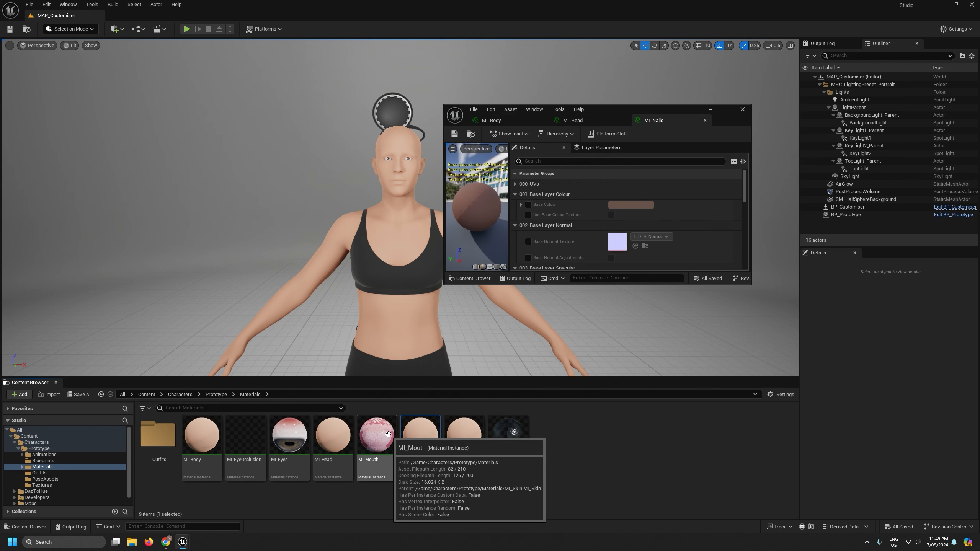
pyautogui.moveTo(632, 109); pyautogui.dragTo(616, 90)
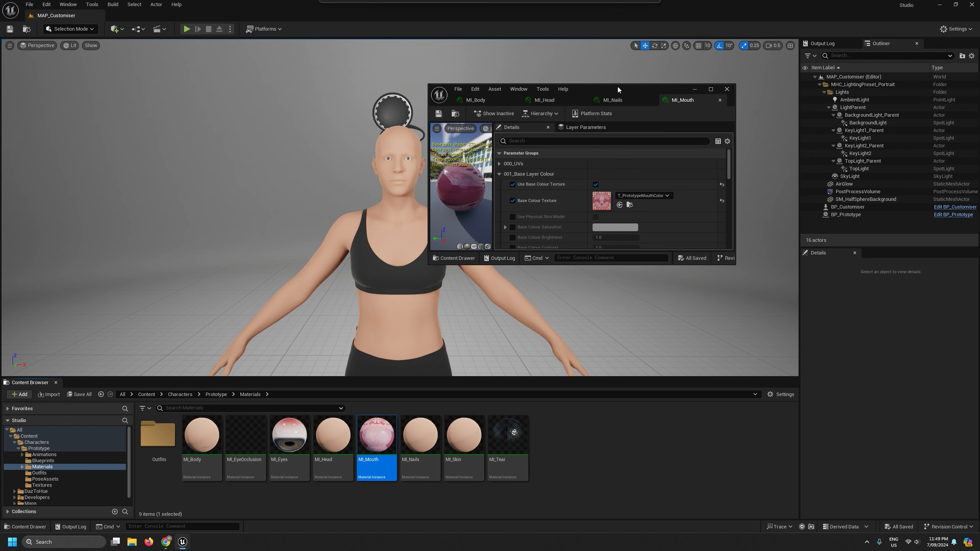
# Examine the T_PrototypeBodyNNAtlasColor texture in a maximised editor, close it and restore the material window beside the character
pyautogui.click(77, 485)
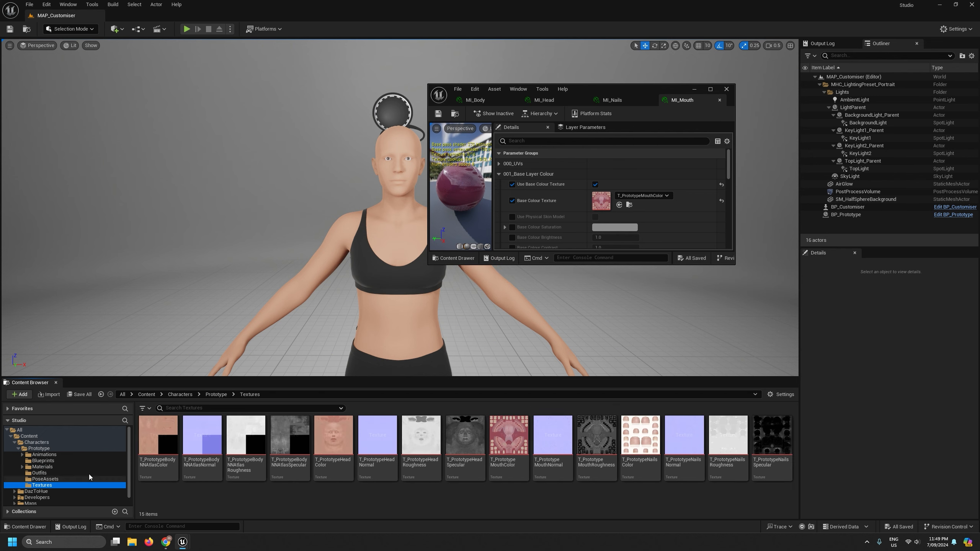
pyautogui.click(153, 429)
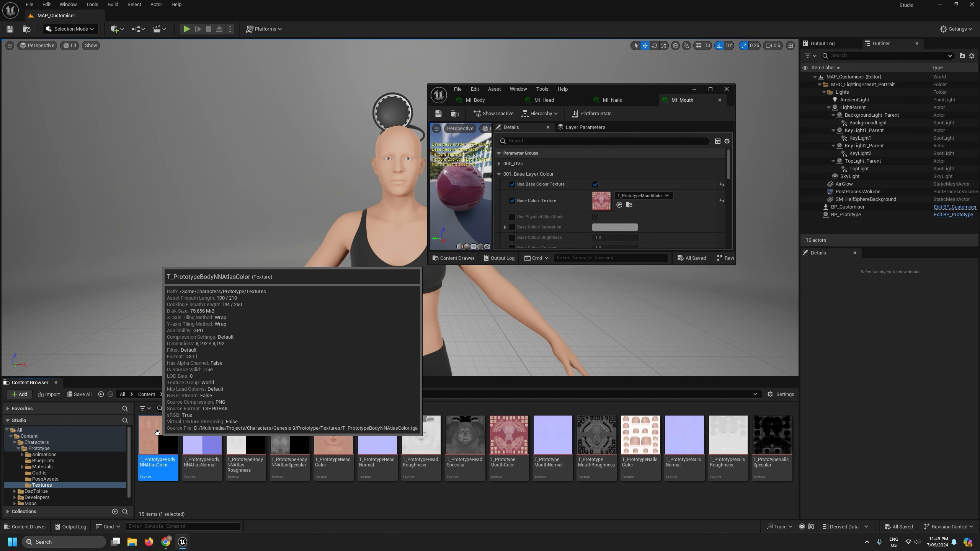
pyautogui.doubleClick(152, 452)
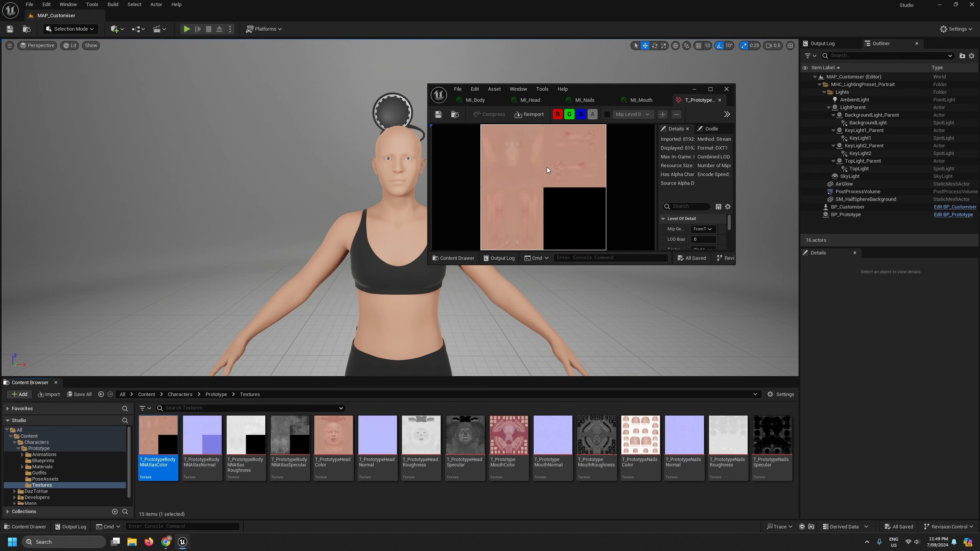
pyautogui.click(710, 89)
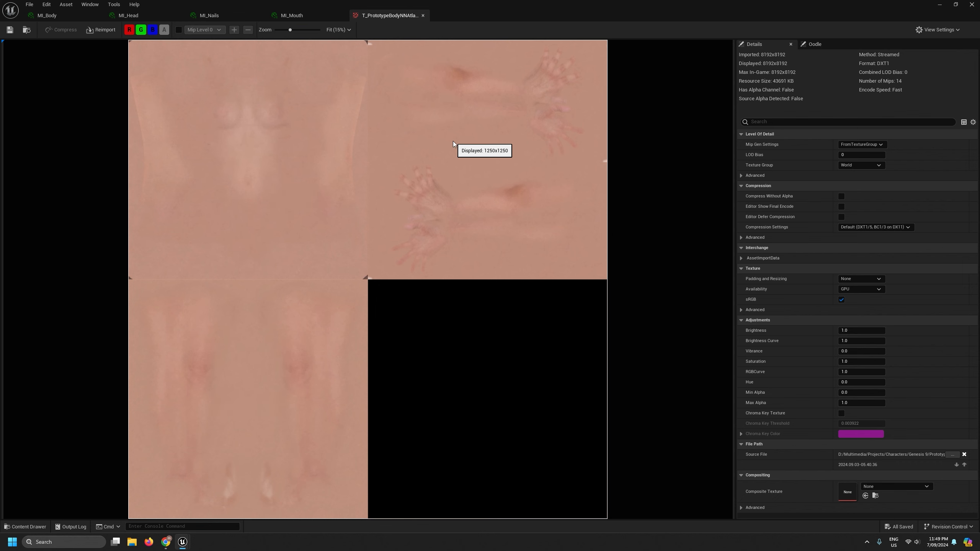
pyautogui.click(423, 16)
pyautogui.moveTo(442, 11); pyautogui.dragTo(628, 111)
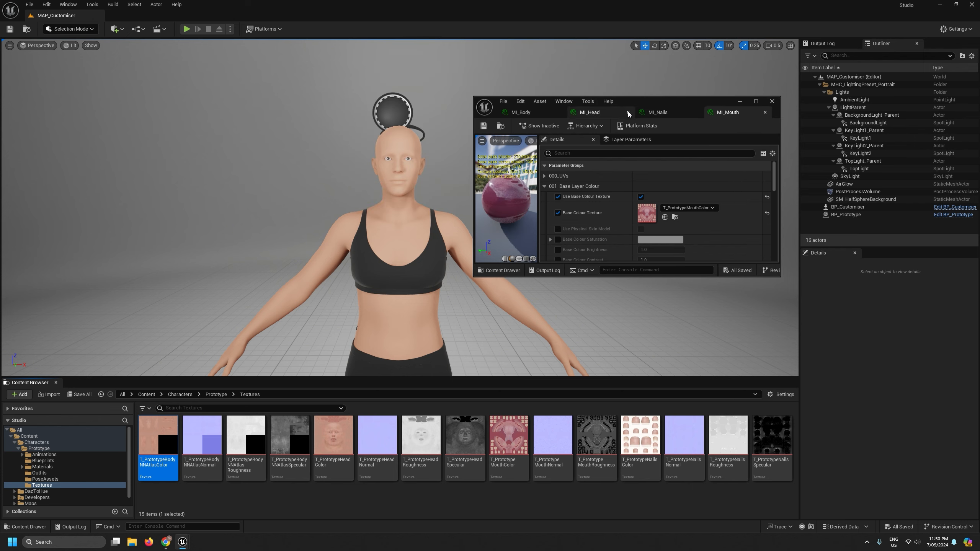
pyautogui.moveTo(473, 179); pyautogui.dragTo(452, 179)
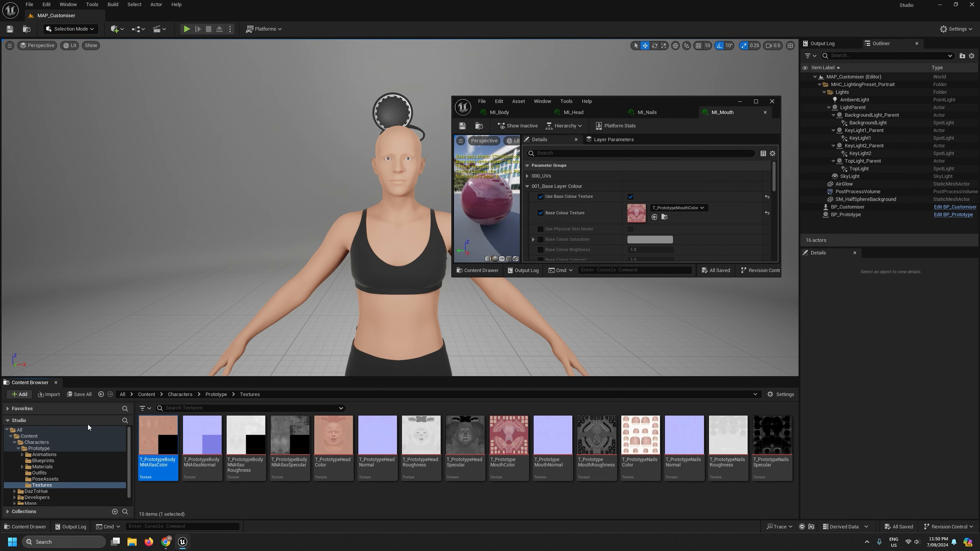
# Return to the Materials folder and frame the character's head and shoulders in the viewport
pyautogui.click(42, 467)
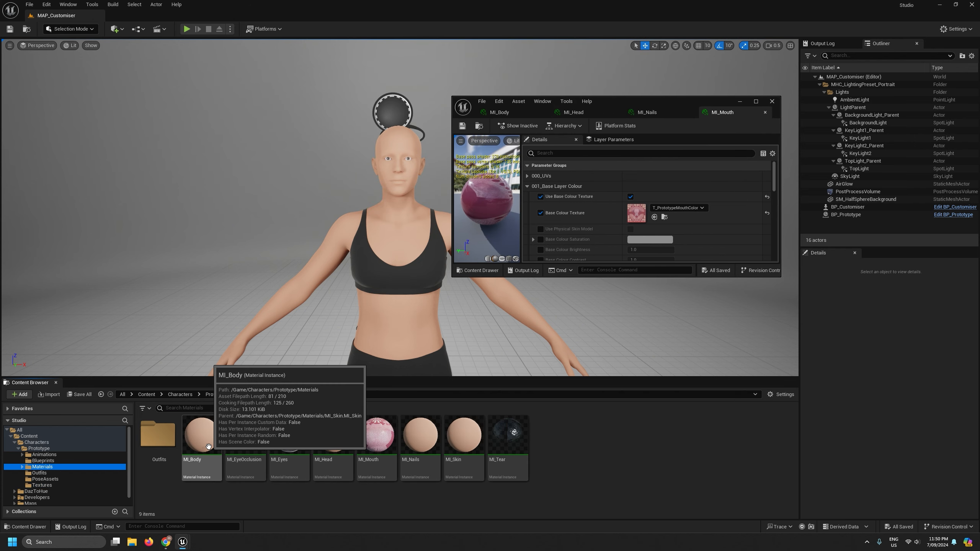
pyautogui.moveTo(346, 245); pyautogui.dragTo(338, 218, button='right')
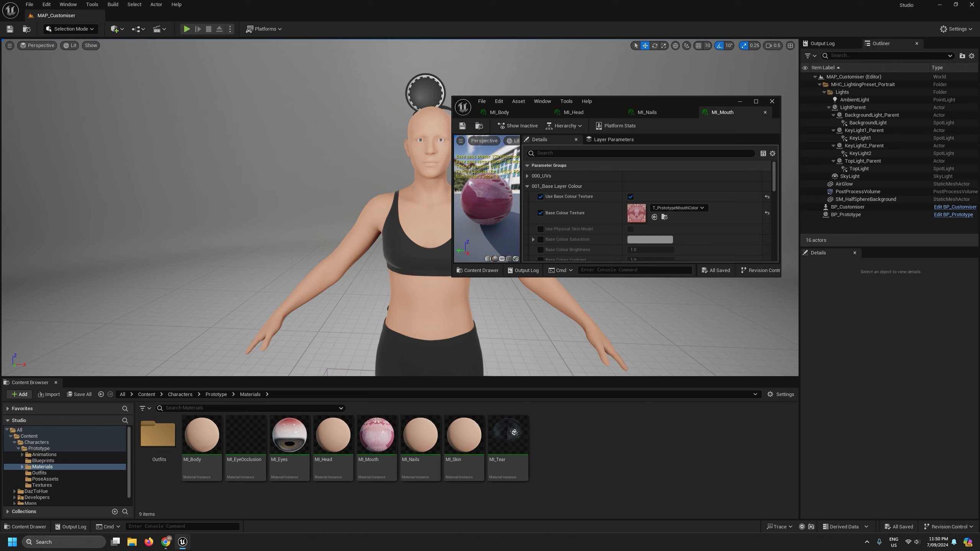
pyautogui.moveTo(308, 209); pyautogui.dragTo(299, 164, button='right')
pyautogui.press('w')
pyautogui.press('w')
pyautogui.press('s')
pyautogui.press('s')
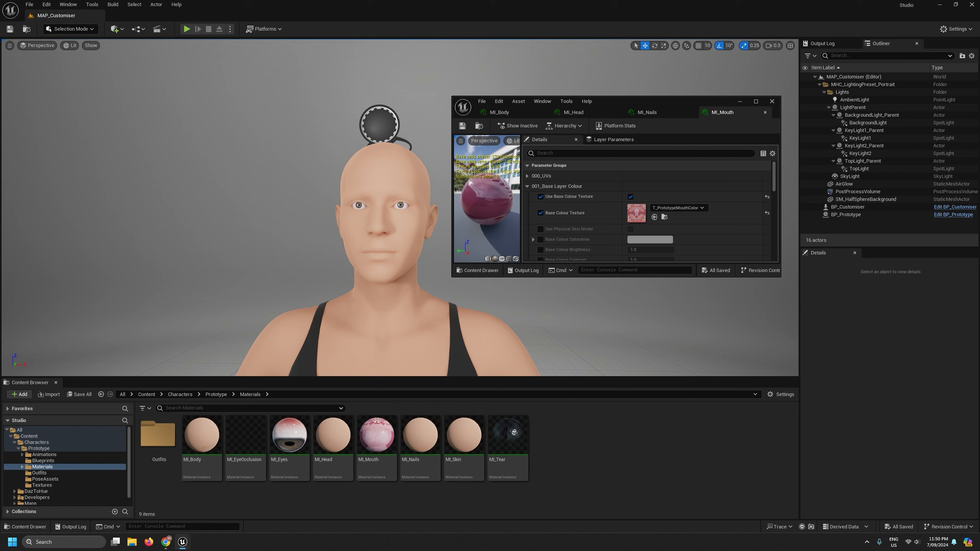
# Bring up the MI_Head material instance and enlarge its floating window beside the character's face
pyautogui.moveTo(649, 102); pyautogui.dragTo(676, 92)
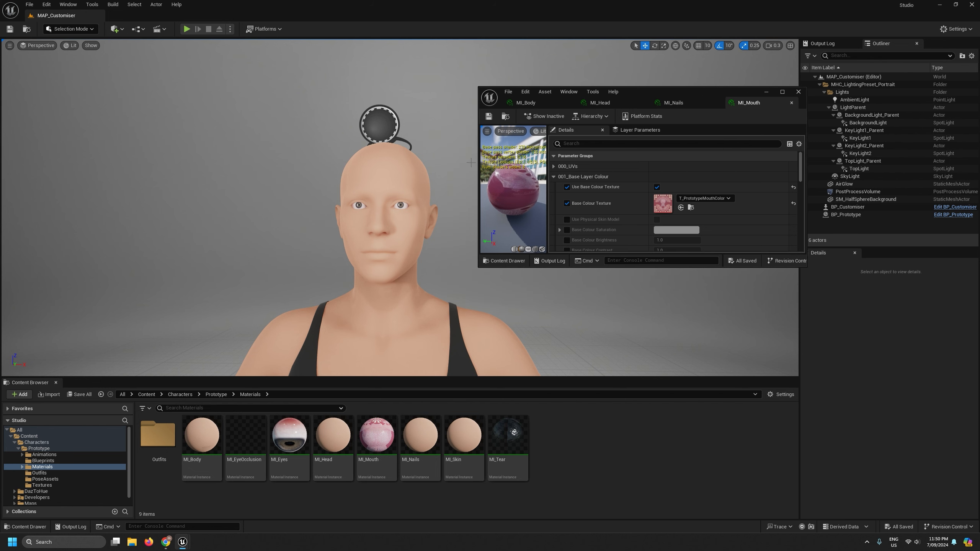
pyautogui.moveTo(478, 163); pyautogui.dragTo(414, 163)
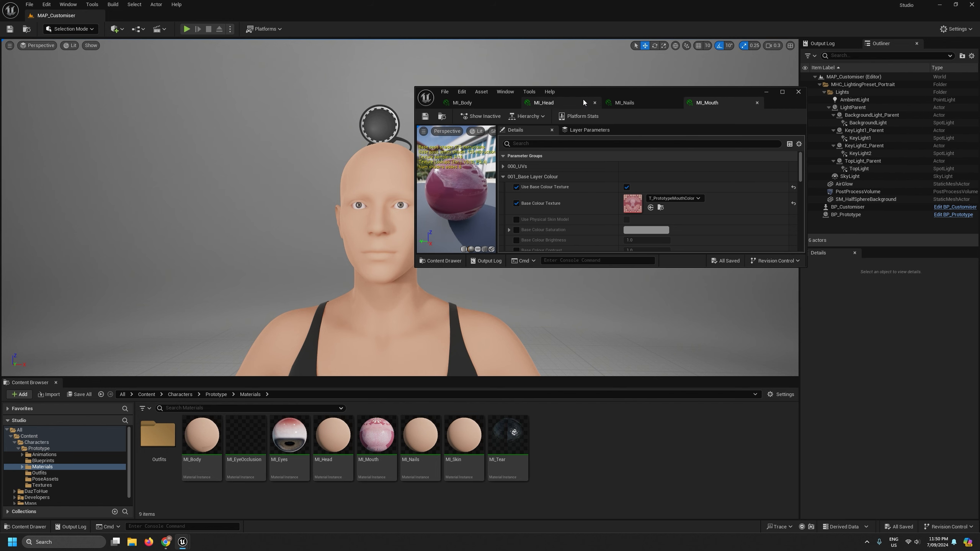
pyautogui.click(584, 99)
pyautogui.moveTo(632, 93); pyautogui.dragTo(685, 79)
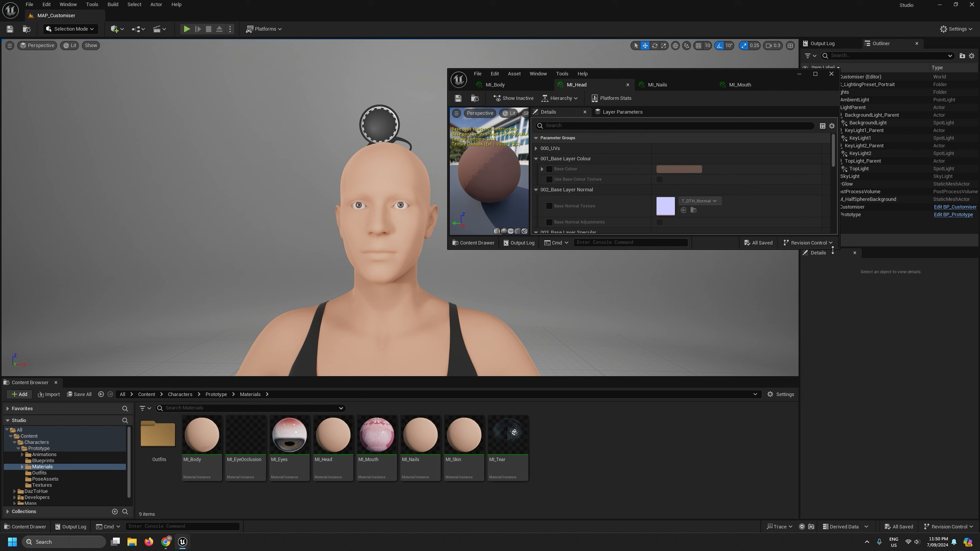
pyautogui.moveTo(840, 250); pyautogui.dragTo(893, 346)
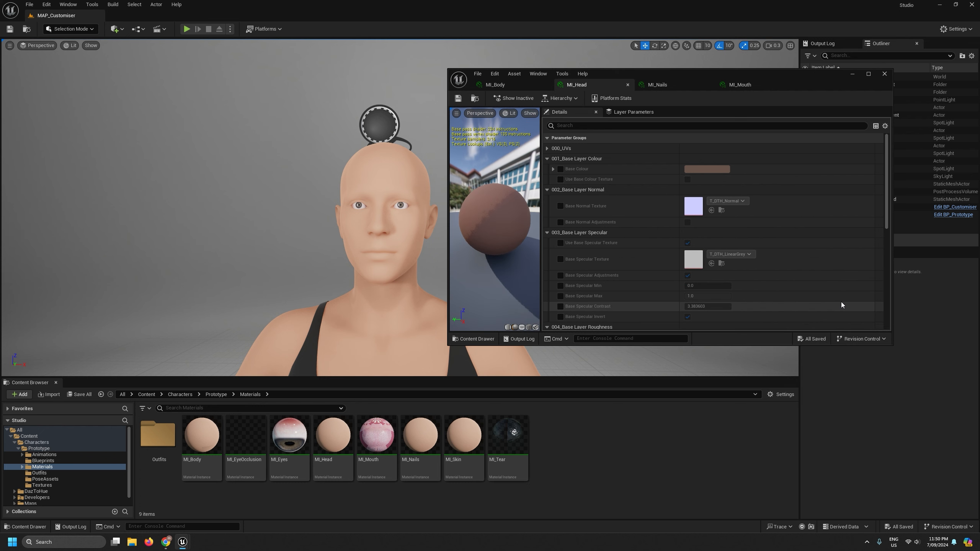
# Enable Use Base Colour Texture on MI_Head and assign T_PrototypeHeadColor from the Textures folder as the base colour texture
pyautogui.click(560, 179)
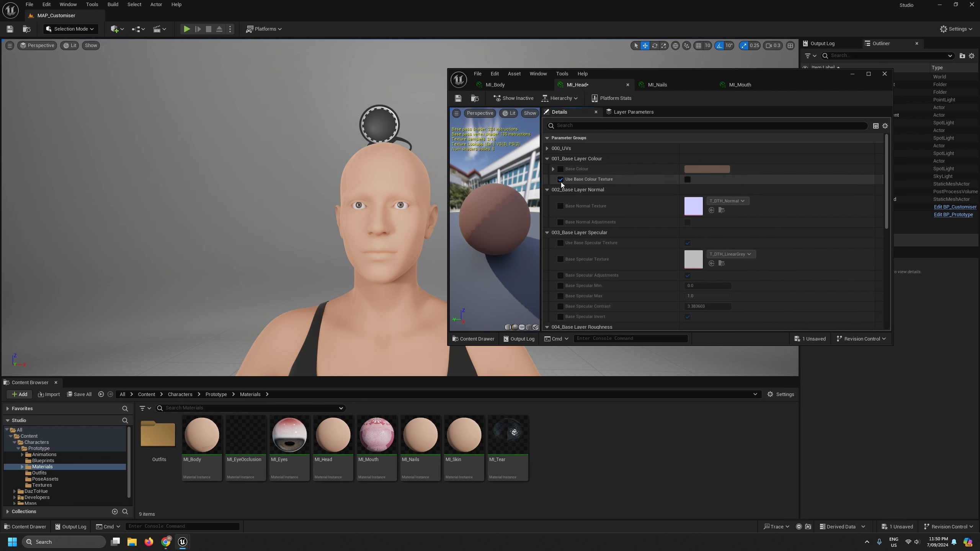
pyautogui.click(688, 180)
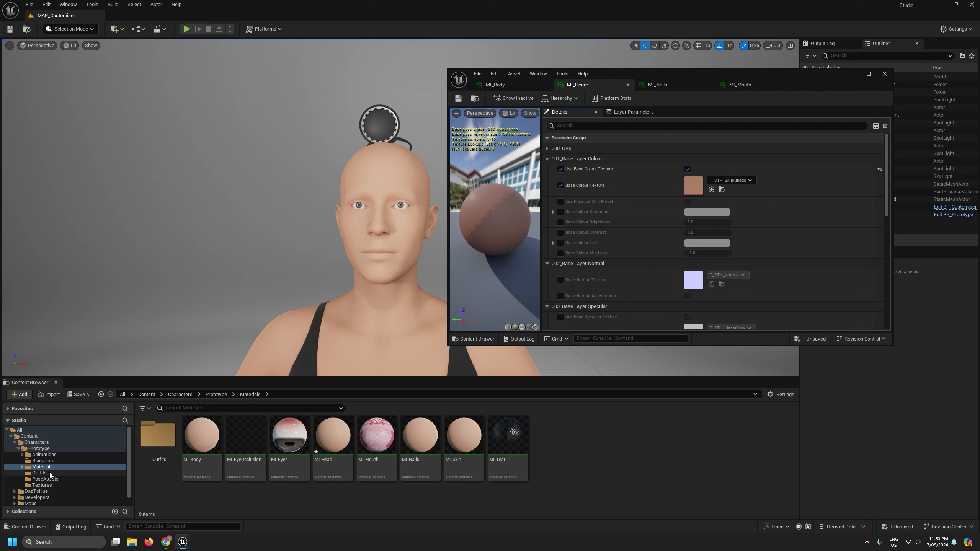
pyautogui.click(42, 486)
pyautogui.moveTo(333, 436); pyautogui.dragTo(692, 190)
# Override the Base Normal Texture of MI_Head with T_PrototypeHeadNormal
pyautogui.scroll(-3, 771, 173)
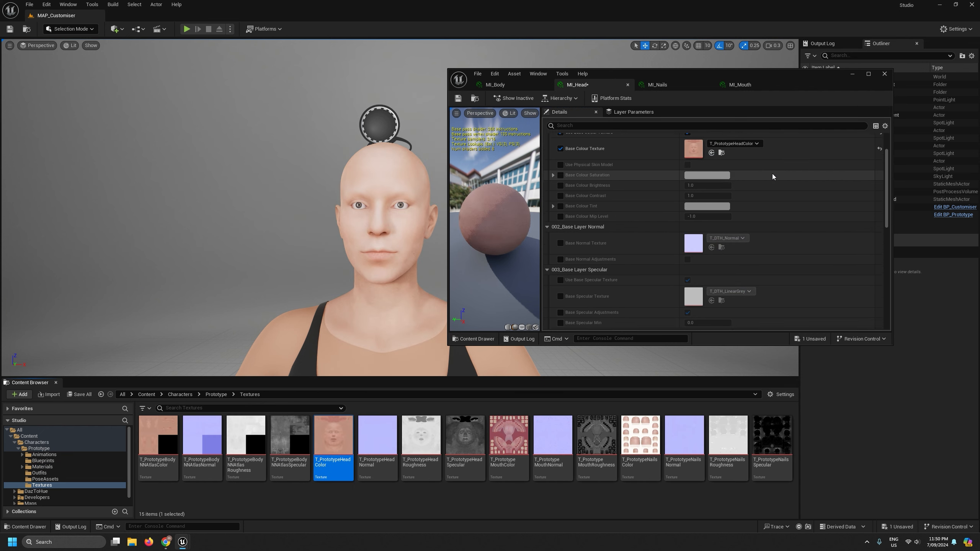
pyautogui.click(560, 230)
pyautogui.moveTo(377, 436); pyautogui.dragTo(693, 227)
# Enable the base specular texture overrides on MI_Head and assign T_PrototypeHeadSpecular as the Base Specular Texture
pyautogui.click(560, 268)
pyautogui.click(560, 284)
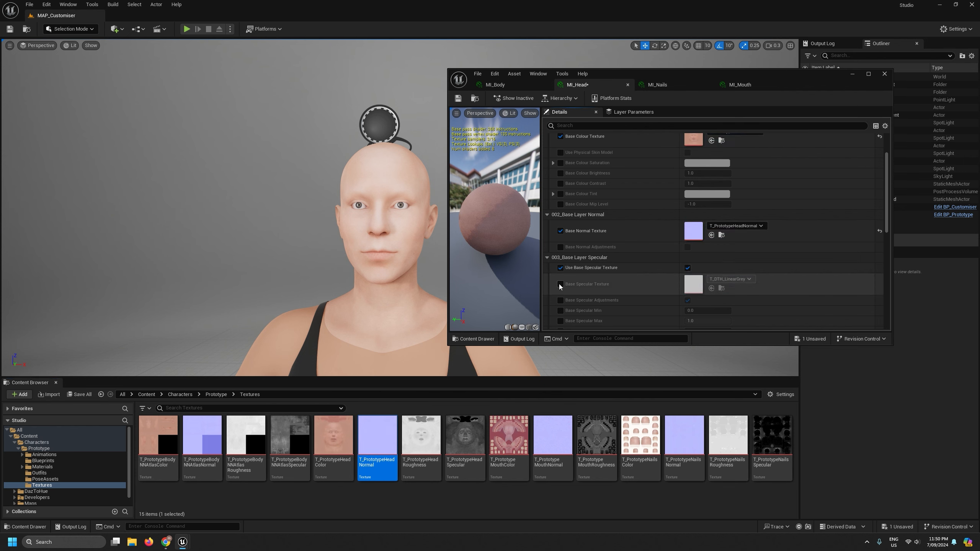
pyautogui.moveTo(421, 439)
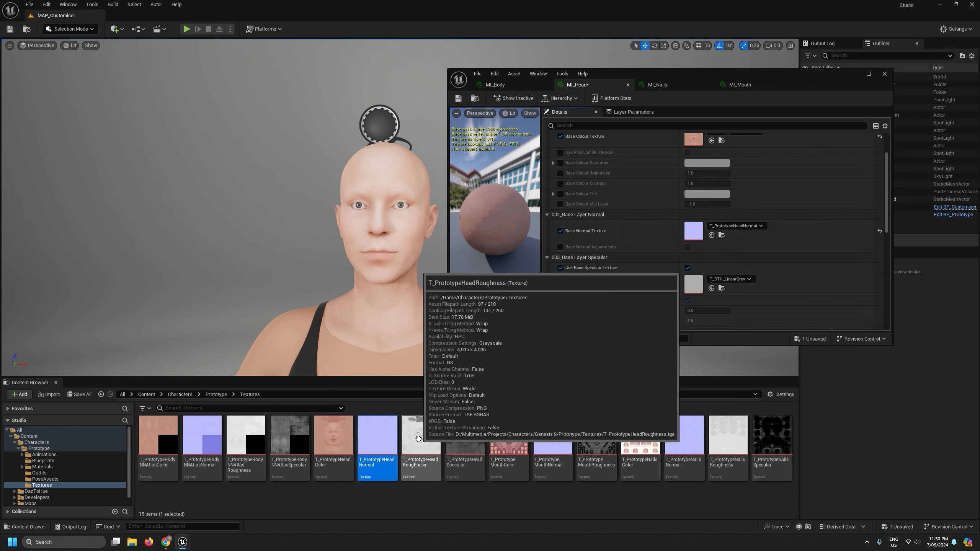
pyautogui.moveTo(465, 435); pyautogui.dragTo(695, 287)
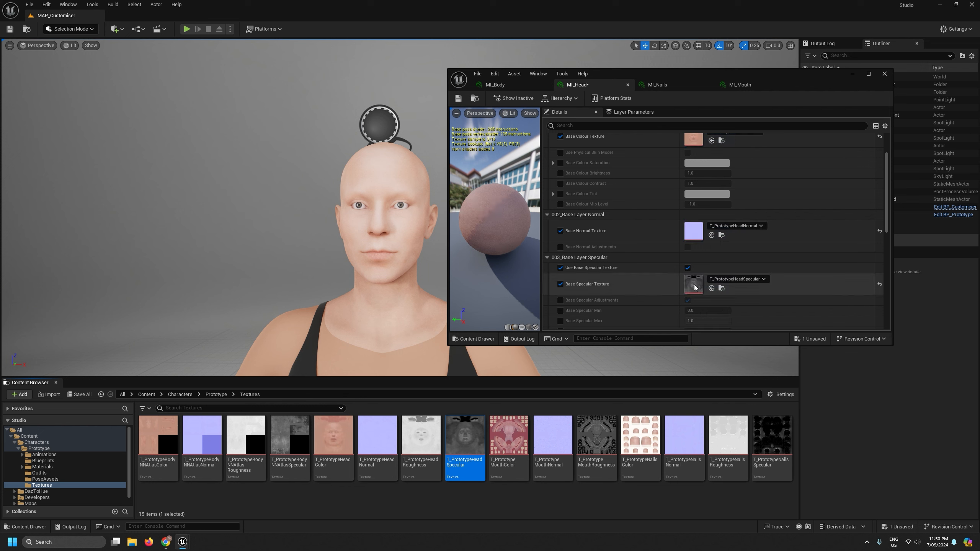
# Enable Use Base Roughness Texture on MI_Head, assign T_PrototypeHeadRoughness as the Base Roughness Texture, and save the material instance
pyautogui.scroll(-2, 628, 281)
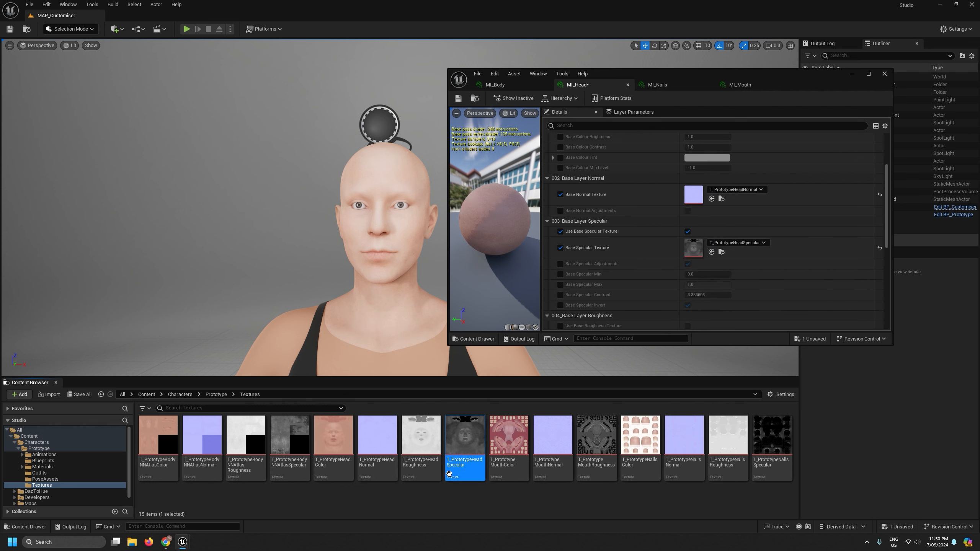
pyautogui.moveTo(477, 466)
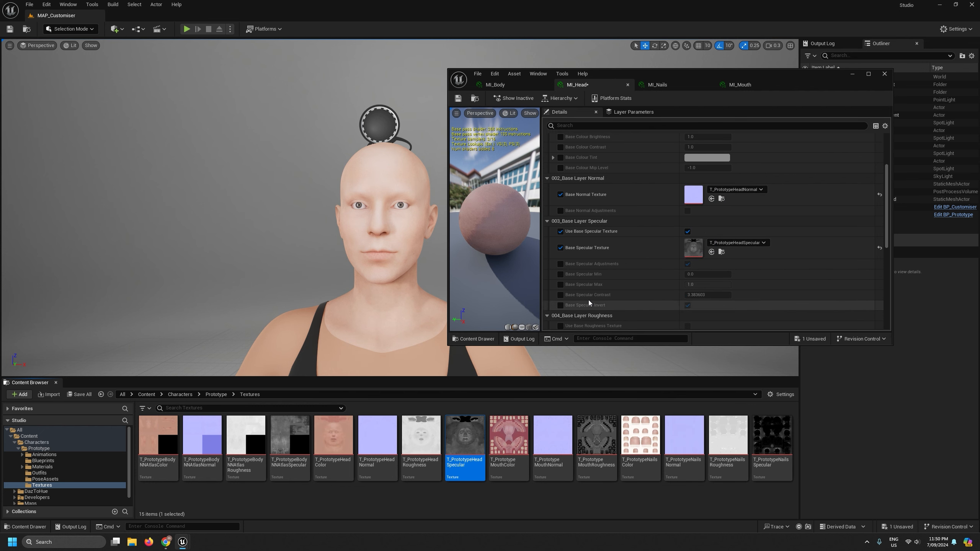
pyautogui.scroll(-3, 588, 300)
pyautogui.click(560, 277)
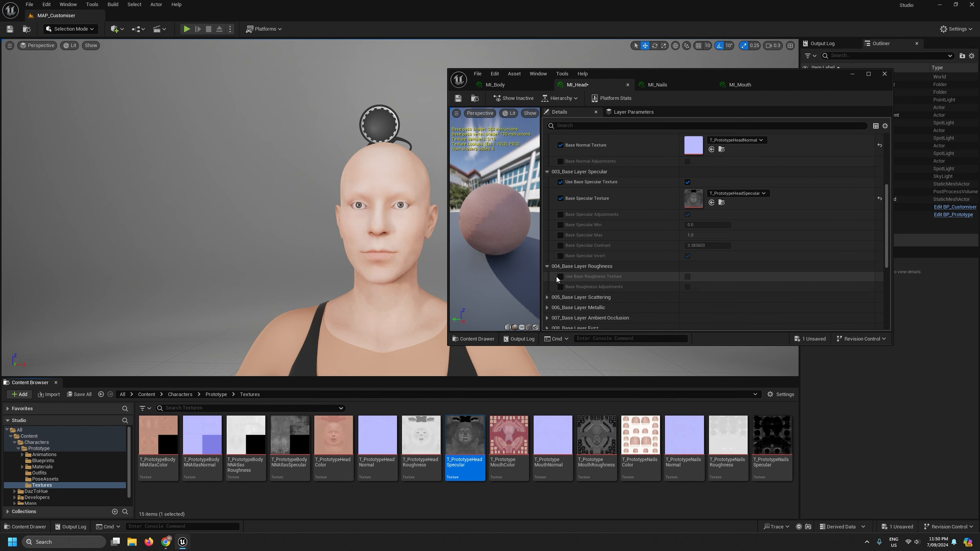
pyautogui.click(688, 276)
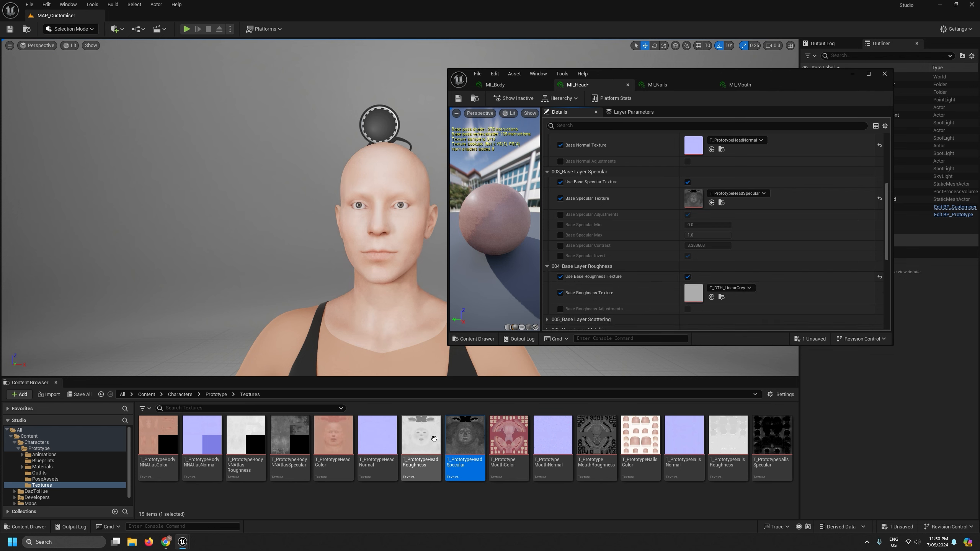
pyautogui.moveTo(433, 439); pyautogui.dragTo(694, 293)
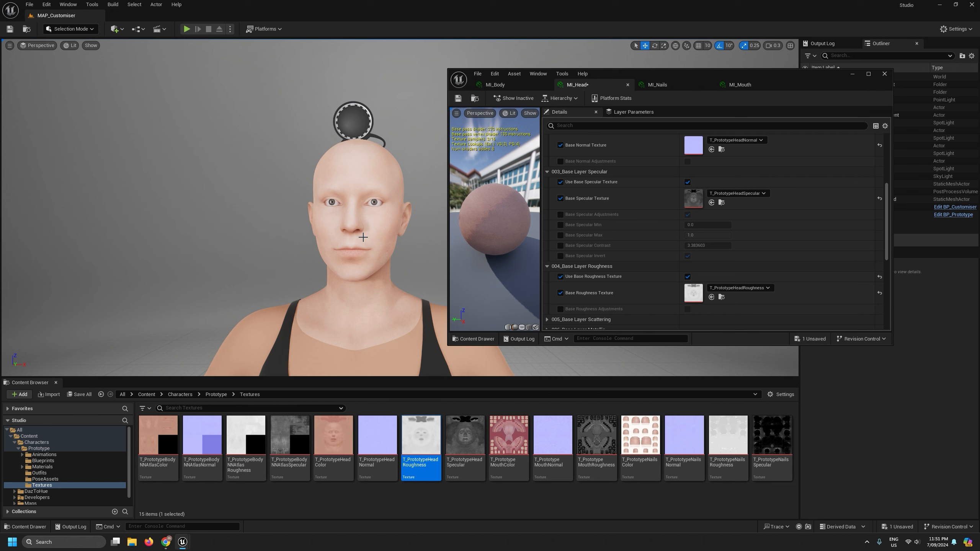
pyautogui.moveTo(363, 237); pyautogui.dragTo(360, 249, button='right')
pyautogui.click(457, 98)
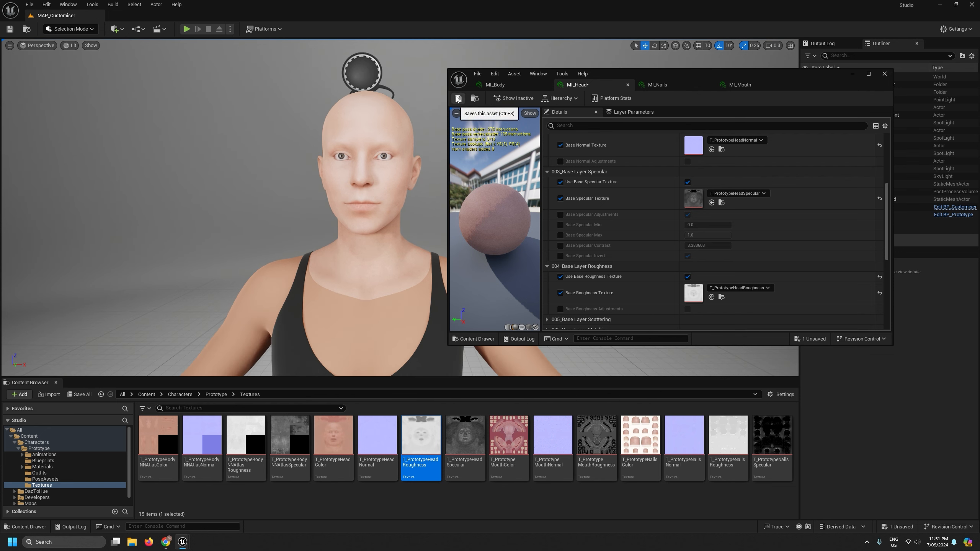
# Enable Use Base Colour Texture on MI_Body and assign T_PrototypeBodyNNAtlasColor as the Base Colour Texture
pyautogui.click(524, 88)
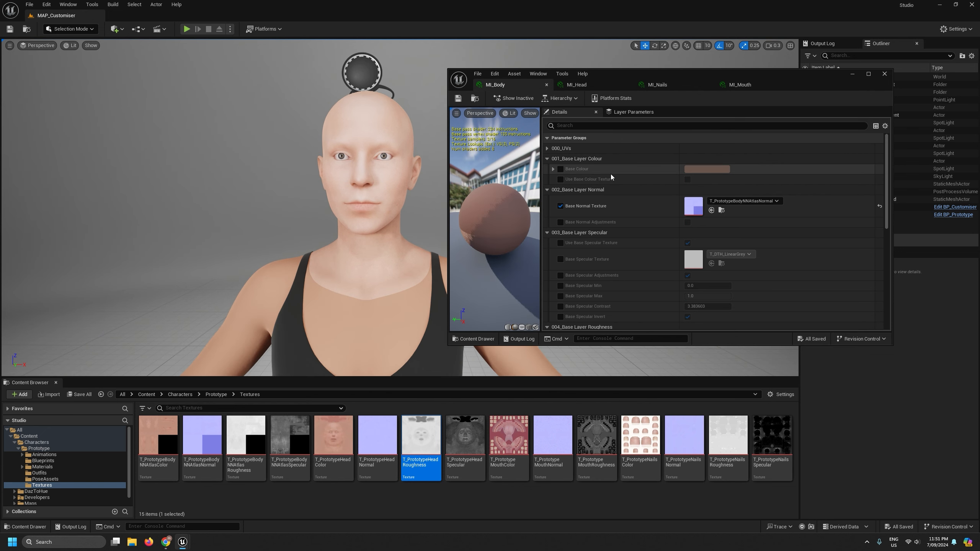
pyautogui.click(687, 179)
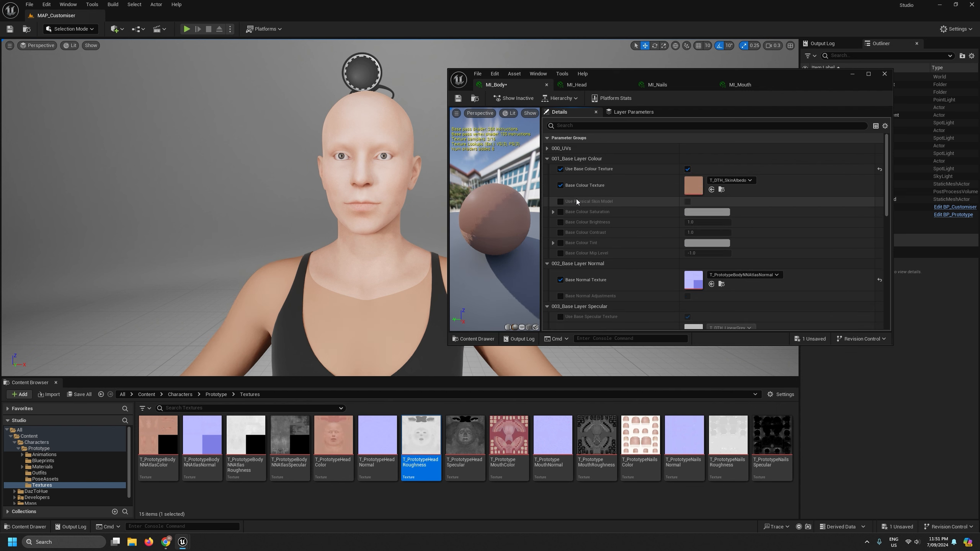
pyautogui.moveTo(161, 438); pyautogui.dragTo(695, 184)
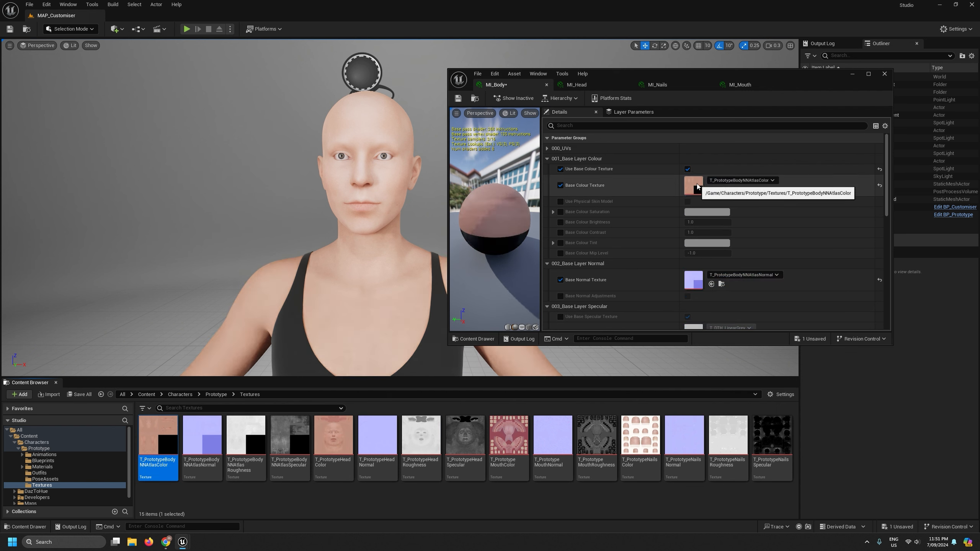
# Enable the base specular texture overrides on MI_Body and assign T_PrototypeBodyNNAtlasSpecular as the Base Specular Texture
pyautogui.scroll(-2, 555, 247)
pyautogui.click(560, 247)
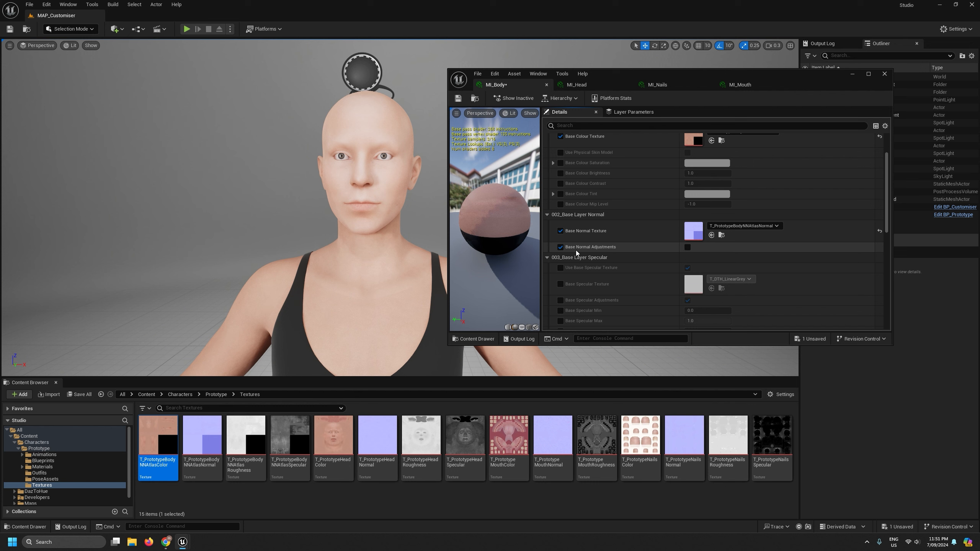
pyautogui.scroll(-2, 566, 243)
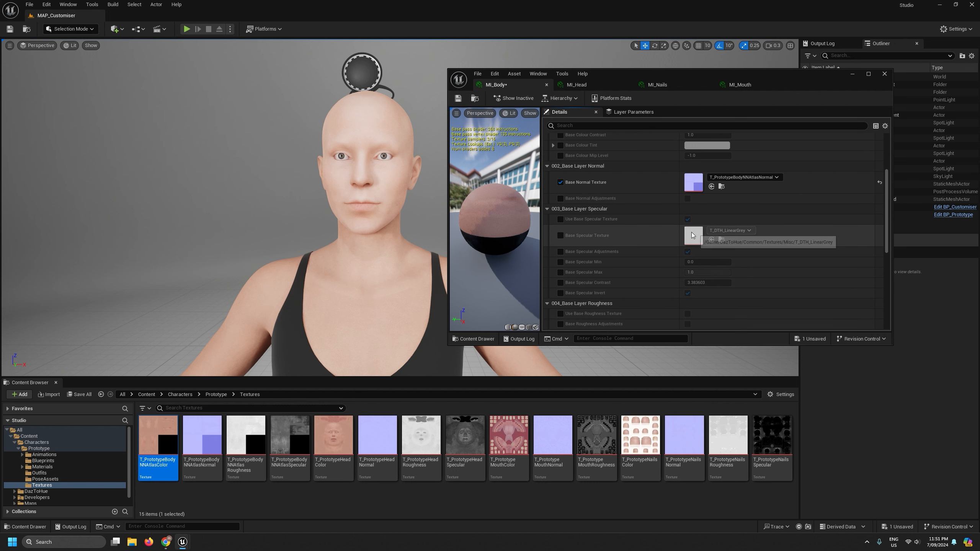
pyautogui.click(561, 219)
pyautogui.click(561, 236)
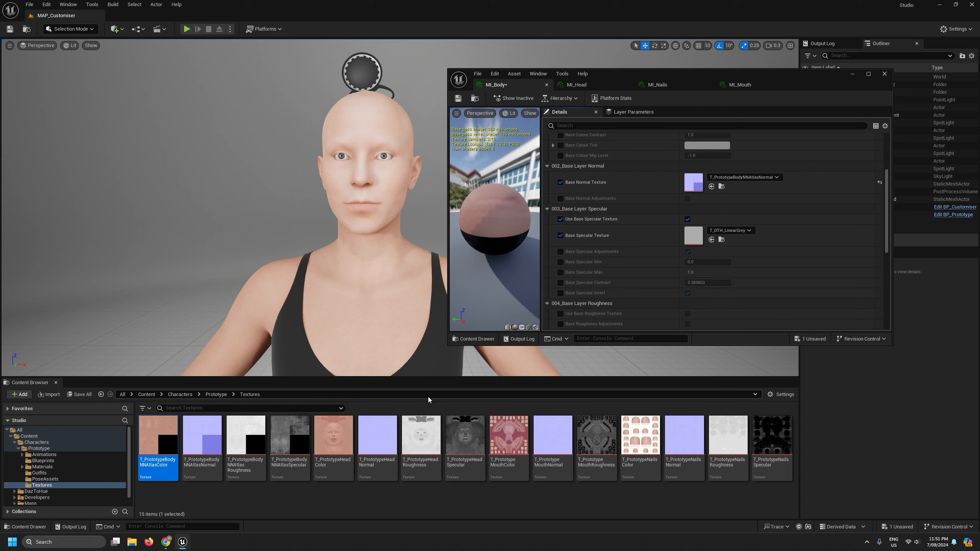
pyautogui.moveTo(280, 435); pyautogui.dragTo(697, 232)
# Enable Use Base Roughness Texture on MI_Body and assign T_PrototypeBodyNNAtlasRoughness as the Base Roughness Texture
pyautogui.scroll(-3, 665, 249)
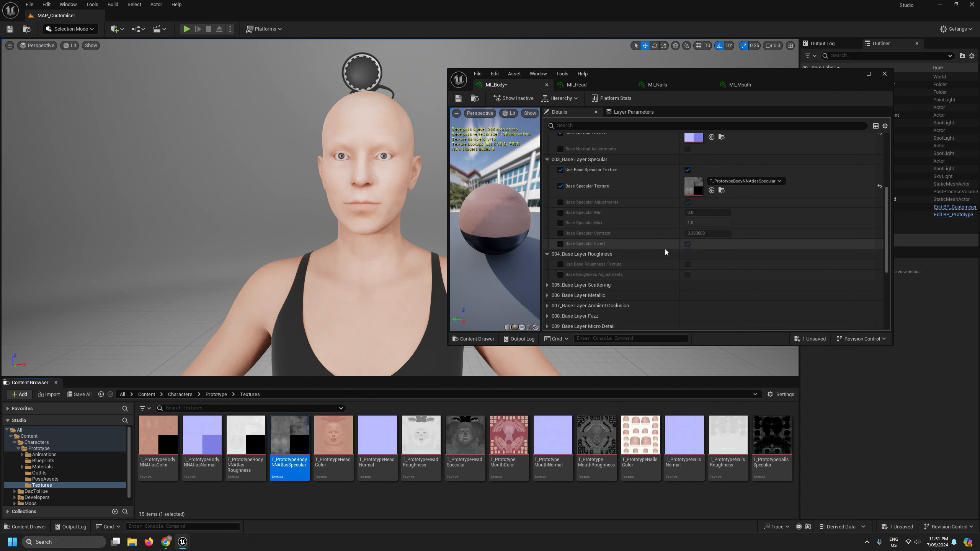
pyautogui.click(688, 265)
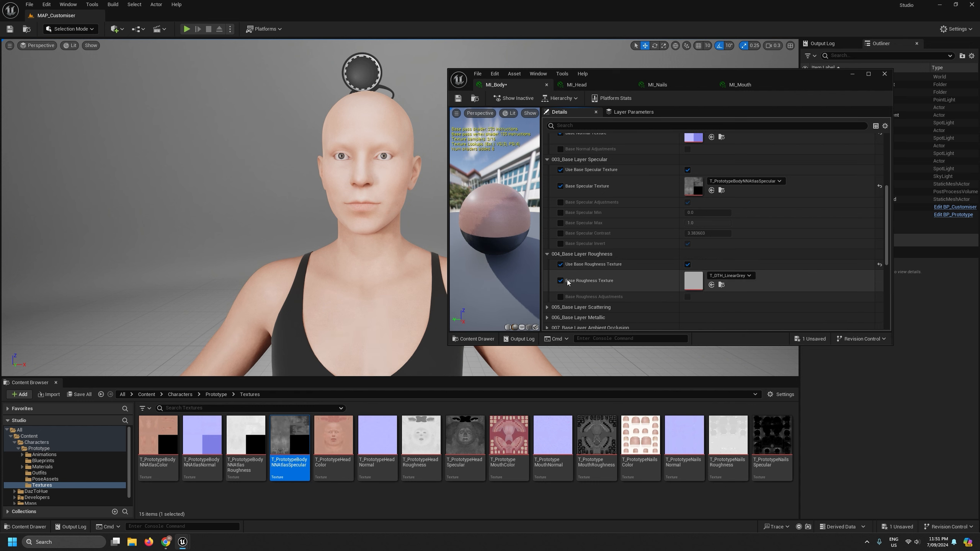
pyautogui.moveTo(246, 435); pyautogui.dragTo(692, 281)
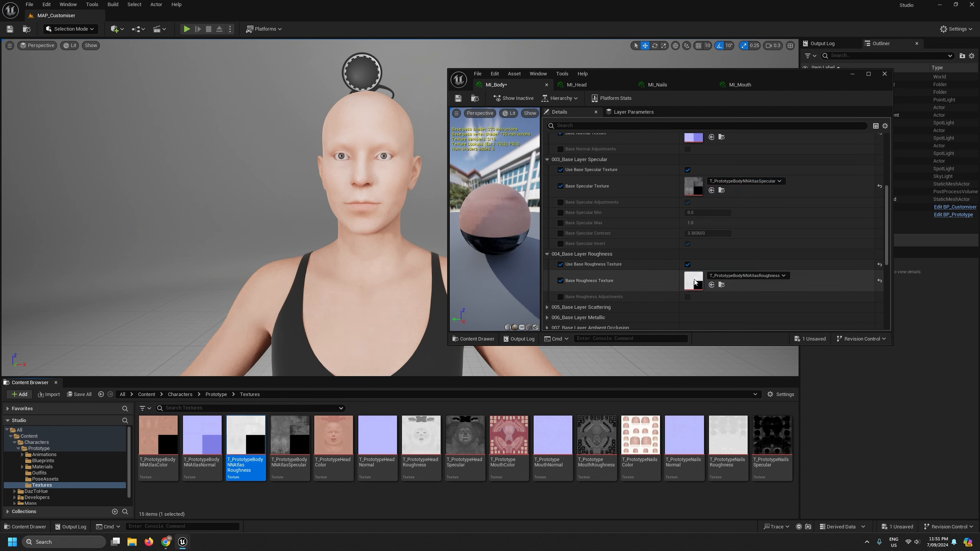
# On MI_Nails, enable Use Base Colour Texture and assign T_PrototypeNailsColor as the Base Colour Texture, with the character's fingernails in view
pyautogui.click(660, 85)
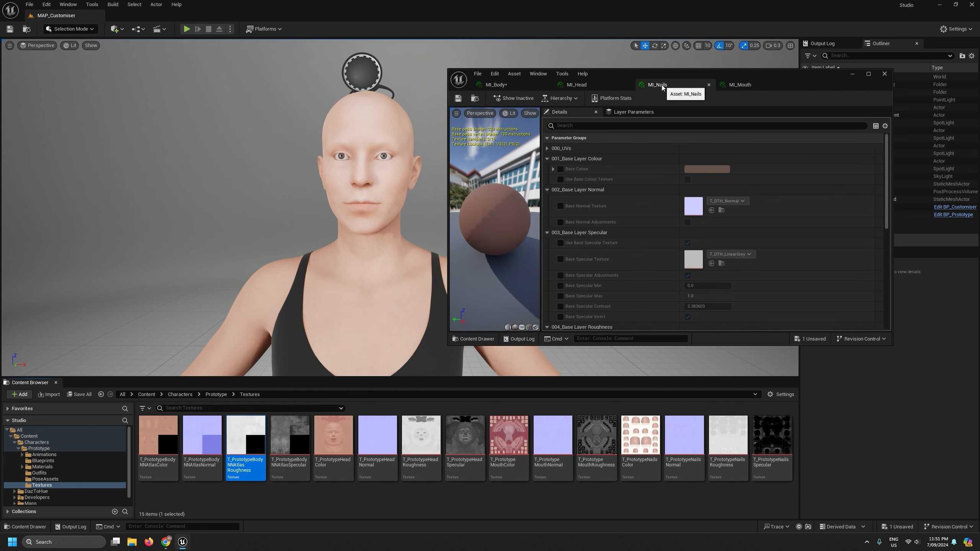
pyautogui.moveTo(381, 214); pyautogui.dragTo(381, 215, button='right')
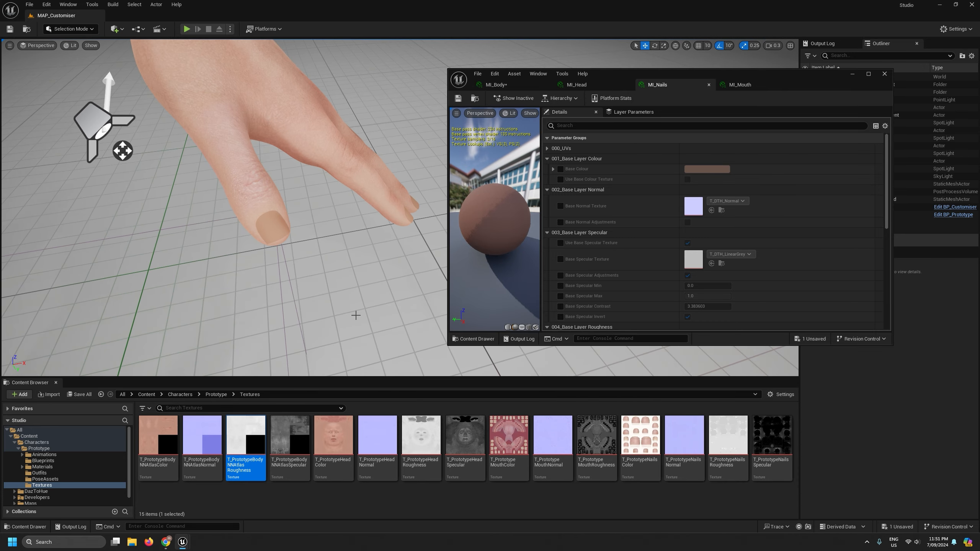
pyautogui.click(560, 179)
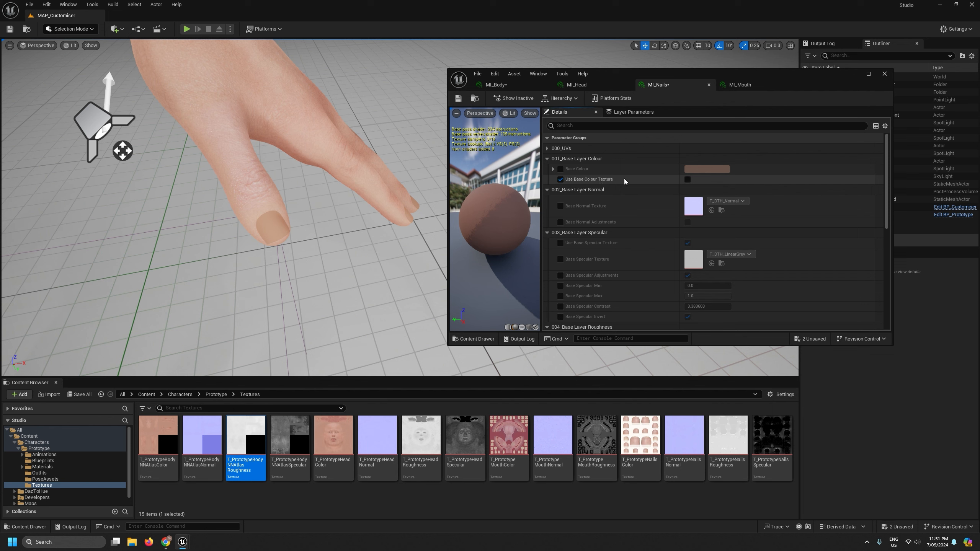
pyautogui.click(687, 180)
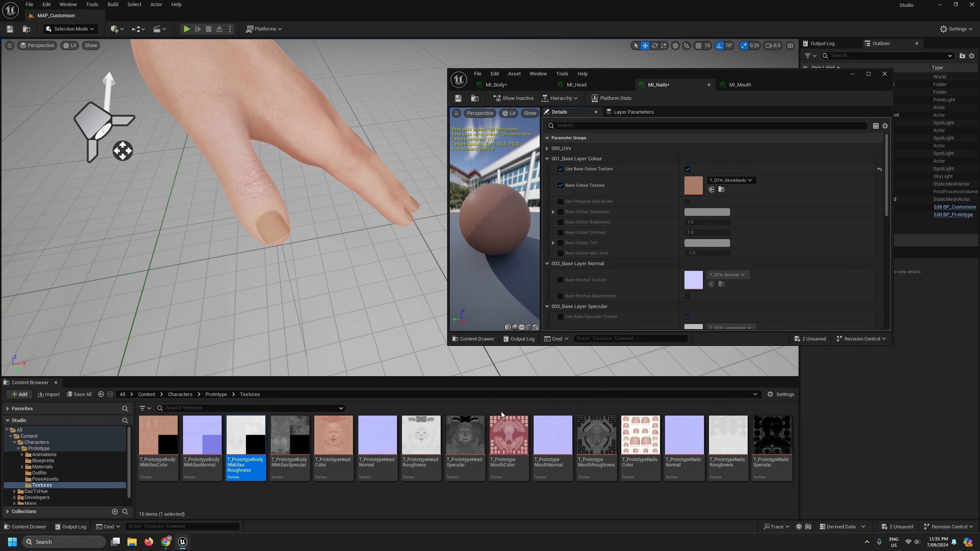
pyautogui.moveTo(640, 436); pyautogui.dragTo(690, 186)
# Override the Base Normal Texture of MI_Nails with T_PrototypeNailsNormal
pyautogui.scroll(-3, 626, 213)
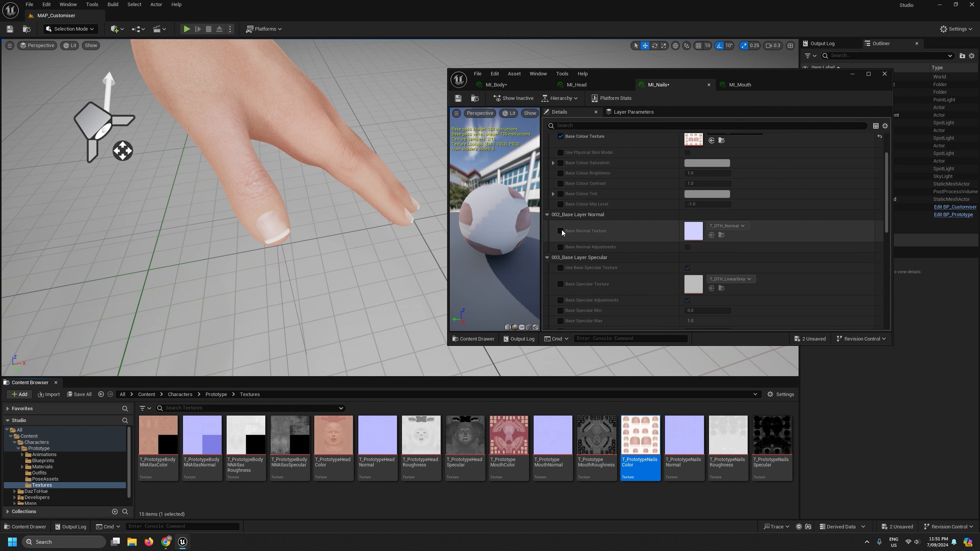
pyautogui.click(560, 231)
pyautogui.click(686, 429)
pyautogui.moveTo(686, 428); pyautogui.dragTo(693, 230)
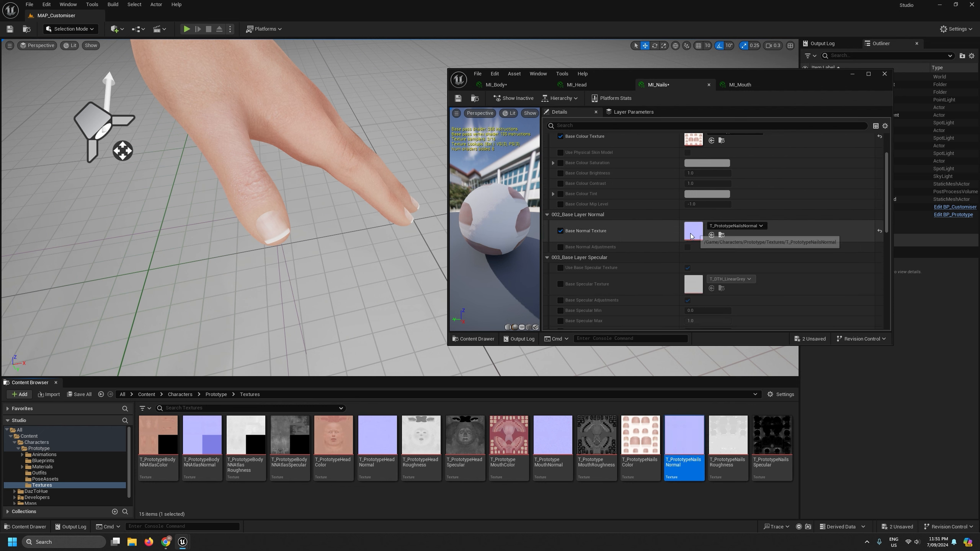
# Enable the base specular texture overrides on MI_Nails and assign T_PrototypeNailsSpecular as the Base Specular Texture
pyautogui.scroll(-2, 634, 278)
pyautogui.click(560, 219)
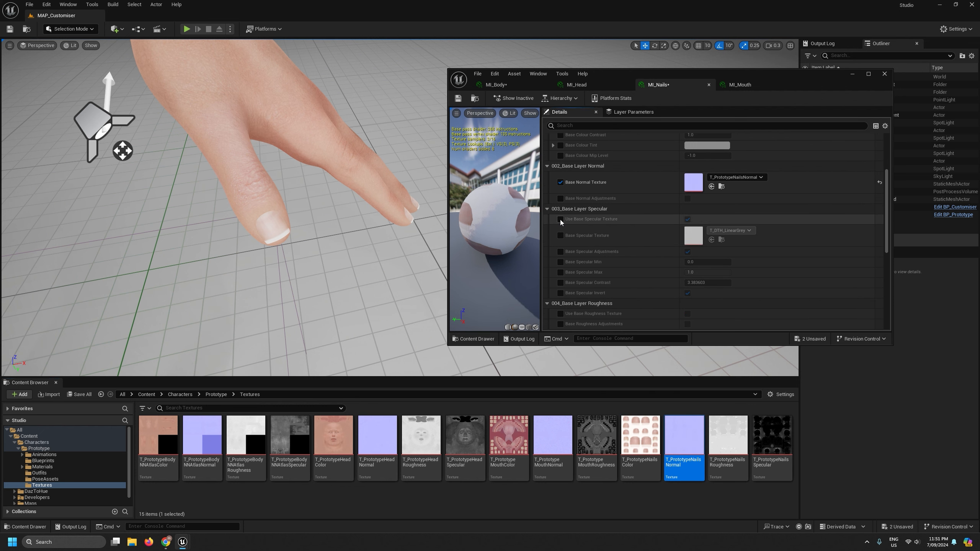
pyautogui.click(559, 236)
pyautogui.moveTo(770, 432); pyautogui.dragTo(693, 237)
# Enable Use Base Roughness Texture on MI_Nails and assign T_PrototypeNailsRoughness as the Base Roughness Texture
pyautogui.scroll(-2, 636, 253)
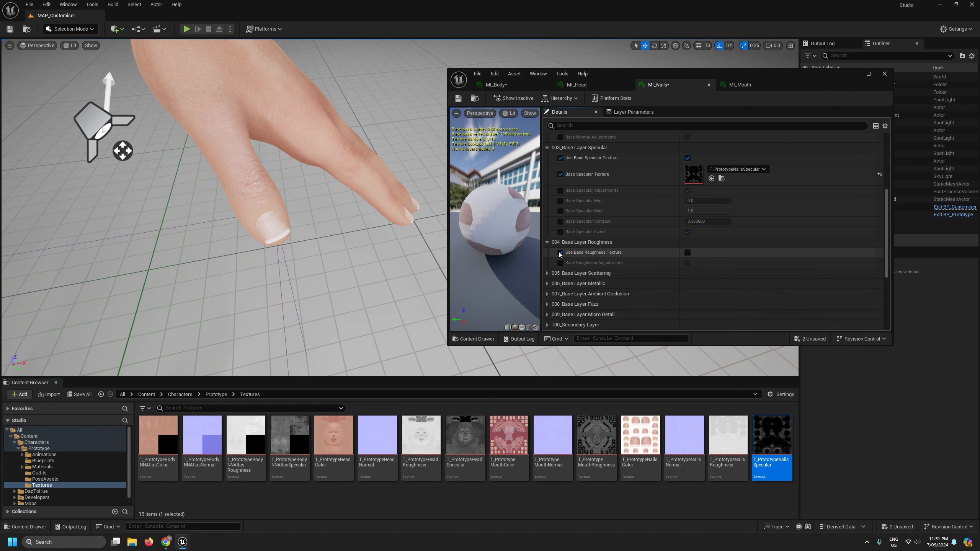
pyautogui.click(687, 253)
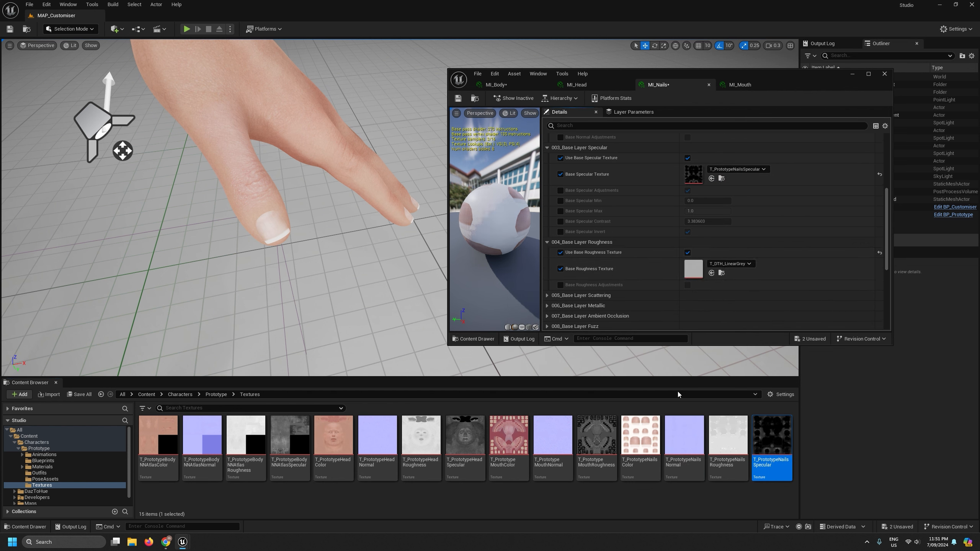
pyautogui.moveTo(728, 434); pyautogui.dragTo(693, 268)
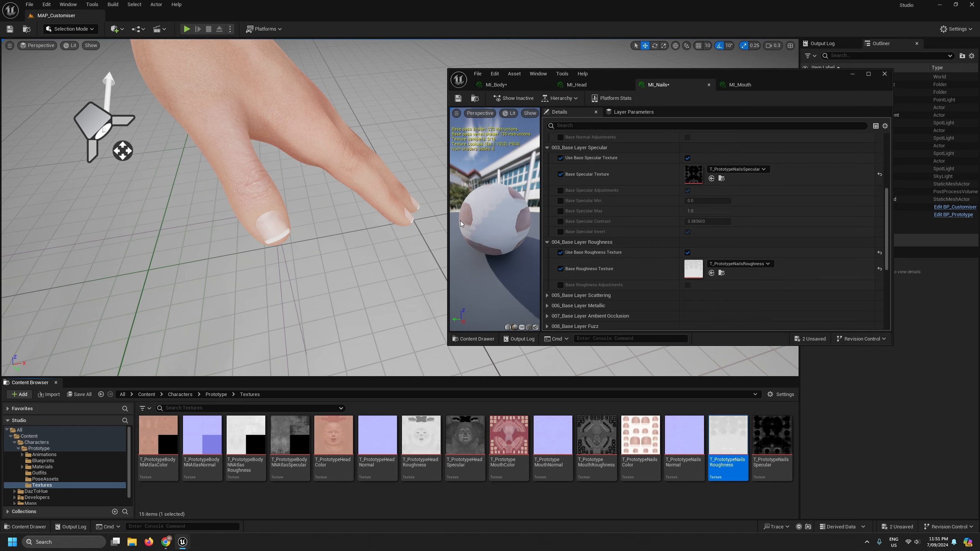
# Save MI_Nails and all remaining unsaved assets, and close the material instance editor window
pyautogui.press('s')
pyautogui.scroll(1, 235, 208)
pyautogui.moveTo(235, 208); pyautogui.dragTo(222, 172, button='right')
pyautogui.press('w')
pyautogui.moveTo(372, 188)
pyautogui.mouseDown(button='right')
pyautogui.moveTo(355, 181)
pyautogui.moveTo(372, 188)
pyautogui.mouseUp(button='right')
pyautogui.scroll(-2, 372, 188)
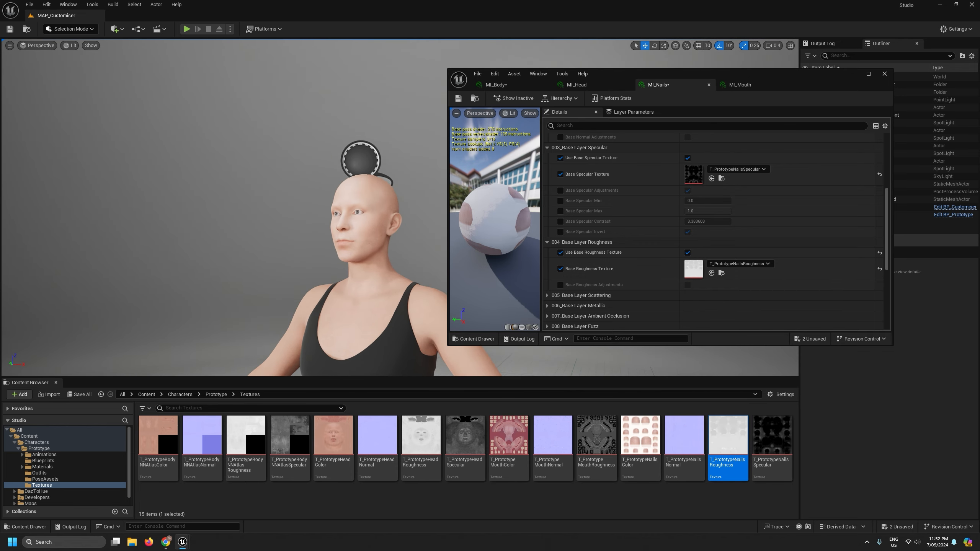
pyautogui.click(459, 98)
pyautogui.click(478, 74)
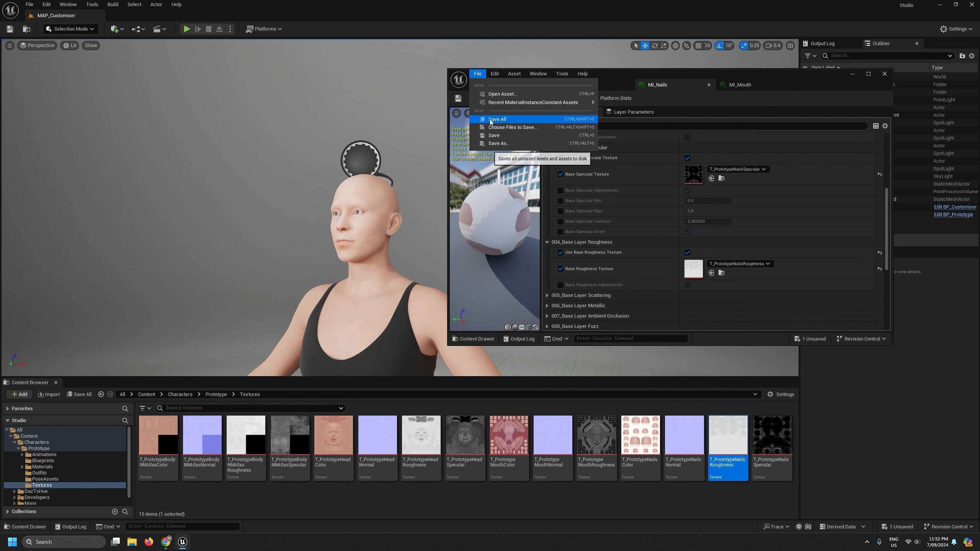
pyautogui.click(513, 159)
pyautogui.click(884, 74)
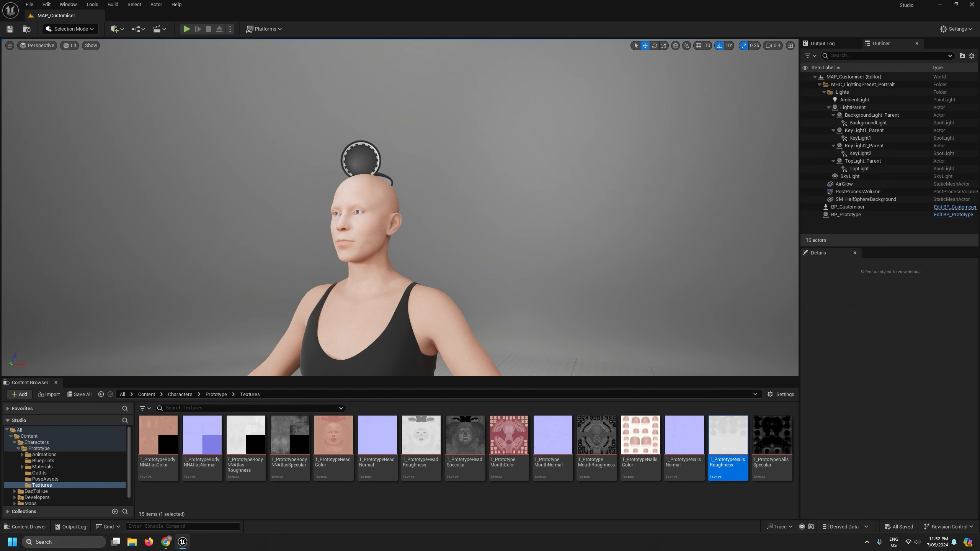
# Go to the Prototype Materials folder and use the Buffer Visualization Overview to compare the head and body skin around the neck and chest
pyautogui.click(38, 467)
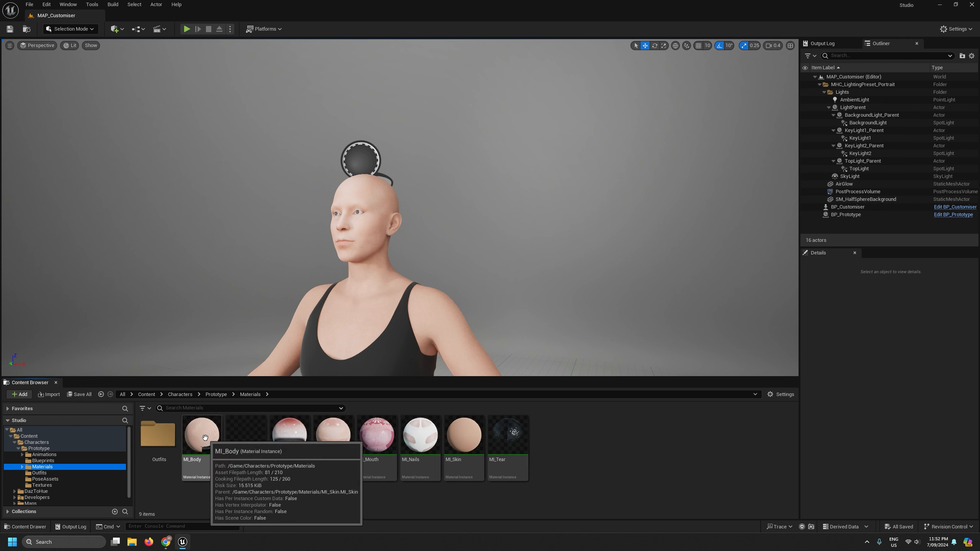
pyautogui.click(74, 45)
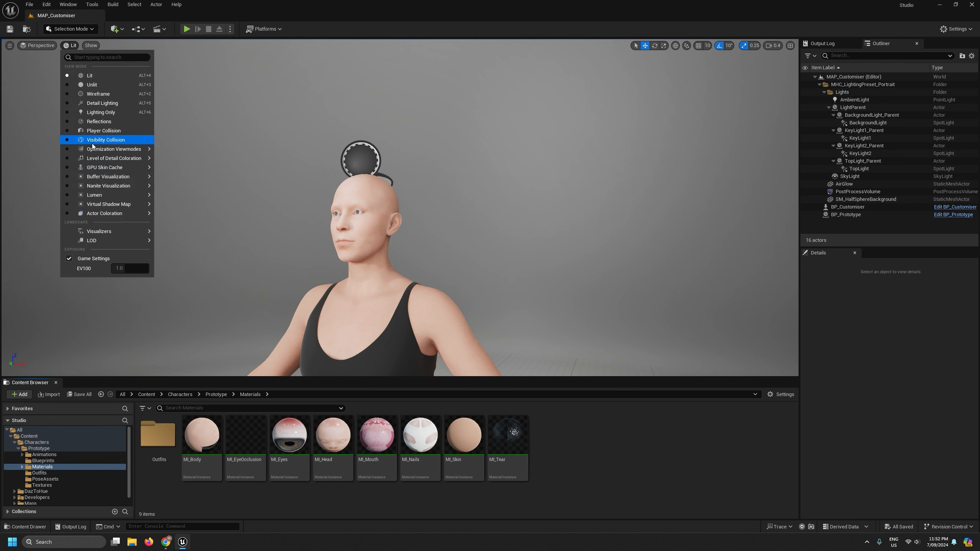
pyautogui.moveTo(92, 177)
pyautogui.click(188, 196)
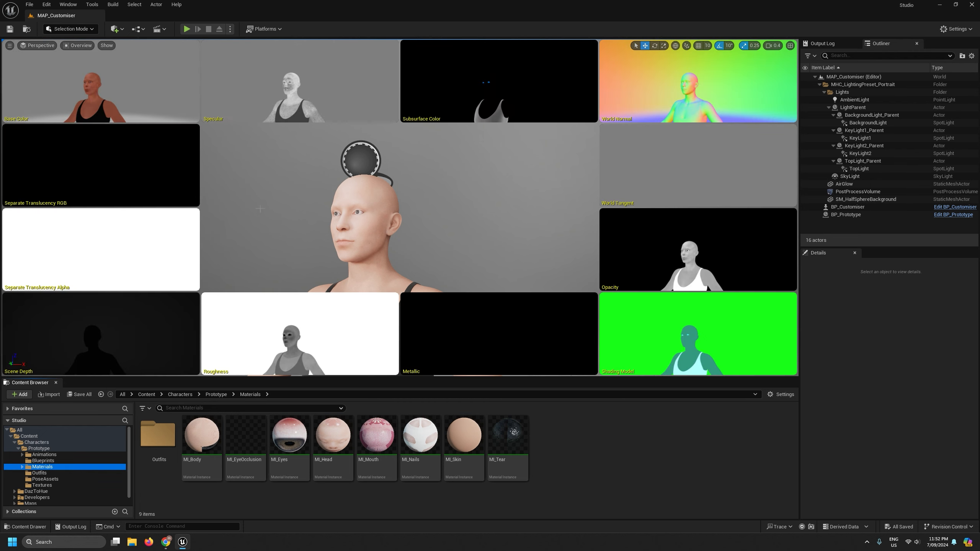
pyautogui.scroll(6, 399, 207)
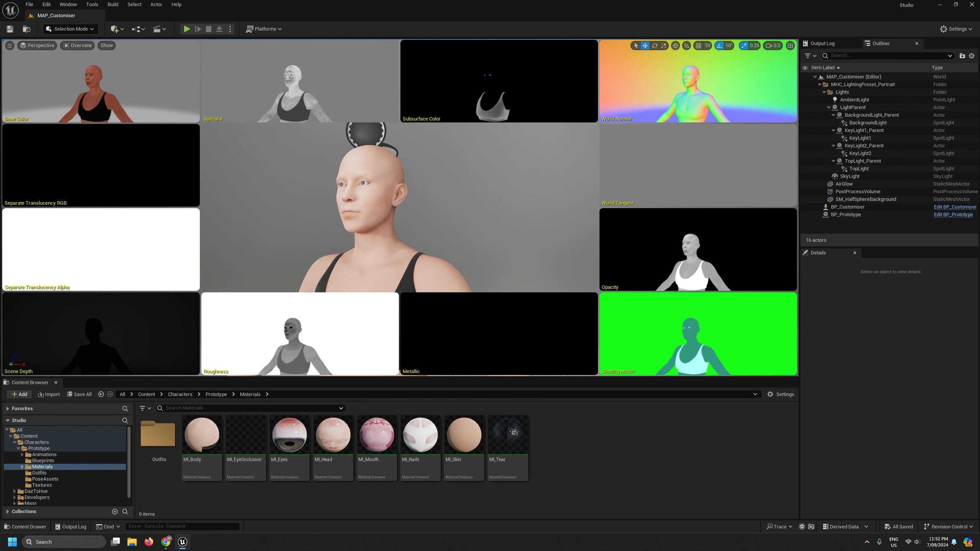
pyautogui.moveTo(399, 207); pyautogui.dragTo(399, 297, button='middle')
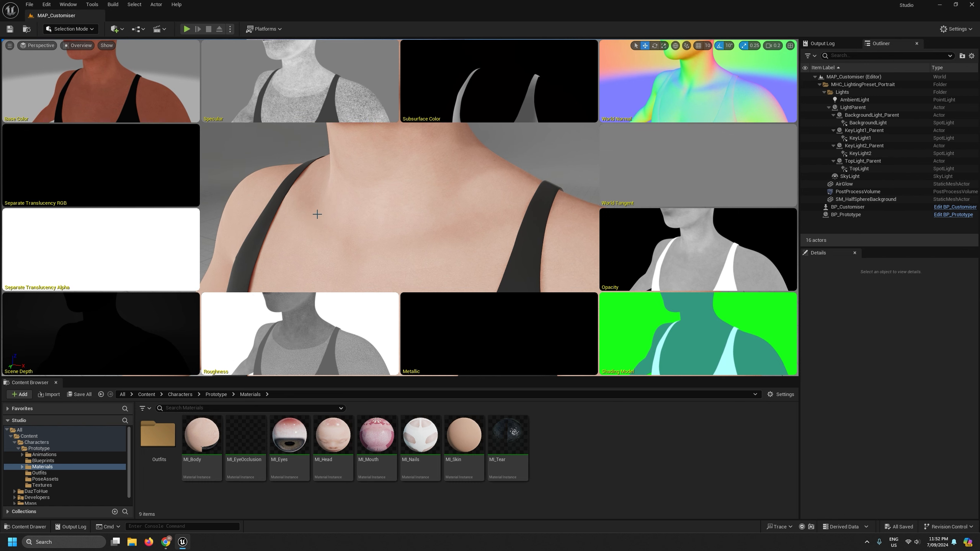
pyautogui.keyDown('alt'); pyautogui.moveTo(317, 214); pyautogui.dragTo(277, 204); pyautogui.keyUp('alt')
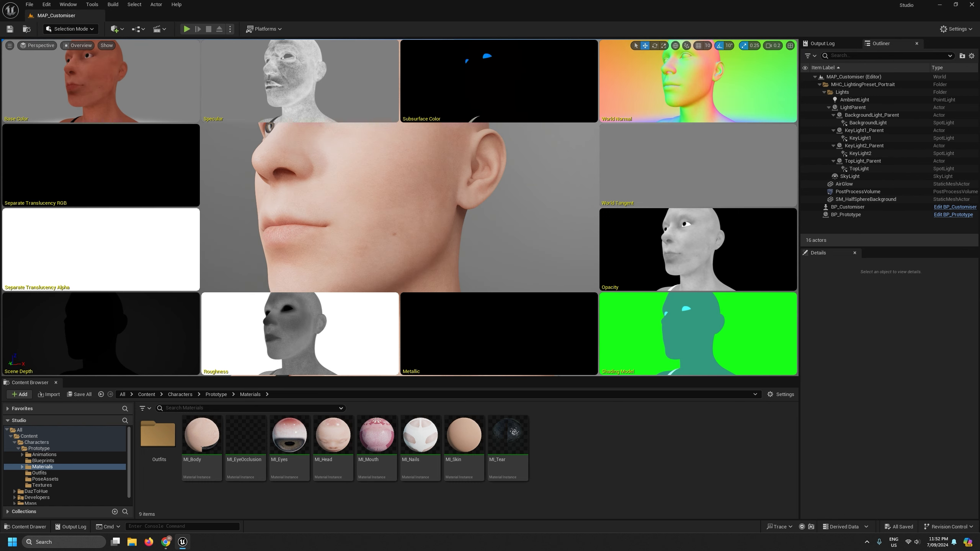
pyautogui.keyDown('alt'); pyautogui.moveTo(399, 207); pyautogui.dragTo(370, 170); pyautogui.keyUp('alt')
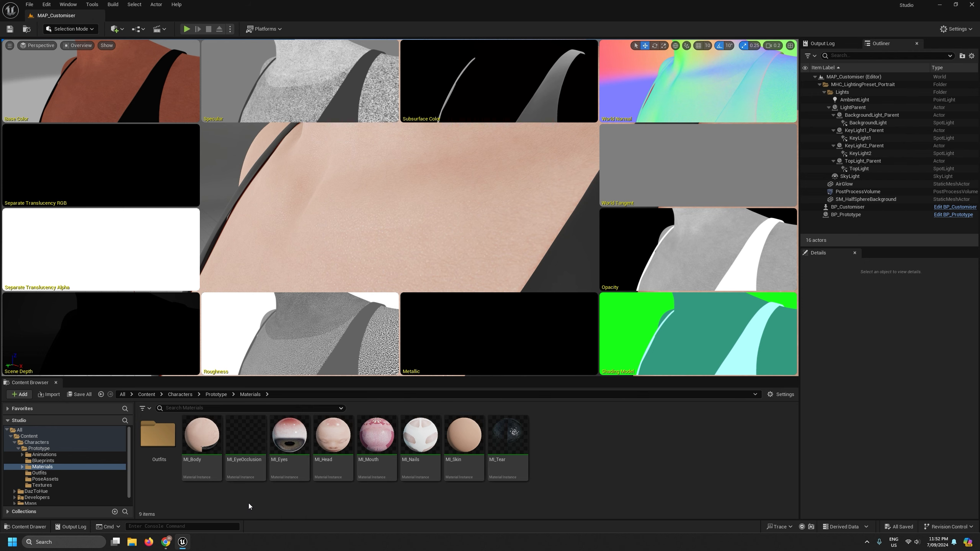
# Open the MI_Body material instance in a separate, enlarged window that leaves the specular and roughness previews of the viewport visible
pyautogui.click(197, 439)
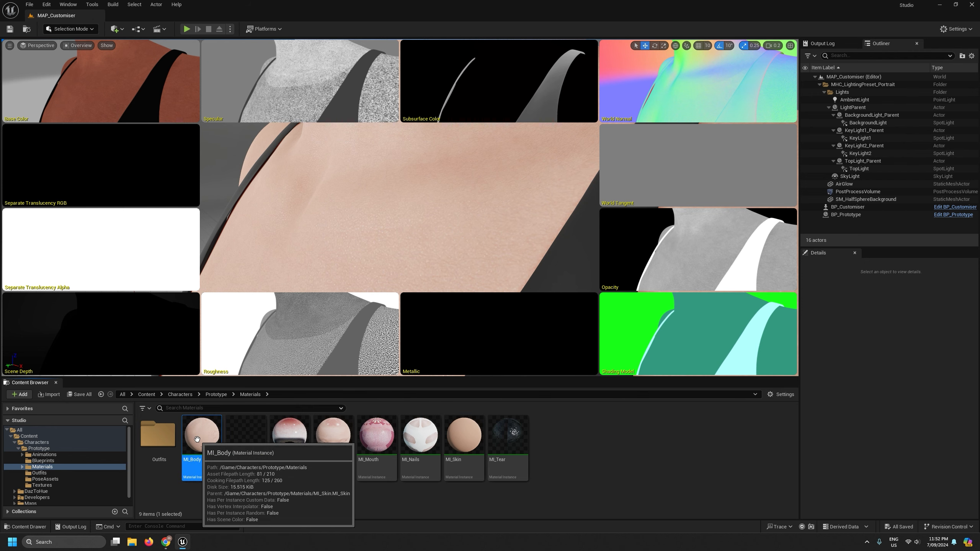
pyautogui.doubleClick(196, 439)
pyautogui.moveTo(54, 15); pyautogui.dragTo(529, 139)
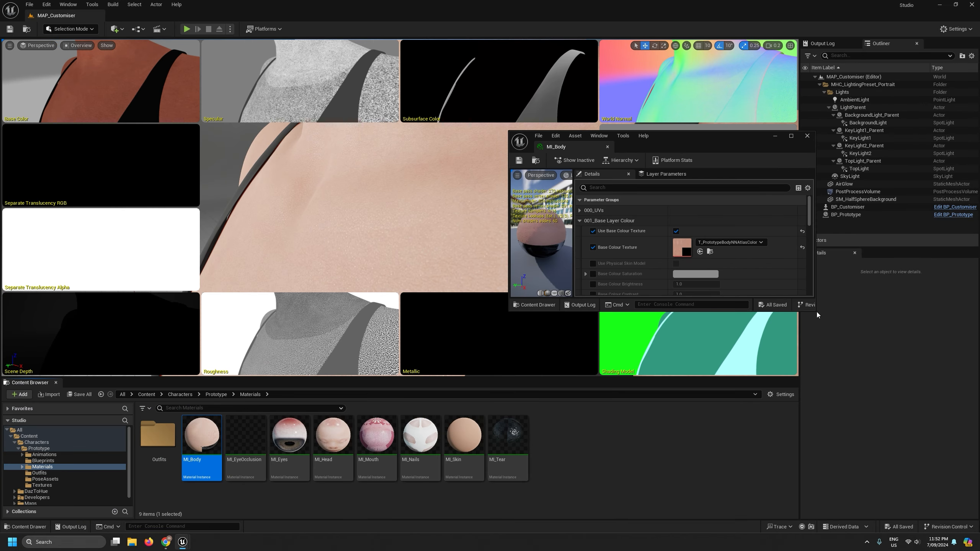
pyautogui.moveTo(815, 311); pyautogui.dragTo(900, 438)
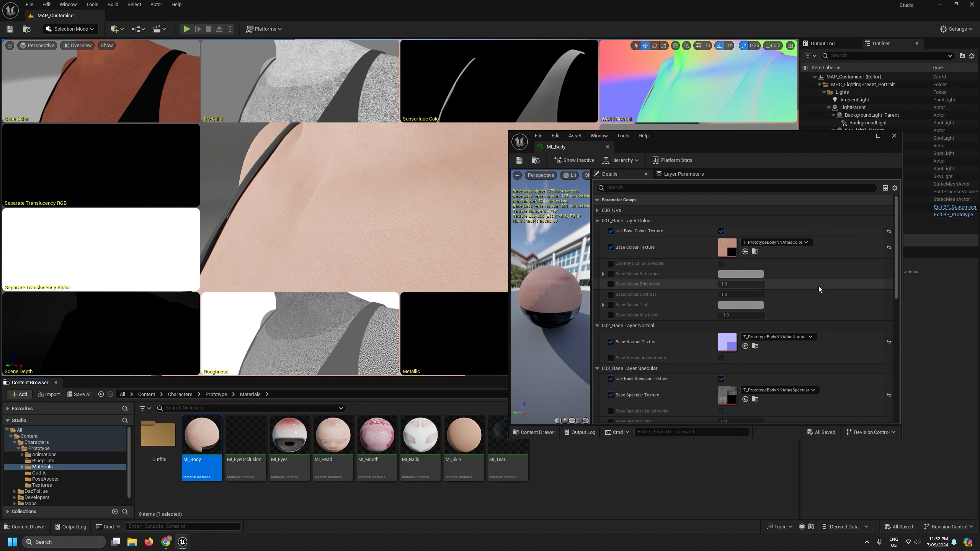
# Enable the Base Specular Adjustments, Min, Max, Contrast and Invert overrides on MI_Body and set Base Specular Contrast to about 2.3
pyautogui.scroll(-3, 617, 259)
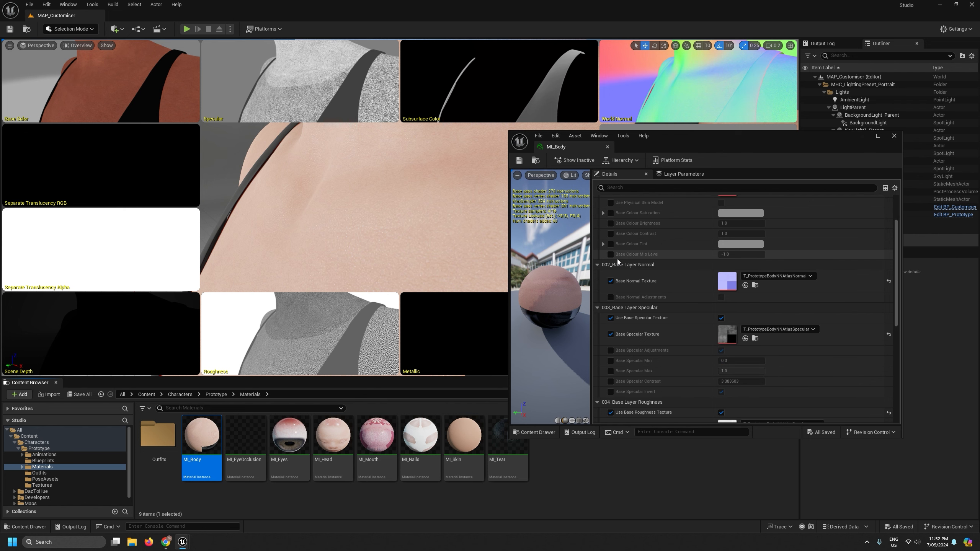
pyautogui.scroll(-3, 617, 259)
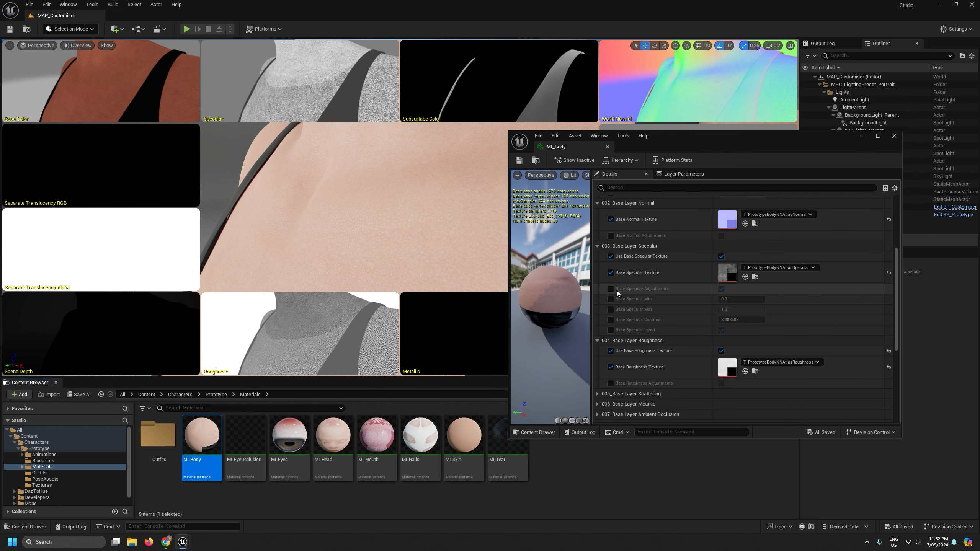
pyautogui.click(611, 291)
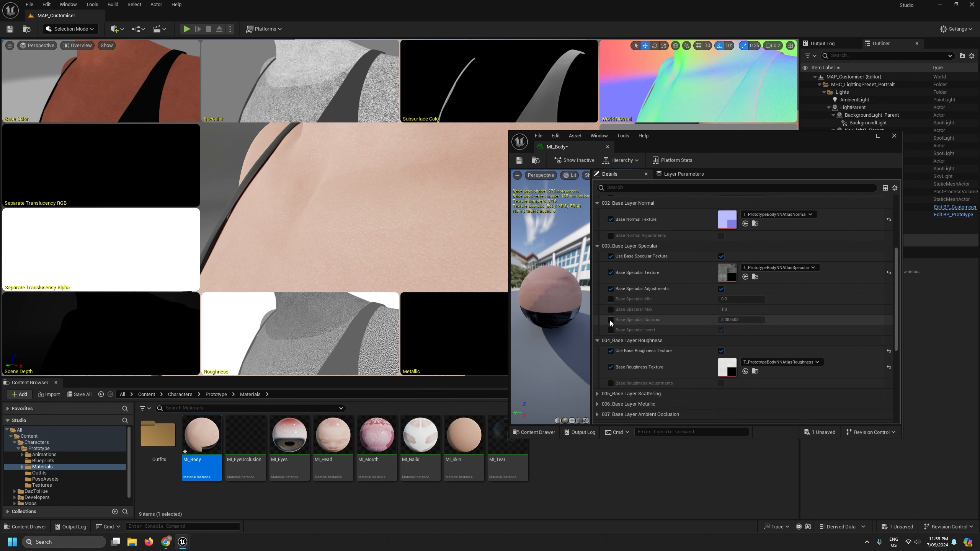
pyautogui.click(610, 320)
pyautogui.click(610, 309)
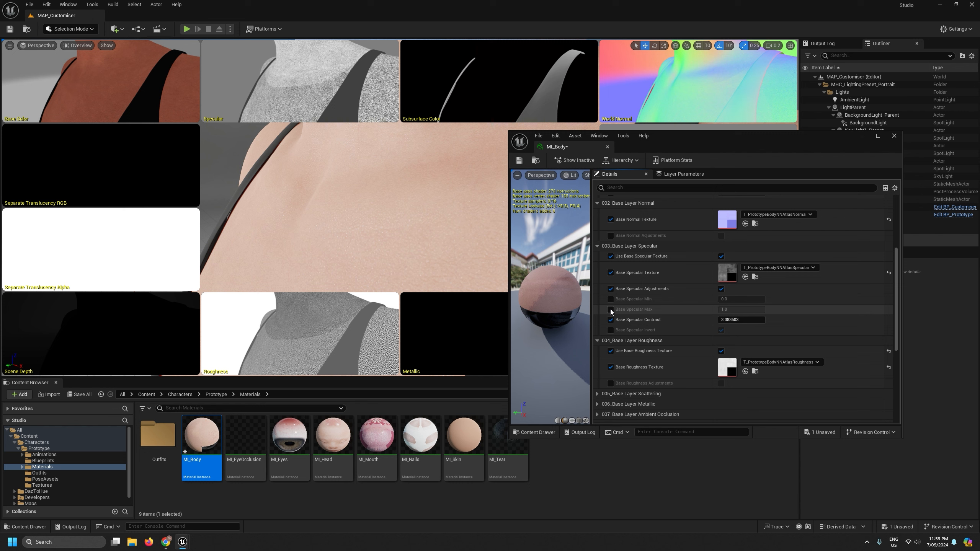
pyautogui.click(610, 300)
pyautogui.click(610, 330)
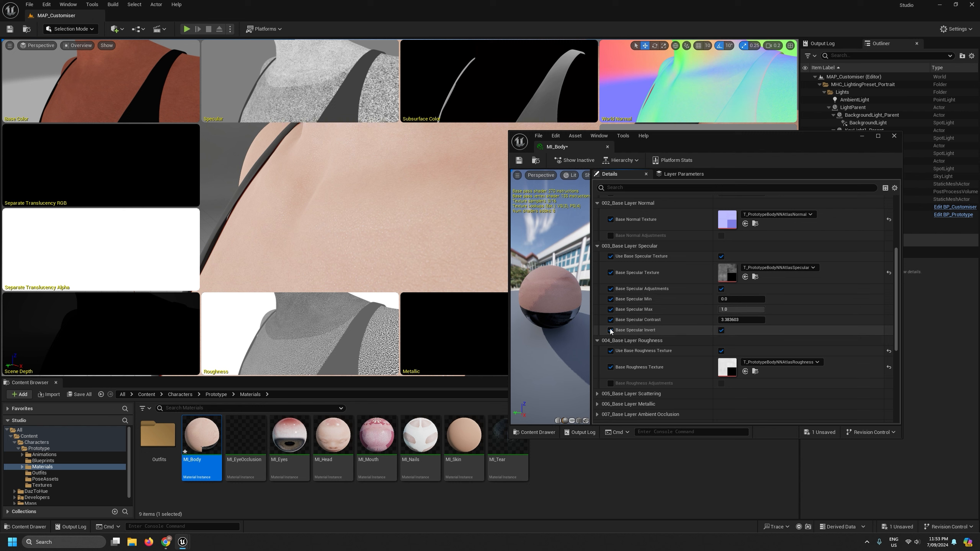
pyautogui.moveTo(739, 320); pyautogui.dragTo(720, 320)
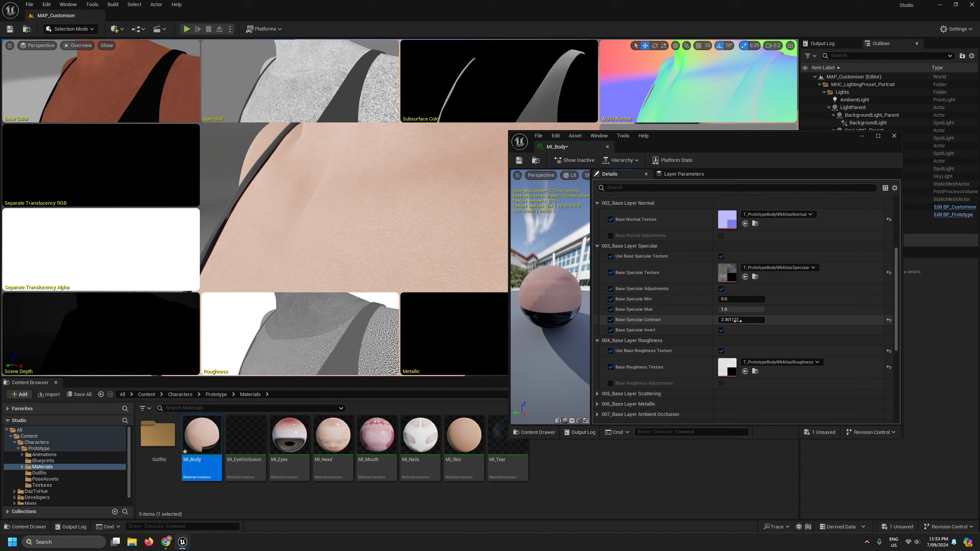
# Turn on Base Roughness Adjustments on MI_Body, enable its sub-parameter overrides and set Base Roughness Contrast to about 1.23
pyautogui.scroll(-5, 675, 327)
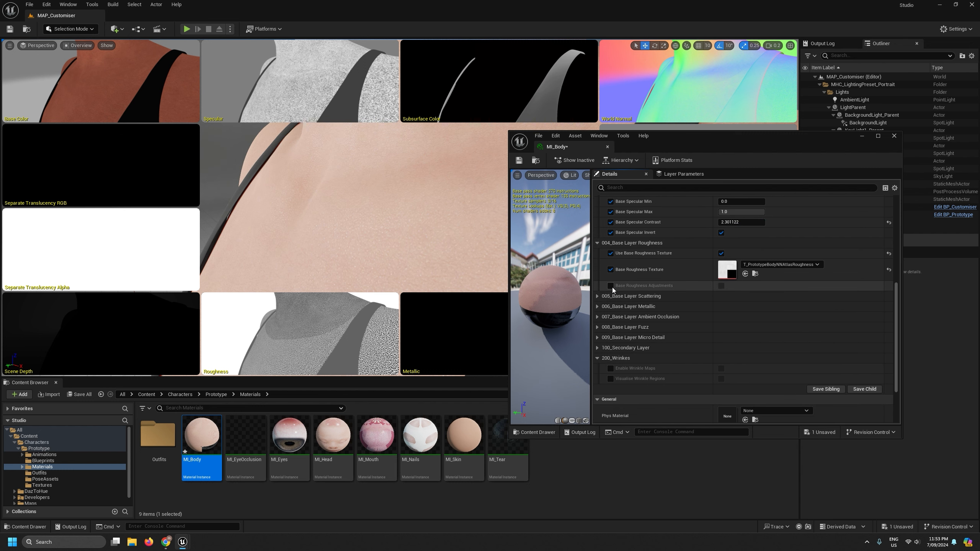
pyautogui.click(610, 286)
pyautogui.click(720, 286)
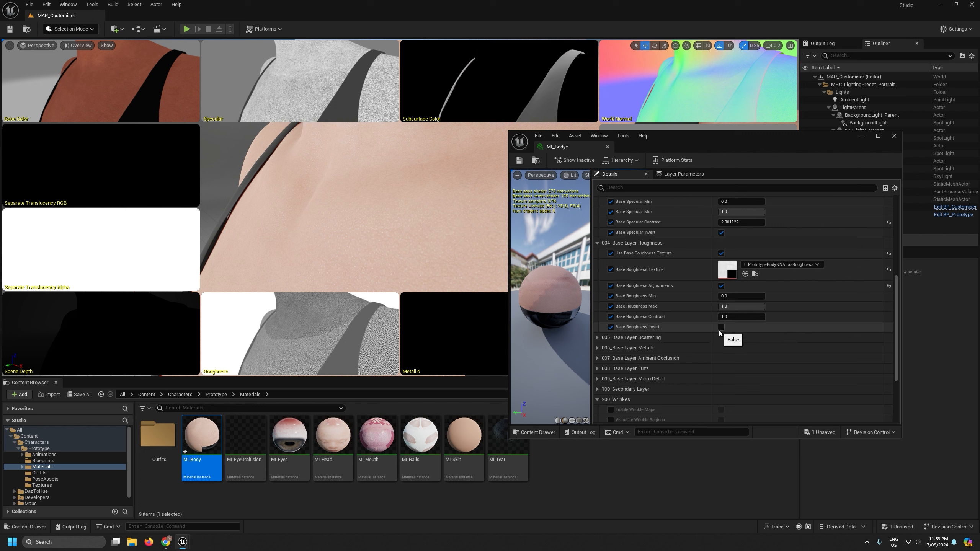
pyautogui.moveTo(734, 318); pyautogui.dragTo(743, 317)
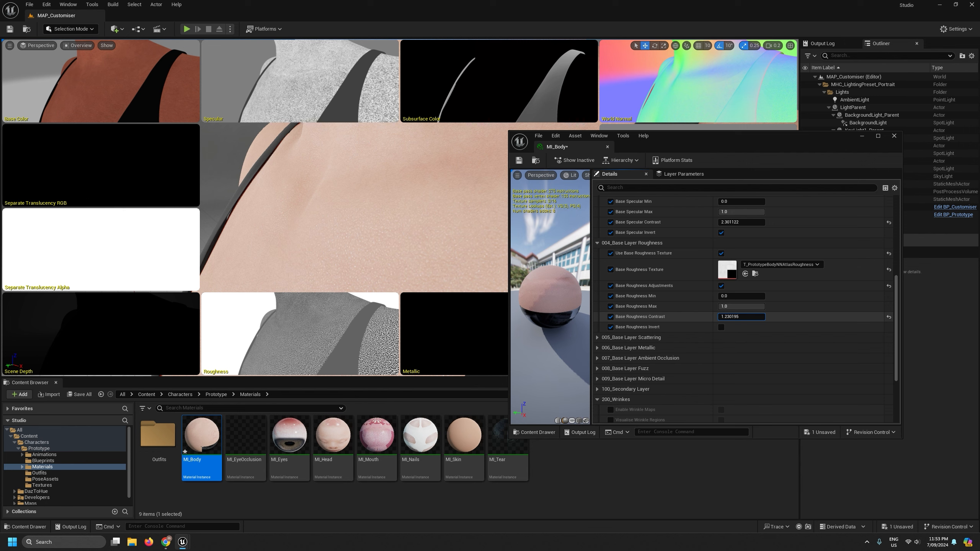
# Check the adjusted skin across the whole body, save MI_Body and close its editor window
pyautogui.moveTo(419, 255); pyautogui.dragTo(242, 283, button='right')
pyautogui.press('s')
pyautogui.scroll(2, 429, 248)
pyautogui.press('a')
pyautogui.press('d')
pyautogui.press('s')
pyautogui.press('d')
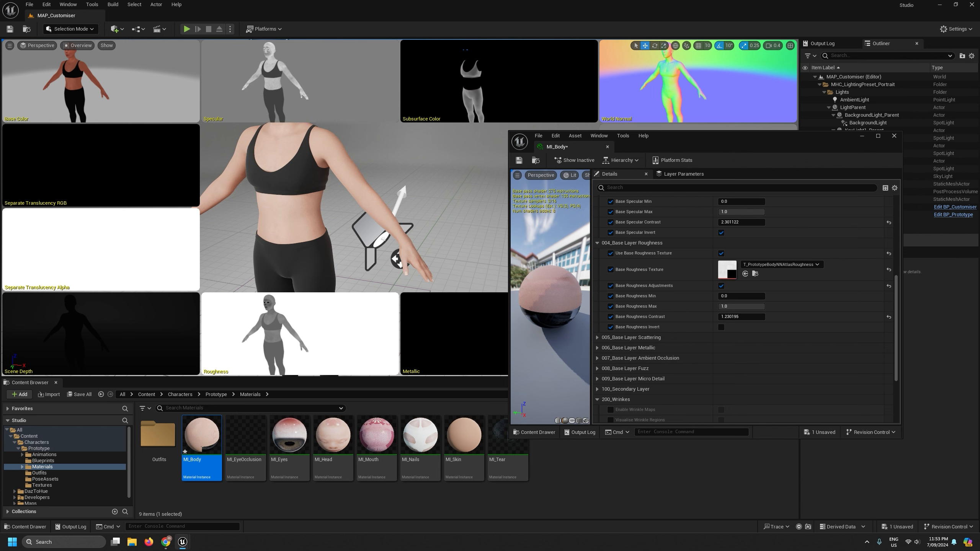
pyautogui.click(519, 160)
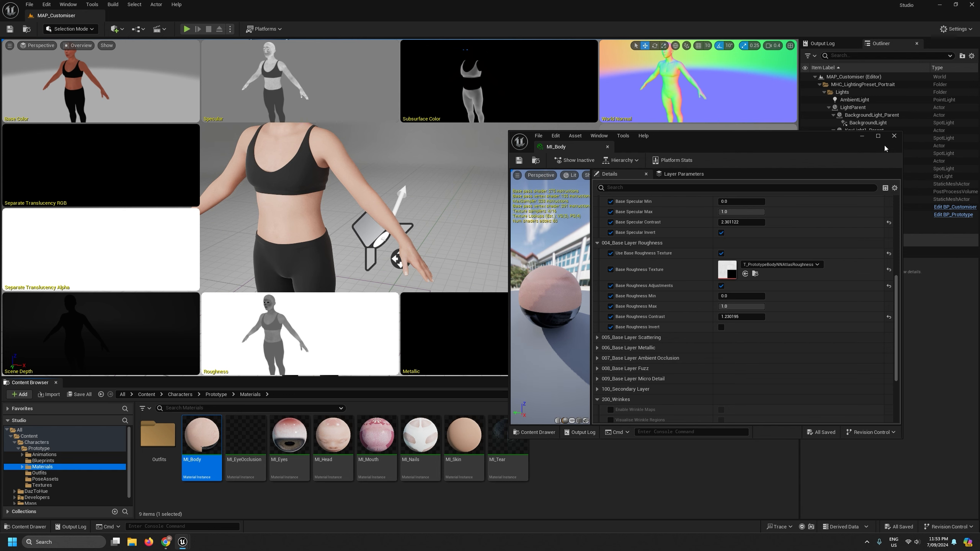
pyautogui.click(894, 135)
# Set the level viewport to Lit view mode with the whole character in frame
pyautogui.click(74, 49)
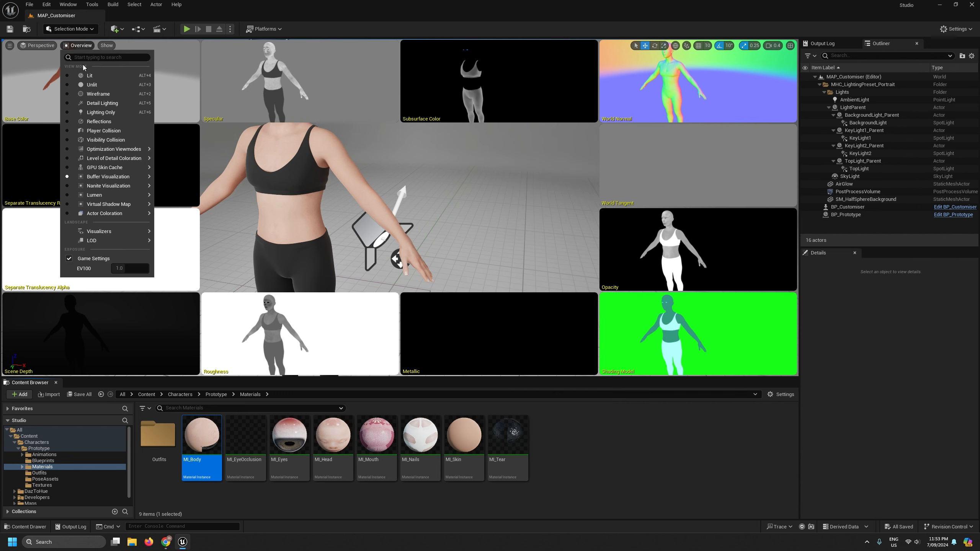
pyautogui.click(80, 76)
pyautogui.press('s')
pyautogui.moveTo(350, 180)
pyautogui.mouseDown(button='right')
pyautogui.moveTo(301, 149)
pyautogui.moveTo(343, 163)
pyautogui.mouseUp(button='right')
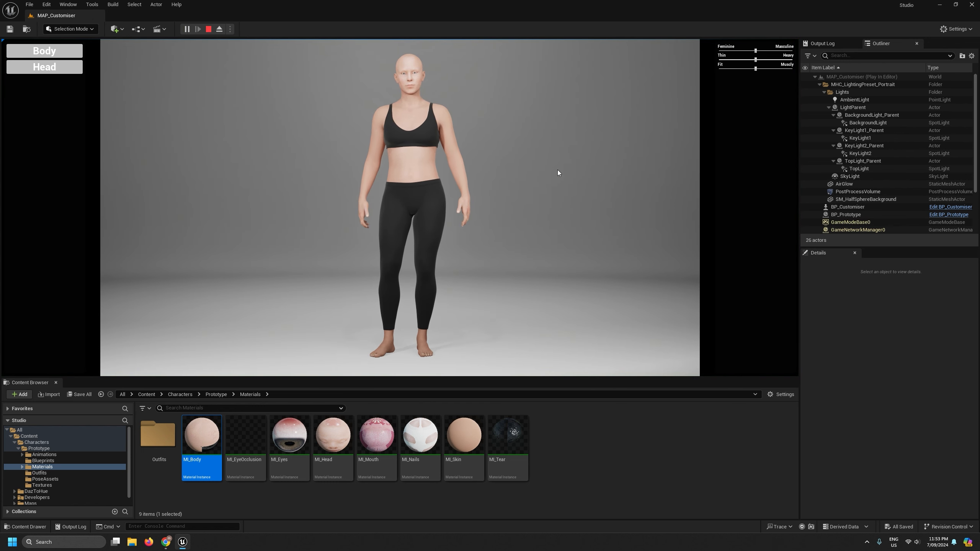
# Preview the running customiser full screen, viewing the character's Head camera and returning to the Body camera
pyautogui.press('F11')
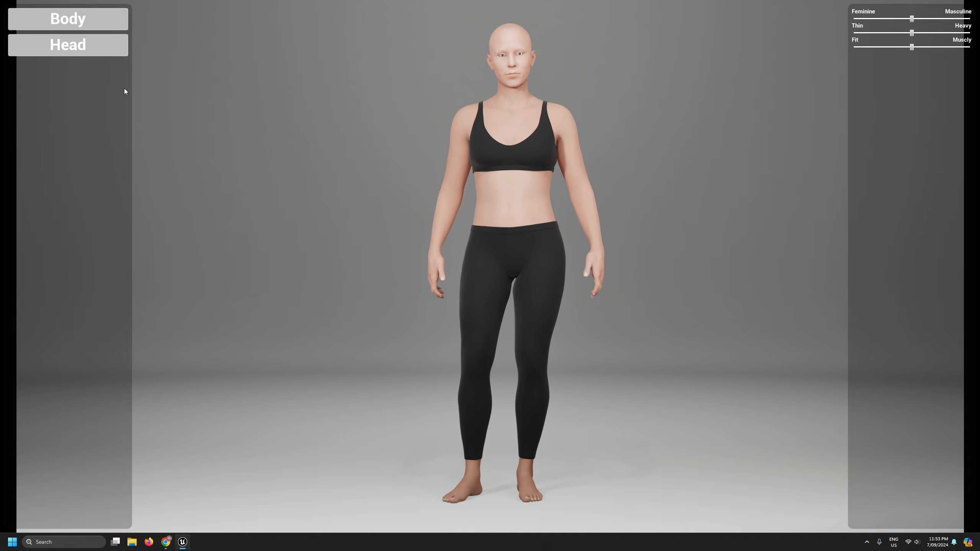
pyautogui.click(81, 50)
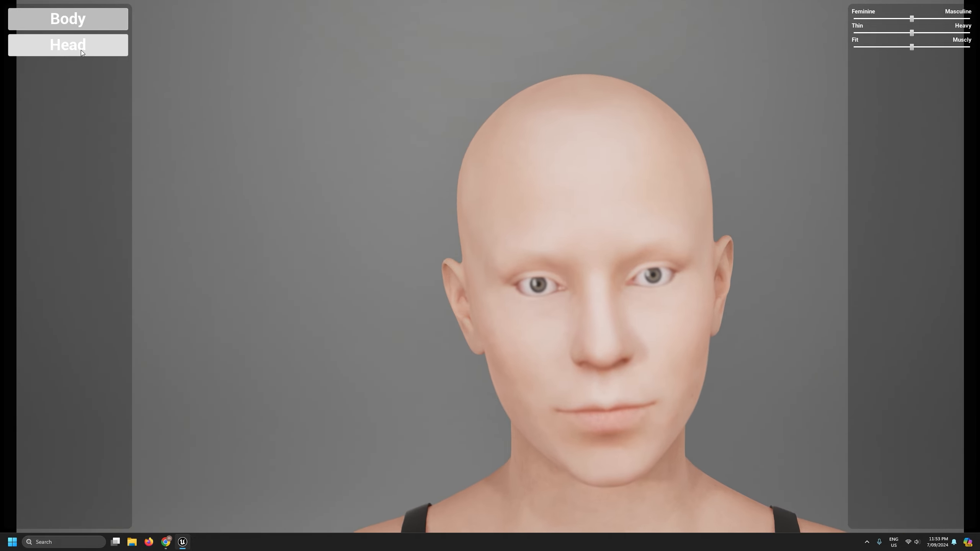
pyautogui.click(87, 21)
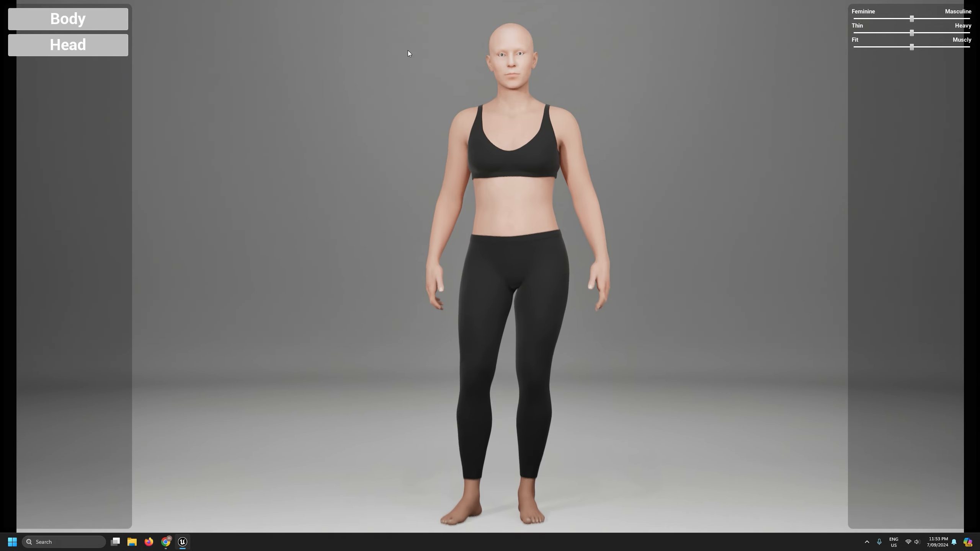
# Test the body sliders by making the character fully Feminine and noticeably Heavy, and end the play session
pyautogui.moveTo(911, 18); pyautogui.dragTo(828, 21)
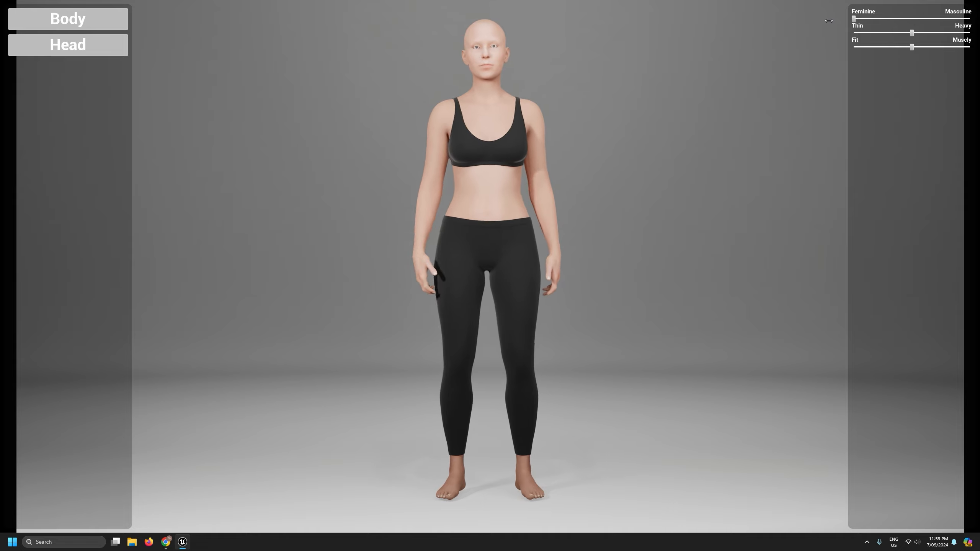
pyautogui.moveTo(911, 33); pyautogui.dragTo(956, 41)
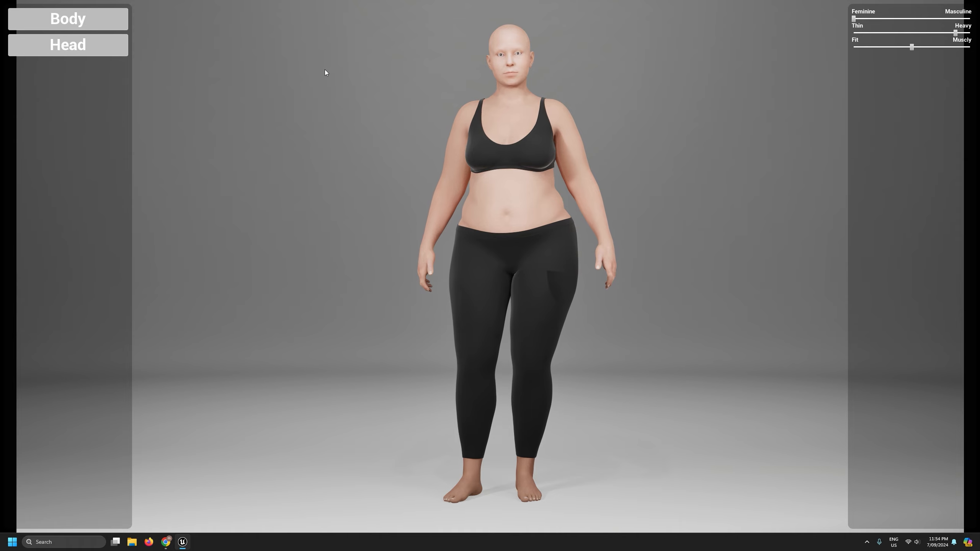
pyautogui.press('Escape')
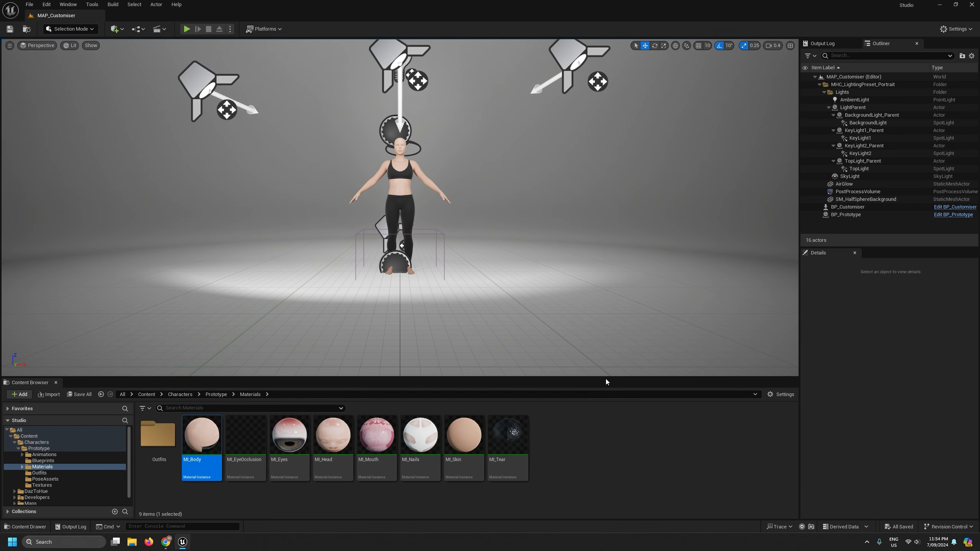
# Enlarge the Content Browser and open the ABP_Prototype animation blueprint from the Prototype Blueprints folder
pyautogui.moveTo(605, 379); pyautogui.dragTo(606, 351)
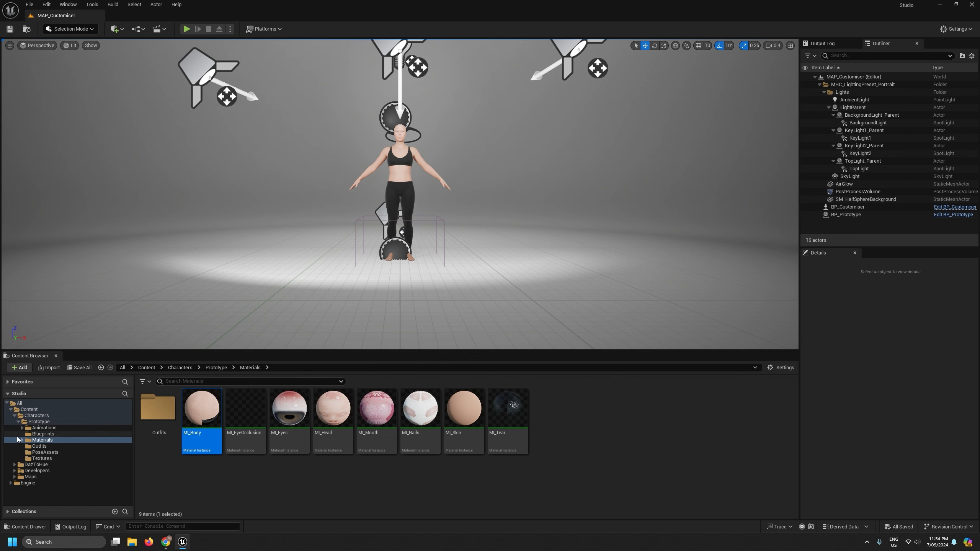
pyautogui.click(51, 435)
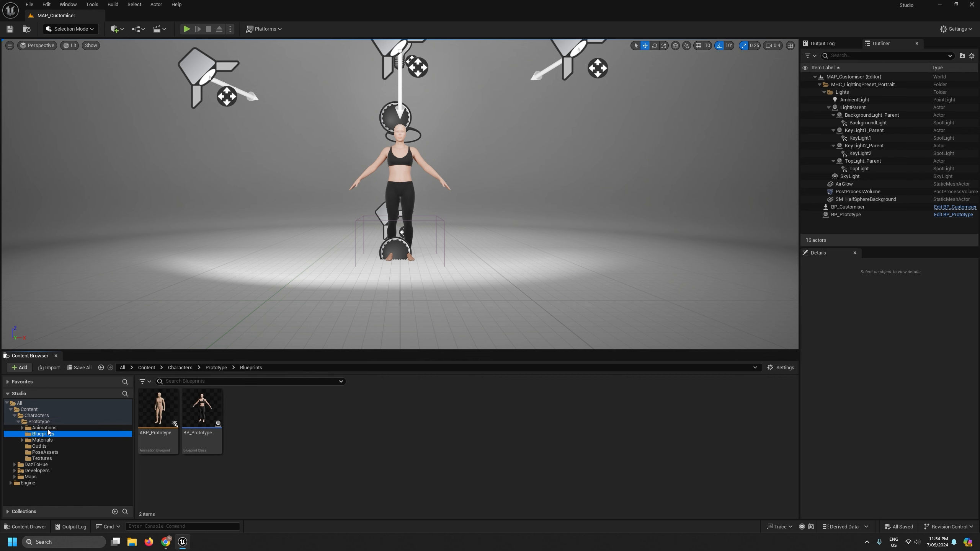
pyautogui.click(160, 404)
pyautogui.doubleClick(160, 404)
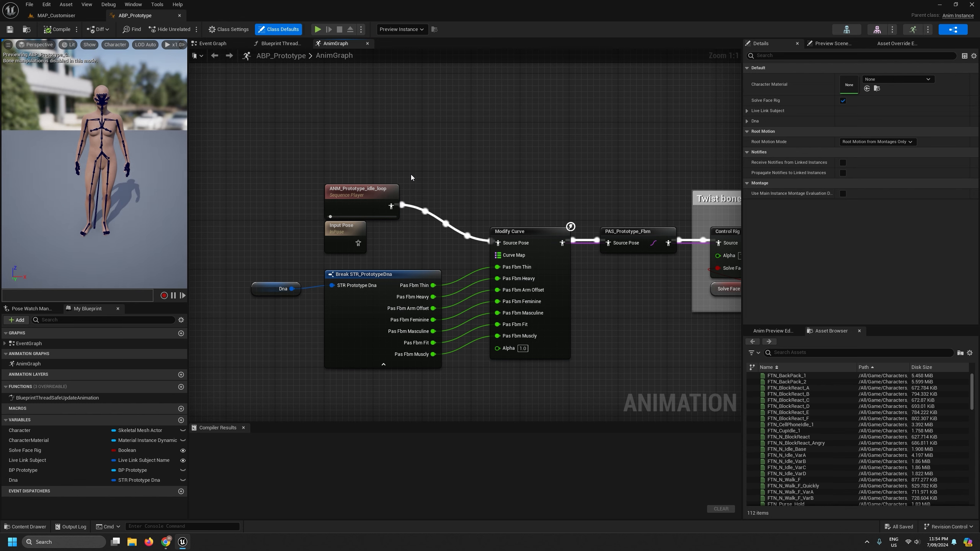
# Add a state machine named Body Idles in empty space above the existing nodes of the AnimGraph
pyautogui.scroll(-4, 412, 175)
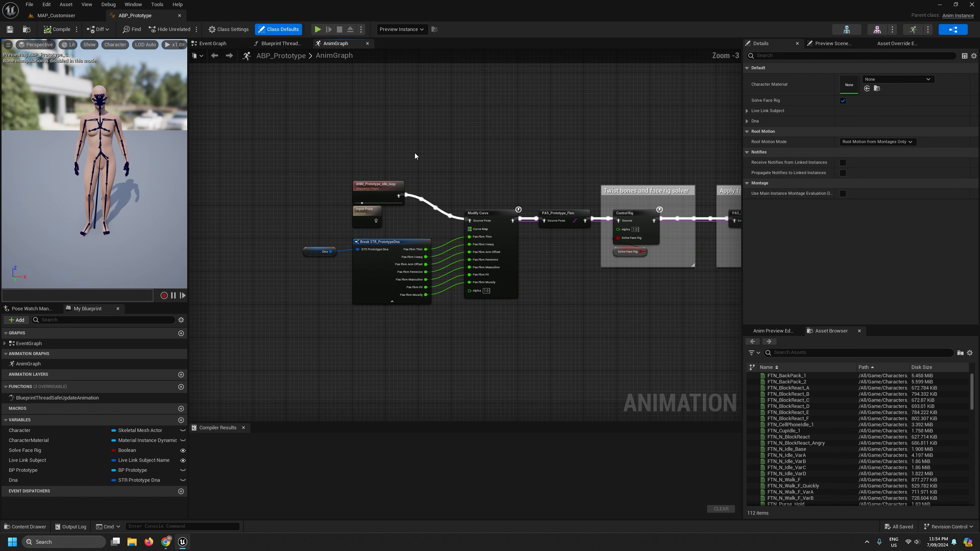
pyautogui.moveTo(416, 155); pyautogui.dragTo(414, 241, button='right')
pyautogui.moveTo(357, 221); pyautogui.dragTo(379, 251, button='right')
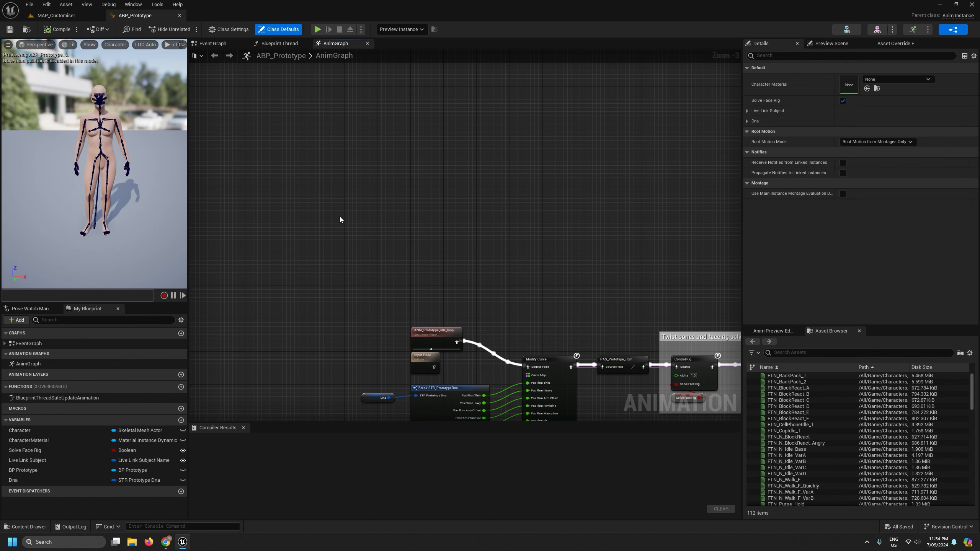
pyautogui.moveTo(322, 203); pyautogui.dragTo(369, 250, button='right')
pyautogui.scroll(2, 370, 247)
pyautogui.scroll(-2, 338, 212)
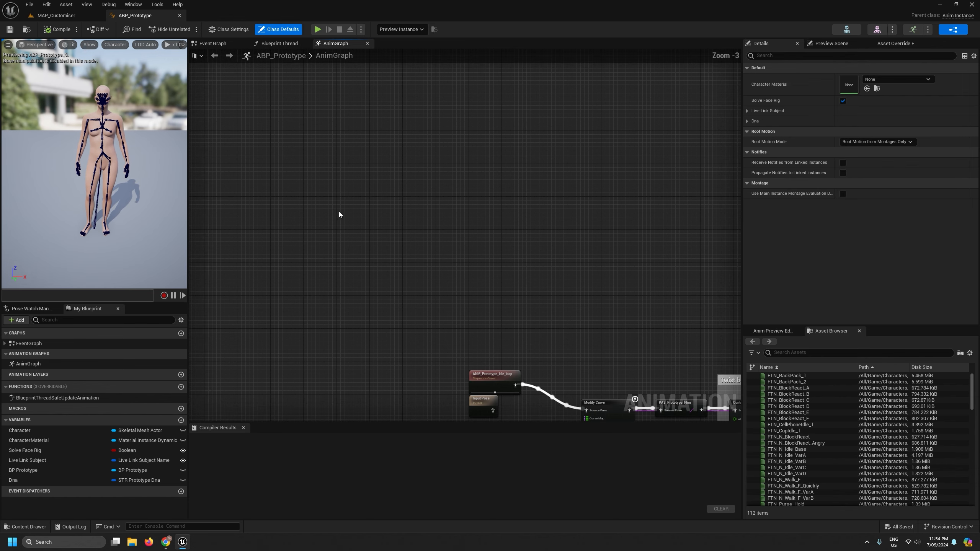
pyautogui.moveTo(312, 199); pyautogui.dragTo(310, 198, button='right')
pyautogui.scroll(3, 286, 160)
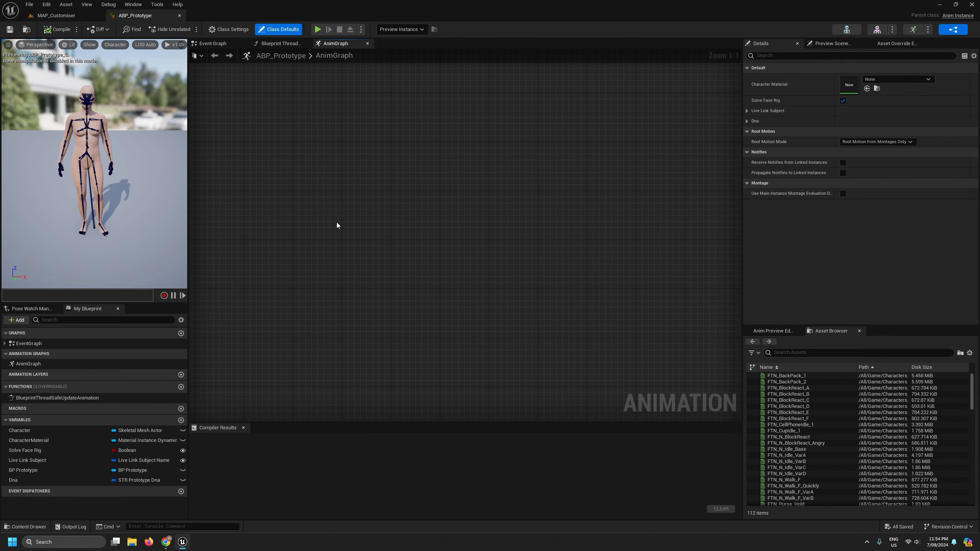
pyautogui.moveTo(390, 270); pyautogui.dragTo(358, 238, button='right')
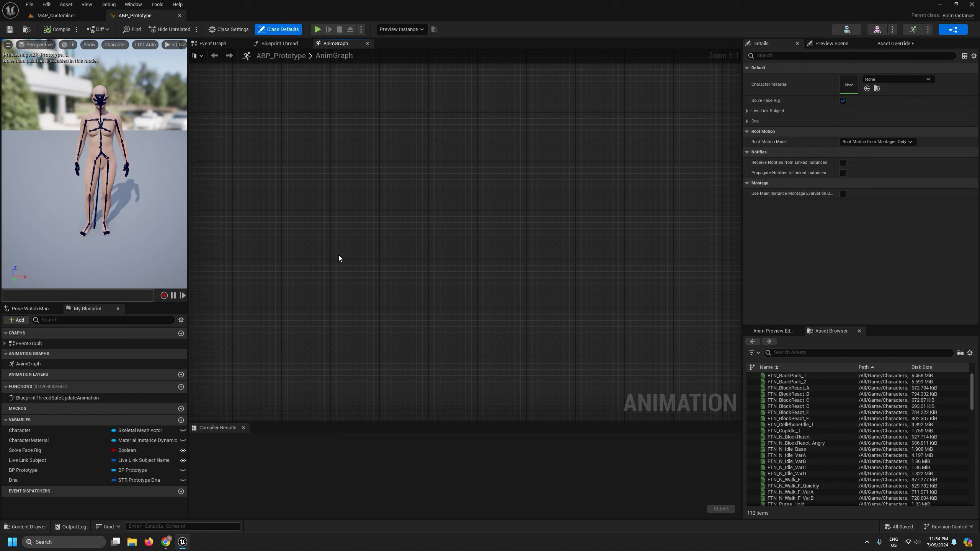
pyautogui.rightClick(340, 222)
pyautogui.click(332, 201)
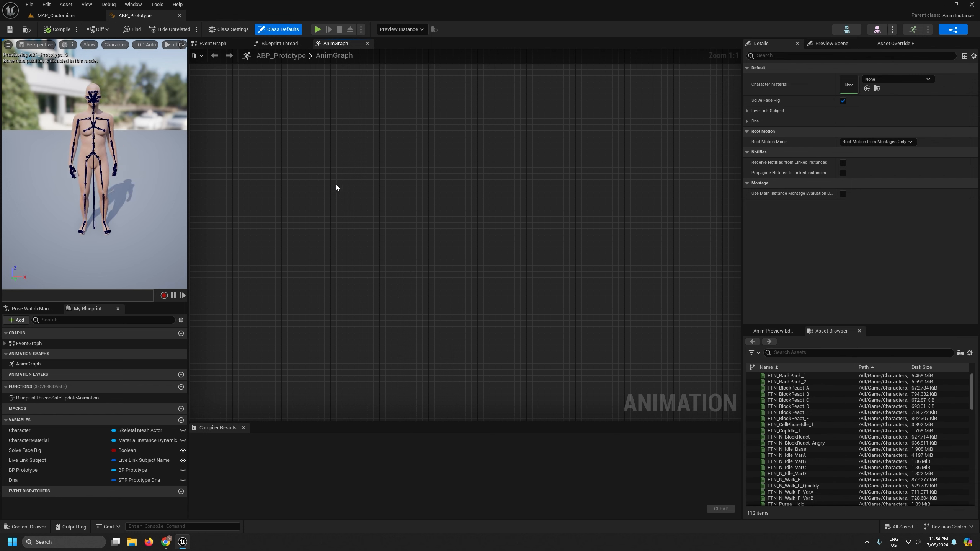
pyautogui.rightClick(336, 185)
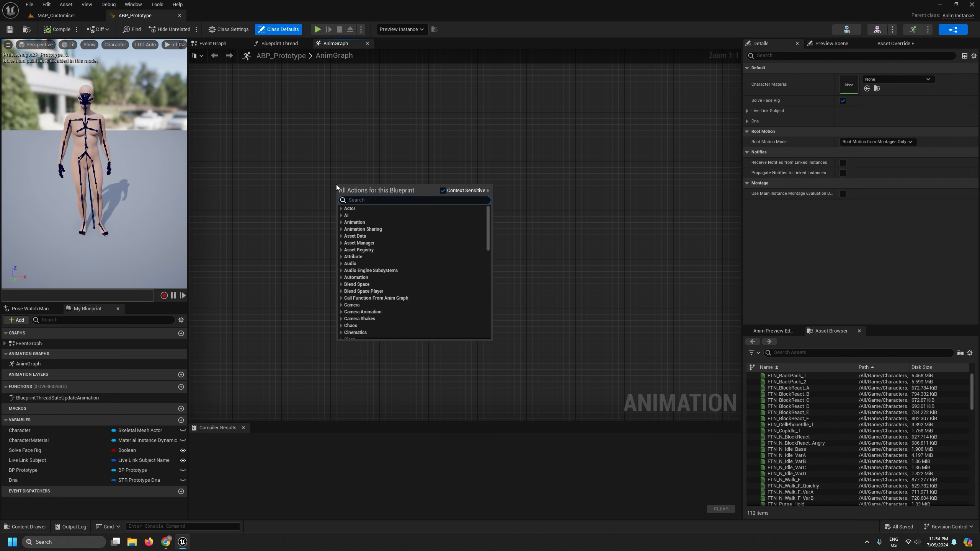
pyautogui.write('state mach')
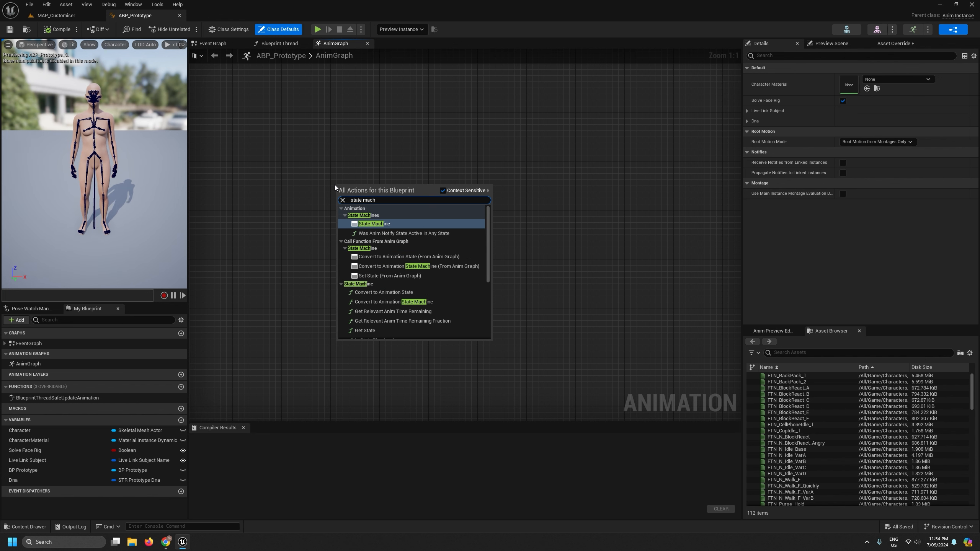
pyautogui.press('Return')
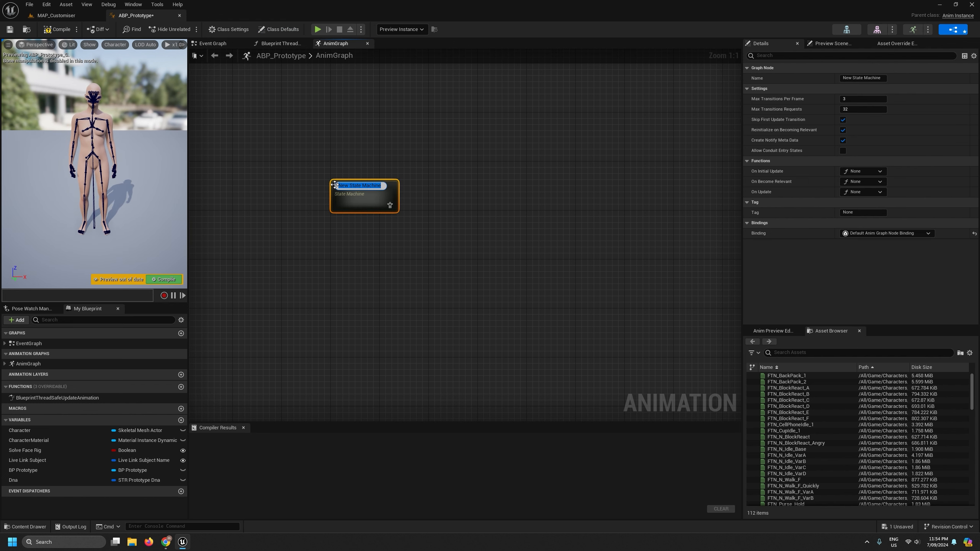
pyautogui.write('Body Idles')
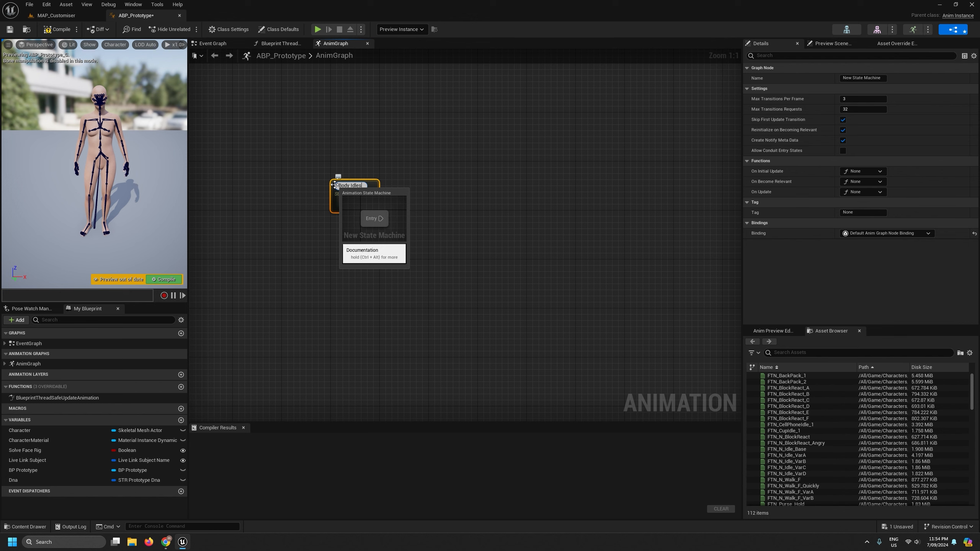
pyautogui.press('Return')
# Add a second state machine named Face Idles below the Body Idles node
pyautogui.rightClick(338, 247)
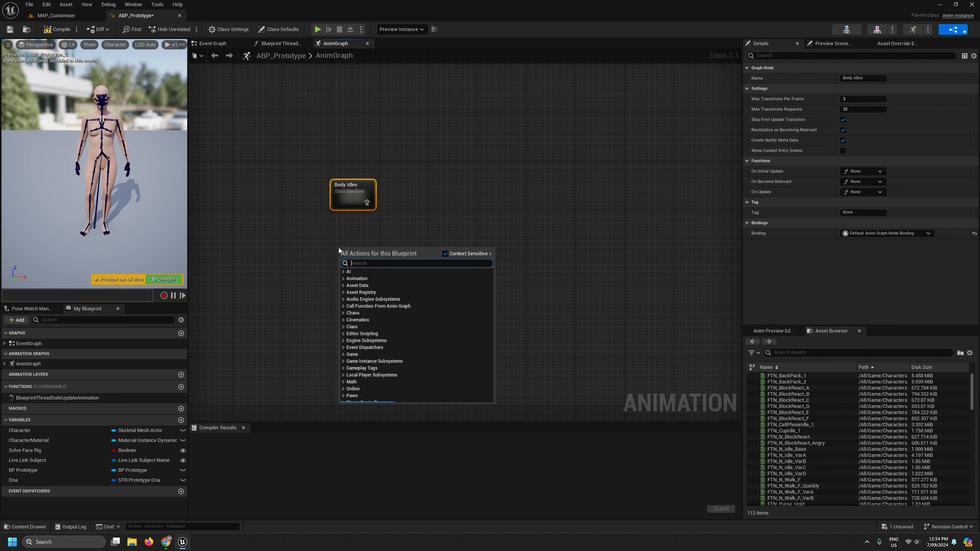
pyautogui.write('state mach')
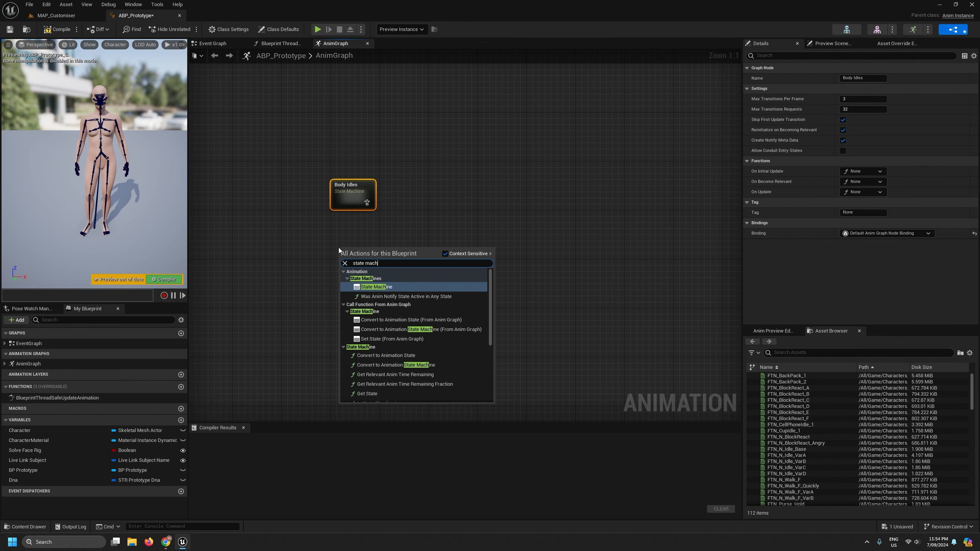
pyautogui.press('Escape')
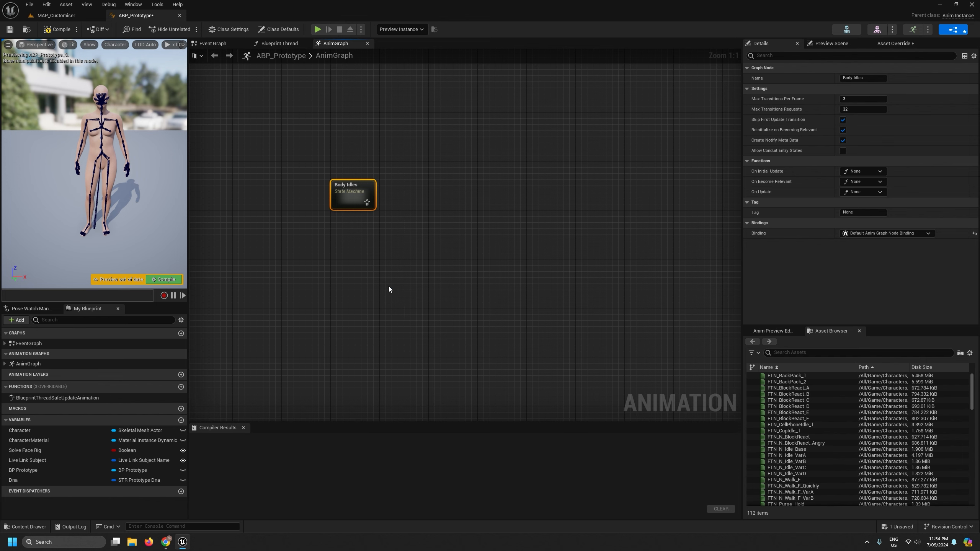
pyautogui.write('Face I')
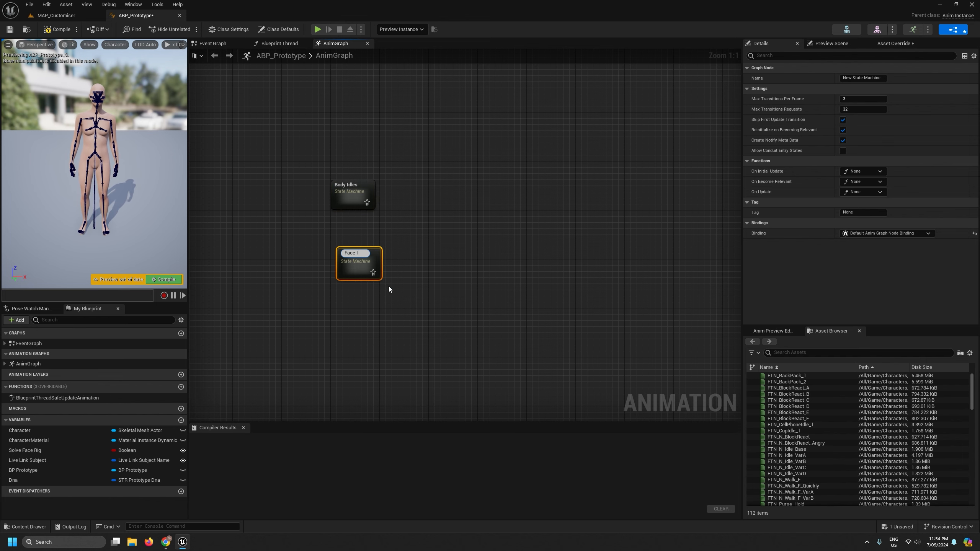
pyautogui.write('dles')
pyautogui.press('Return')
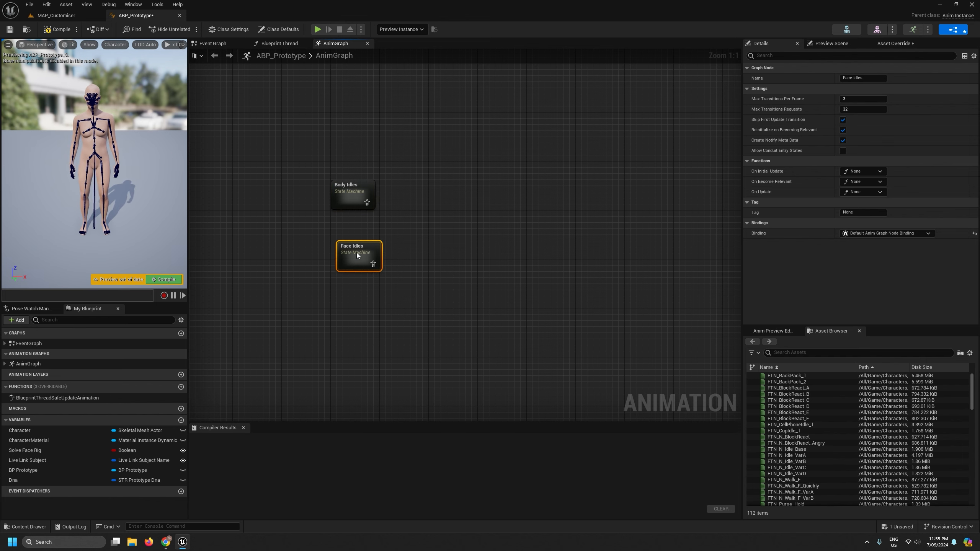
# Open the Body Idles state machine and add a state named Idles connected from Entry
pyautogui.click(352, 197)
pyautogui.doubleClick(352, 197)
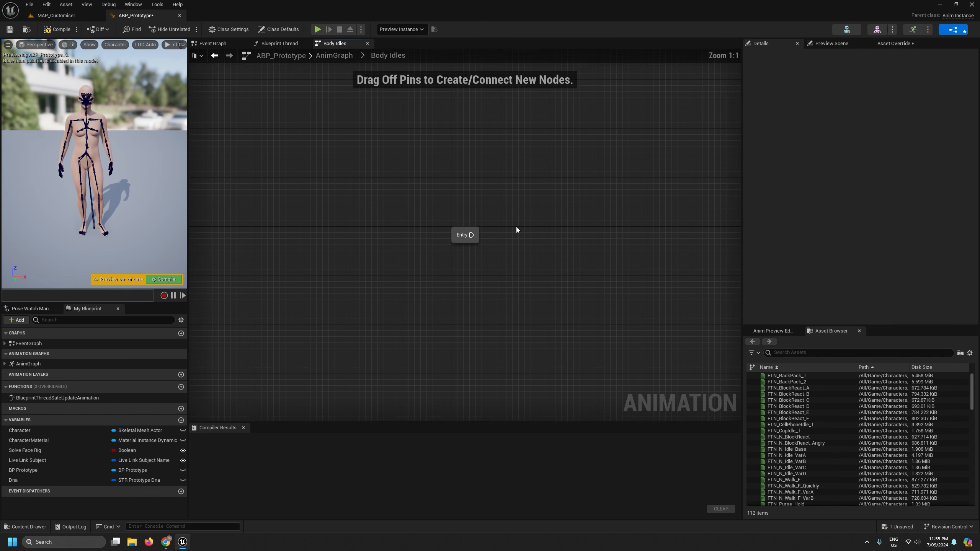
pyautogui.moveTo(471, 235); pyautogui.dragTo(539, 225)
pyautogui.click(553, 247)
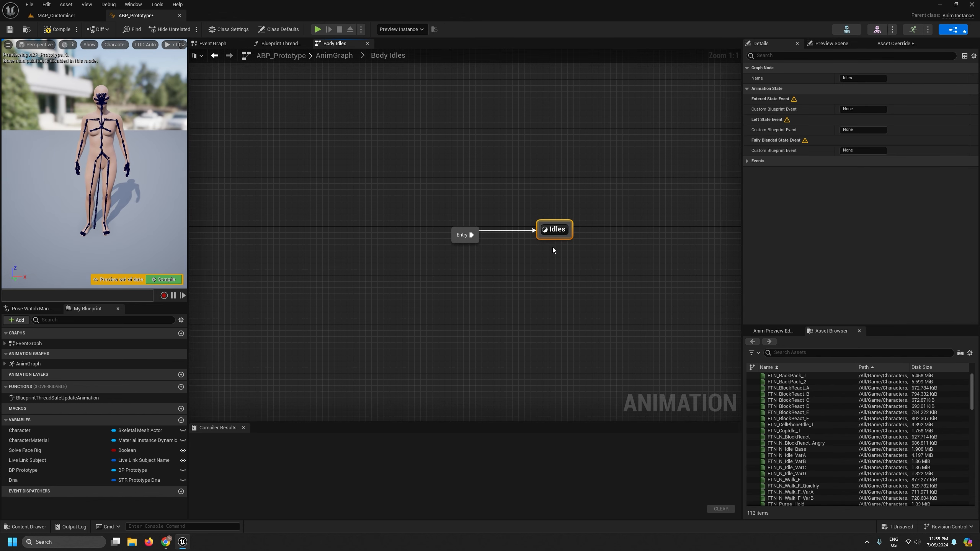
# Inside the Body Idles machine's Idles state, add the ANM_Prototype_idle_loop animation, connect it to the output pose and inspect its Loop Animation setting
pyautogui.doubleClick(553, 236)
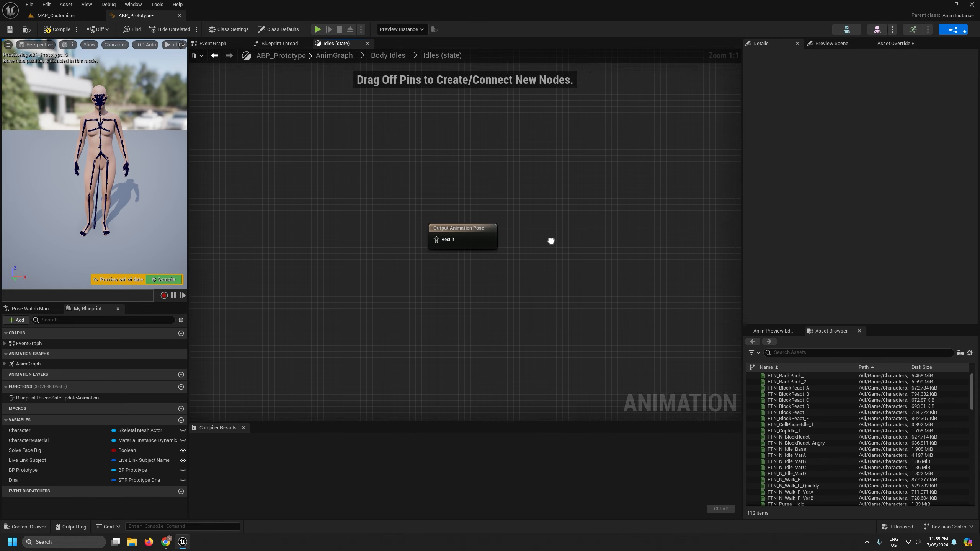
pyautogui.moveTo(551, 241); pyautogui.dragTo(663, 248, button='right')
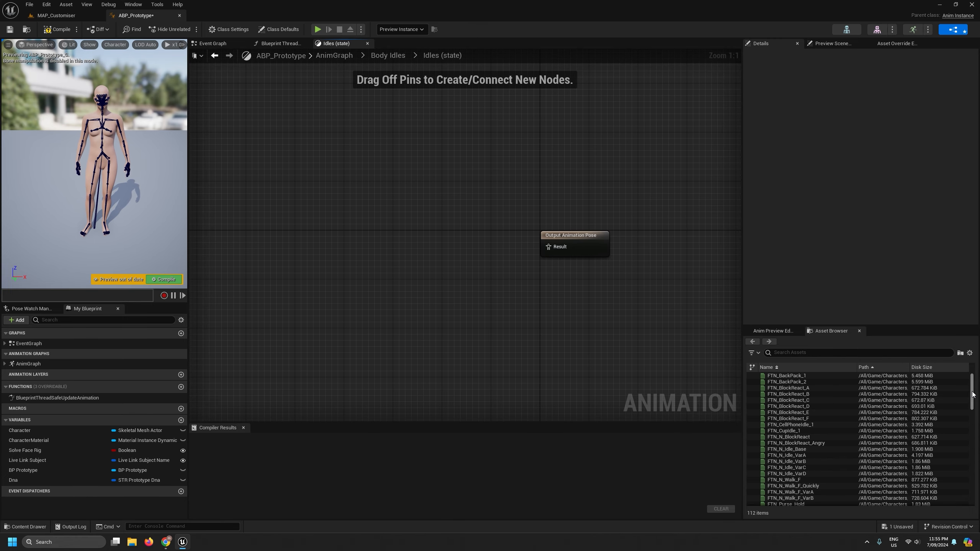
pyautogui.click(800, 352)
pyautogui.write('lo')
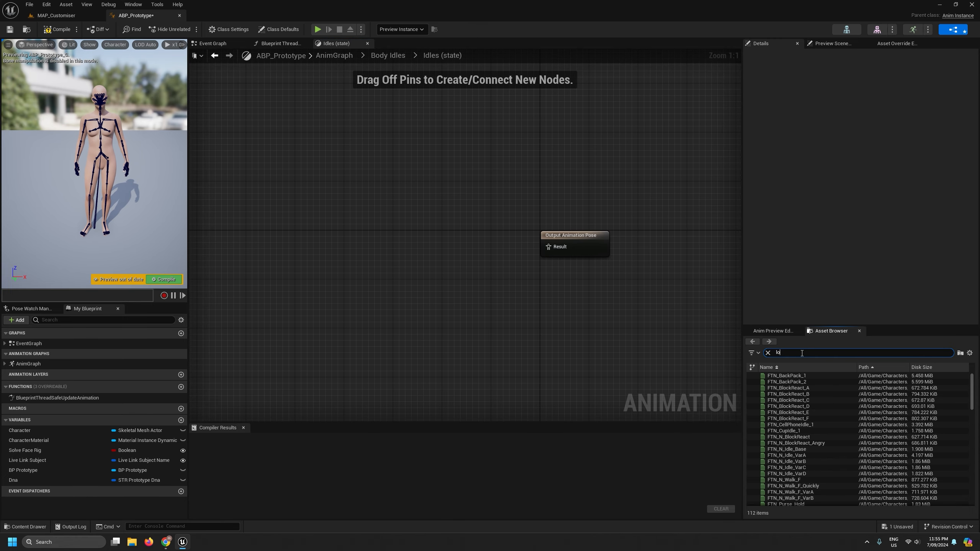
pyautogui.write('op')
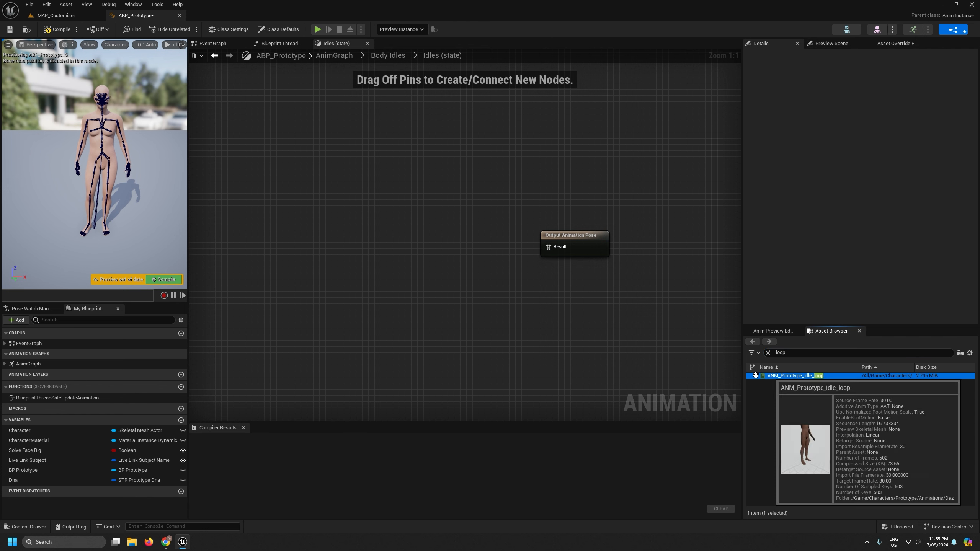
pyautogui.moveTo(791, 375); pyautogui.dragTo(364, 223)
pyautogui.moveTo(424, 242); pyautogui.dragTo(512, 232)
pyautogui.click(415, 225)
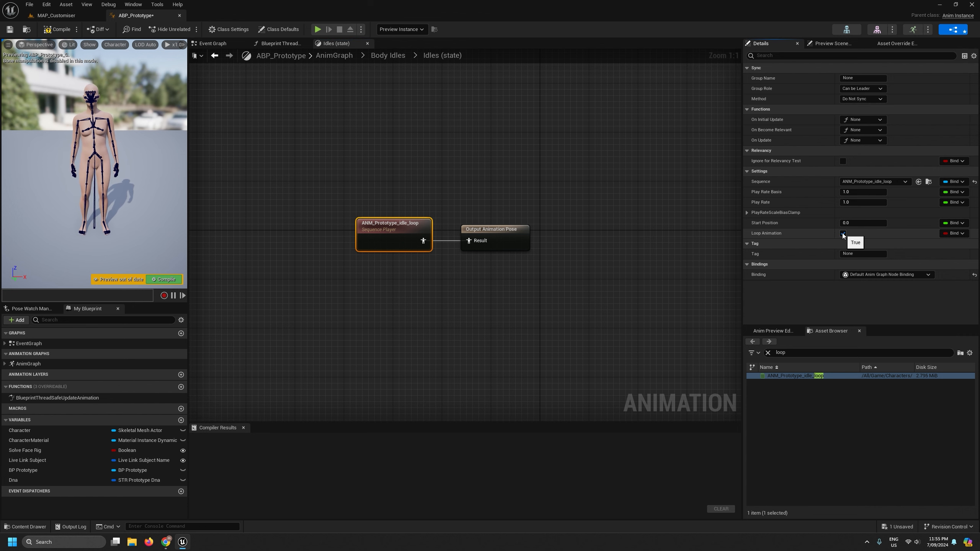
# Return to the AnimGraph and move both state machine nodes together to line up above the existing ANM_Prototype_idle_loop player
pyautogui.click(340, 56)
pyautogui.moveTo(302, 150); pyautogui.dragTo(451, 204, button='right')
pyautogui.scroll(3, 372, 203)
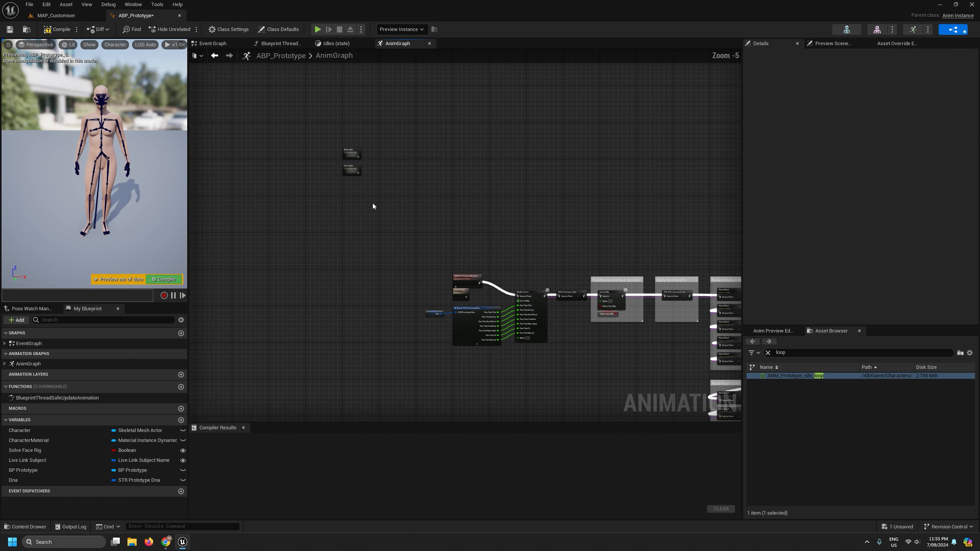
pyautogui.moveTo(390, 205); pyautogui.dragTo(456, 163)
pyautogui.scroll(3, 456, 162)
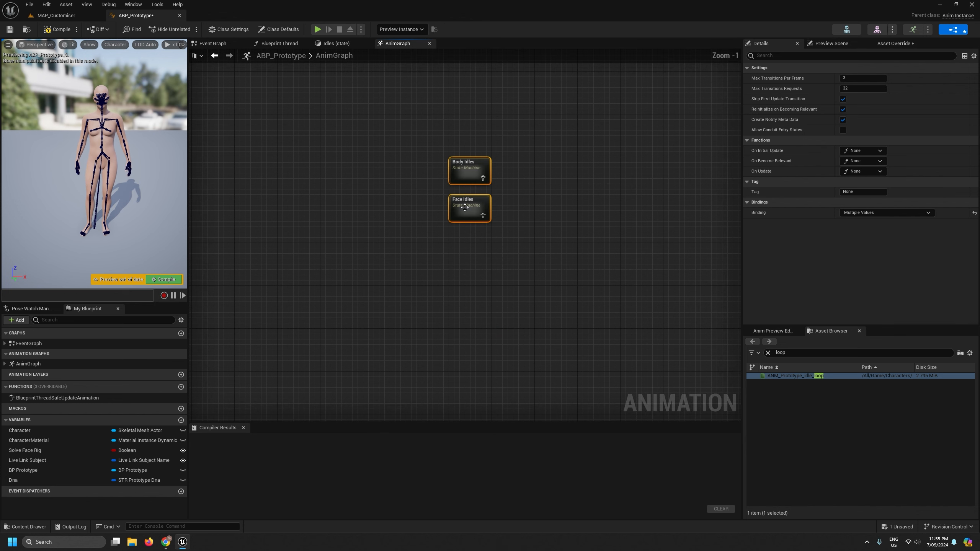
# Open the Face Idles state machine and add a state named Idles connected from Entry
pyautogui.doubleClick(466, 201)
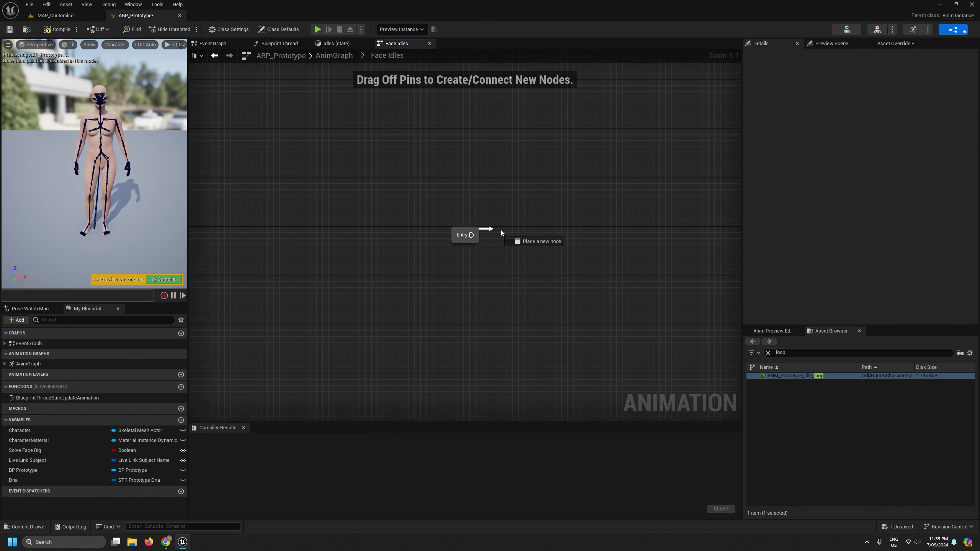
pyautogui.moveTo(500, 230); pyautogui.dragTo(513, 230)
pyautogui.click(526, 241)
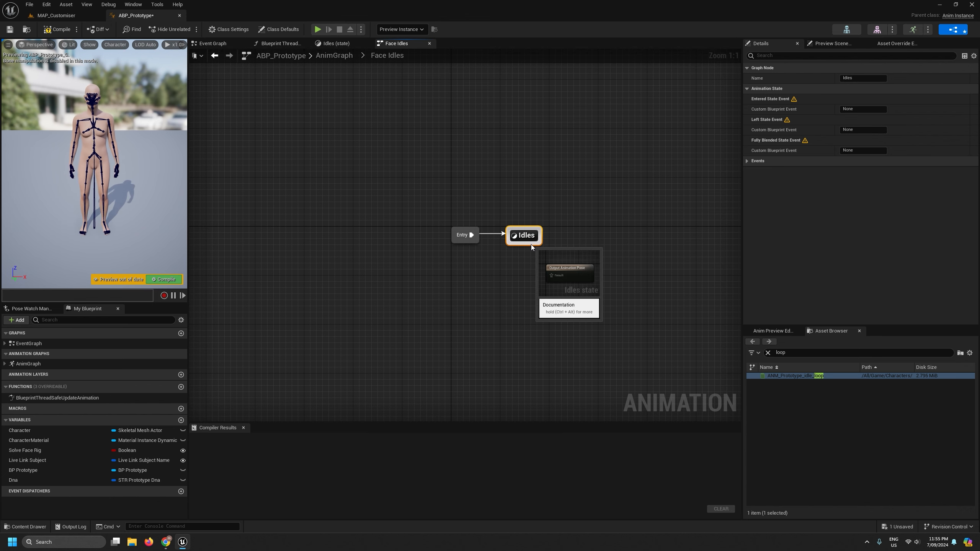
# Inside the Face Idles machine's Idles state, connect the FaceHappy animation to the output pose and enable Loop Animation
pyautogui.doubleClick(523, 237)
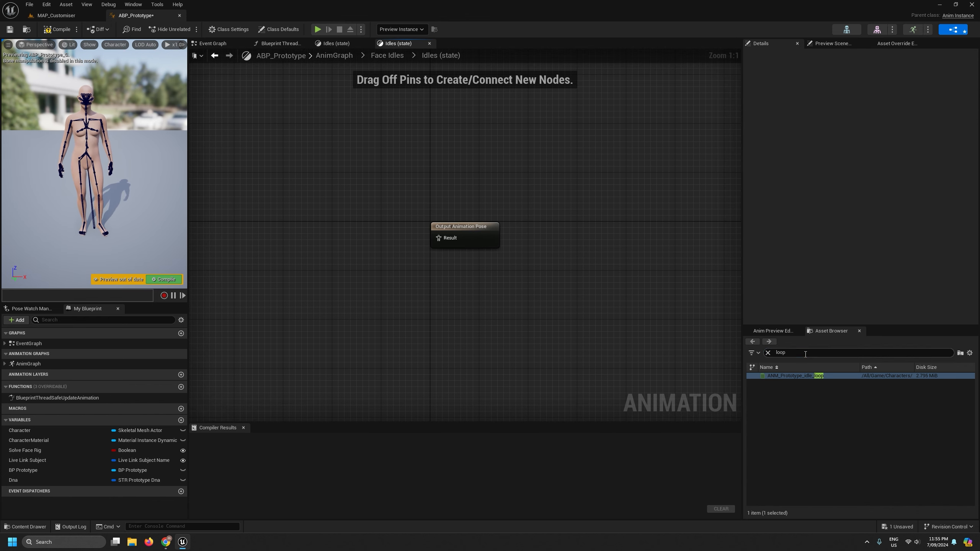
pyautogui.write('happy')
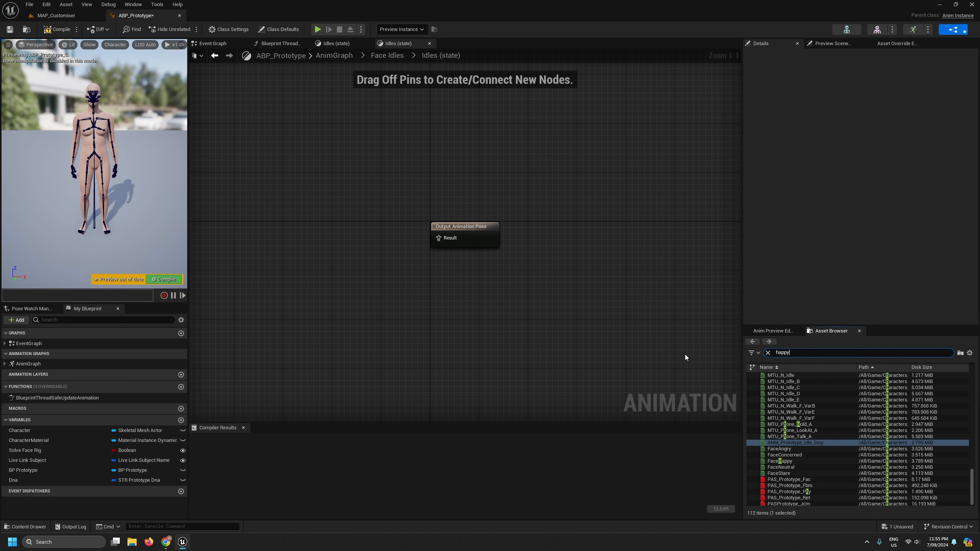
pyautogui.click(775, 375)
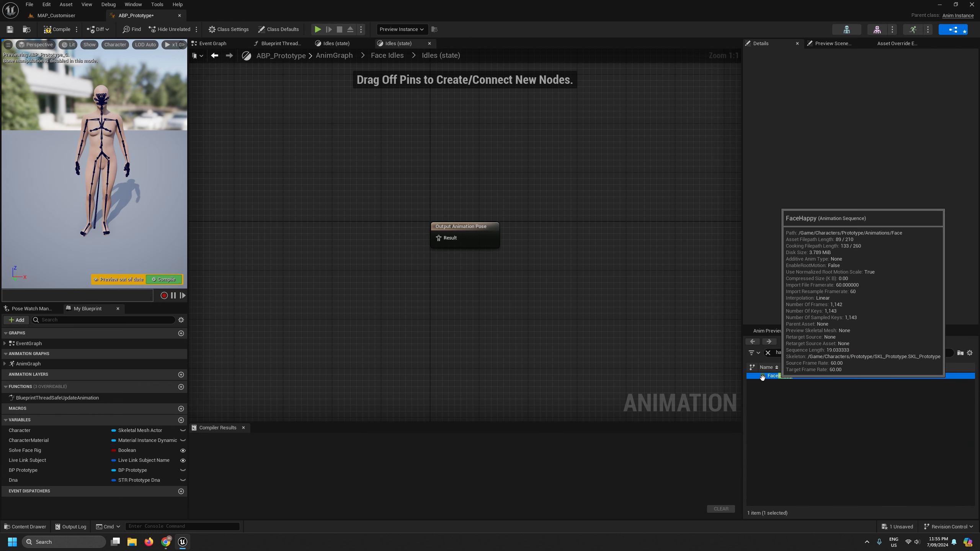
pyautogui.moveTo(776, 375); pyautogui.dragTo(438, 241)
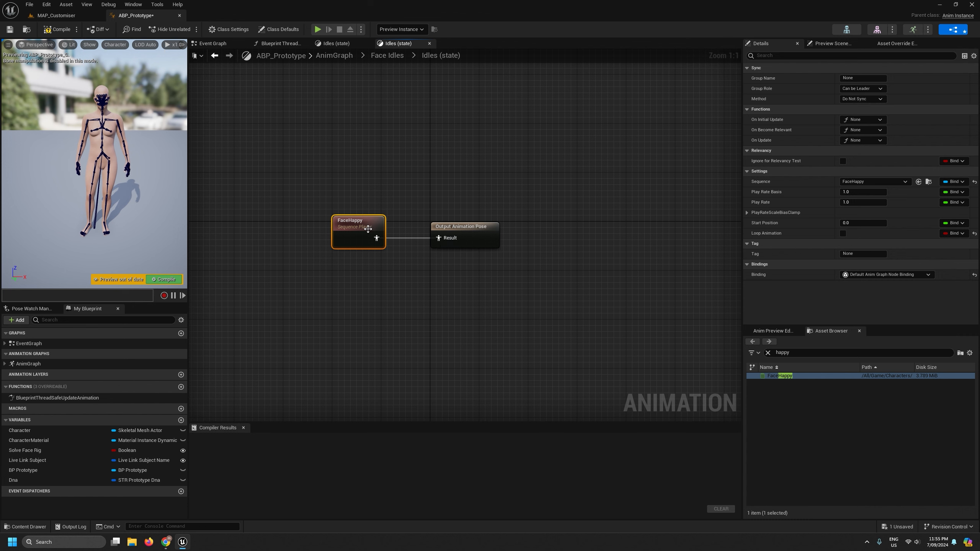
pyautogui.click(842, 234)
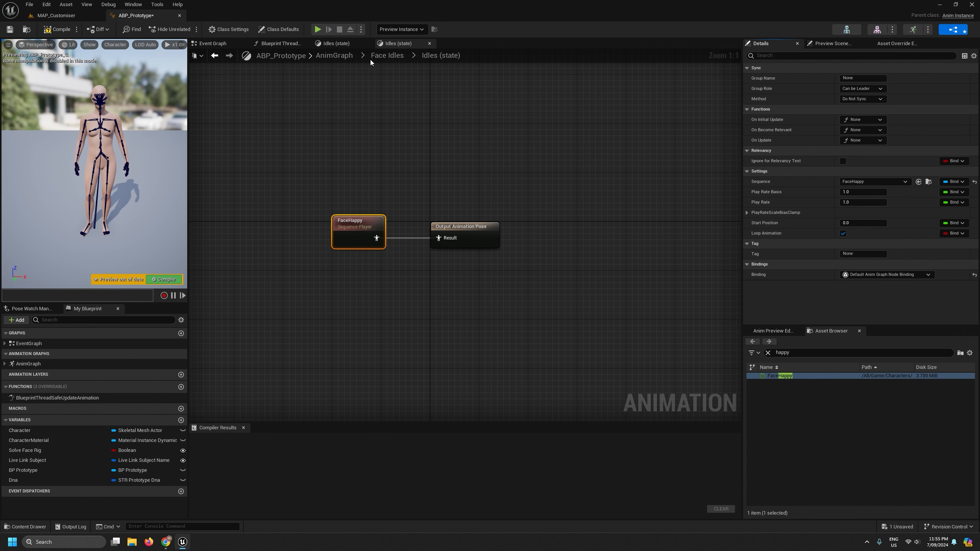
# Add a Layered blend per bone node in the AnimGraph, connecting Body Idles to Base Pose and Face Idles to Blend Poses 0
pyautogui.moveTo(345, 56); pyautogui.dragTo(352, 96)
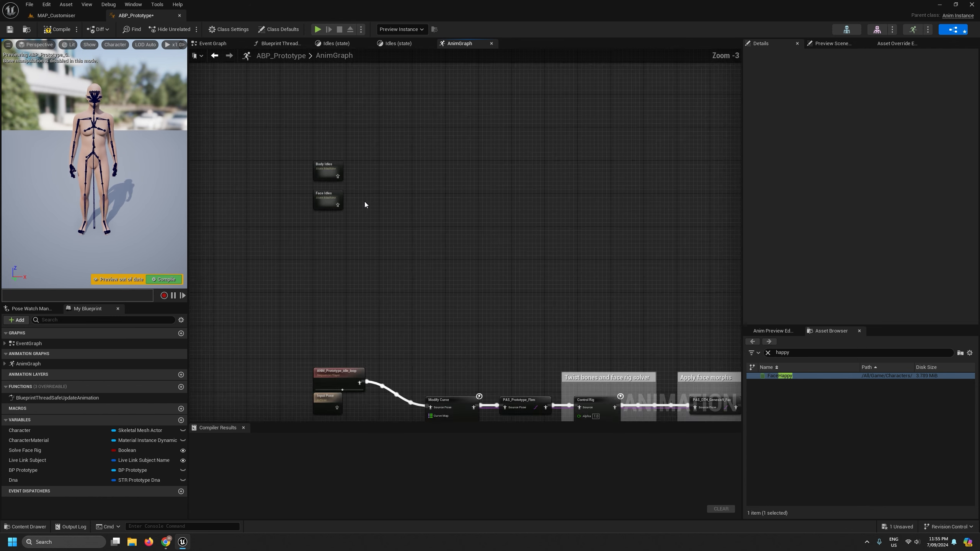
pyautogui.scroll(2, 365, 204)
pyautogui.rightClick(376, 181)
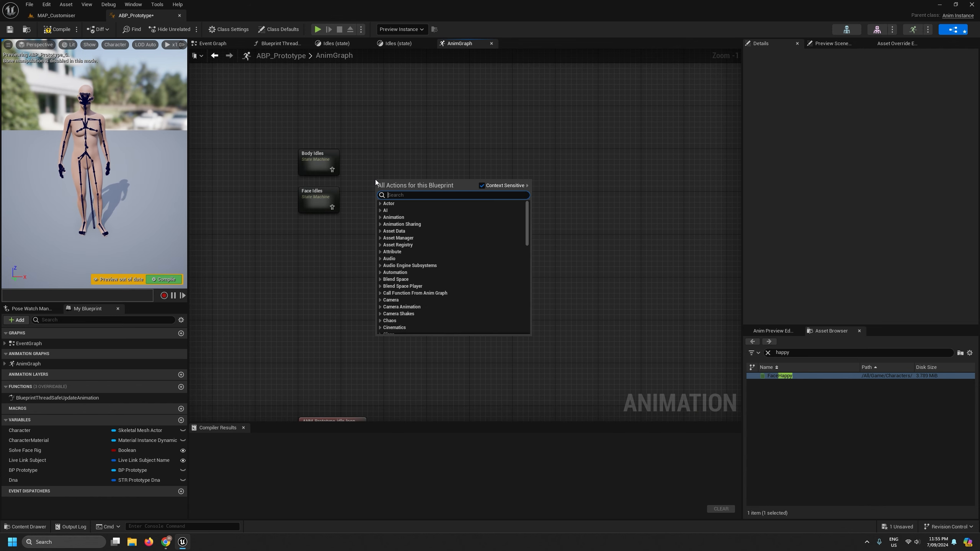
pyautogui.write('layer')
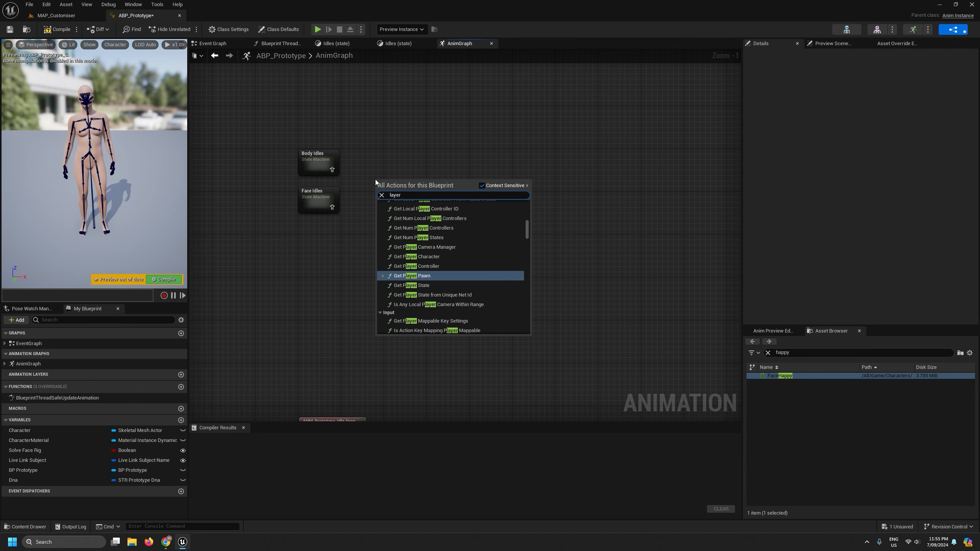
pyautogui.write('ed')
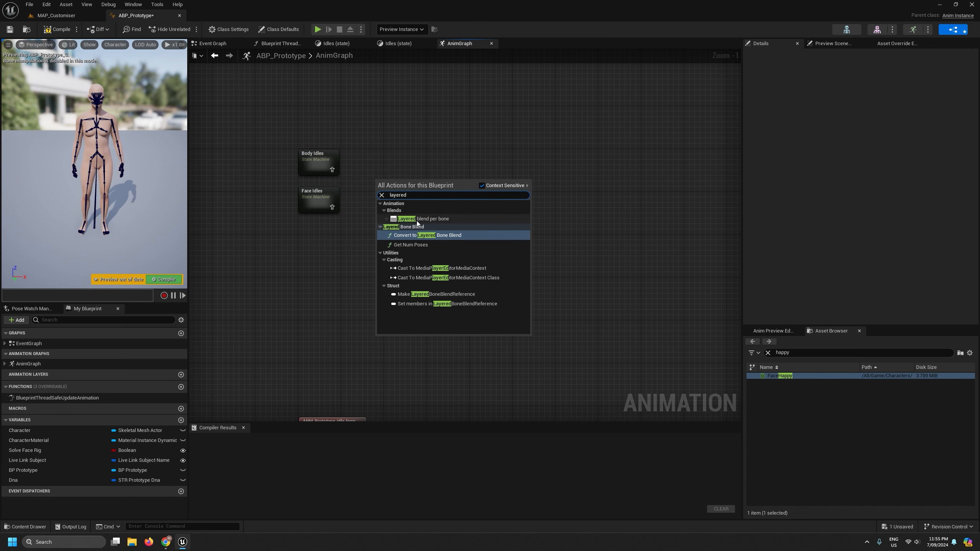
pyautogui.click(417, 219)
pyautogui.scroll(1, 355, 178)
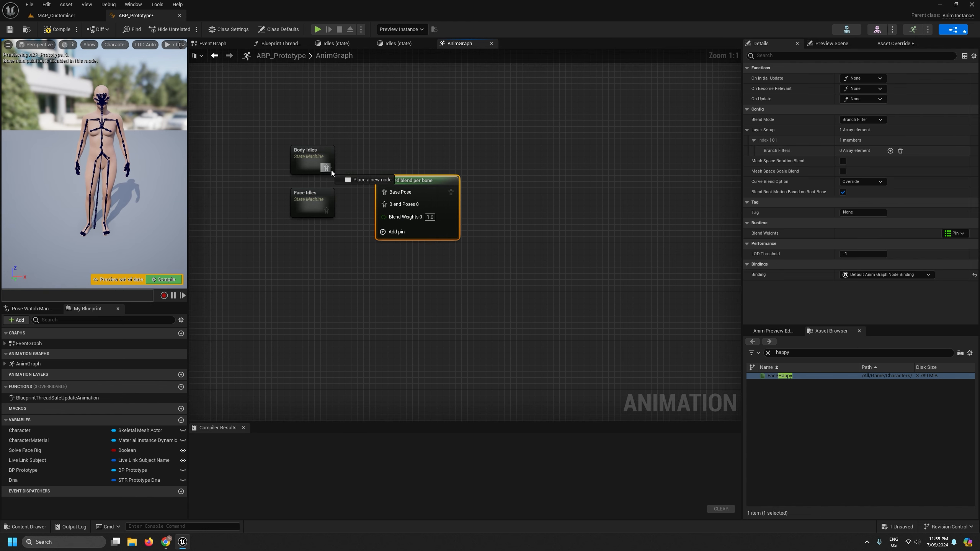
pyautogui.moveTo(331, 170); pyautogui.dragTo(382, 158)
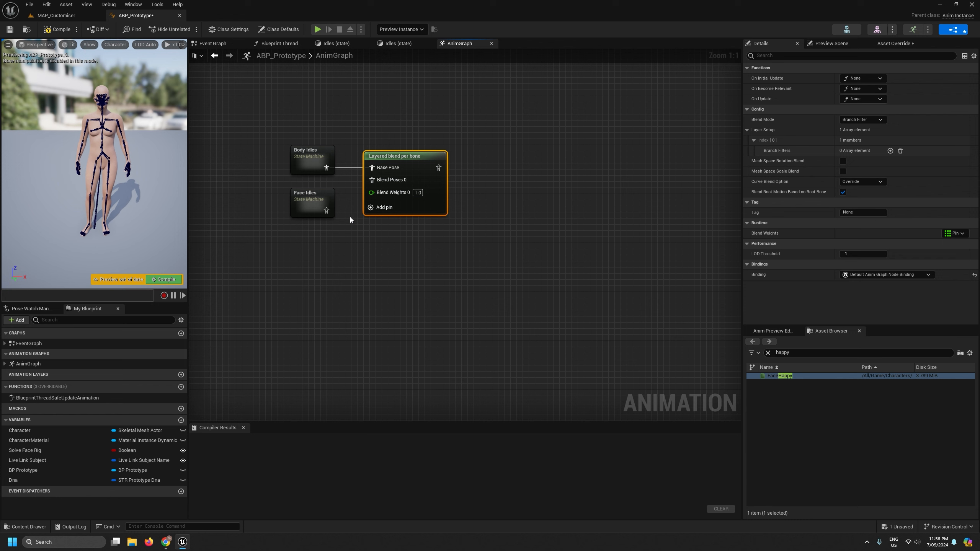
pyautogui.moveTo(326, 210); pyautogui.dragTo(396, 174)
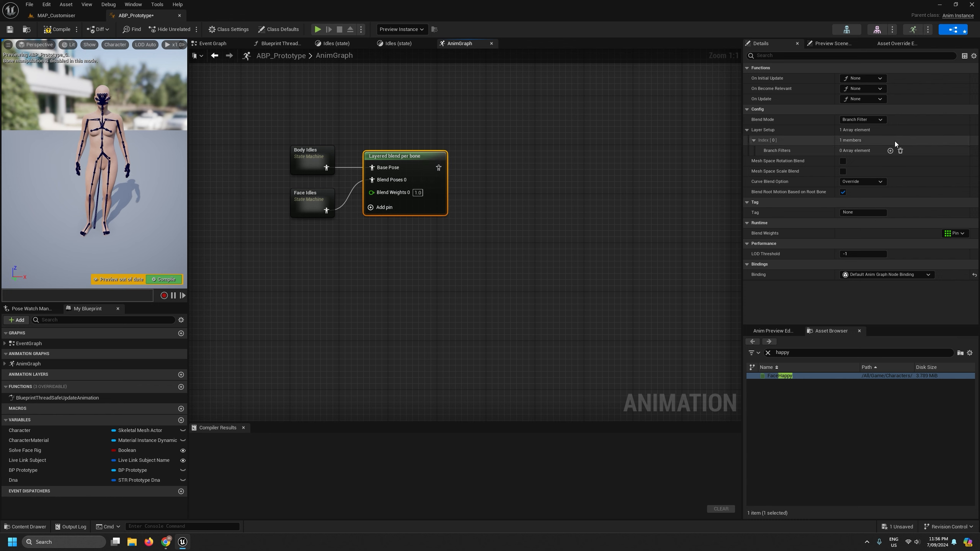
# Add a branch filter to the Layered blend per bone node with the bone name face_root
pyautogui.click(890, 150)
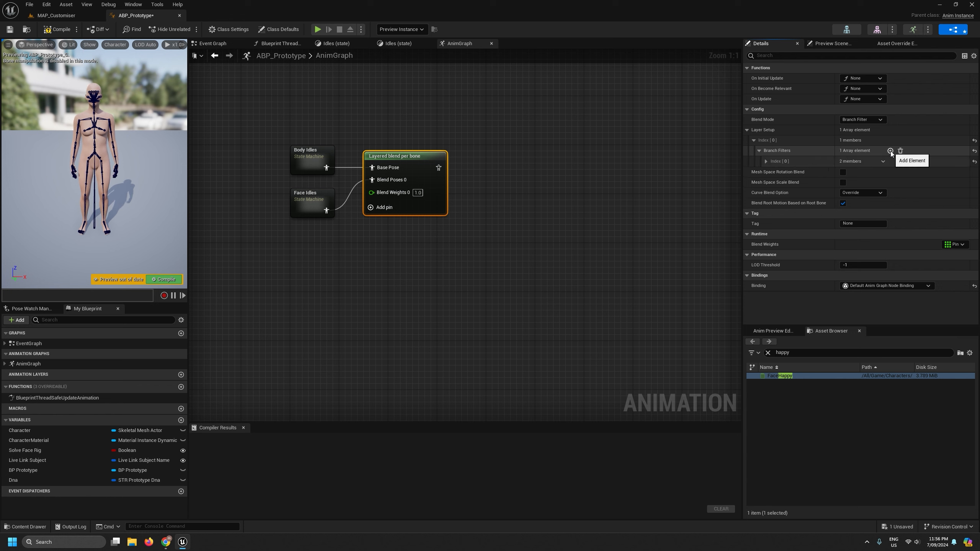
pyautogui.click(765, 161)
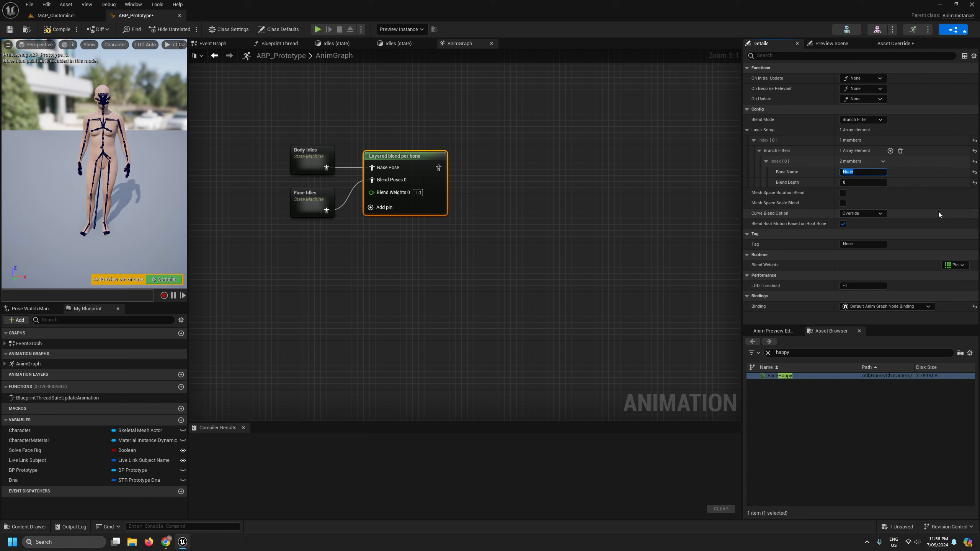
pyautogui.write('face_root')
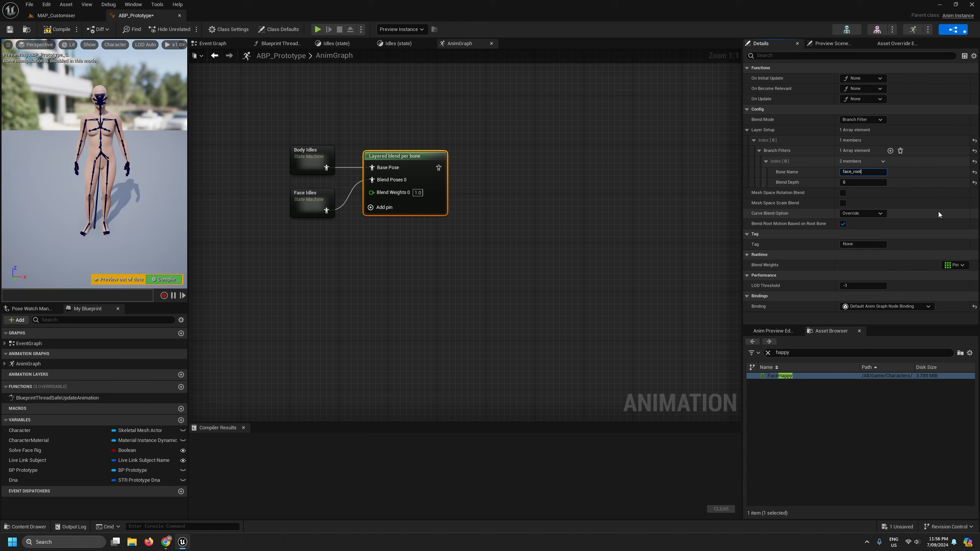
pyautogui.press('Return')
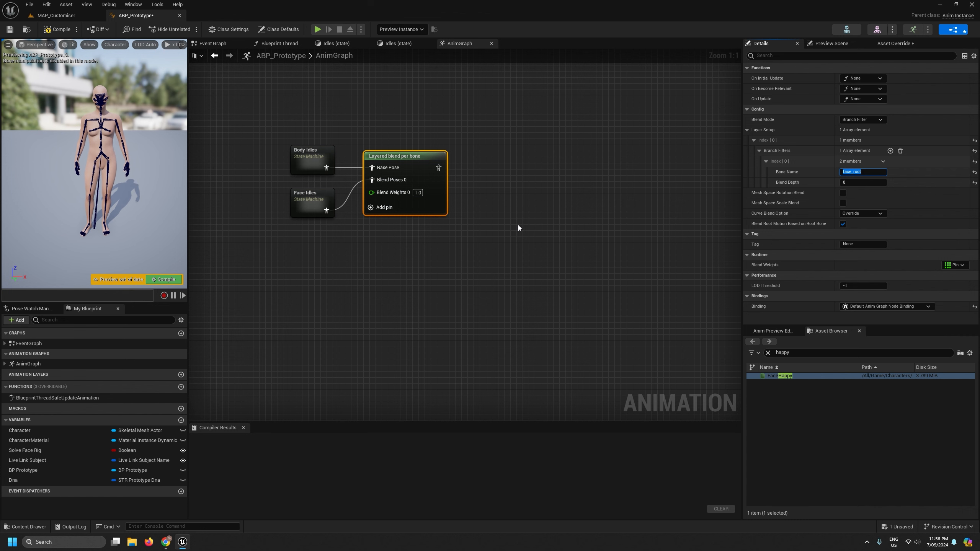
# Save the layered blend's output to a new cached pose named Animations and align that node beside the blend
pyautogui.moveTo(518, 228); pyautogui.dragTo(472, 264, button='right')
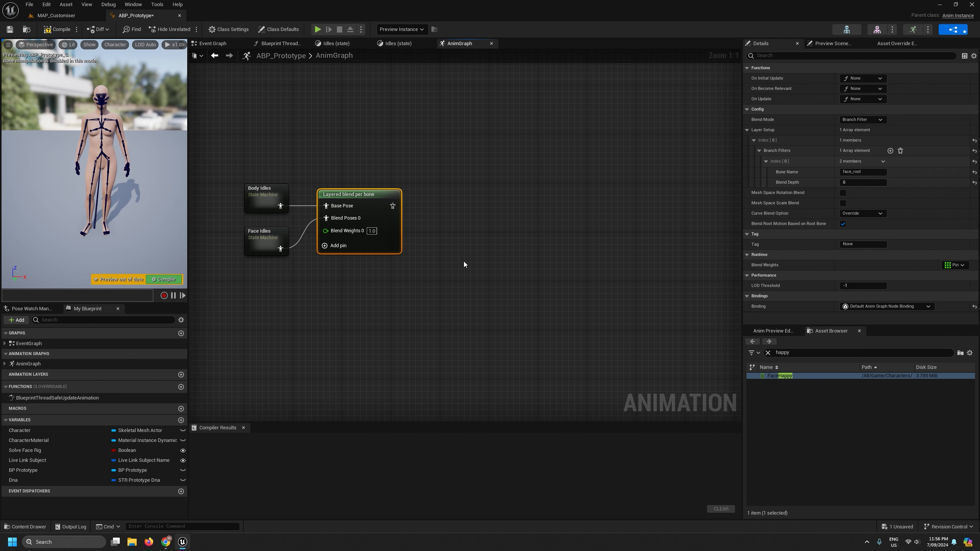
pyautogui.moveTo(393, 206); pyautogui.dragTo(473, 211)
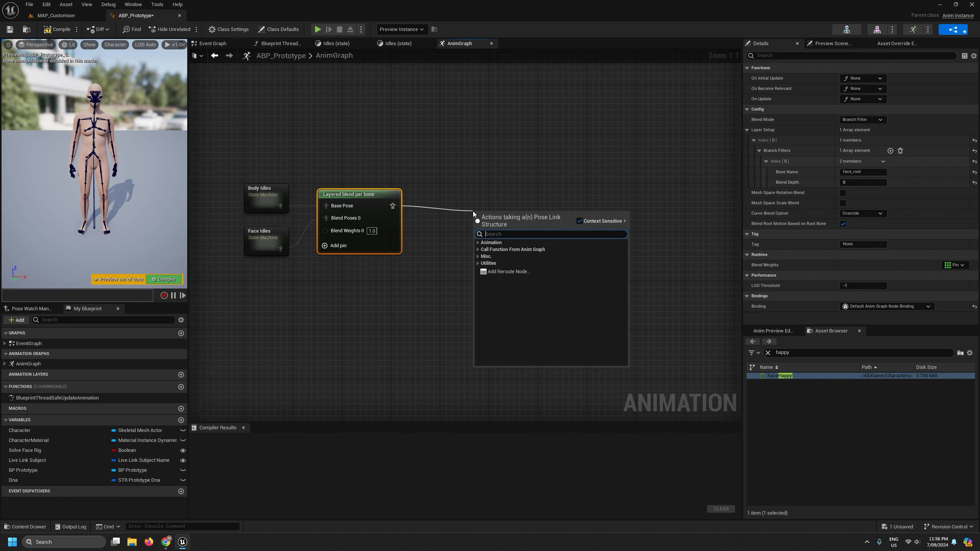
pyautogui.write('save')
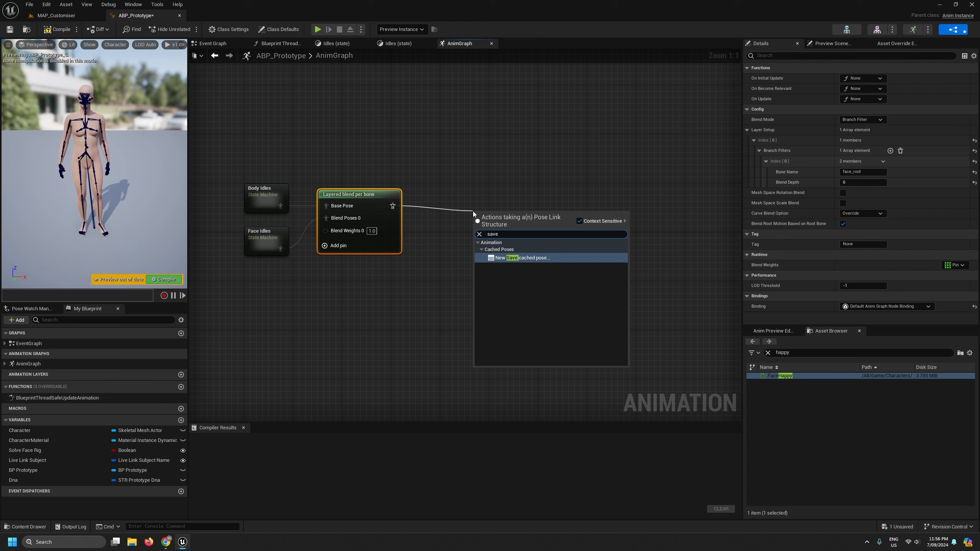
pyautogui.press('Return')
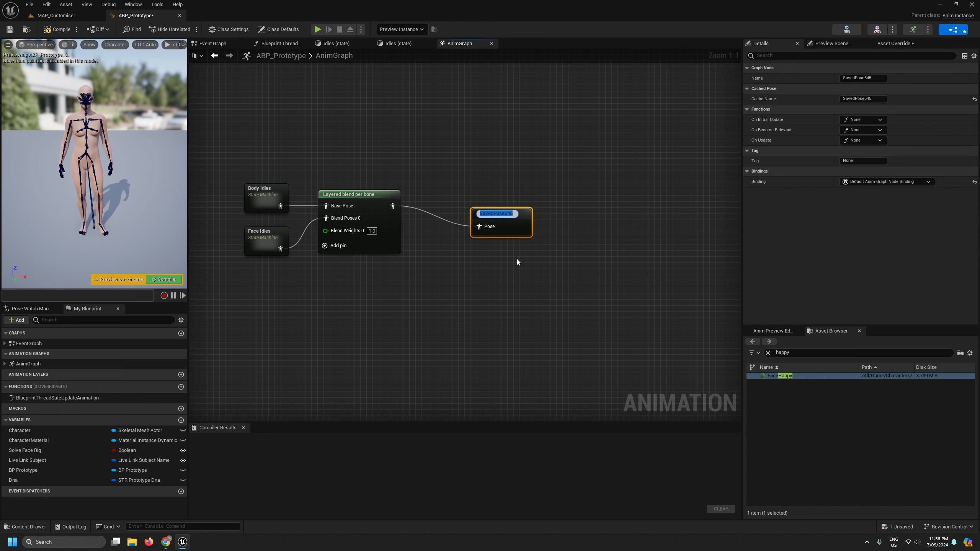
pyautogui.write('Animations')
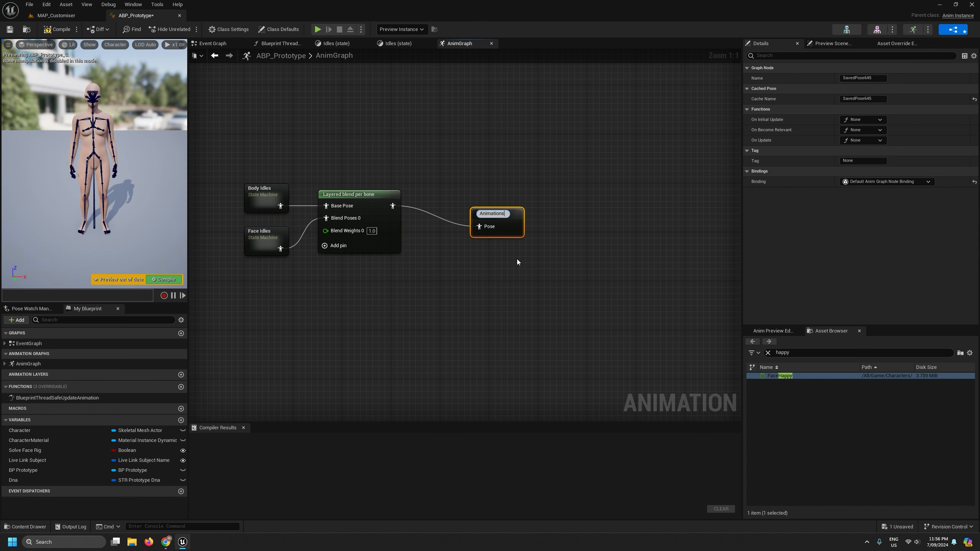
pyautogui.press('Return')
pyautogui.moveTo(485, 214); pyautogui.dragTo(443, 196)
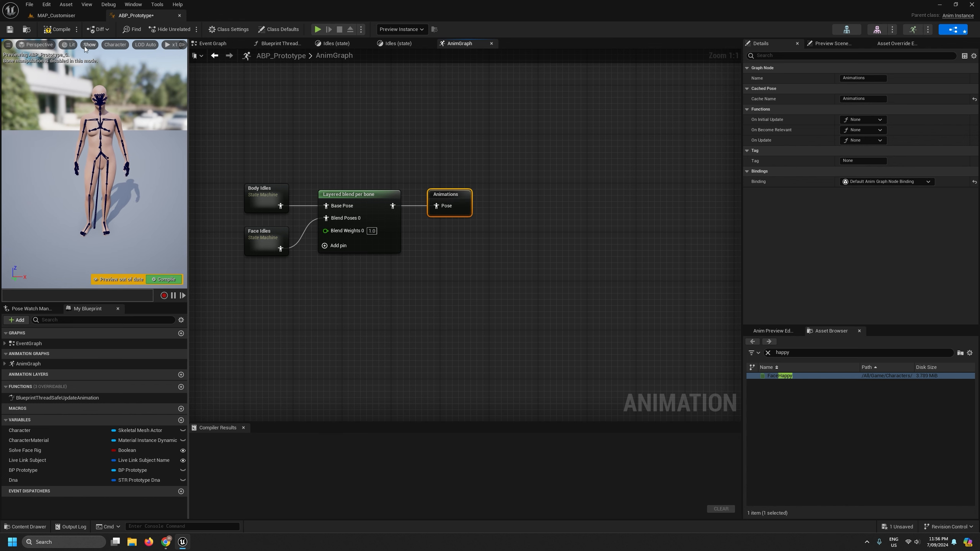
# Compile the animation blueprint and save all files
pyautogui.click(53, 29)
pyautogui.click(30, 5)
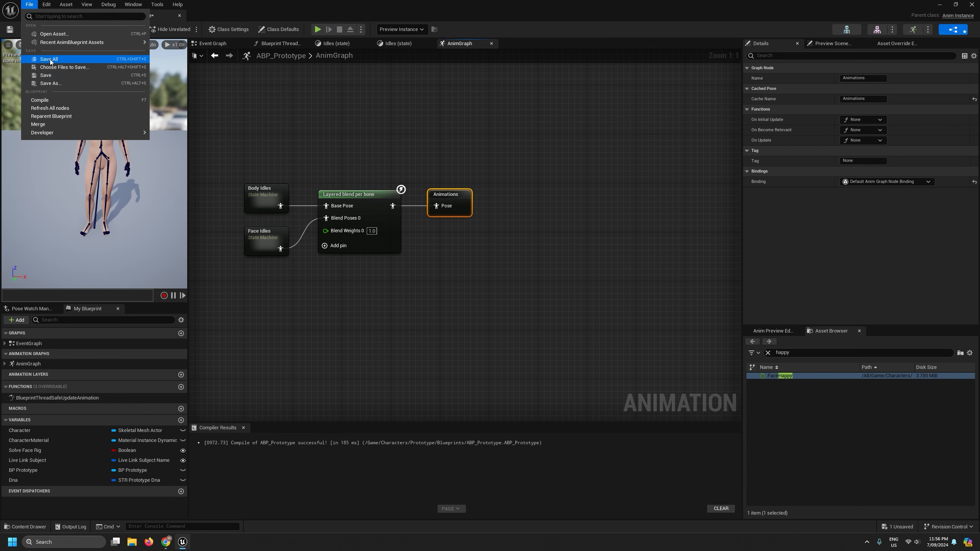
pyautogui.click(50, 59)
# Move the unconnected Input Pose node up to just below the Layered blend per bone node
pyautogui.scroll(-7, 447, 266)
pyautogui.scroll(4, 420, 341)
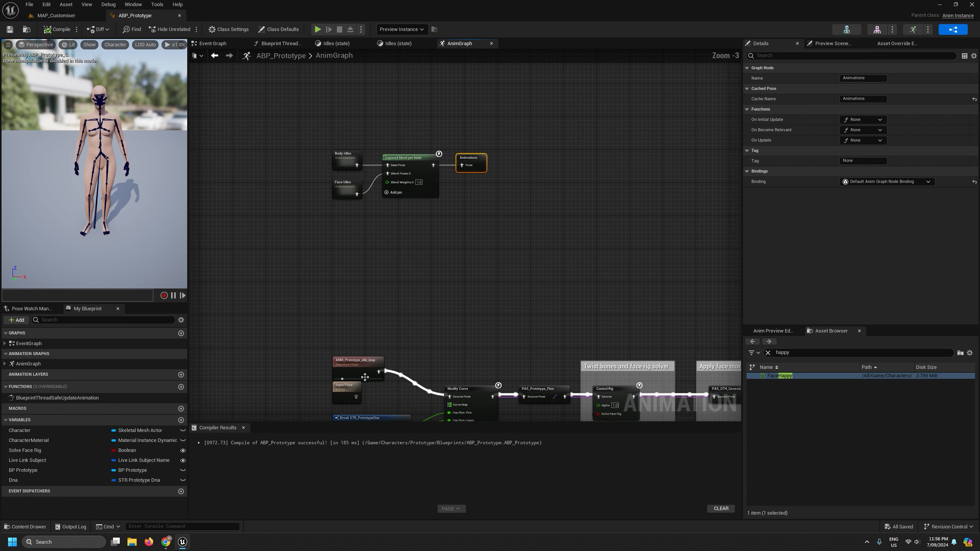
pyautogui.moveTo(356, 380); pyautogui.dragTo(424, 214)
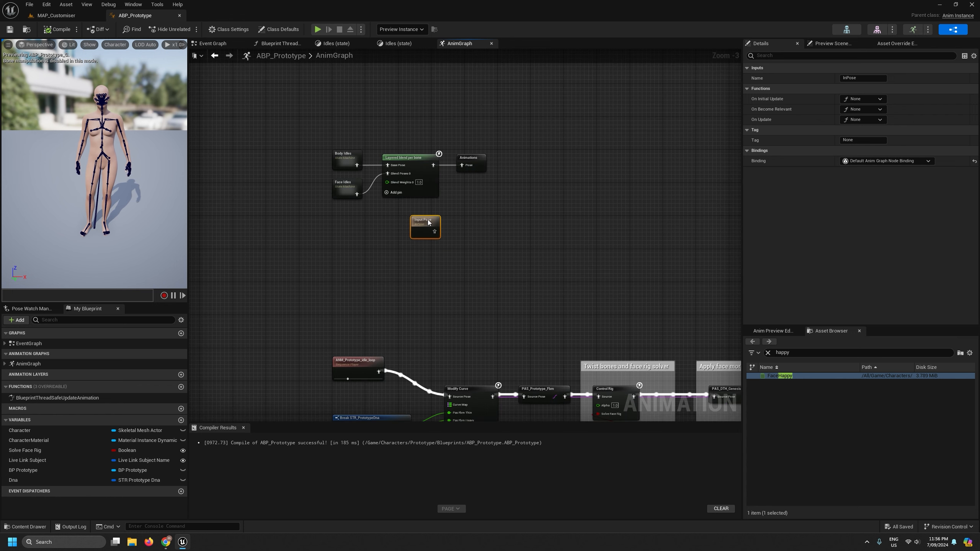
# Add a Use cached pose 'Animations' node and connect it to the Source Pose of Modify Curve
pyautogui.moveTo(397, 326); pyautogui.dragTo(405, 289, button='right')
pyautogui.scroll(3, 375, 330)
pyautogui.rightClick(373, 343)
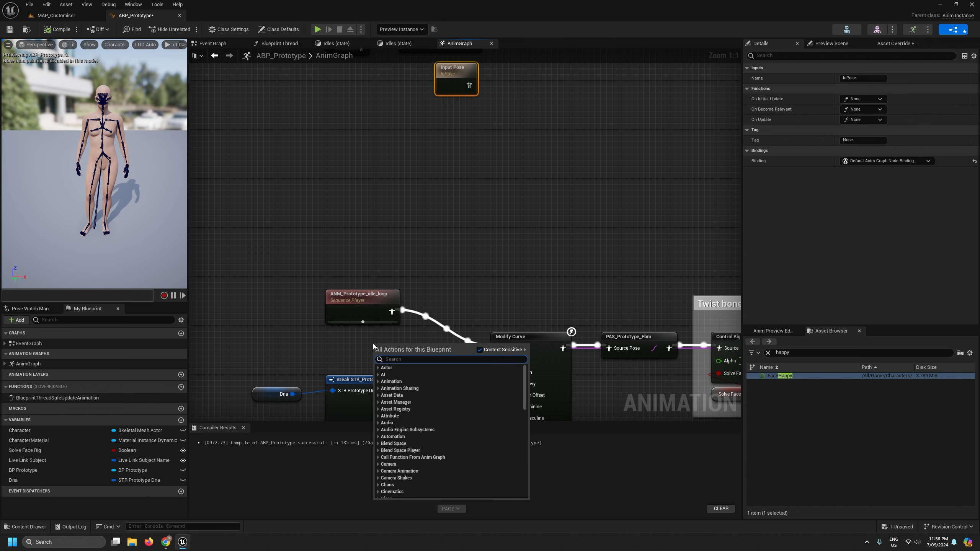
pyautogui.write('use cache')
pyautogui.press('Escape')
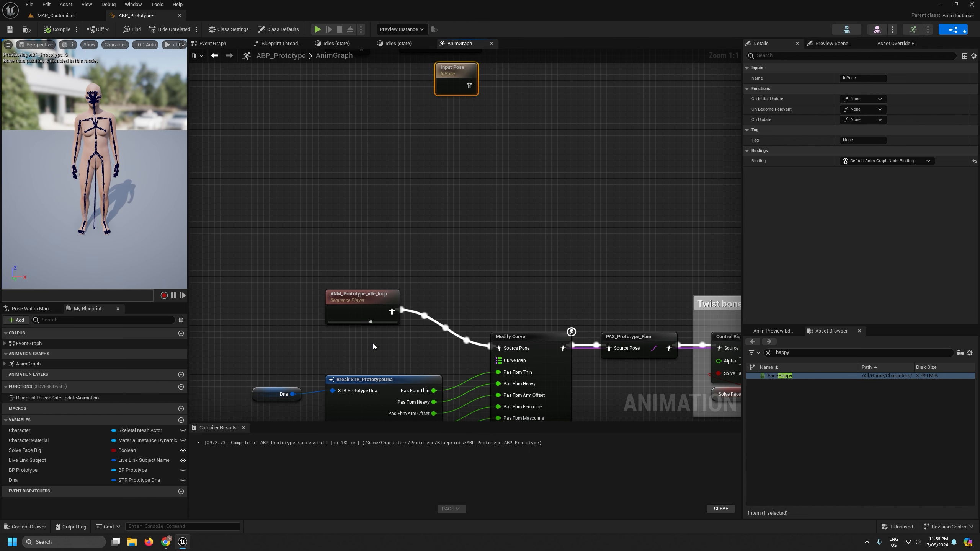
pyautogui.moveTo(444, 354); pyautogui.dragTo(504, 350)
# Delete the ANM_Prototype_idle_loop player and align the cached pose node above Break STR_PrototypeDna
pyautogui.click(363, 305)
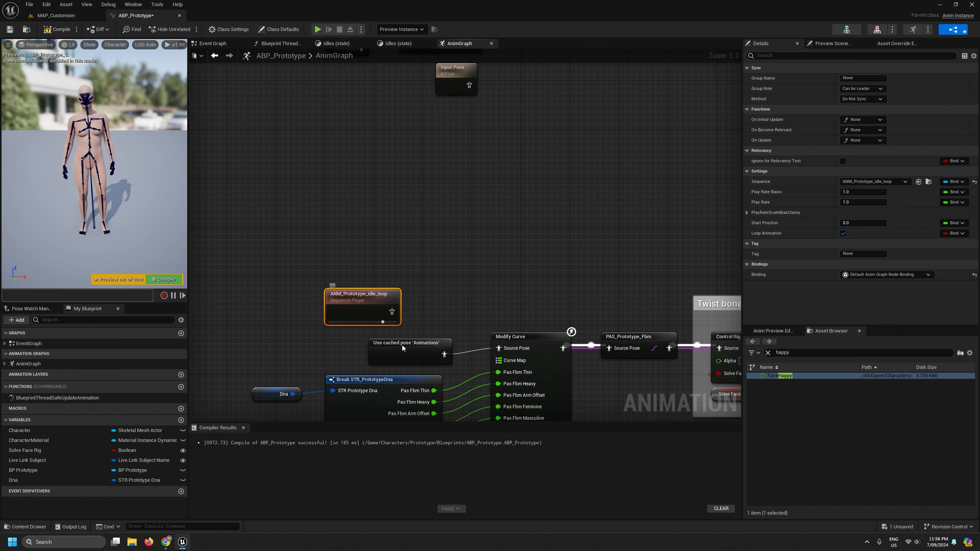
pyautogui.press('Delete')
pyautogui.moveTo(395, 345); pyautogui.dragTo(355, 339)
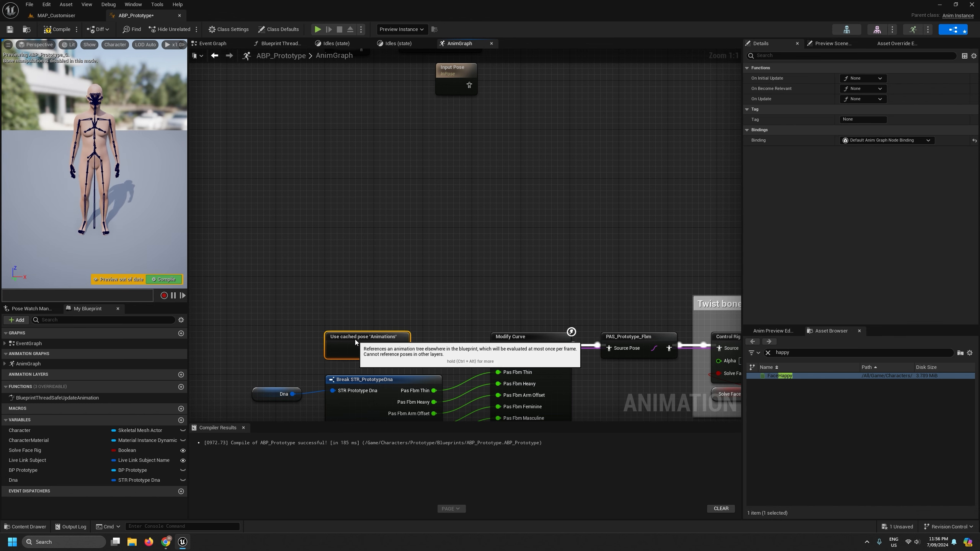
# Examine how the cached pose and DNA values feed Modify Curve and the face rig nodes, widening the graph area
pyautogui.moveTo(409, 288); pyautogui.dragTo(364, 151, button='right')
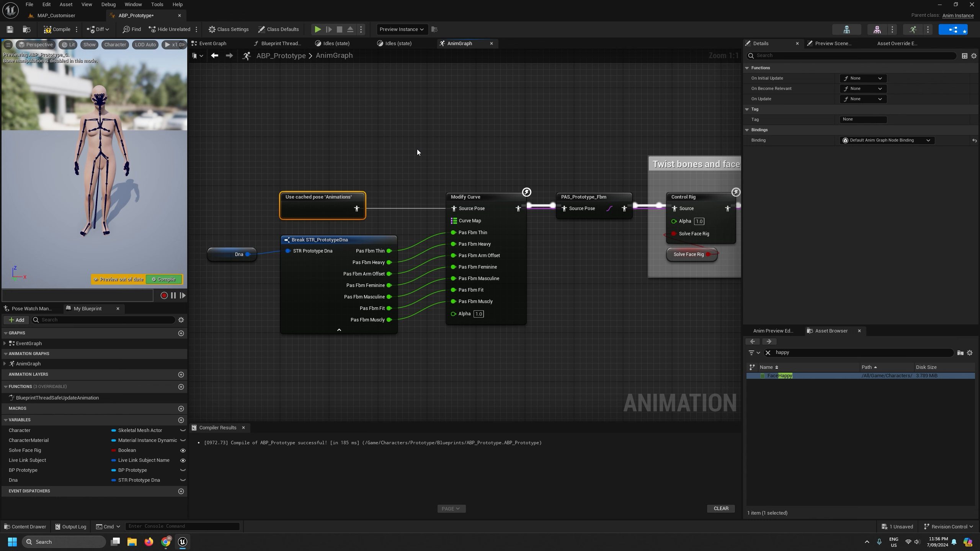
pyautogui.moveTo(417, 151); pyautogui.dragTo(436, 171, button='right')
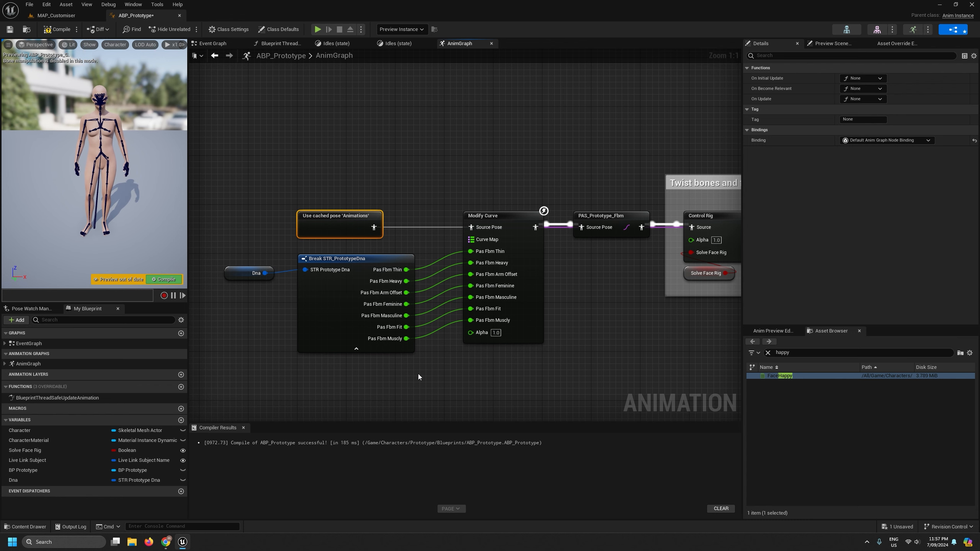
pyautogui.scroll(-2, 418, 373)
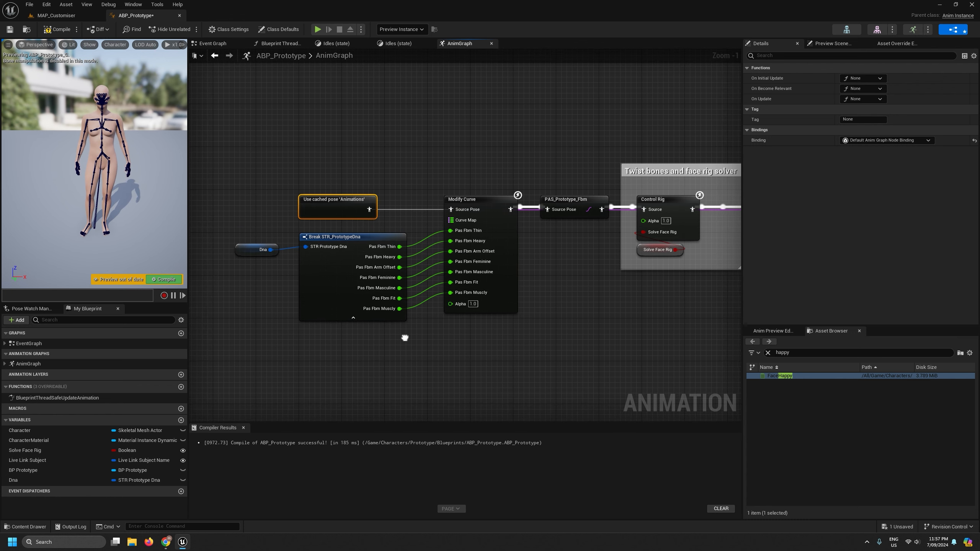
pyautogui.scroll(-1, 404, 337)
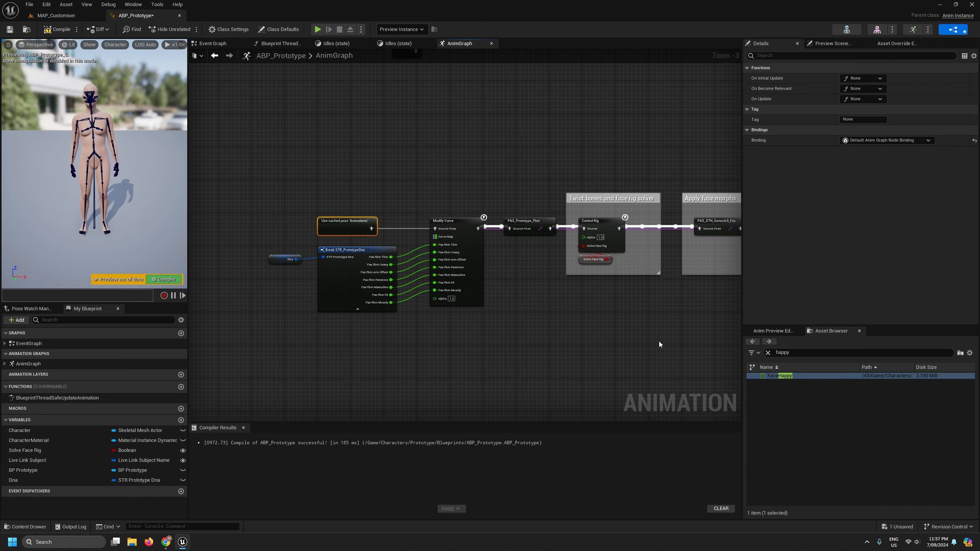
pyautogui.moveTo(741, 312); pyautogui.dragTo(782, 312)
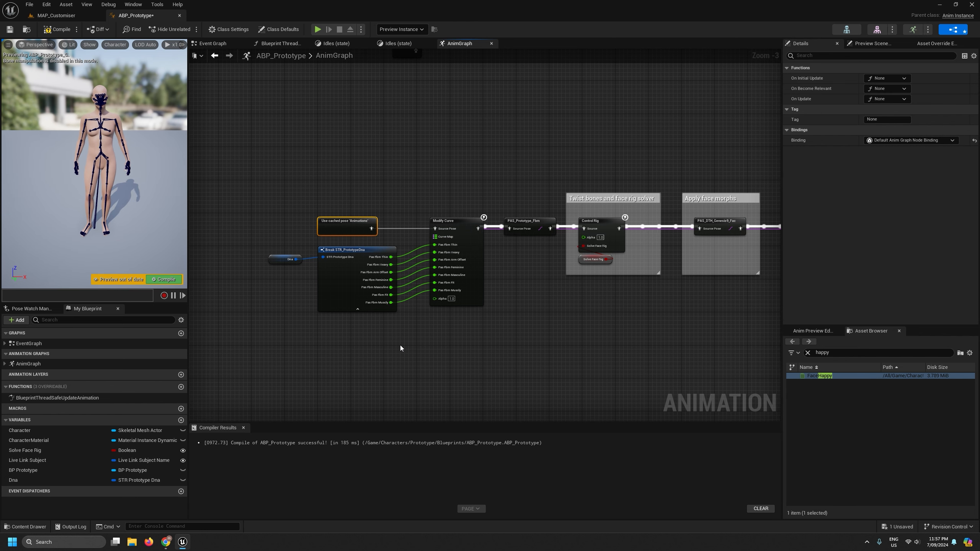
pyautogui.moveTo(400, 345); pyautogui.dragTo(388, 290, button='right')
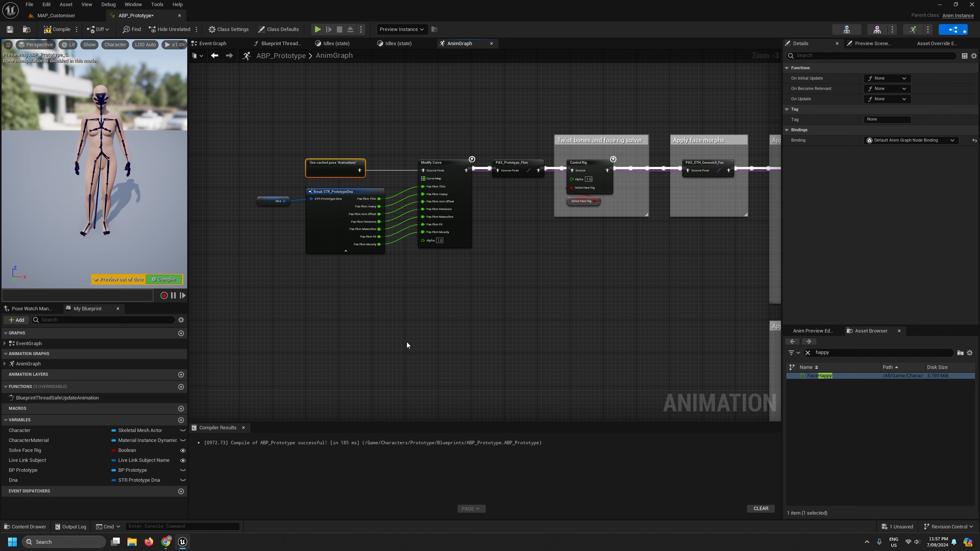
pyautogui.moveTo(419, 344)
pyautogui.mouseDown(button='right')
pyautogui.moveTo(416, 304)
pyautogui.moveTo(412, 332)
pyautogui.mouseUp(button='right')
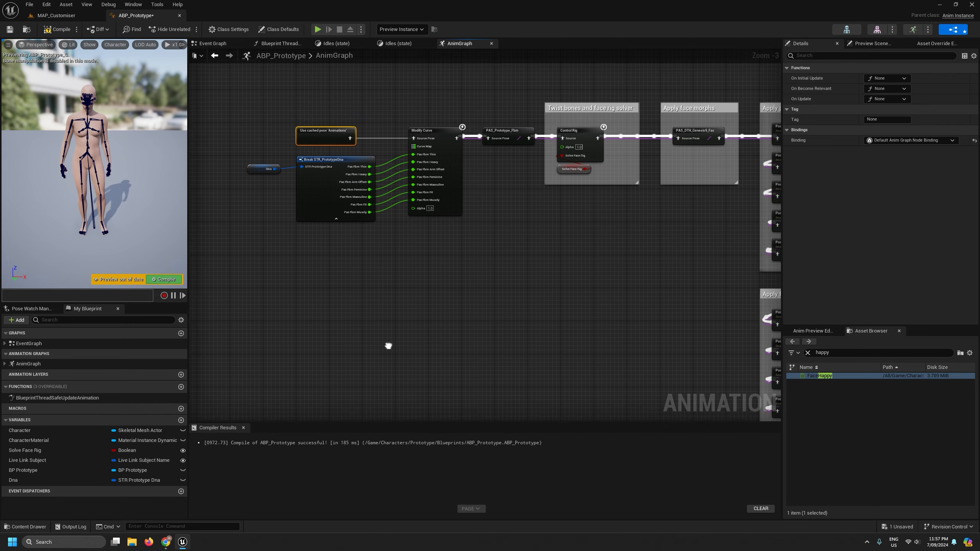
pyautogui.moveTo(387, 345); pyautogui.dragTo(362, 282, button='right')
pyautogui.moveTo(424, 247); pyautogui.dragTo(441, 346, button='right')
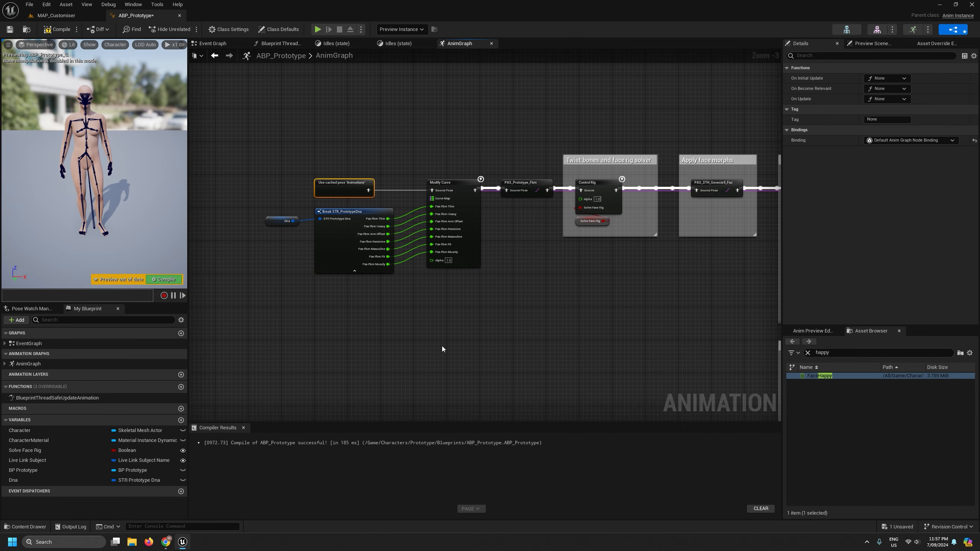
# Survey the rest of the AnimGraph chain through to the output pose, returning to the Modify Curve section
pyautogui.moveTo(487, 368); pyautogui.dragTo(415, 252, button='right')
pyautogui.scroll(-2, 457, 313)
pyautogui.scroll(-2, 415, 251)
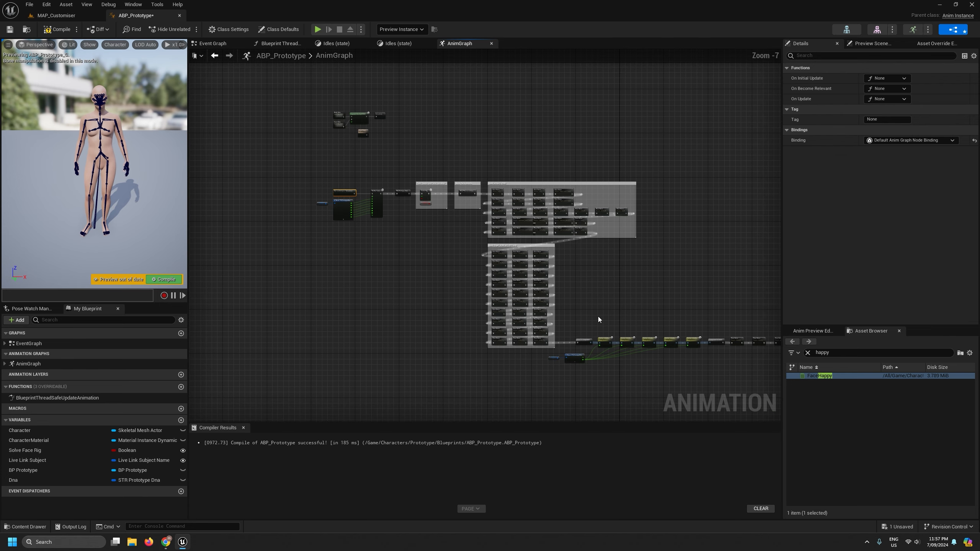
pyautogui.scroll(2, 606, 317)
pyautogui.moveTo(606, 317); pyautogui.dragTo(417, 267, button='right')
pyautogui.scroll(-2, 552, 280)
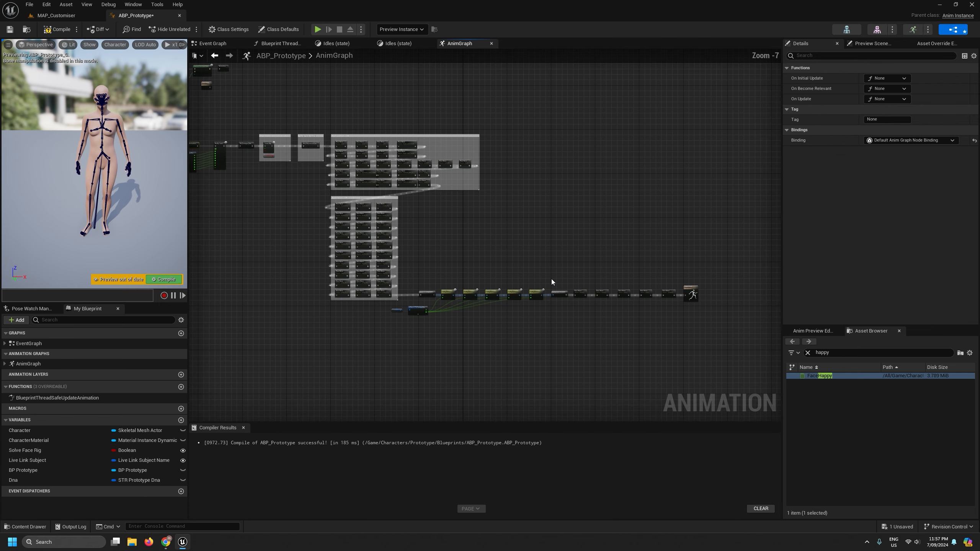
pyautogui.moveTo(493, 245); pyautogui.dragTo(610, 314, button='right')
pyautogui.scroll(6, 286, 216)
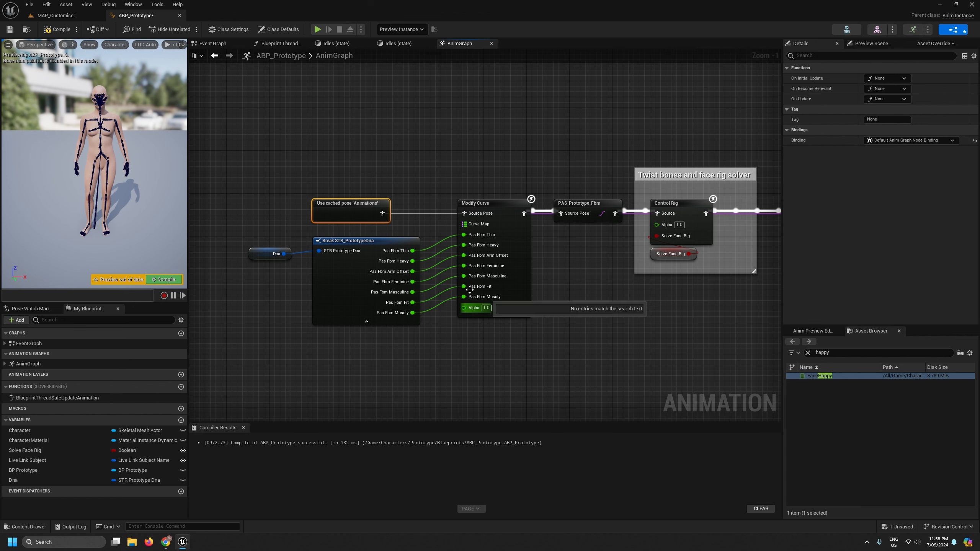
# Compile ABP_Prototype and inspect the animated face in a widened preview with the bone drawing turned off
pyautogui.click(55, 32)
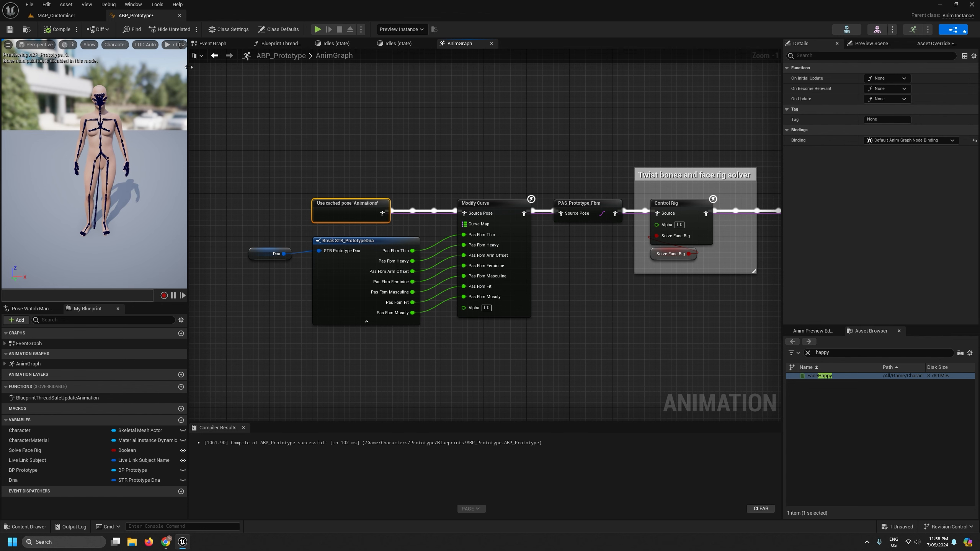
pyautogui.moveTo(189, 67); pyautogui.dragTo(453, 68)
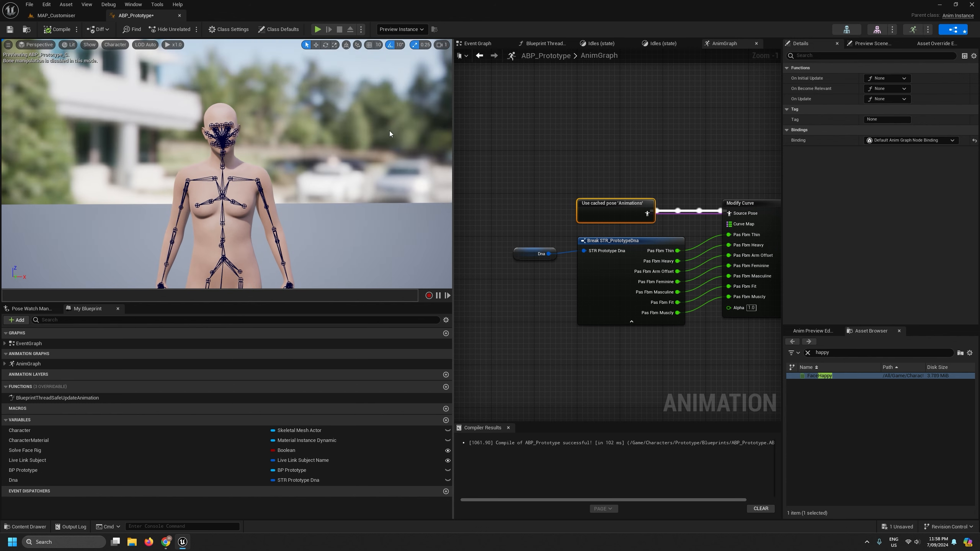
pyautogui.click(112, 45)
pyautogui.moveTo(127, 90)
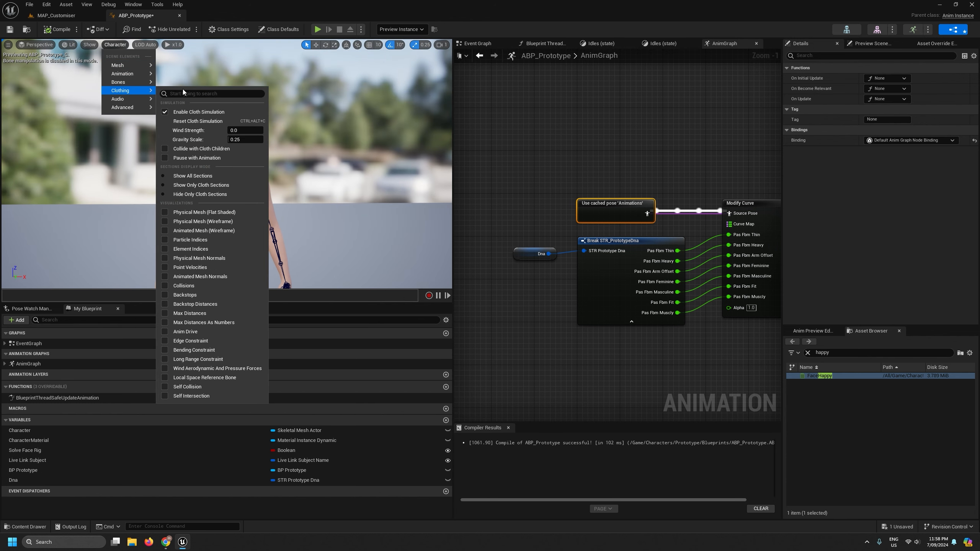
pyautogui.click(193, 193)
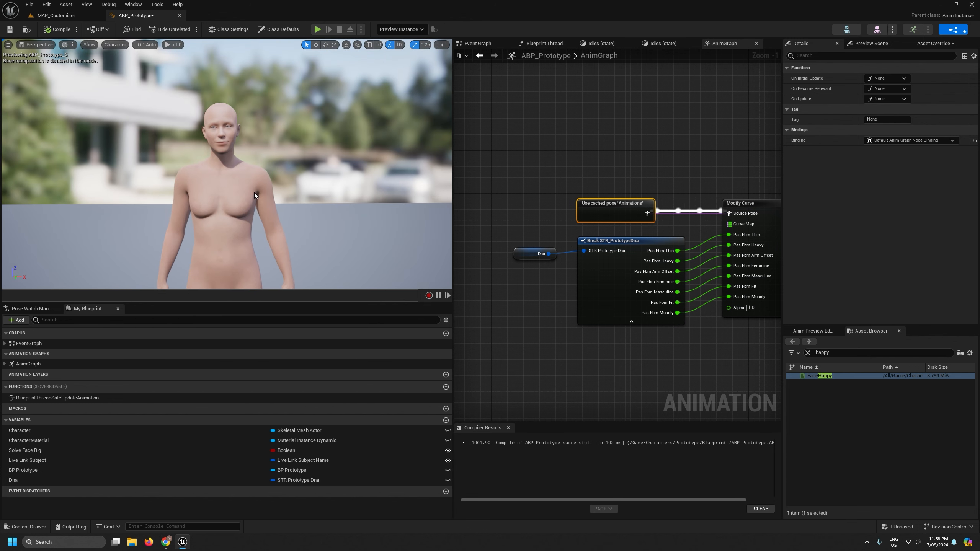
pyautogui.scroll(6, 262, 174)
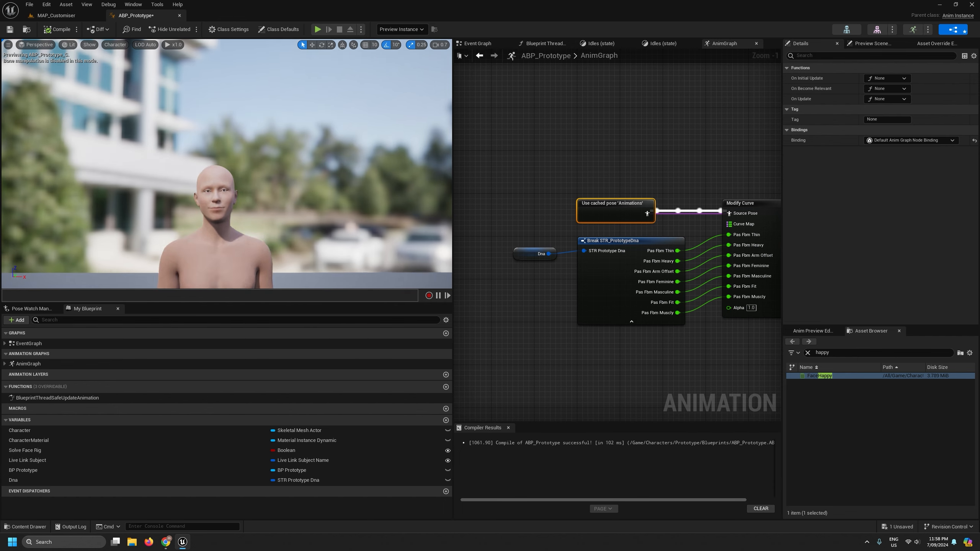
pyautogui.moveTo(261, 175)
pyautogui.mouseDown()
pyautogui.moveTo(239, 174)
pyautogui.moveTo(261, 174)
pyautogui.mouseUp()
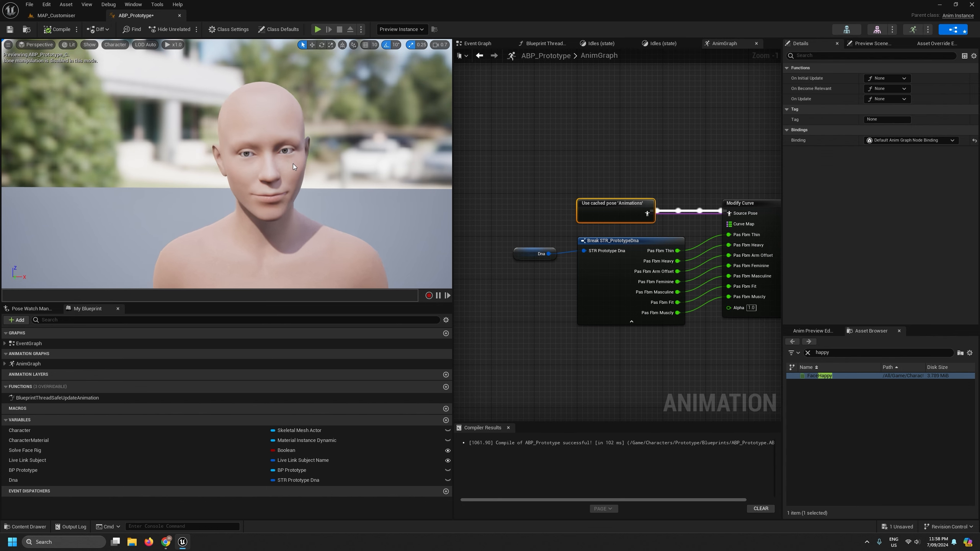
# Close the animation blueprint editor and open the SKM_PrototypeHead skeletal mesh from the Characters/Prototype folder
pyautogui.click(180, 15)
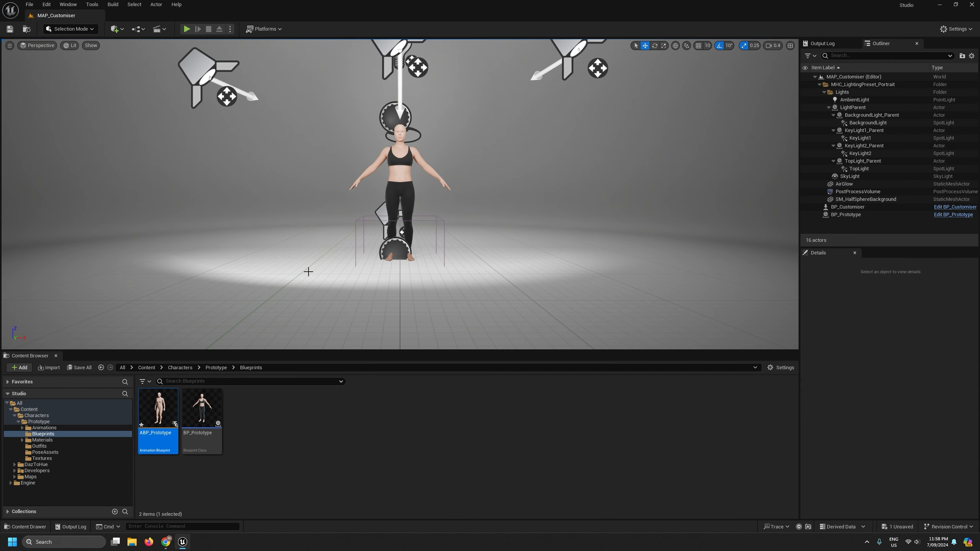
pyautogui.click(42, 440)
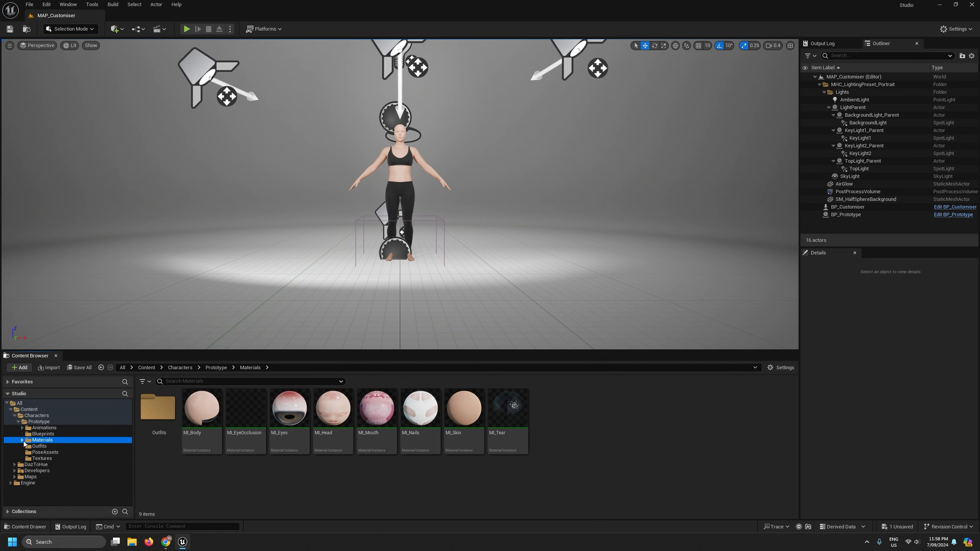
pyautogui.click(39, 422)
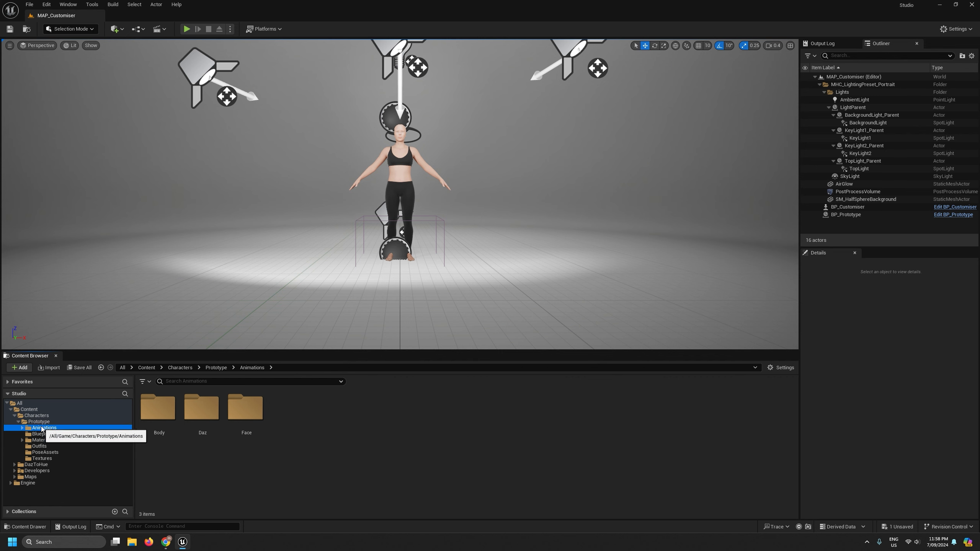
pyautogui.doubleClick(640, 409)
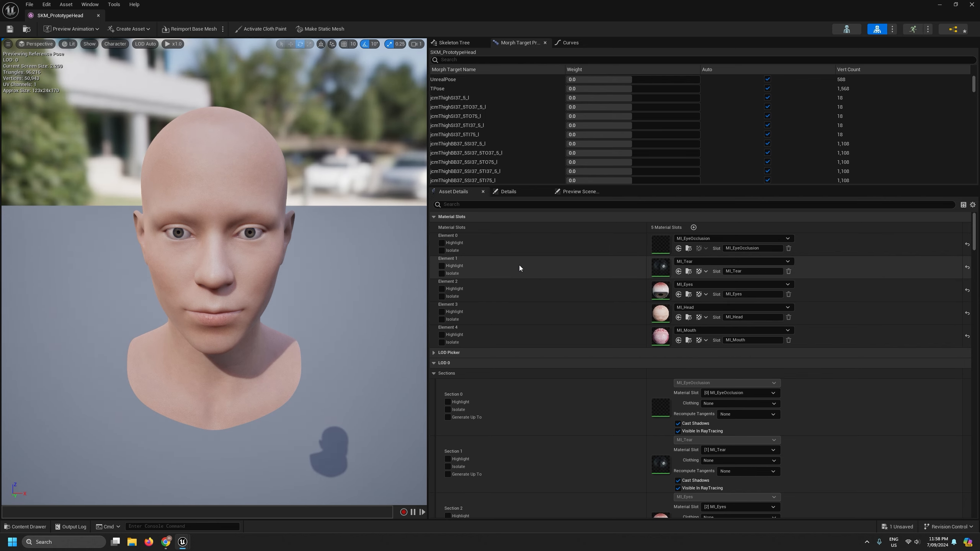
# Set Recompute Tangents to All for the MI_Head section of SKM_PrototypeHead, then save and close the mesh
pyautogui.scroll(-3, 519, 265)
pyautogui.scroll(-5, 519, 267)
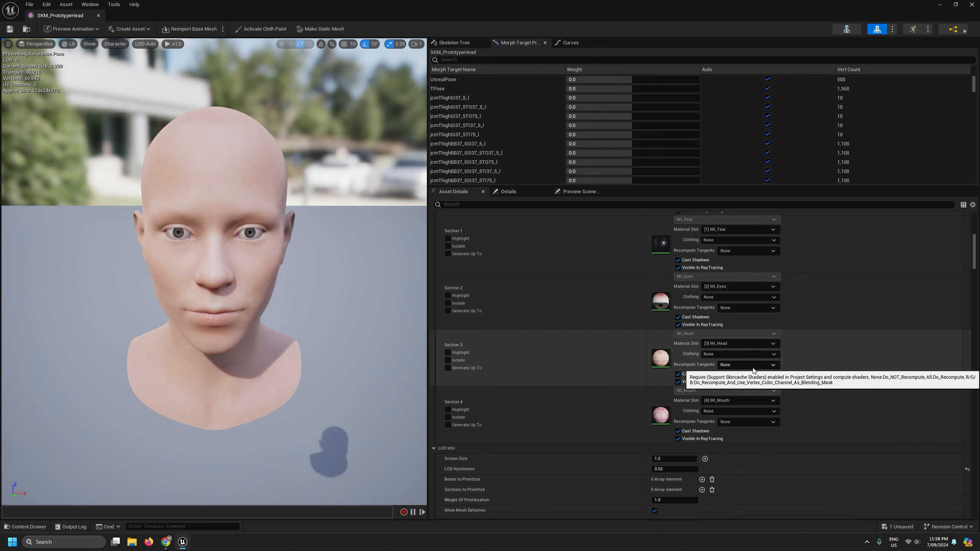
pyautogui.click(753, 366)
pyautogui.click(746, 386)
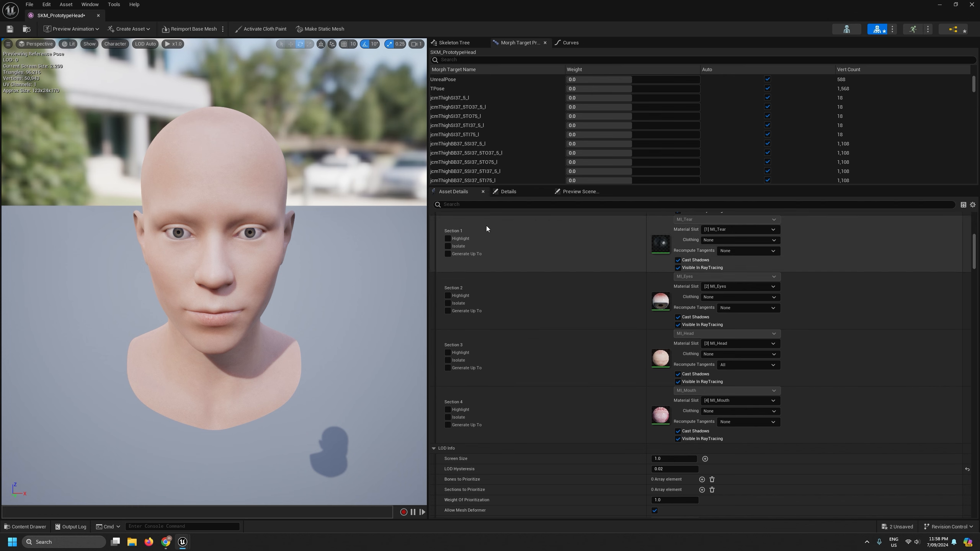
pyautogui.click(10, 29)
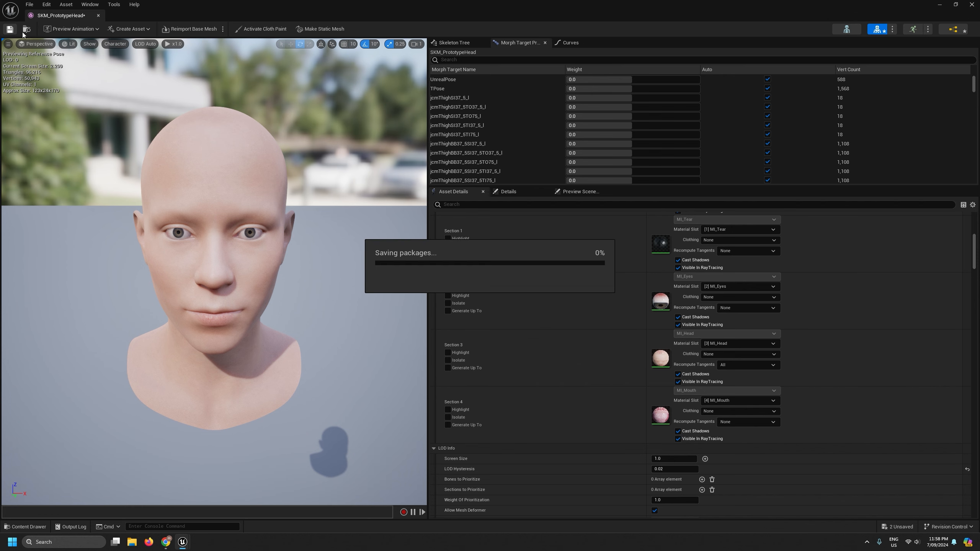
pyautogui.click(97, 15)
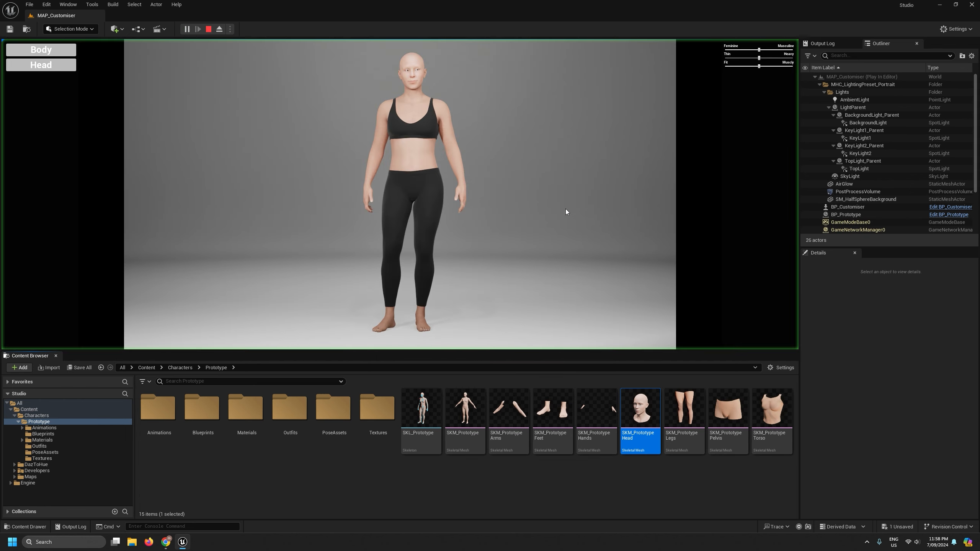
# Check the idle animation in play mode with the Head camera, stop playing, and slightly widen the level viewport
pyautogui.click(41, 64)
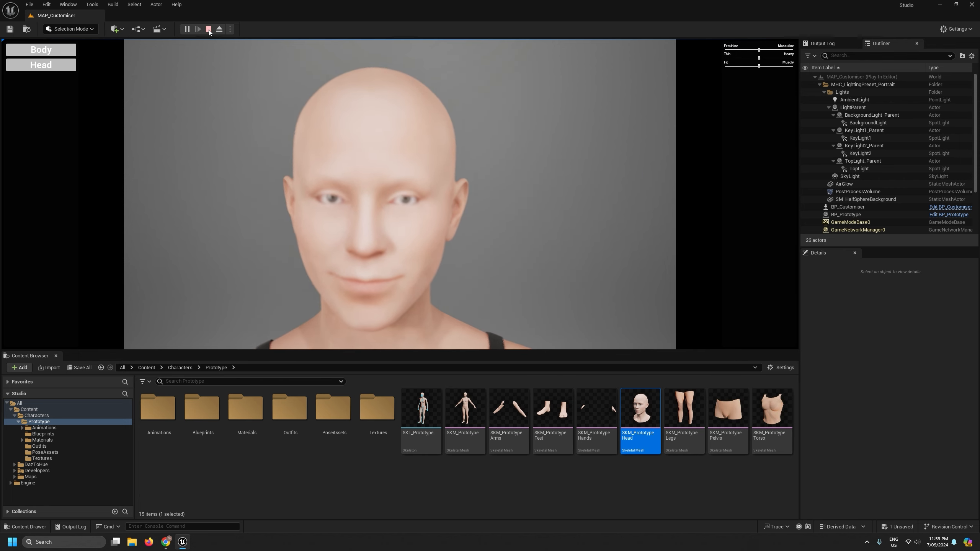
pyautogui.press('Escape')
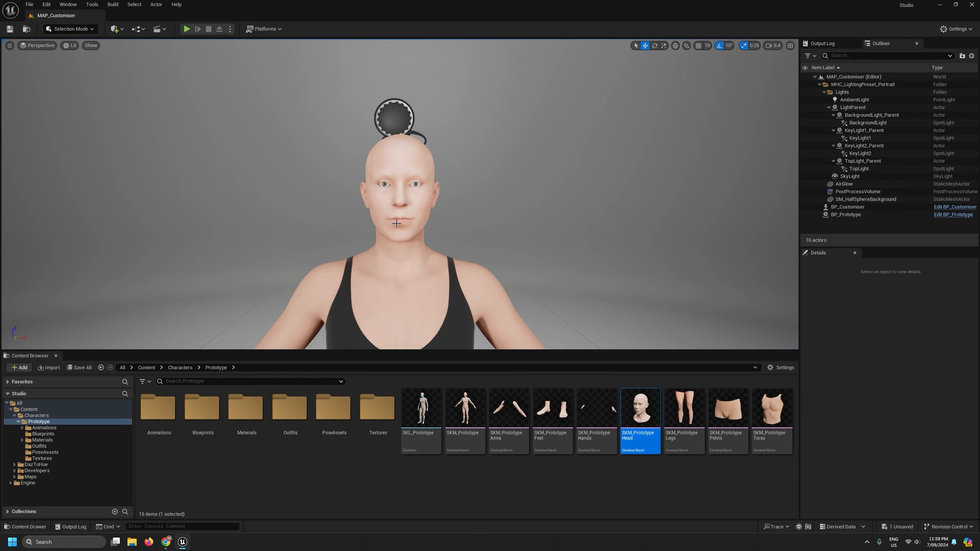
pyautogui.moveTo(799, 332); pyautogui.dragTo(806, 333)
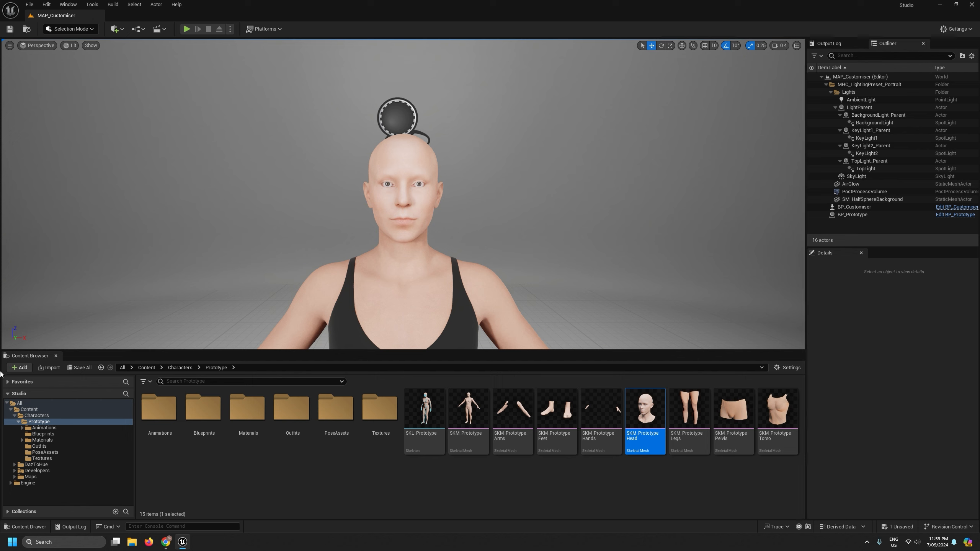
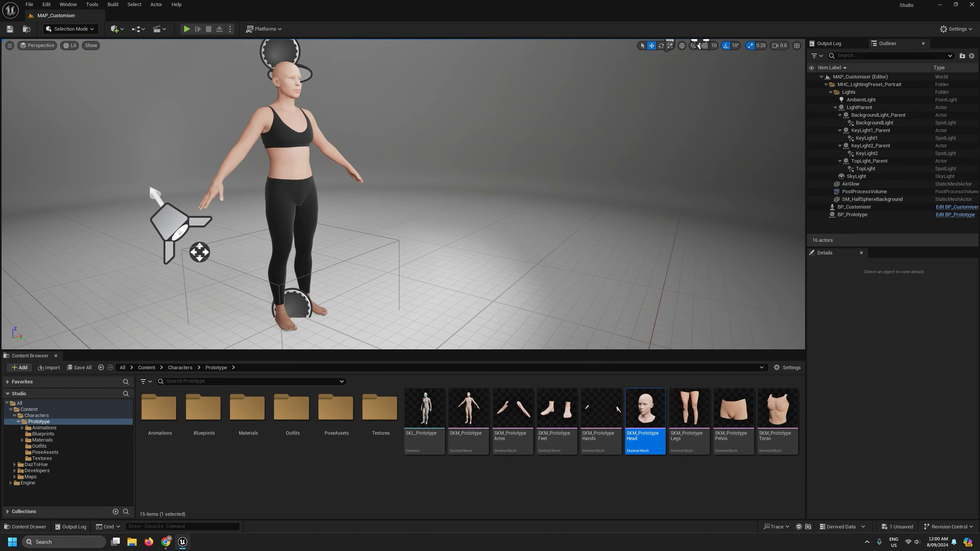
# Inspect the BP_Customiser camera in the level, its view of the character and the surrounding studio set
pyautogui.press('s')
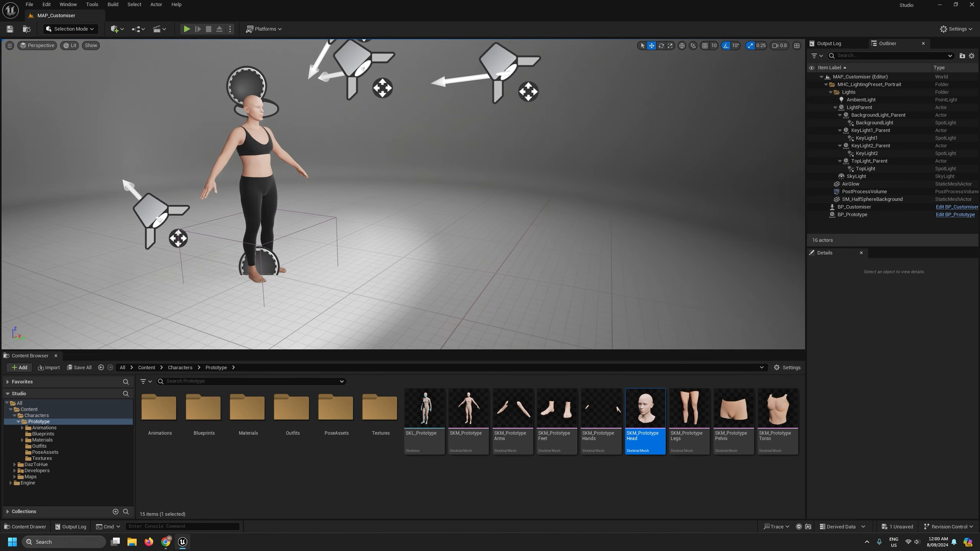
pyautogui.press('s')
pyautogui.moveTo(448, 262); pyautogui.dragTo(526, 250, button='right')
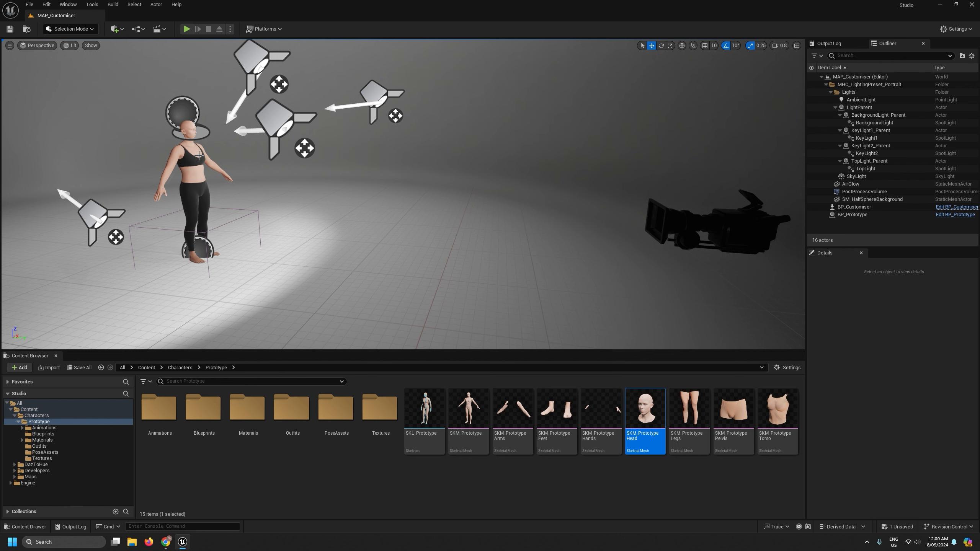
pyautogui.moveTo(476, 257); pyautogui.dragTo(484, 256, button='right')
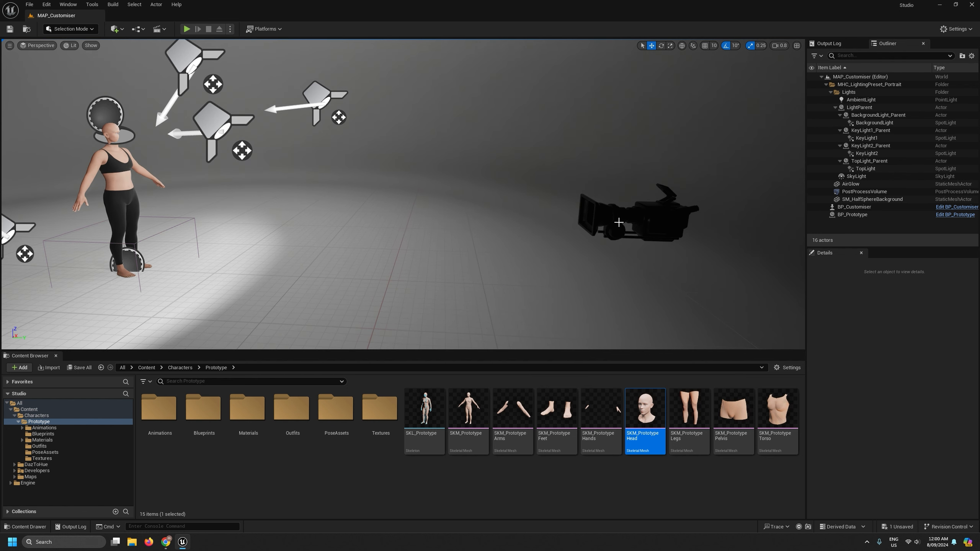
pyautogui.click(602, 210)
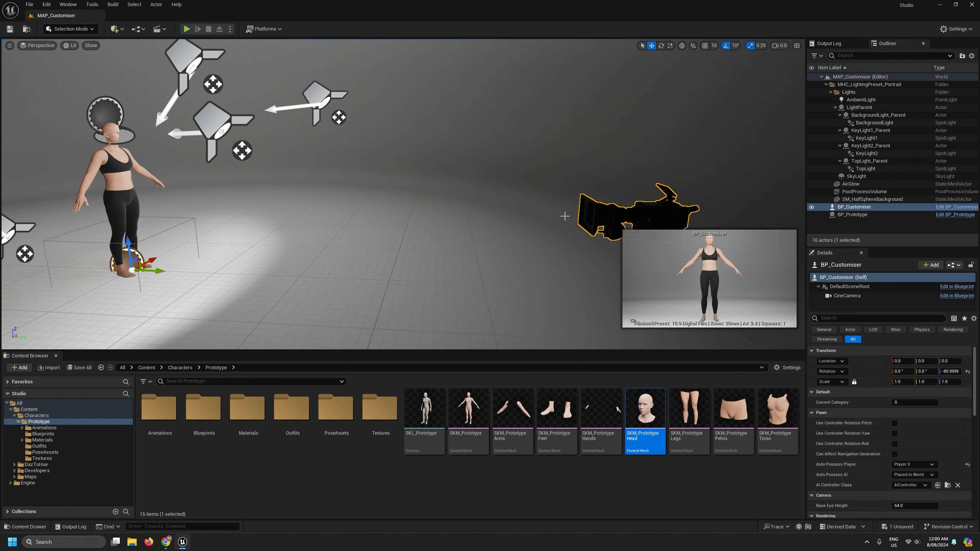
pyautogui.click(432, 220)
pyautogui.moveTo(433, 219)
pyautogui.mouseDown(button='right')
pyautogui.moveTo(447, 220)
pyautogui.moveTo(424, 217)
pyautogui.mouseUp(button='right')
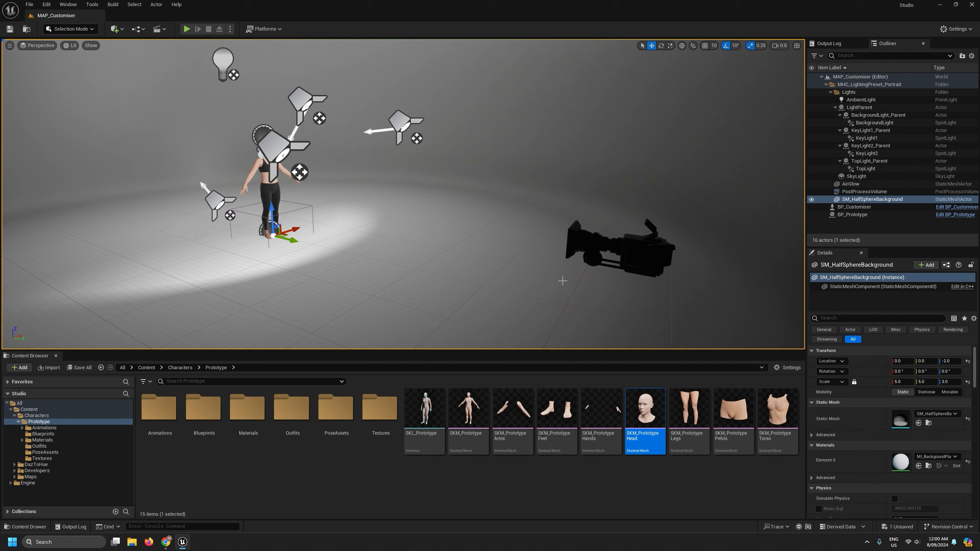
# Open the Blueprints folder under Maps/Customiser in the Content Browser
pyautogui.click(15, 477)
pyautogui.click(19, 483)
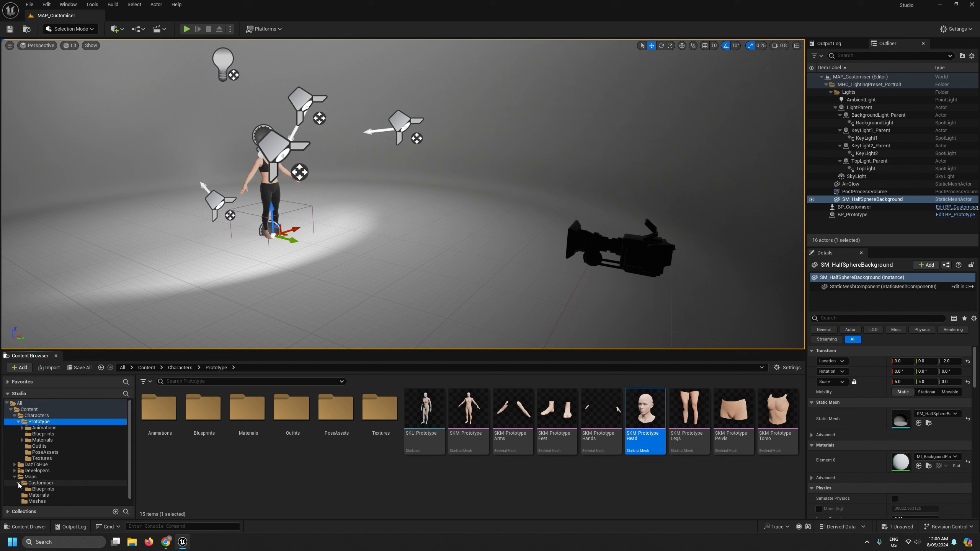
pyautogui.click(44, 484)
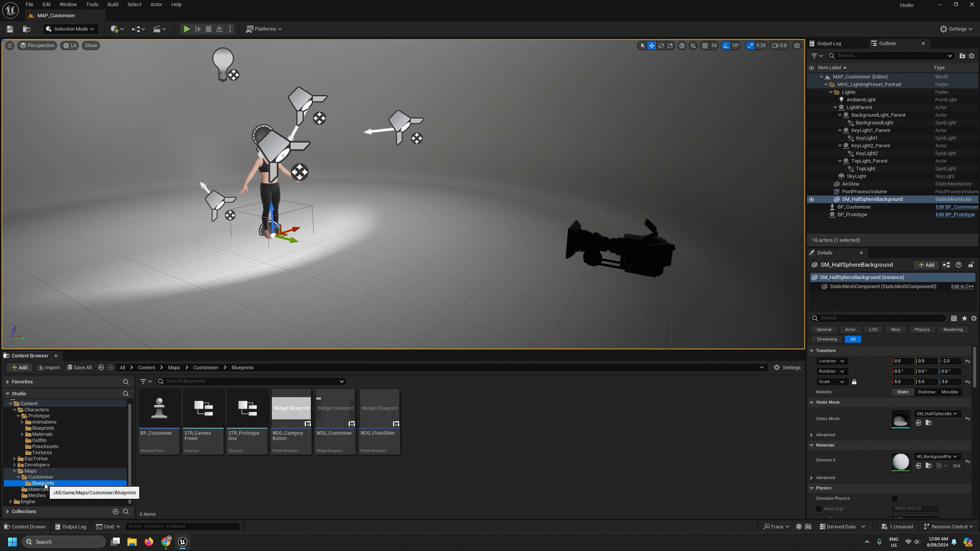
# Try moving the BP_Customiser actor along the Y axis and reset its location to the default
pyautogui.moveTo(406, 238); pyautogui.dragTo(455, 210)
pyautogui.click(510, 203)
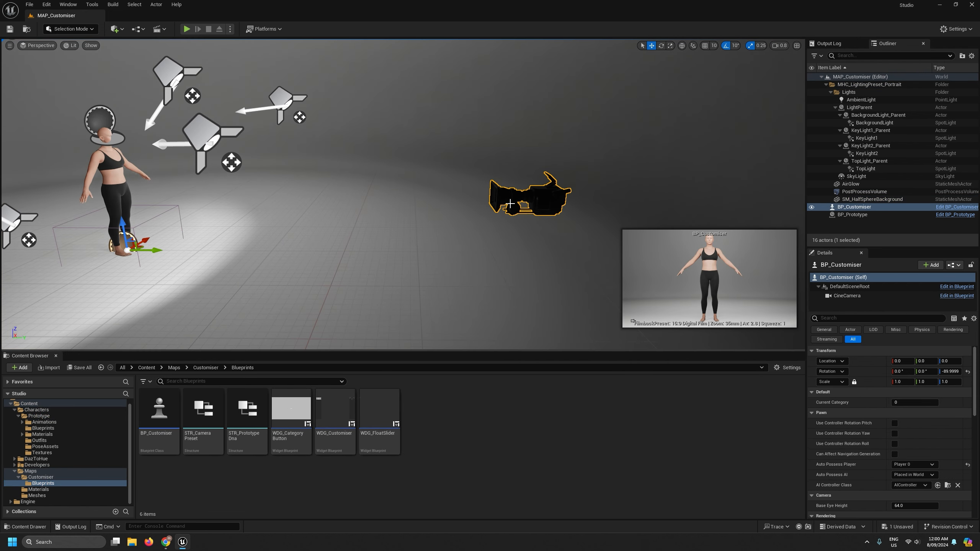
pyautogui.scroll(-3, 488, 216)
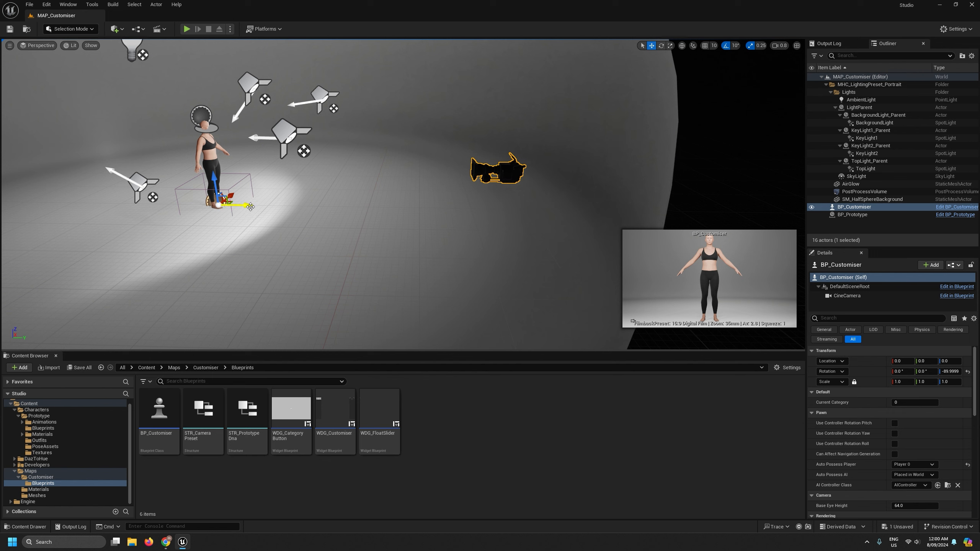
pyautogui.moveTo(251, 207); pyautogui.dragTo(270, 264)
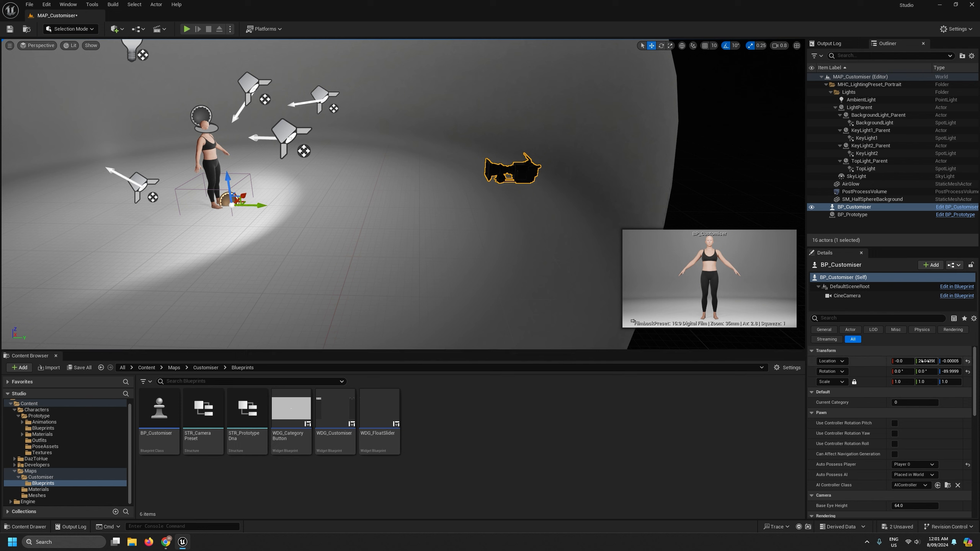
pyautogui.click(968, 361)
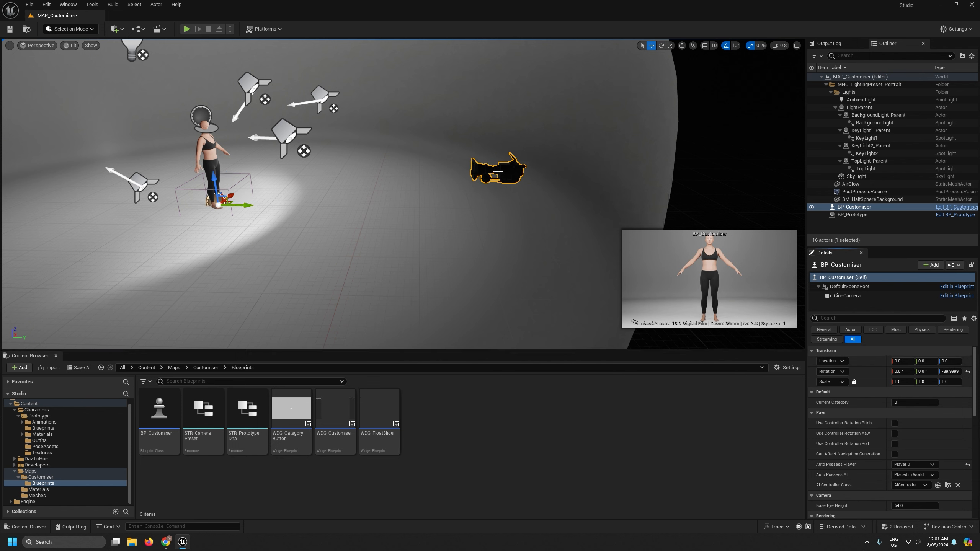
pyautogui.click(233, 223)
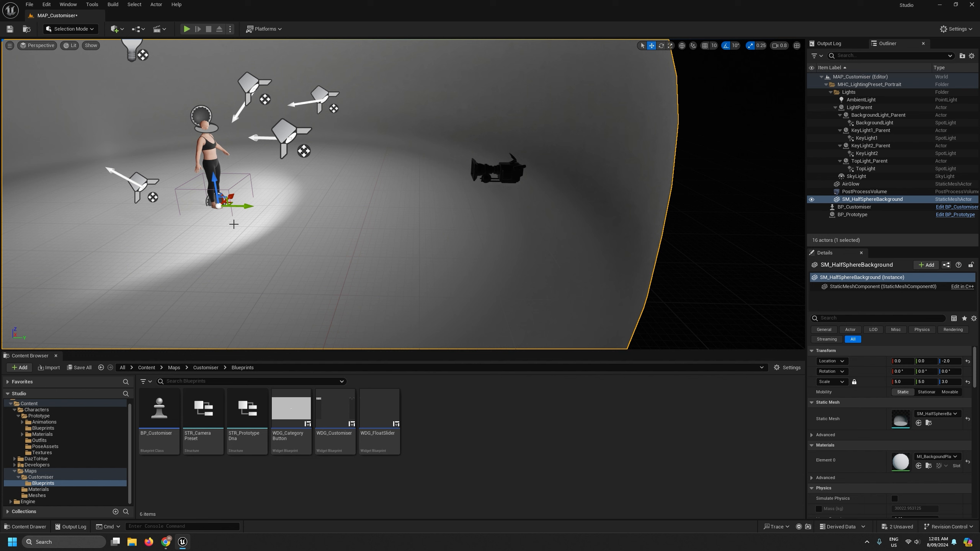
pyautogui.press('e')
pyautogui.moveTo(233, 222)
pyautogui.mouseDown()
pyautogui.moveTo(170, 216)
pyautogui.moveTo(251, 220)
pyautogui.mouseUp()
pyautogui.hotkey('ctrl', 'z')
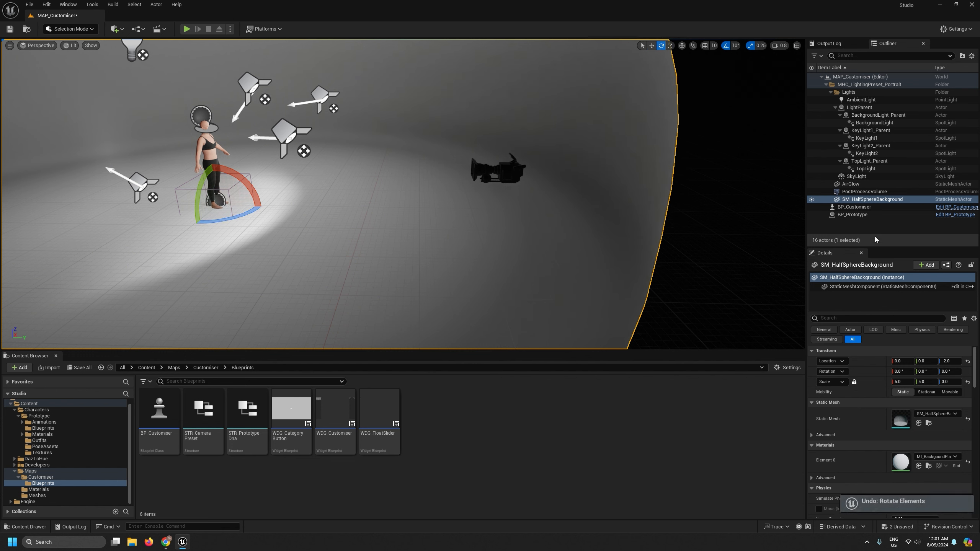
pyautogui.click(851, 215)
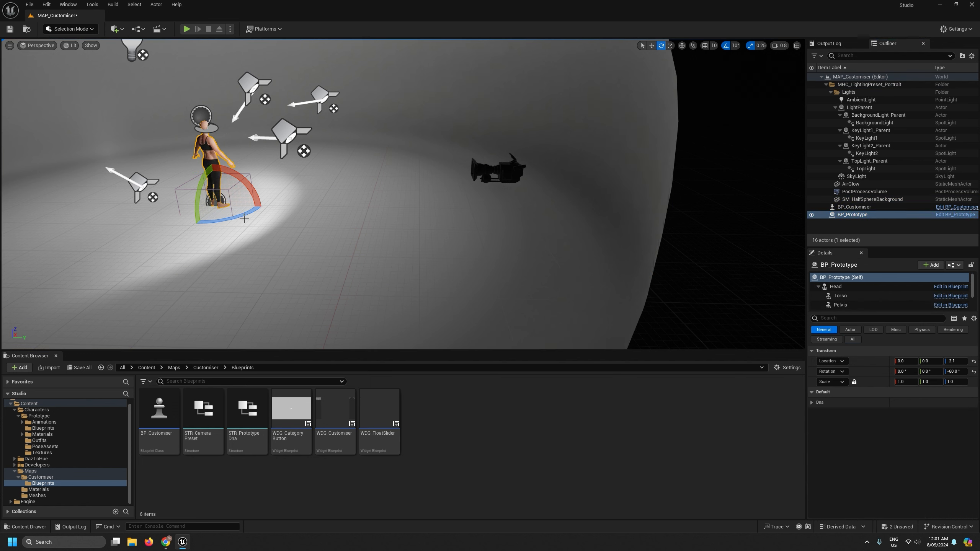
pyautogui.hotkey('ctrl', 'z')
# Try rotating the BP_Customiser camera around the character about its Z axis
pyautogui.click(852, 208)
pyautogui.press('w')
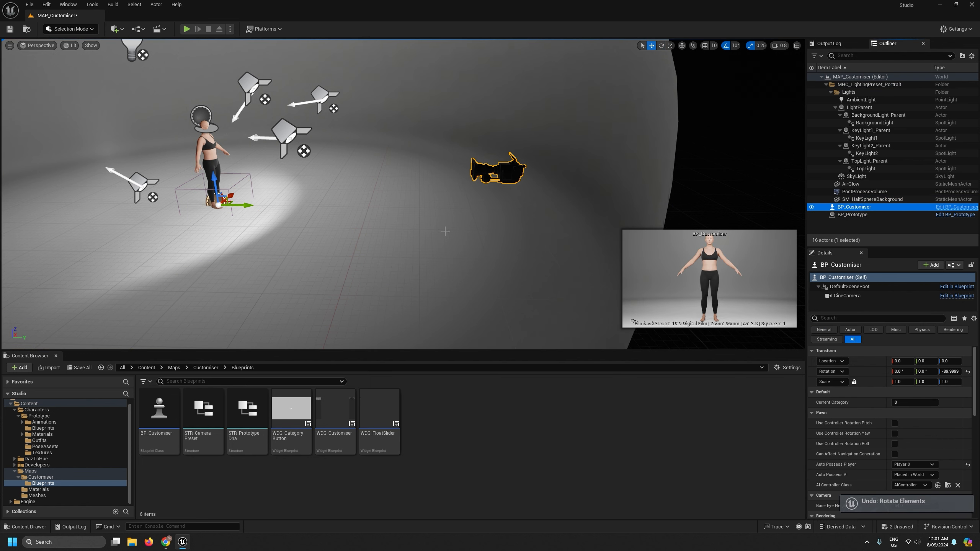
pyautogui.press('e')
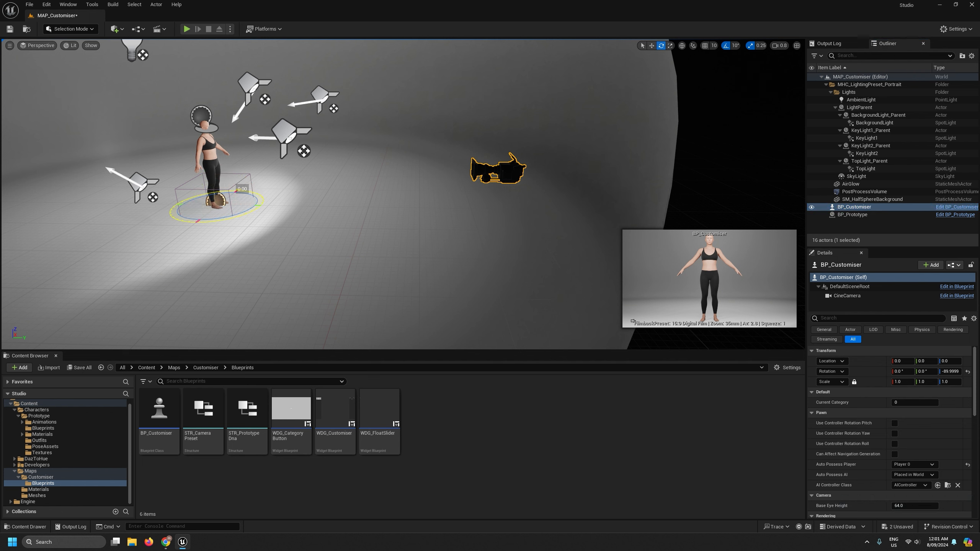
pyautogui.moveTo(239, 191); pyautogui.dragTo(170, 215)
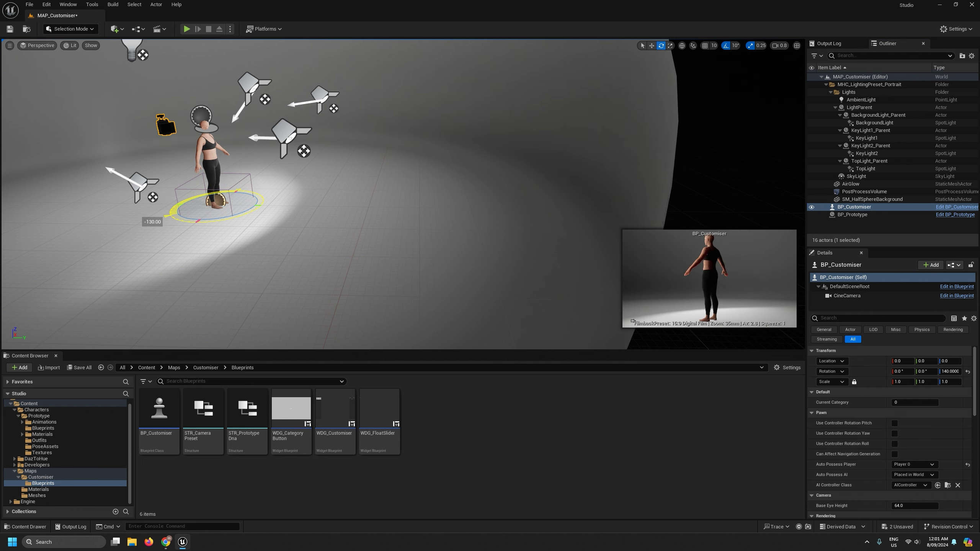
pyautogui.moveTo(170, 214); pyautogui.dragTo(231, 223)
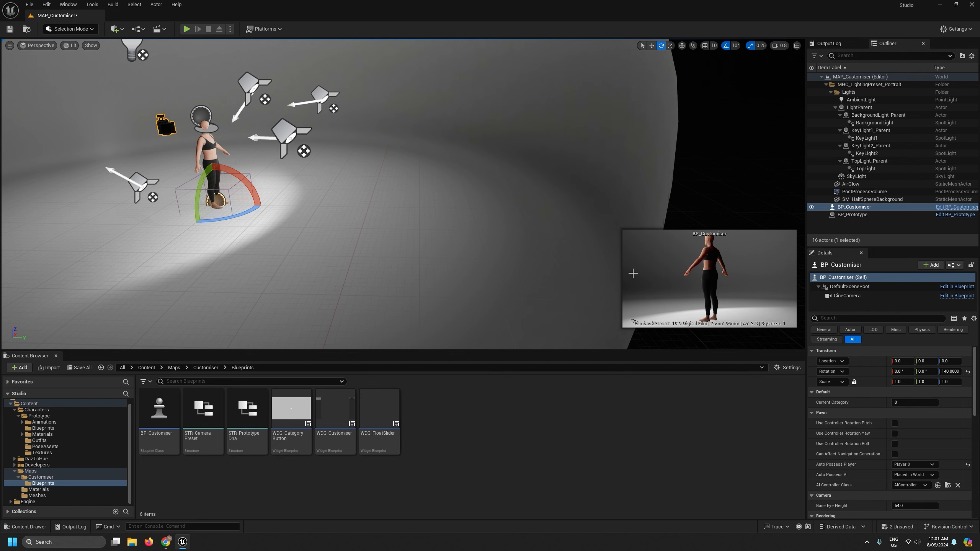
pyautogui.moveTo(462, 247); pyautogui.dragTo(407, 262, button='right')
pyautogui.scroll(2, 386, 251)
pyautogui.moveTo(310, 199); pyautogui.dragTo(365, 195)
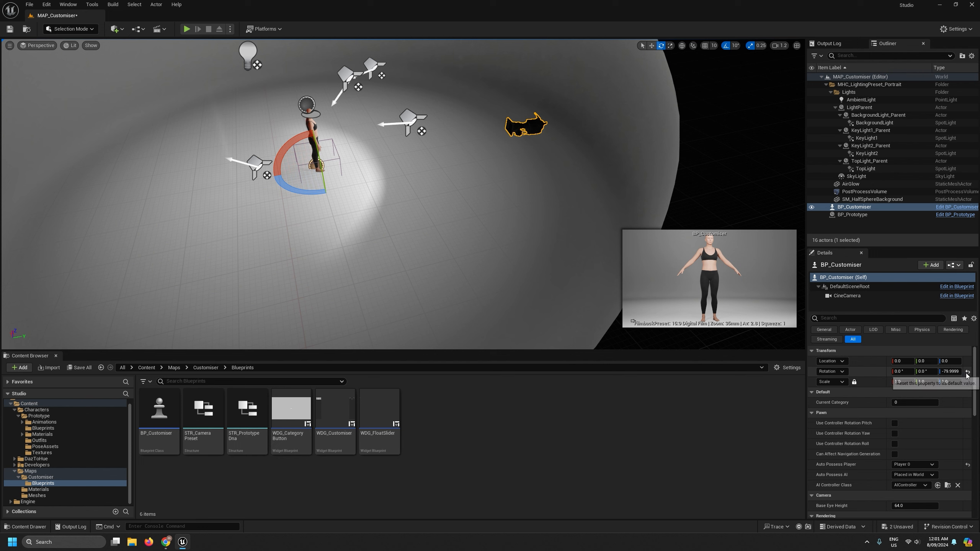
# Set the Z rotation of the BP_Customiser actor to -90°
pyautogui.click(944, 371)
pyautogui.write('-90')
pyautogui.press('Return')
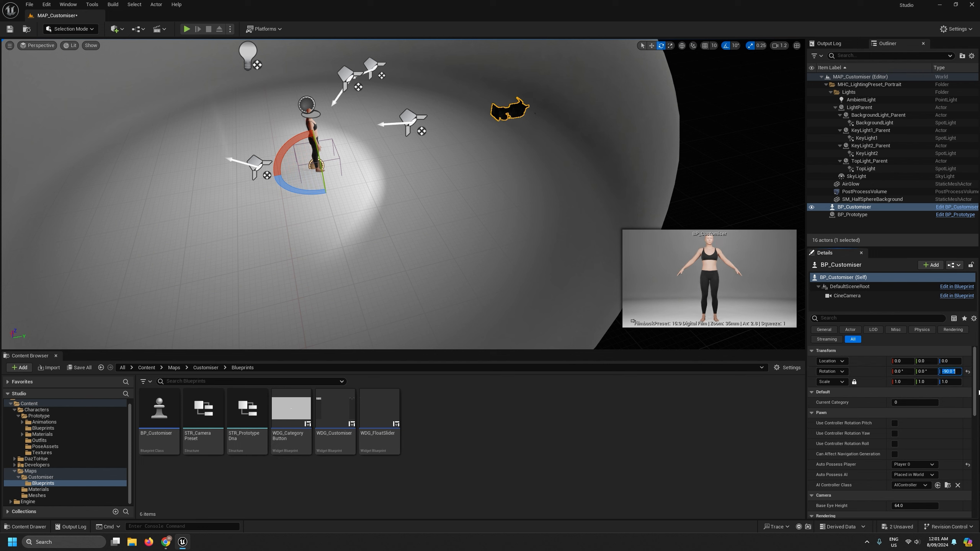
# Try rotating the BP_Prototype character about its Z axis and return its rotation to 0°
pyautogui.click(311, 127)
pyautogui.moveTo(308, 193); pyautogui.dragTo(290, 192)
pyautogui.moveTo(353, 146); pyautogui.dragTo(375, 172)
pyautogui.moveTo(368, 172); pyautogui.dragTo(228, 173, button='right')
pyautogui.press('w')
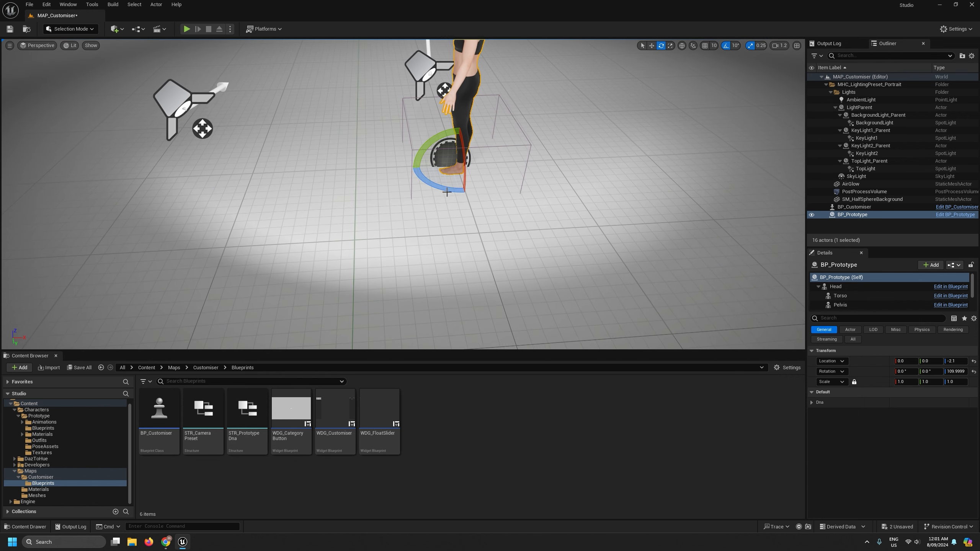
pyautogui.moveTo(434, 186)
pyautogui.mouseDown()
pyautogui.moveTo(407, 178)
pyautogui.moveTo(447, 190)
pyautogui.mouseUp()
pyautogui.moveTo(497, 151); pyautogui.dragTo(429, 142)
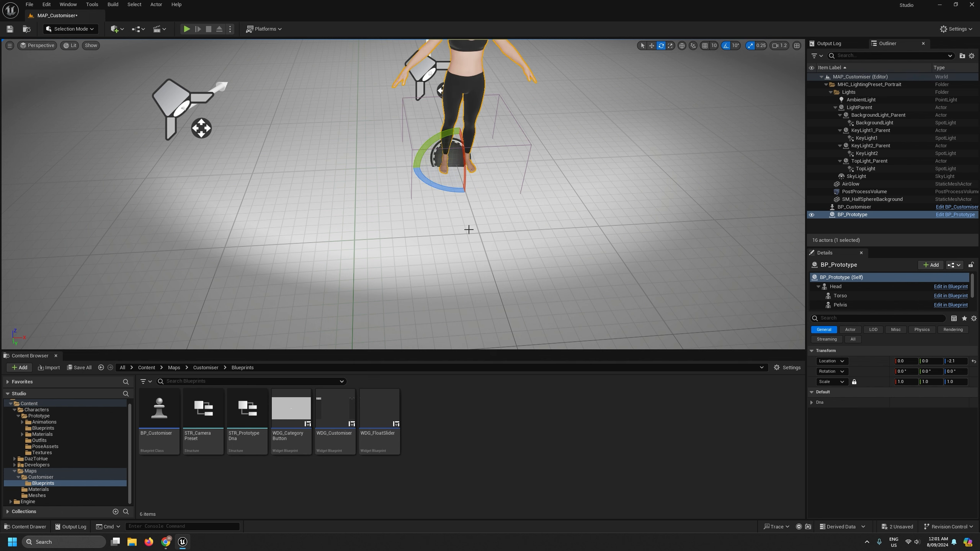
pyautogui.moveTo(468, 230)
pyautogui.mouseDown(button='right')
pyautogui.moveTo(478, 162)
pyautogui.moveTo(492, 214)
pyautogui.moveTo(475, 232)
pyautogui.mouseUp(button='right')
pyautogui.press('s')
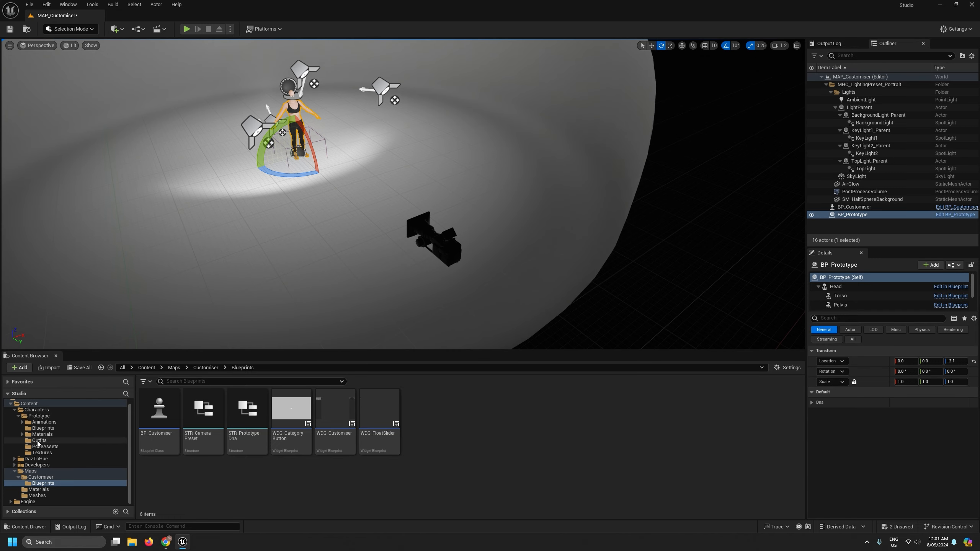
# Open the BP_Customiser blueprint's Event Graph and enlarge the graph area to see the Event Tick nodes
pyautogui.doubleClick(158, 417)
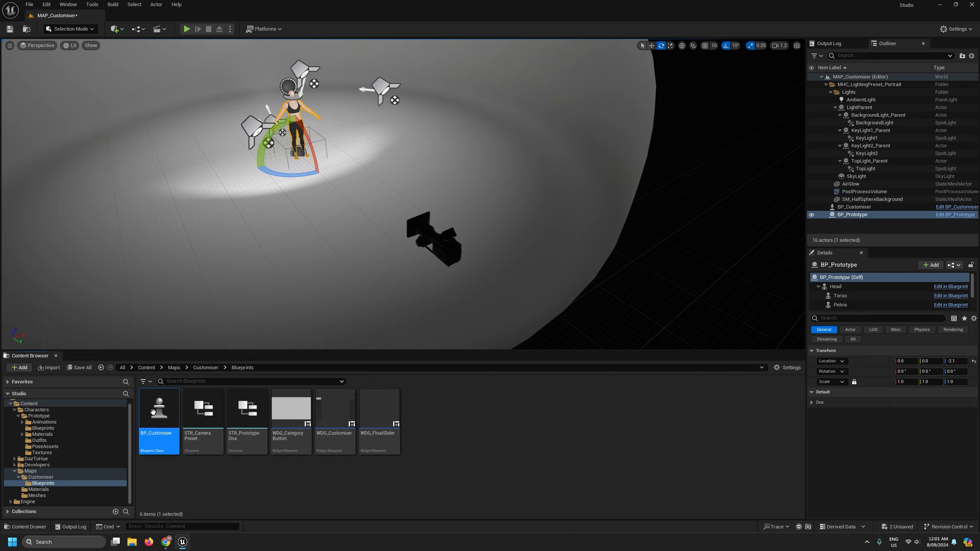
pyautogui.scroll(-3, 386, 276)
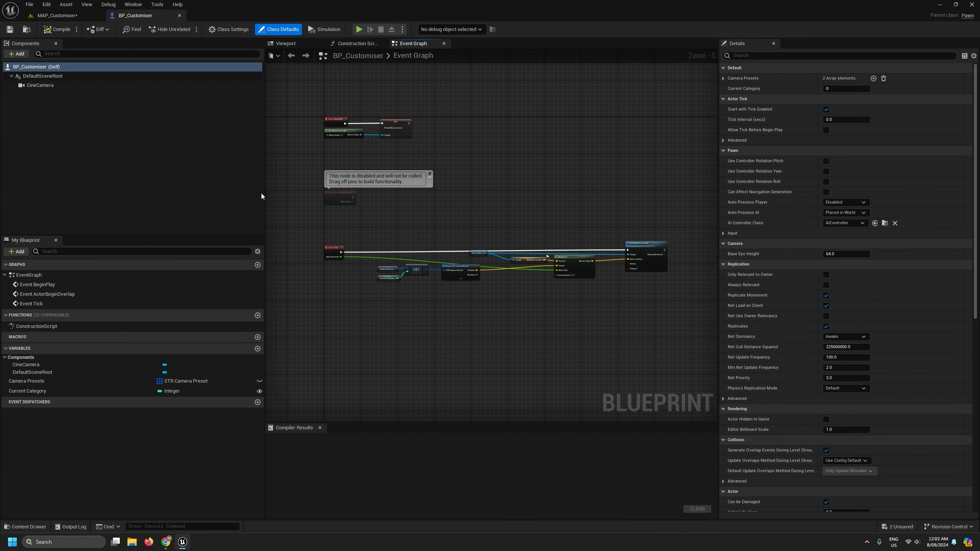
pyautogui.moveTo(264, 191); pyautogui.dragTo(159, 192)
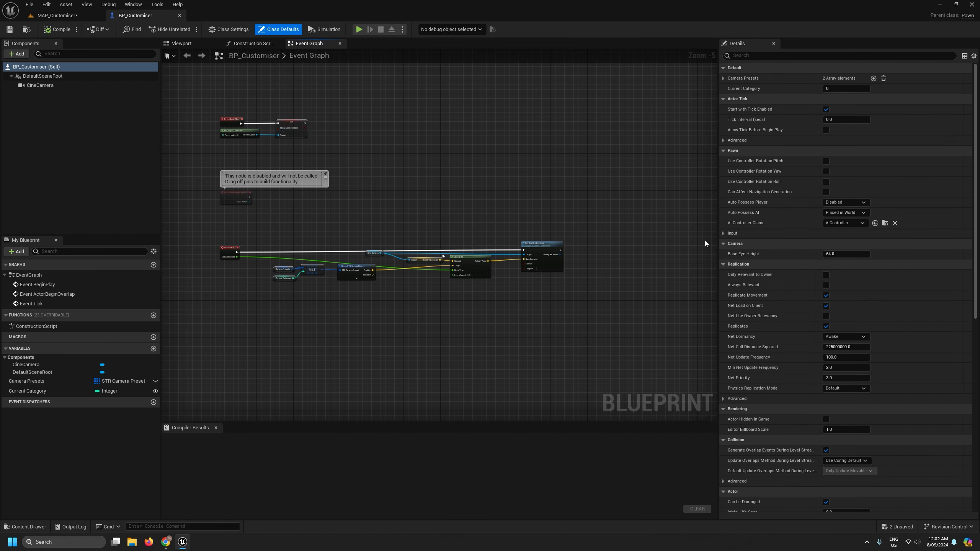
pyautogui.moveTo(718, 243); pyautogui.dragTo(794, 243)
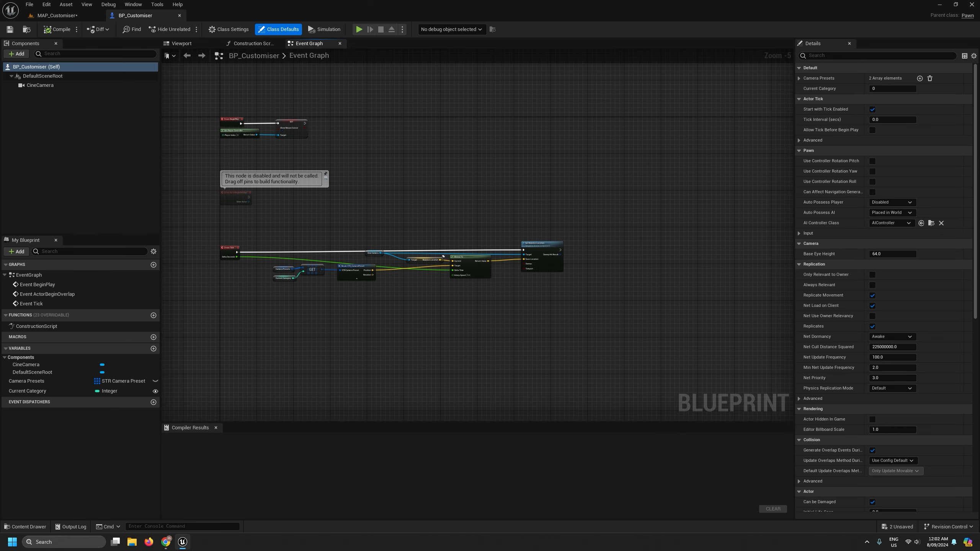
pyautogui.moveTo(392, 349); pyautogui.dragTo(431, 348, button='right')
pyautogui.scroll(1, 394, 352)
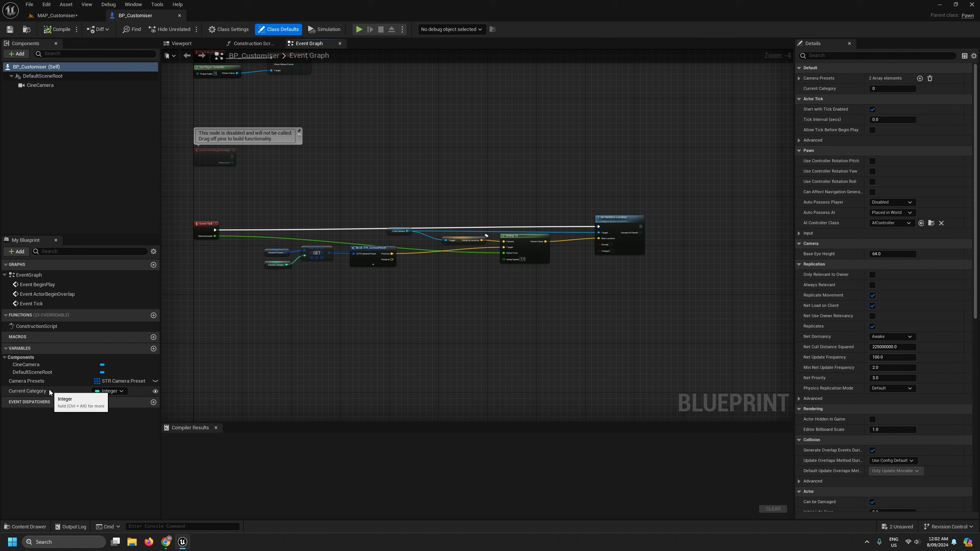
# Add a variable named BP Prototype to BP_Customiser, typed as a BP Prototype object reference
pyautogui.click(153, 348)
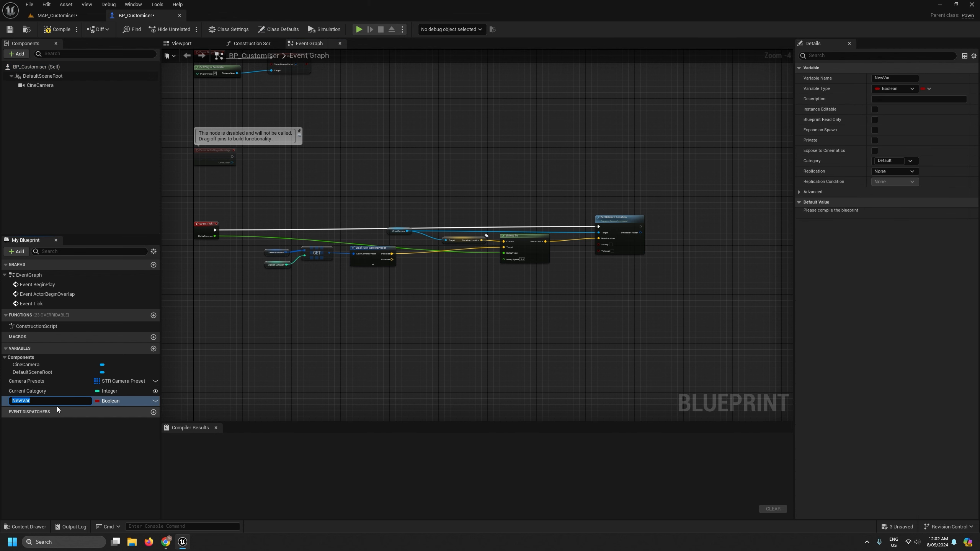
pyautogui.write('BP Prototype')
pyautogui.press('Return')
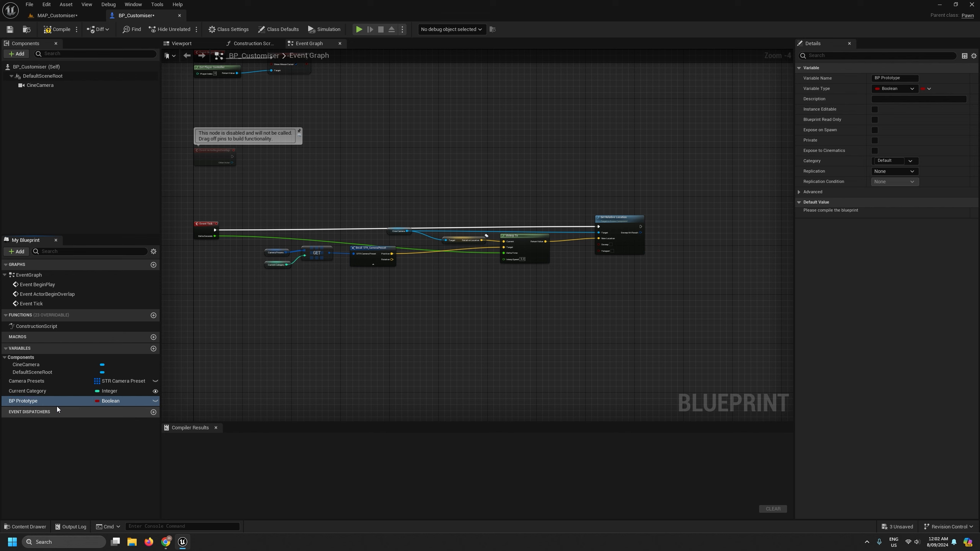
pyautogui.click(112, 401)
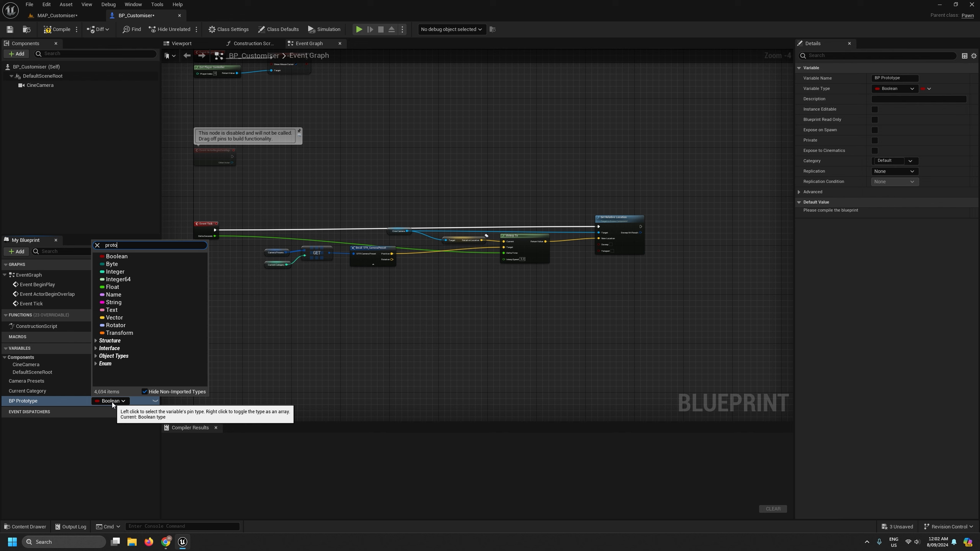
pyautogui.moveTo(146, 291)
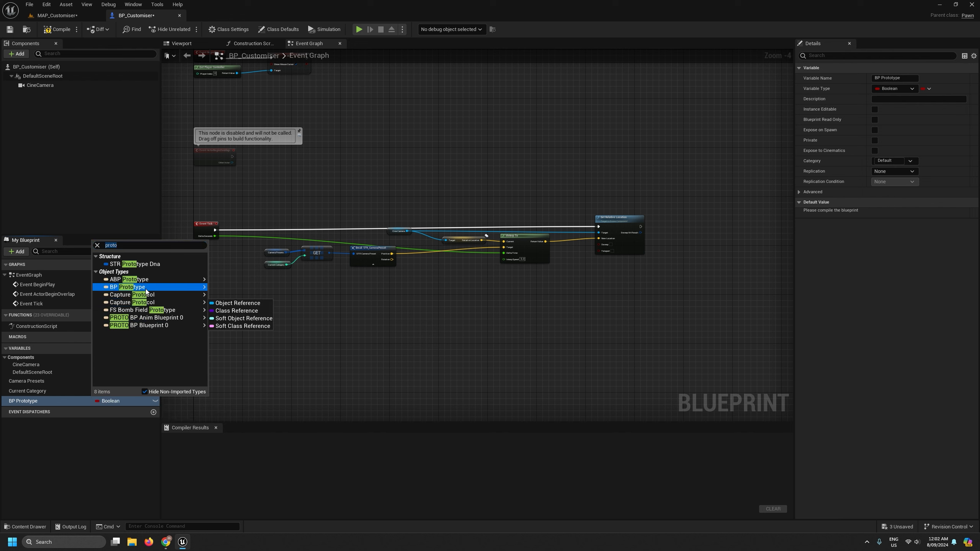
pyautogui.click(225, 304)
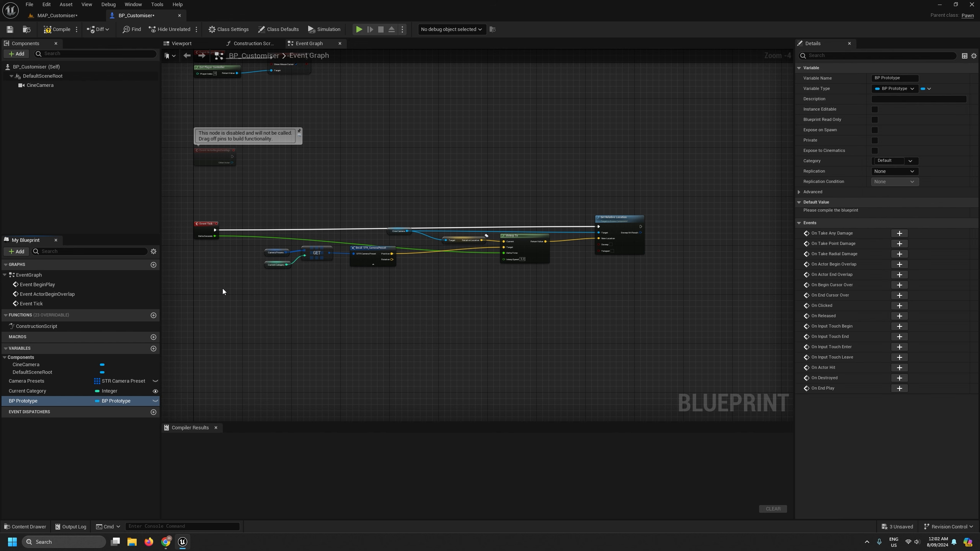
# Compile the blueprint and make the BP Prototype variable instance editable
pyautogui.click(62, 33)
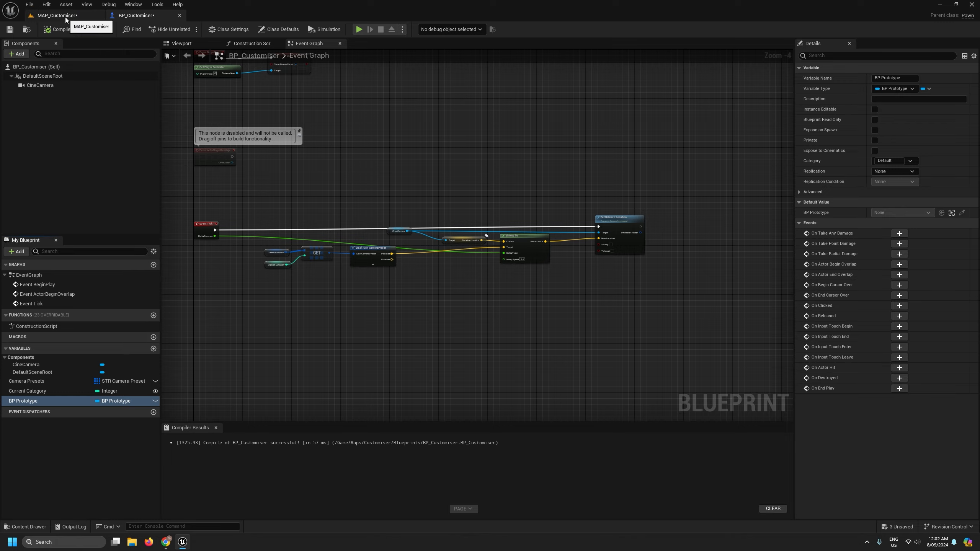
pyautogui.click(65, 17)
pyautogui.click(135, 16)
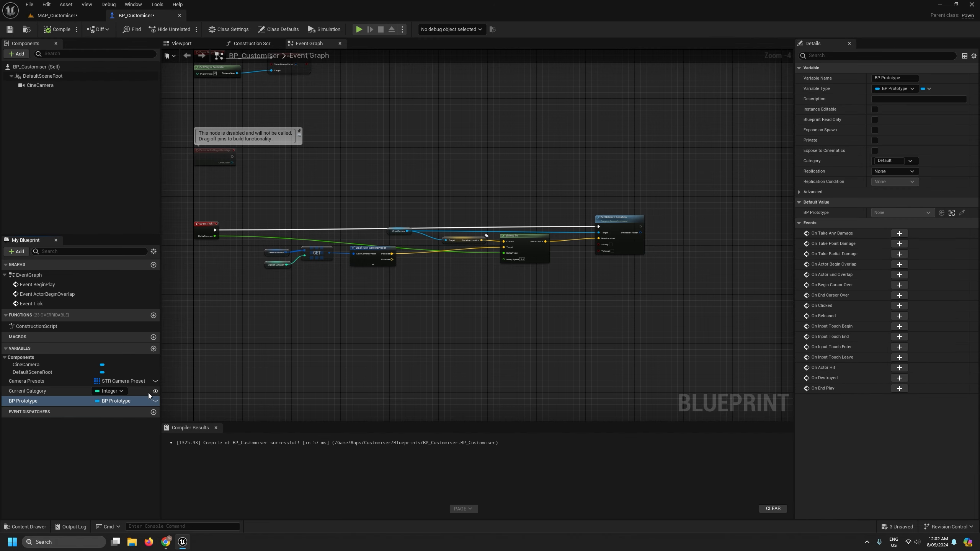
# In the level, assign the BP_Prototype actor to the BP Prototype property of BP_Customiser and save the level
pyautogui.click(66, 17)
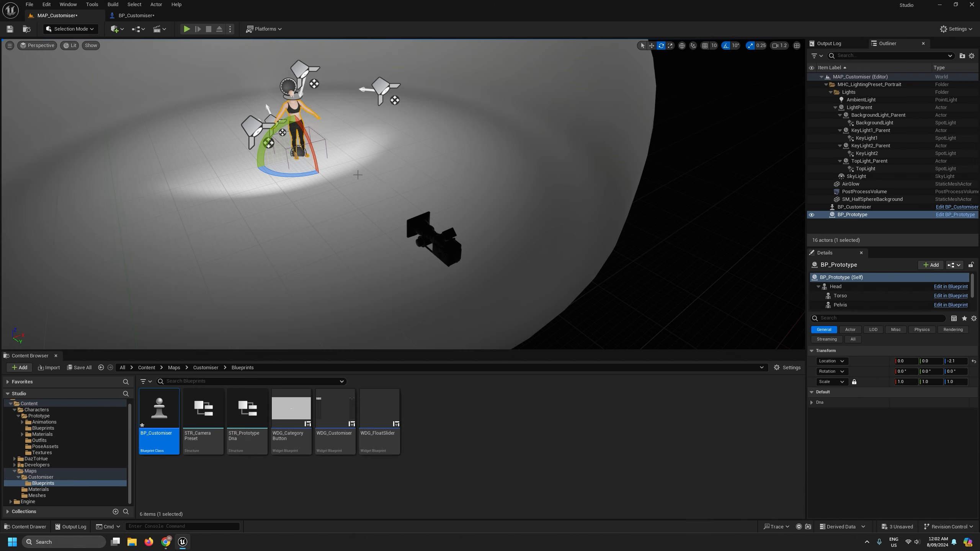
pyautogui.click(854, 208)
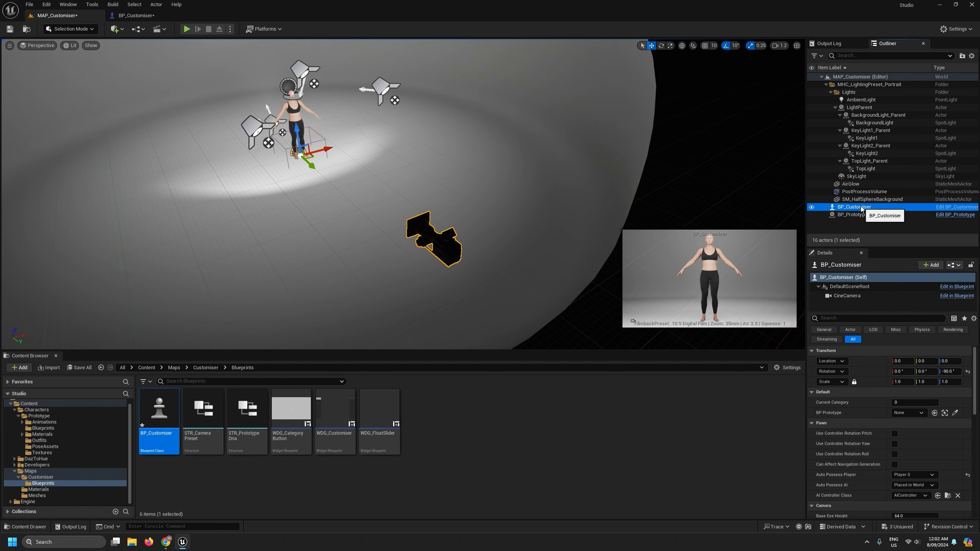
pyautogui.click(941, 416)
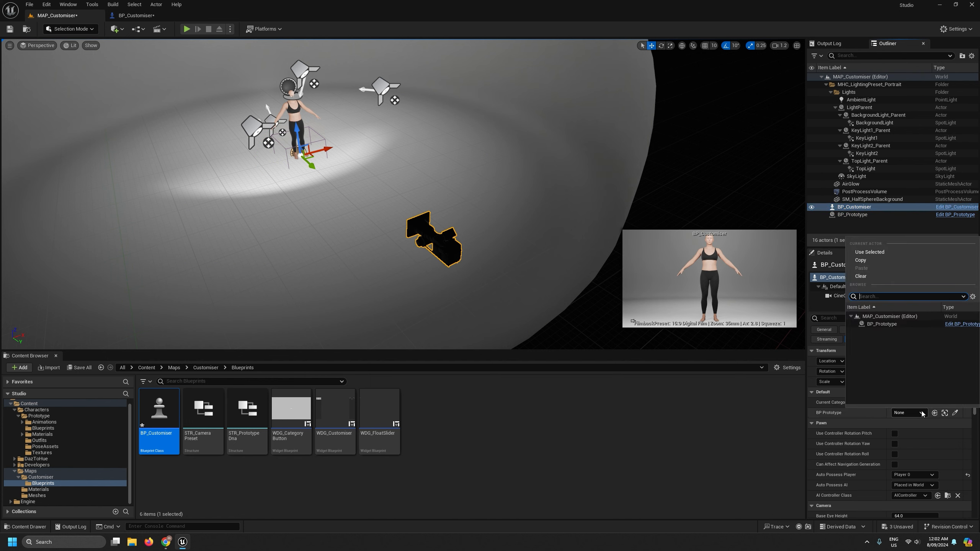
pyautogui.click(884, 326)
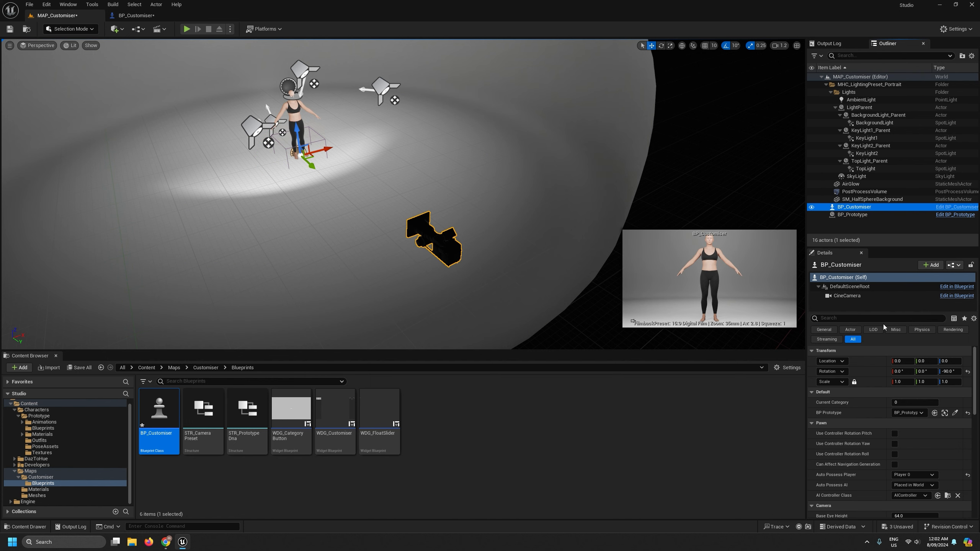
pyautogui.click(10, 28)
# Return to the BP_Customiser Event Graph and widen the graph area further
pyautogui.click(136, 17)
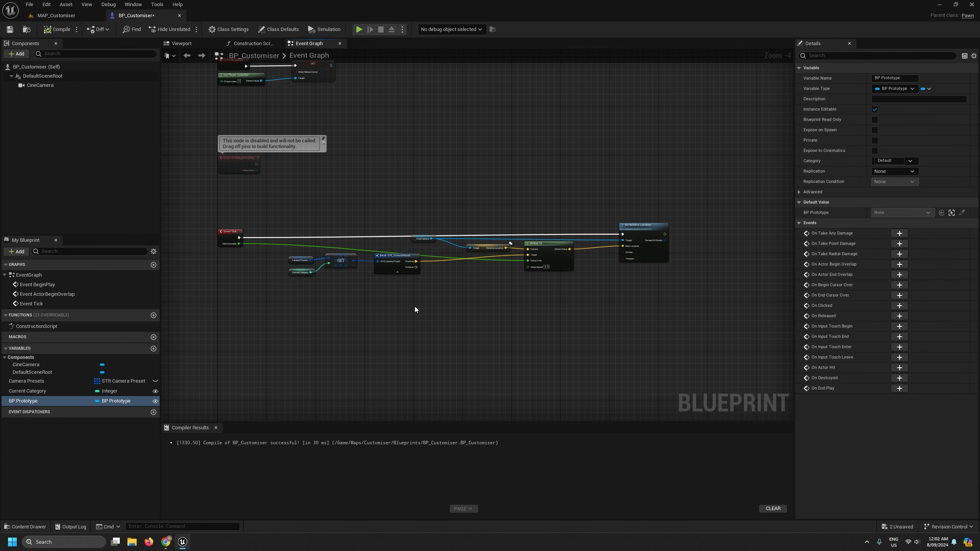
pyautogui.moveTo(794, 274); pyautogui.dragTo(839, 272)
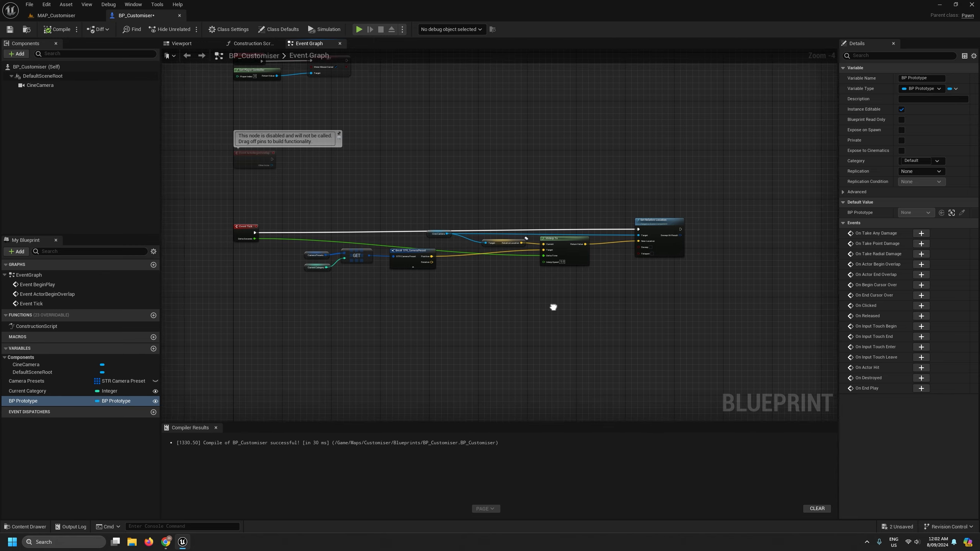
# Try raising the BP_Customiser actor about 10 units along Z in the level and undo the move
pyautogui.click(54, 16)
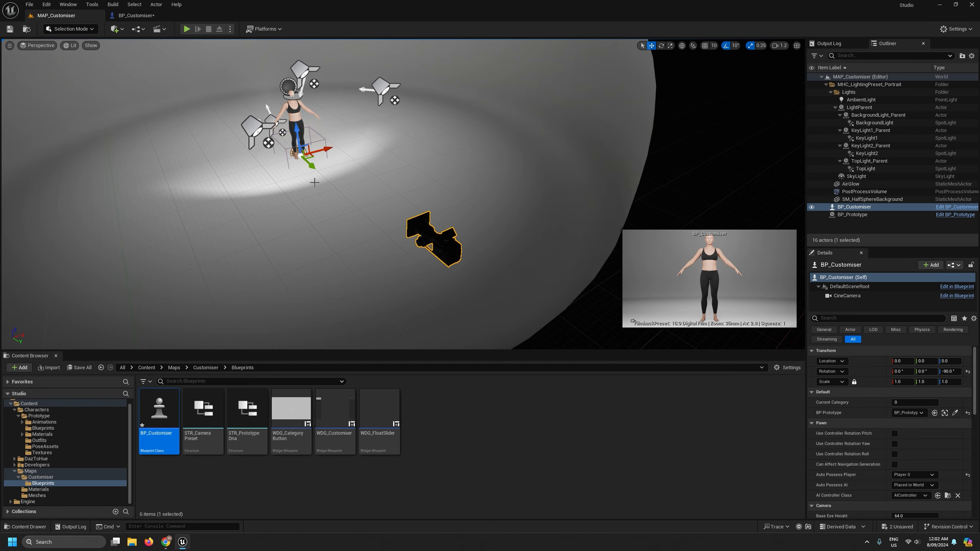
pyautogui.moveTo(319, 185)
pyautogui.mouseDown()
pyautogui.moveTo(319, 208)
pyautogui.moveTo(347, 231)
pyautogui.moveTo(321, 250)
pyautogui.moveTo(320, 186)
pyautogui.mouseUp()
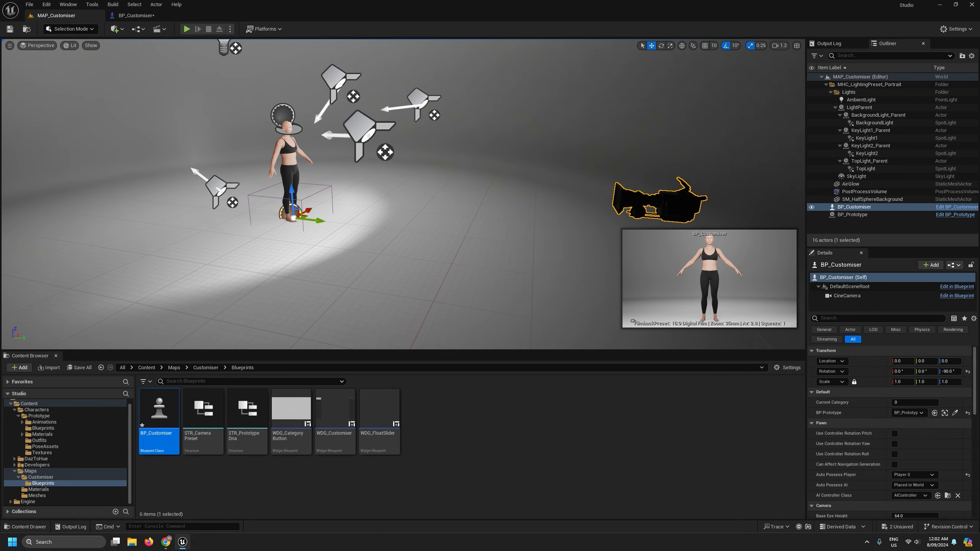
pyautogui.moveTo(500, 208)
pyautogui.mouseDown()
pyautogui.moveTo(492, 197)
pyautogui.moveTo(500, 208)
pyautogui.mouseUp()
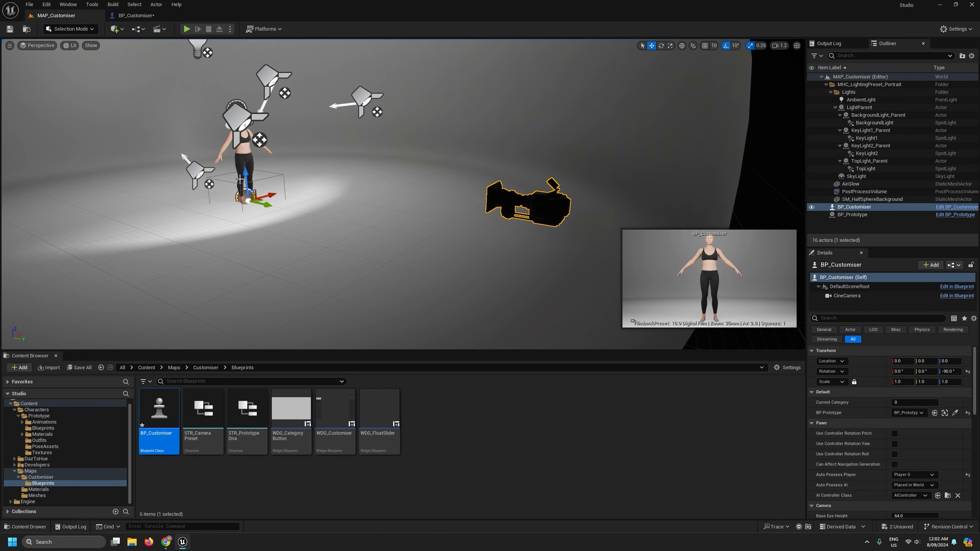
pyautogui.moveTo(245, 177)
pyautogui.mouseDown()
pyautogui.moveTo(253, 146)
pyautogui.moveTo(252, 171)
pyautogui.mouseUp()
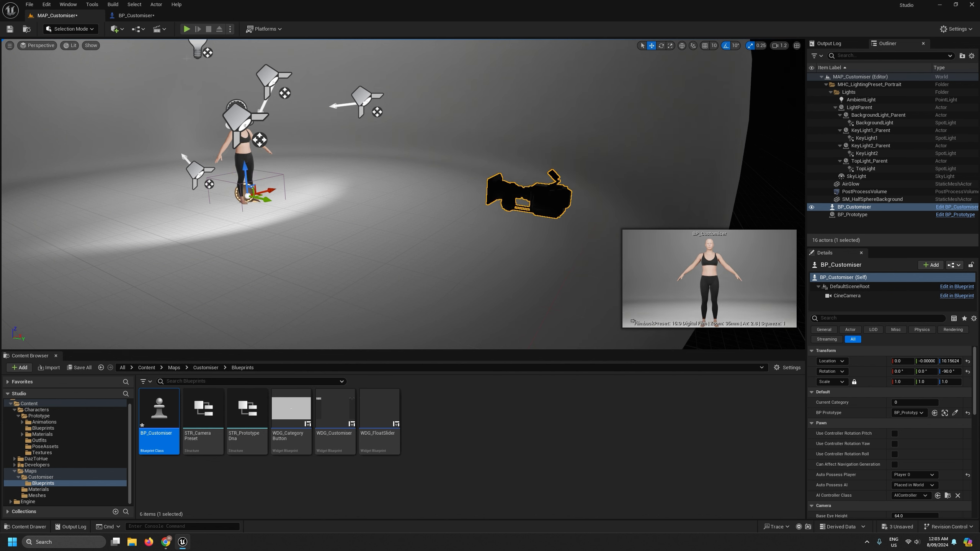
pyautogui.hotkey('ctrl', 'z')
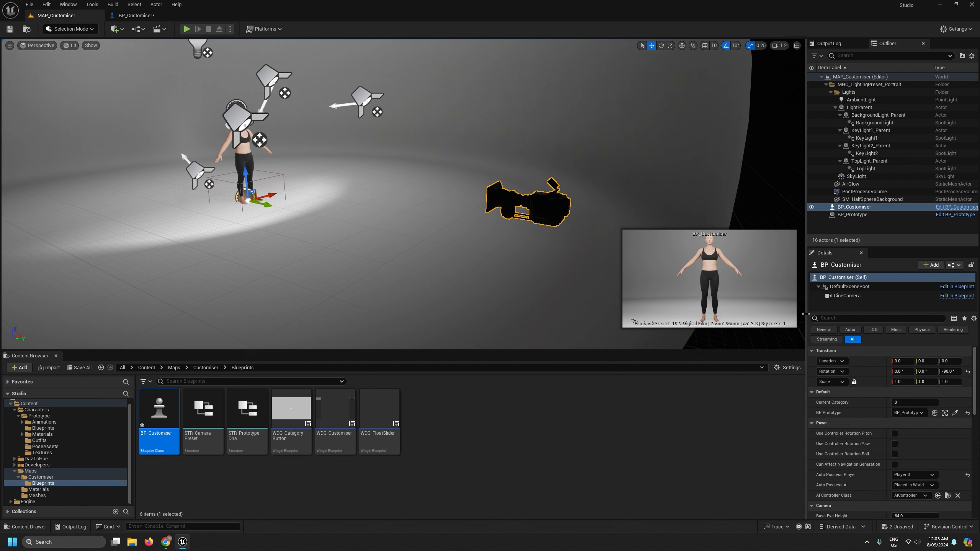
# Widen the level viewport slightly and display the Camera Presets variable's default array in the BP_Customiser blueprint
pyautogui.moveTo(806, 324); pyautogui.dragTo(813, 324)
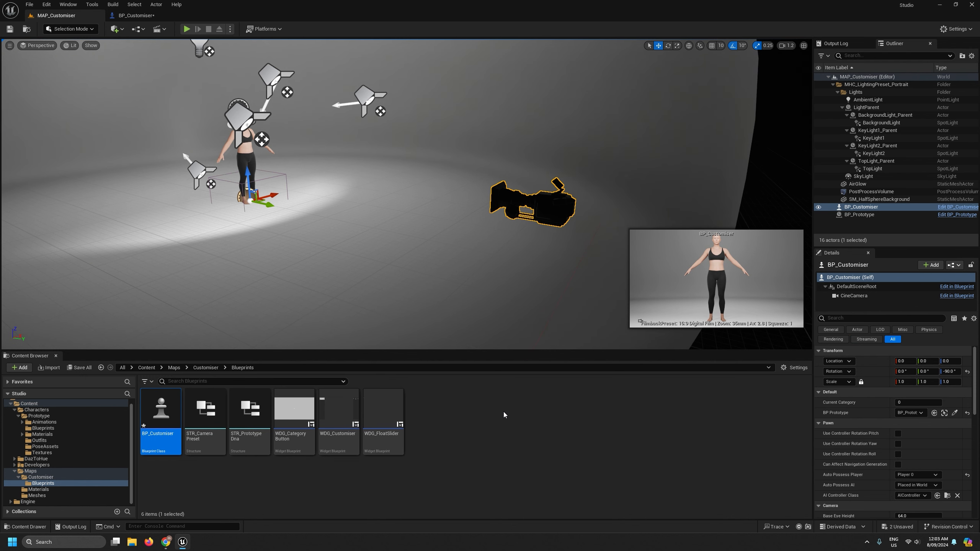
pyautogui.click(143, 15)
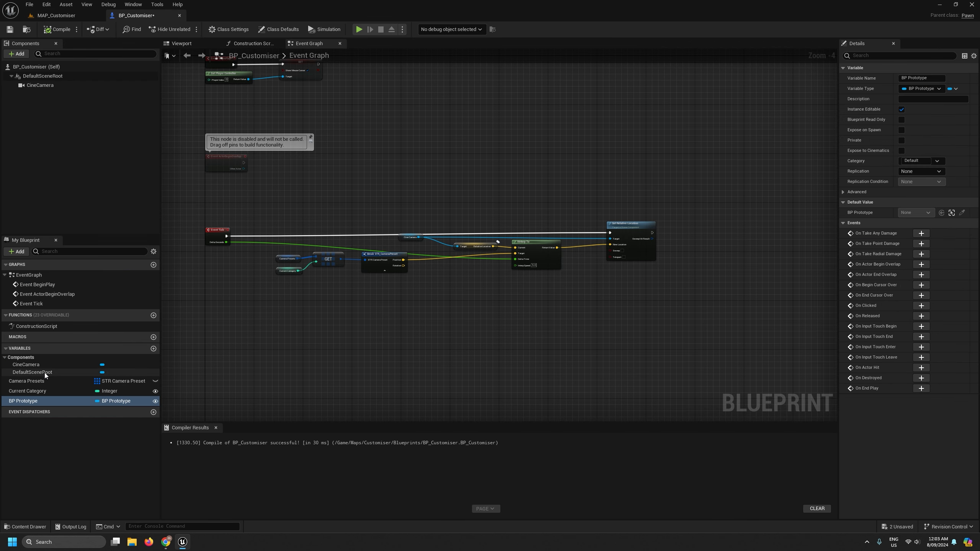
pyautogui.click(32, 380)
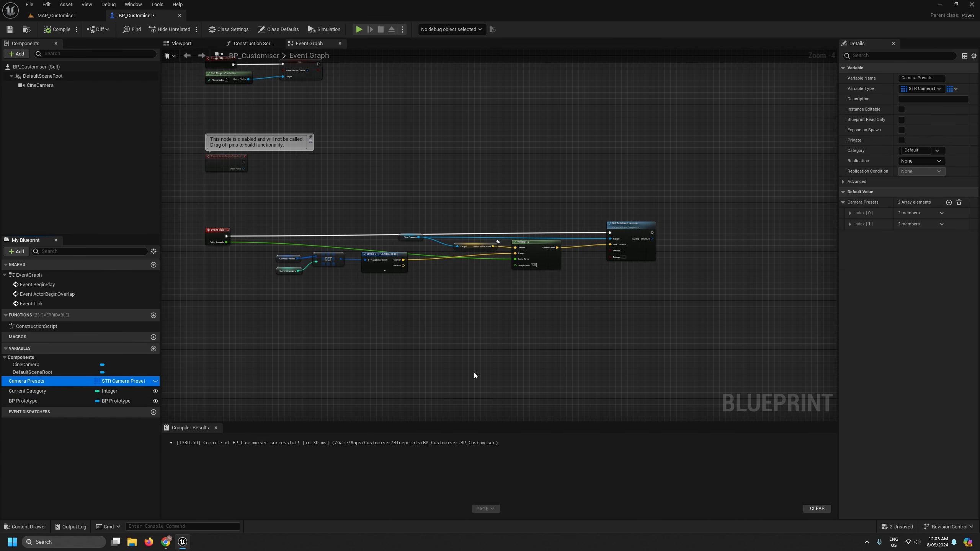
# Expand both default entries of the Camera Presets array and widen the Details area to view their values
pyautogui.click(849, 213)
pyautogui.click(849, 245)
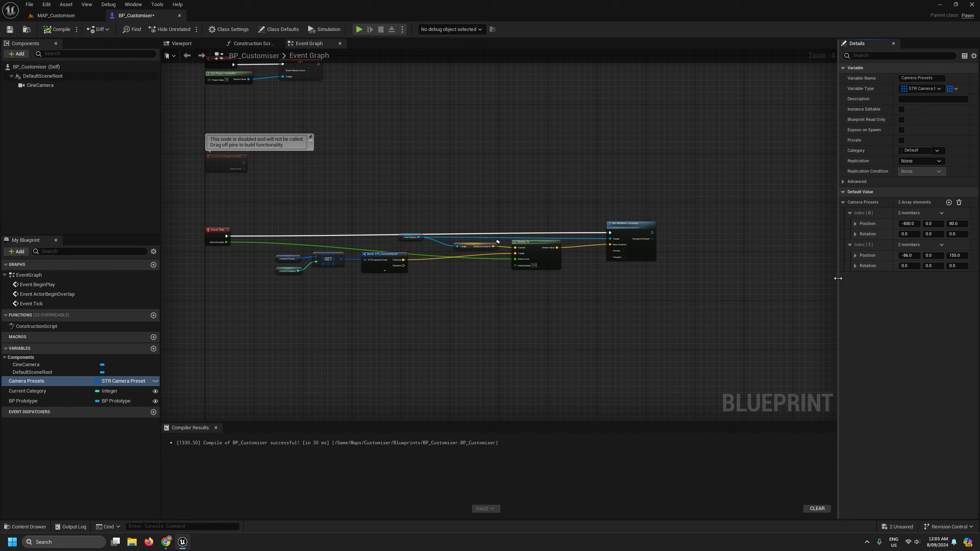
pyautogui.moveTo(836, 277); pyautogui.dragTo(736, 282)
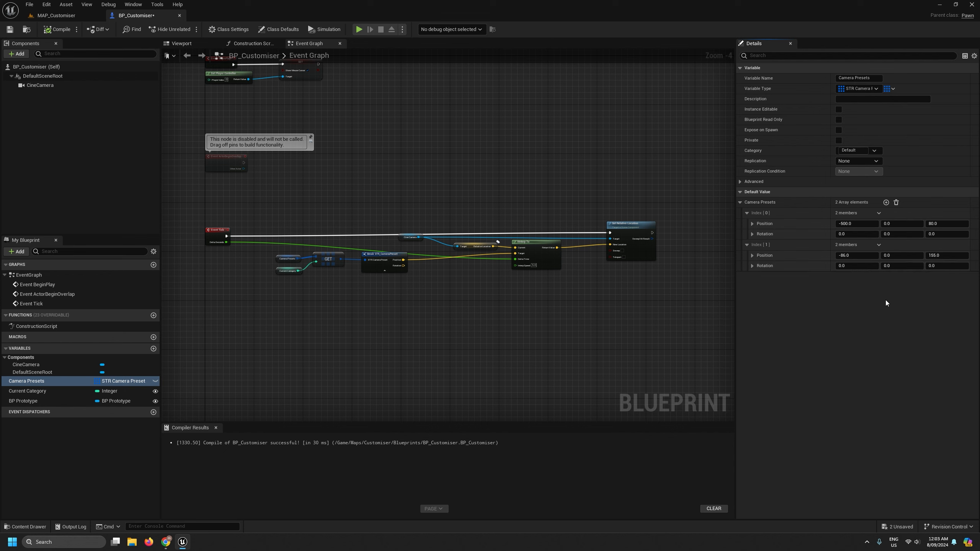
# Rename the Position member of the STR_CameraPreset structure to Offset and save the structure
pyautogui.click(40, 19)
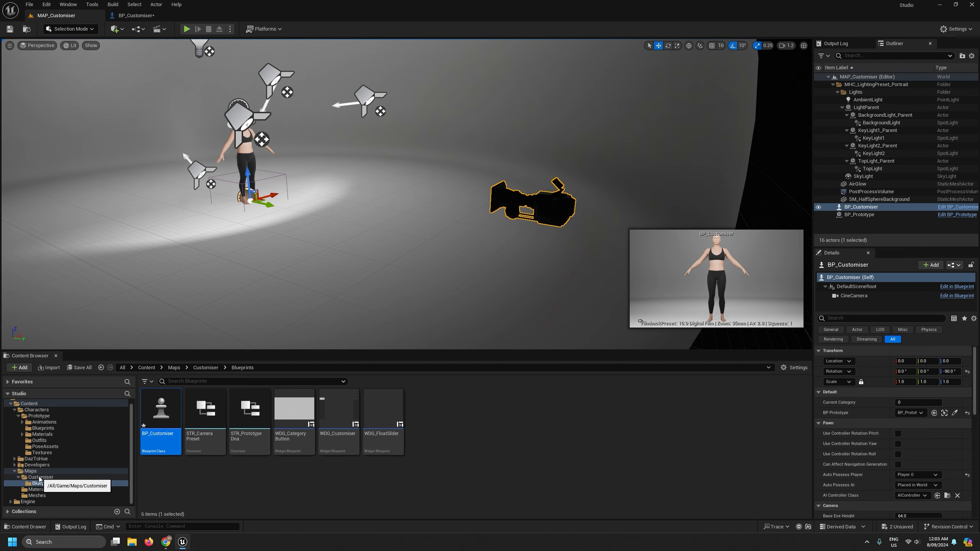
pyautogui.doubleClick(216, 423)
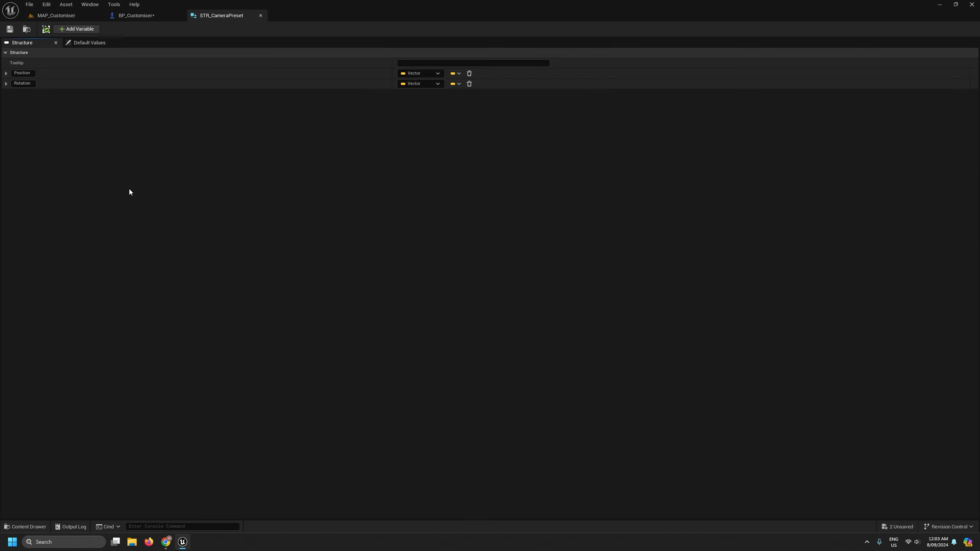
pyautogui.click(22, 72)
pyautogui.write('Offset')
pyautogui.press('Return')
pyautogui.click(10, 29)
# Return to the BP_Customiser blueprint, then compile and save it with the changed structure
pyautogui.moveTo(196, 16); pyautogui.dragTo(190, 17)
pyautogui.click(209, 16)
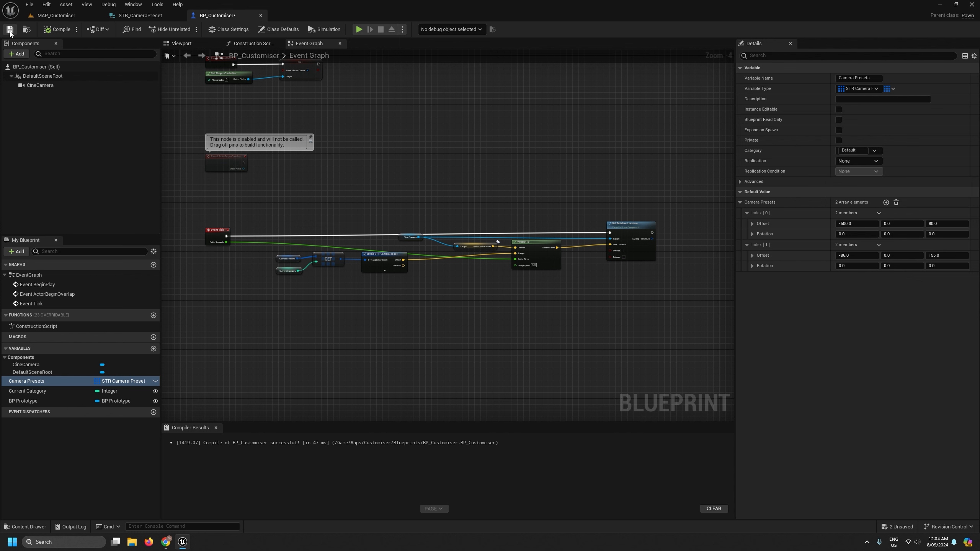
pyautogui.hotkey('ctrl', 's')
# Widen the BP_Customiser Event Graph area on both sides to show the whole Event Tick node chain
pyautogui.scroll(1, 312, 302)
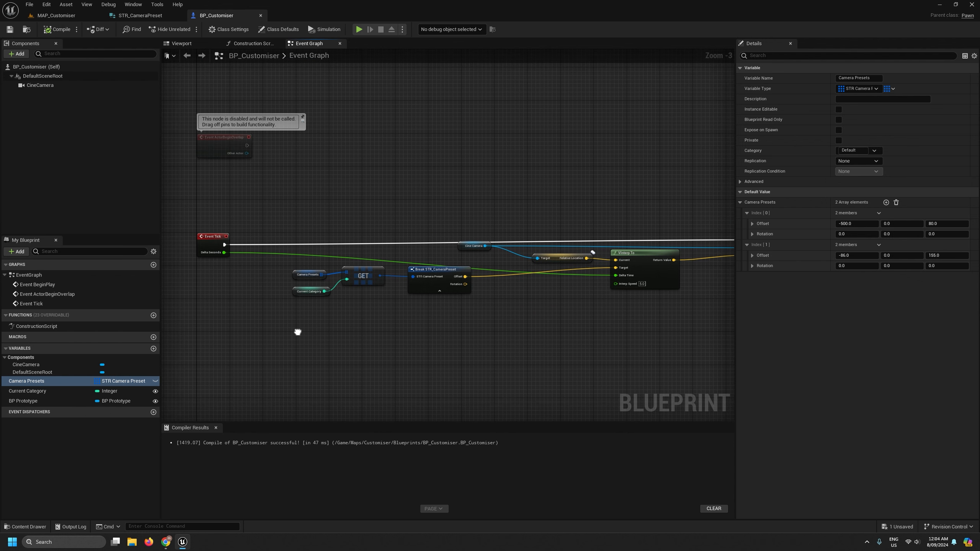
pyautogui.moveTo(163, 233); pyautogui.dragTo(96, 230)
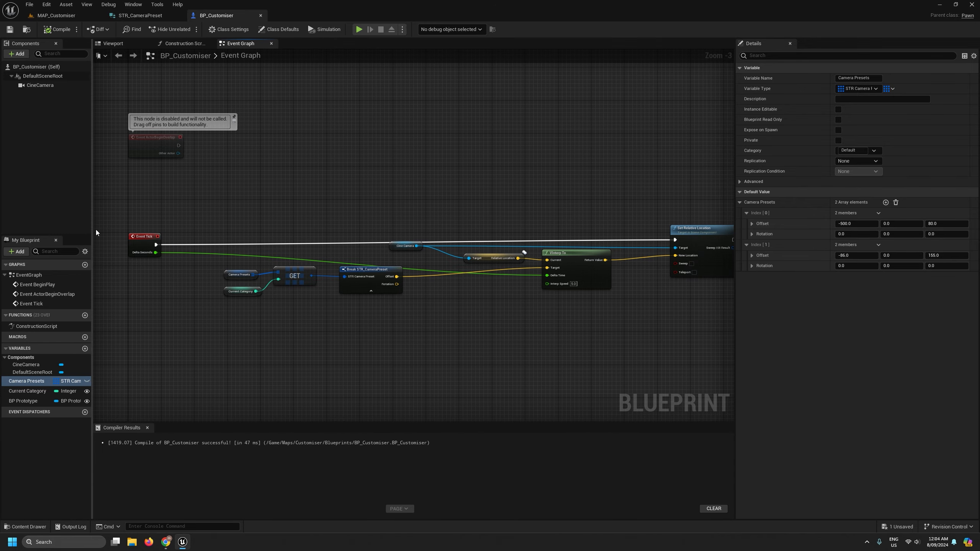
pyautogui.moveTo(736, 326); pyautogui.dragTo(812, 326)
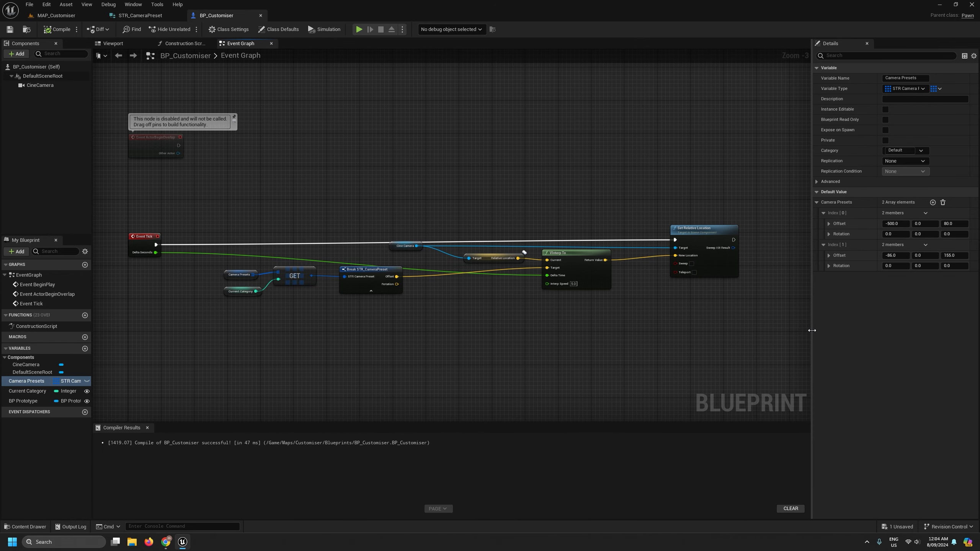
pyautogui.moveTo(491, 356); pyautogui.dragTo(484, 350, button='right')
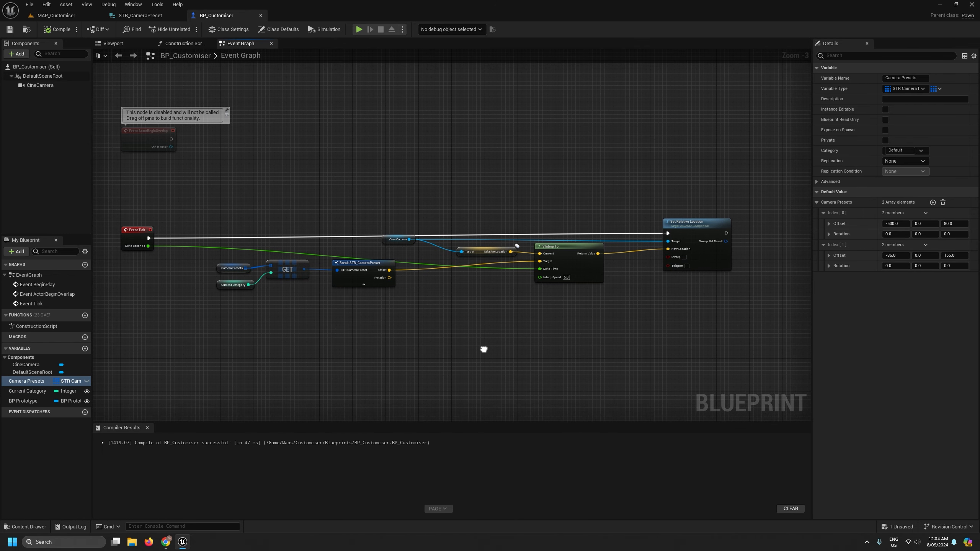
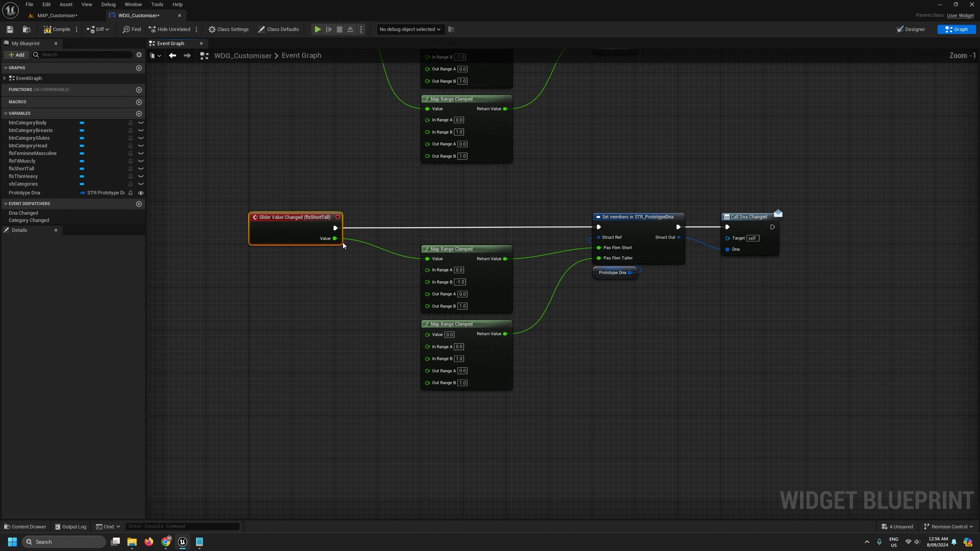
# Connect the flsShortTall slider event's Value to the second Map Range Clamped node and save WDG_Customiser
pyautogui.moveTo(335, 238); pyautogui.dragTo(427, 334)
pyautogui.scroll(-2, 483, 340)
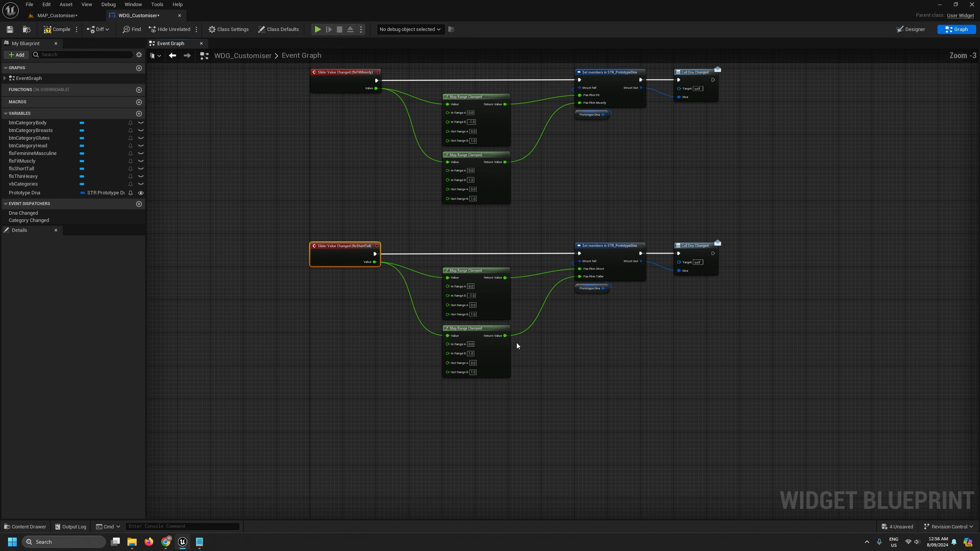
pyautogui.scroll(-4, 516, 345)
pyautogui.scroll(3, 516, 347)
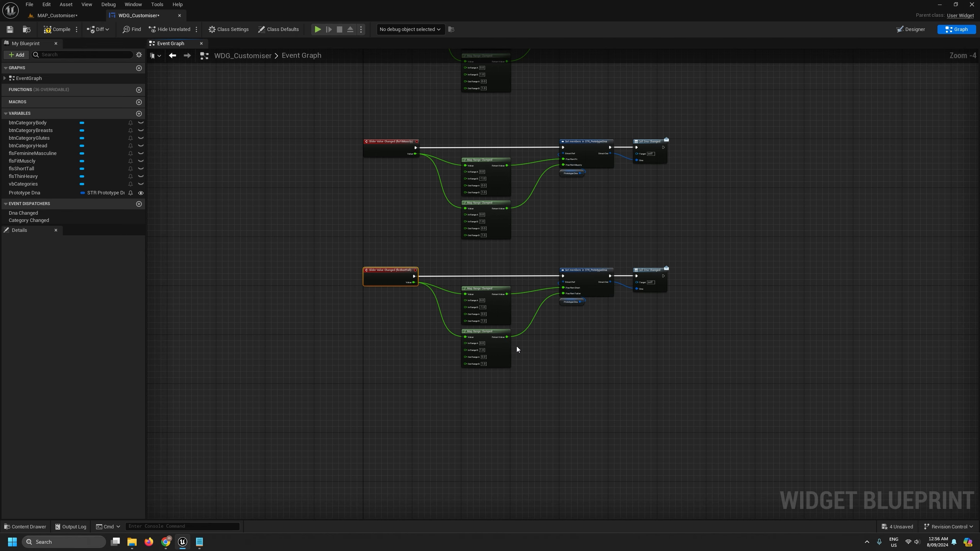
pyautogui.click(10, 29)
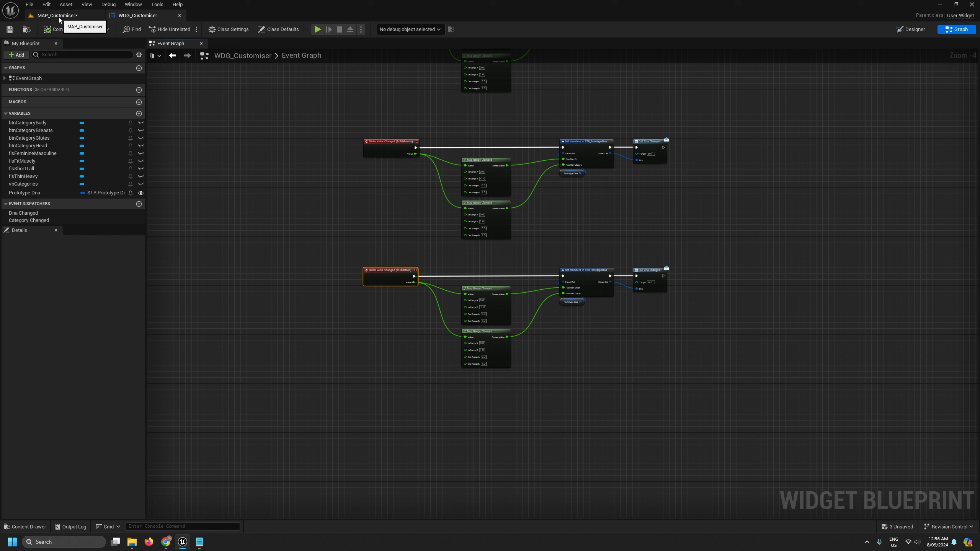
# Move the whole flsShortTall node group slightly down in the Event Graph and save the widget blueprint
pyautogui.moveTo(755, 377); pyautogui.dragTo(372, 291)
pyautogui.click(373, 270)
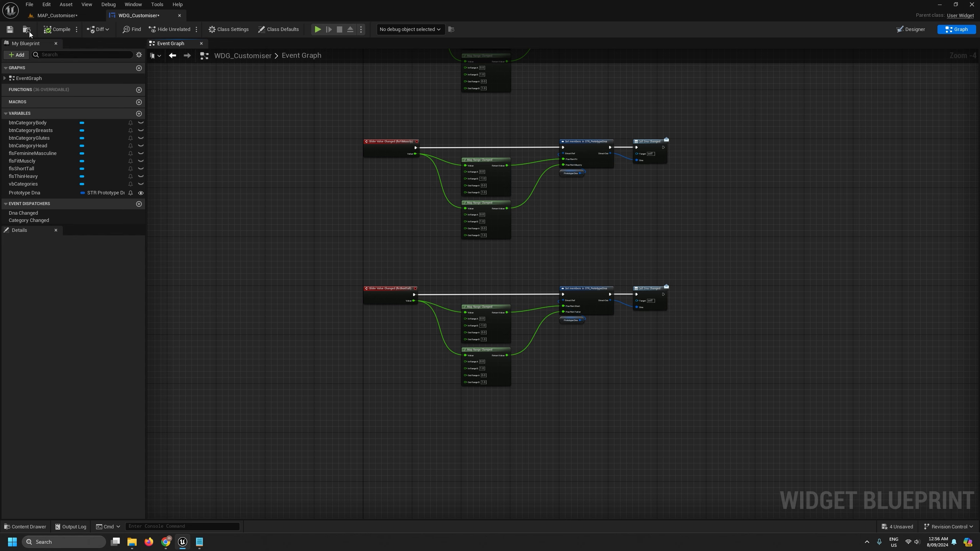
pyautogui.click(9, 30)
# Open the ABP_Prototype animation blueprint from the Prototype character's Blueprints folder and compile it
pyautogui.click(54, 16)
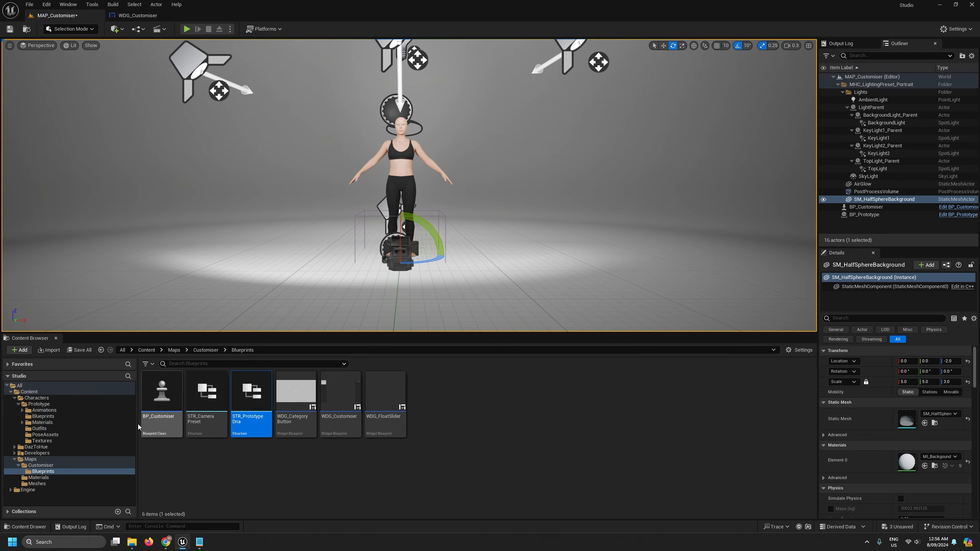
pyautogui.click(43, 416)
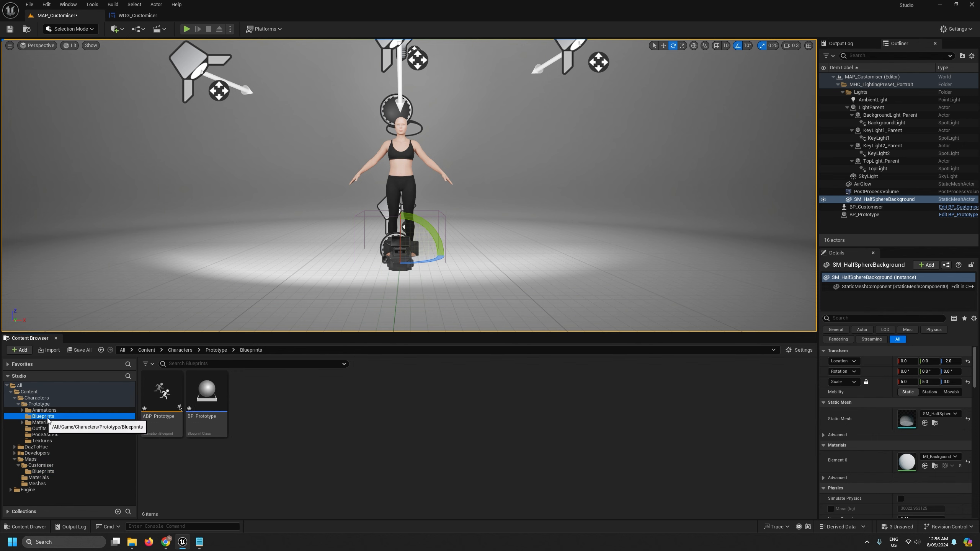
pyautogui.click(163, 393)
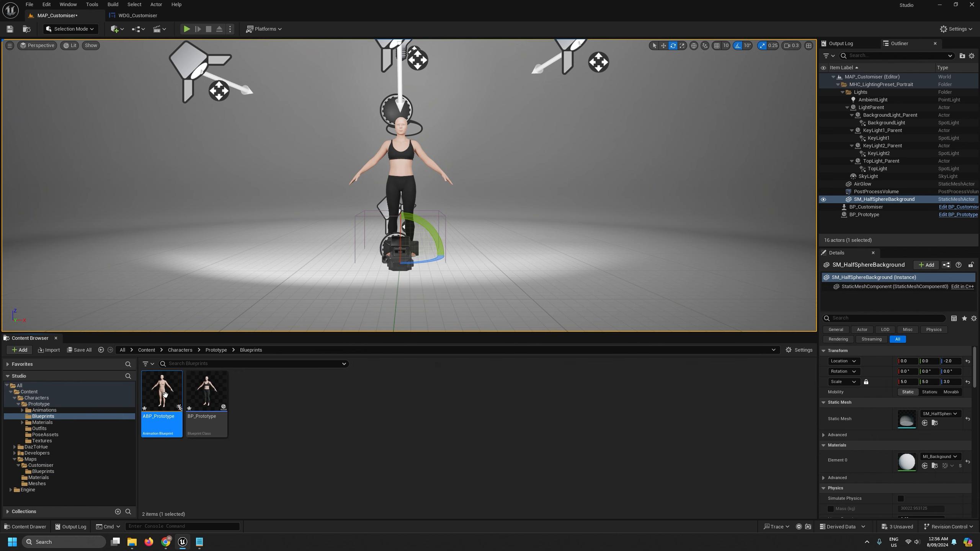
pyautogui.doubleClick(164, 394)
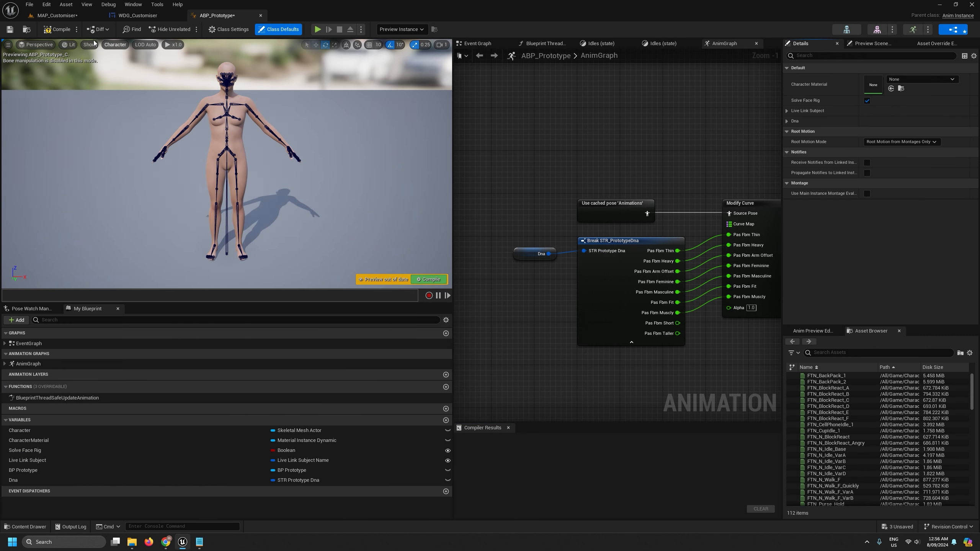
pyautogui.click(62, 30)
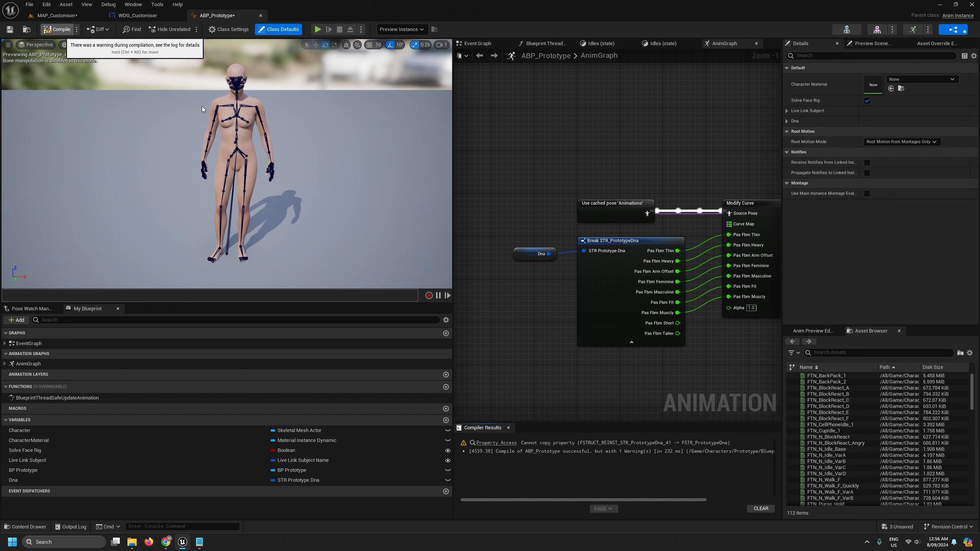
# Widen the ABP_Prototype graph area and close both Idles state graphs and the AnimGraph
pyautogui.moveTo(453, 115); pyautogui.dragTo(206, 116)
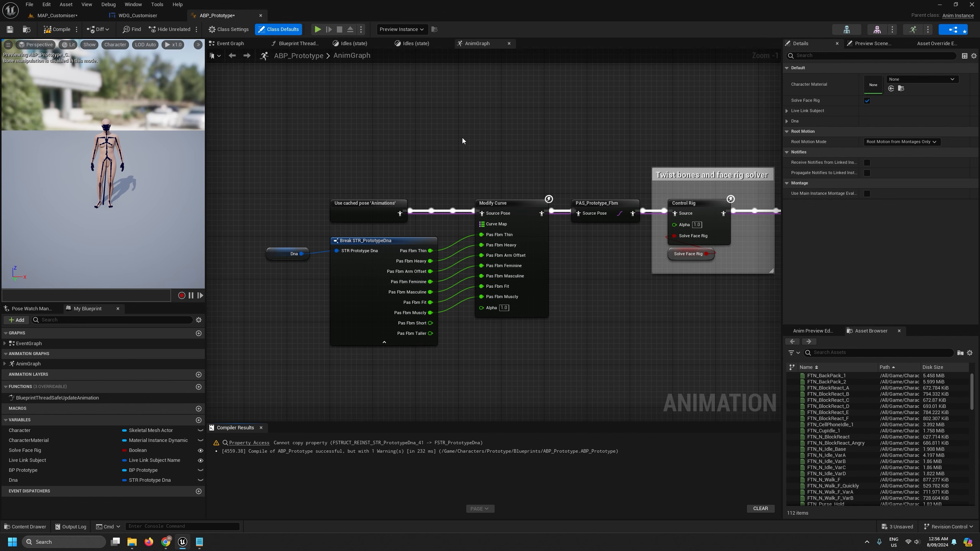
pyautogui.click(426, 43)
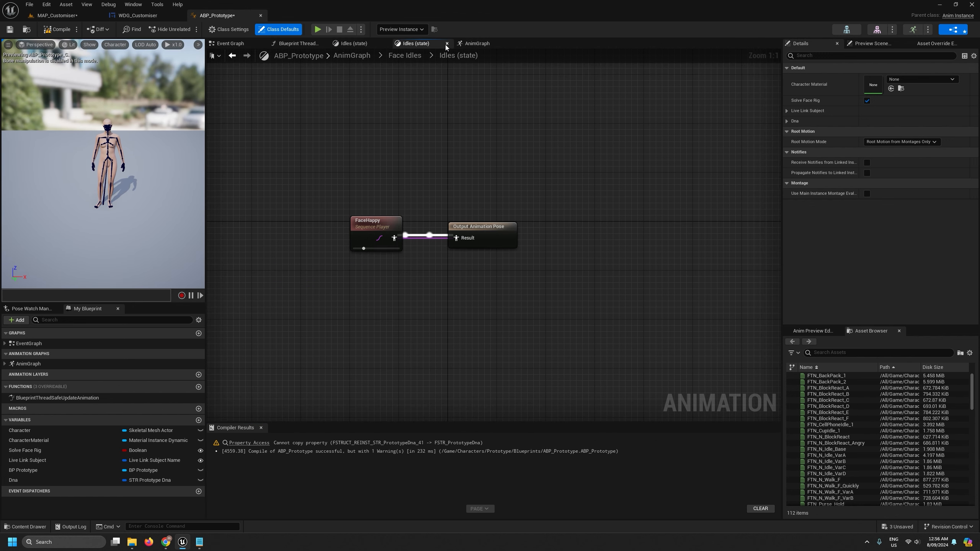
pyautogui.click(446, 43)
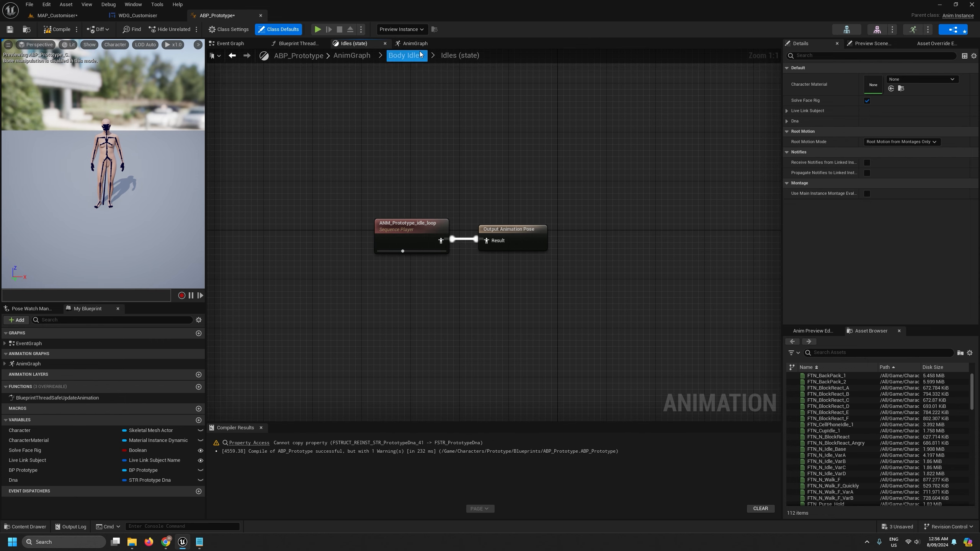
pyautogui.click(385, 43)
pyautogui.click(386, 45)
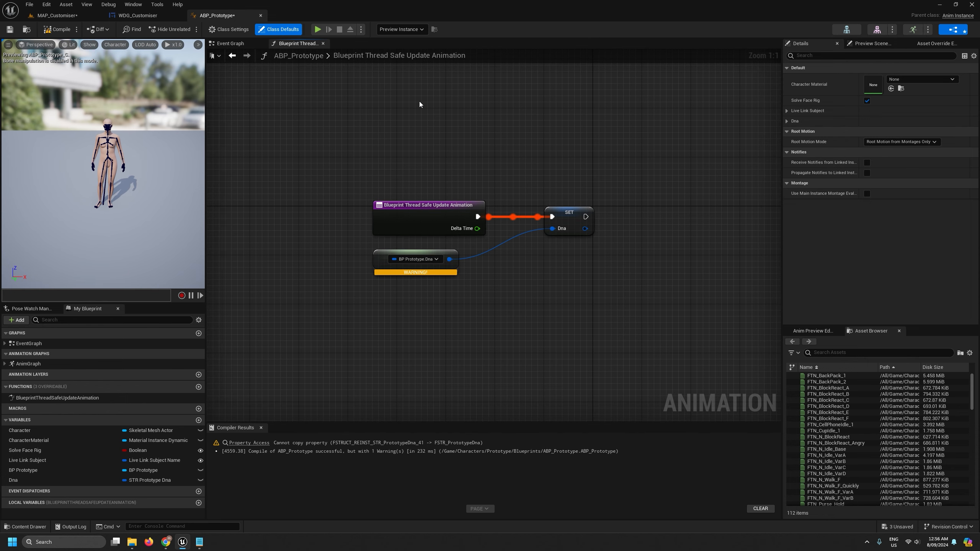
# Delete the BP Prototype Dna property access node that carries a warning from Blueprint Thread Safe Update Animation
pyautogui.click(401, 266)
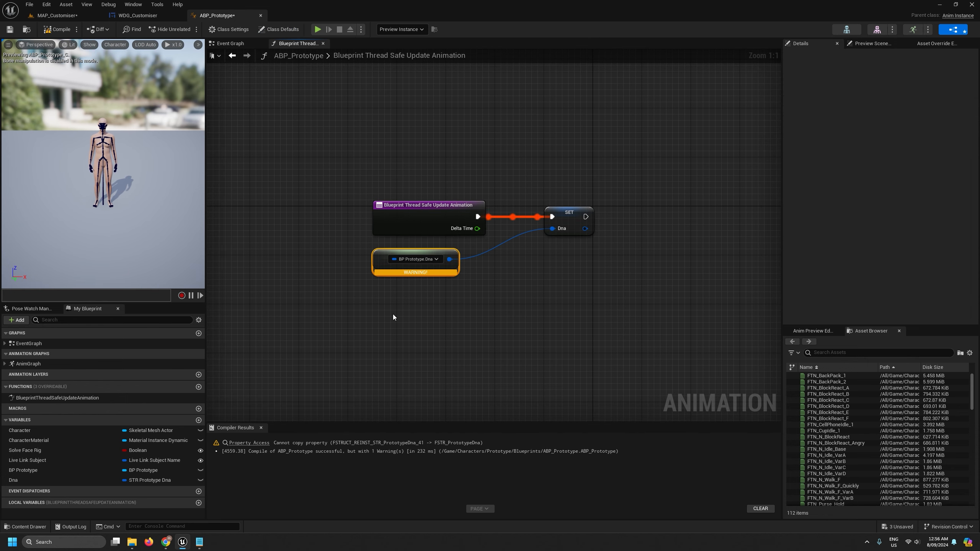
pyautogui.press('Delete')
pyautogui.moveTo(428, 321); pyautogui.dragTo(420, 306, button='right')
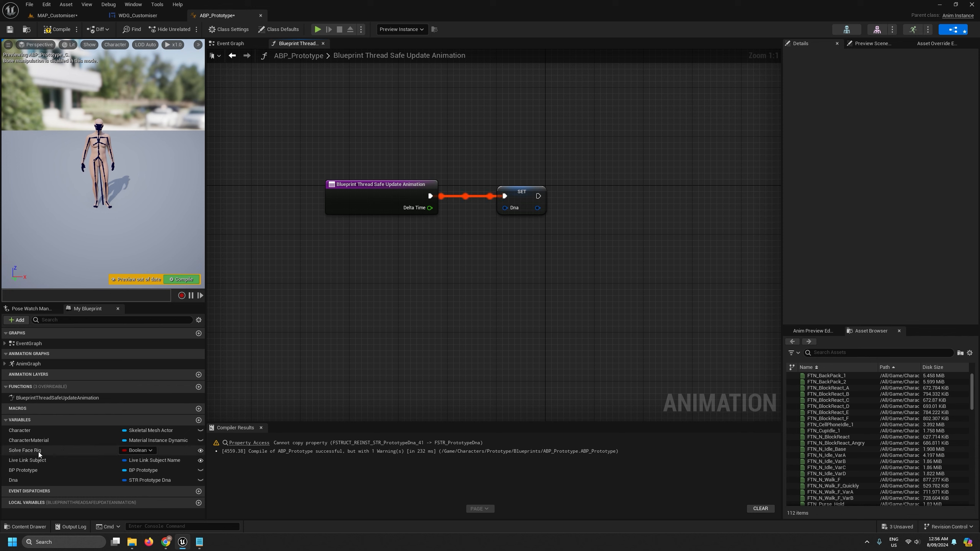
# Add a new unbound Property Access node below the Blueprint Thread Safe Update Animation entry node
pyautogui.moveTo(21, 478); pyautogui.dragTo(220, 370)
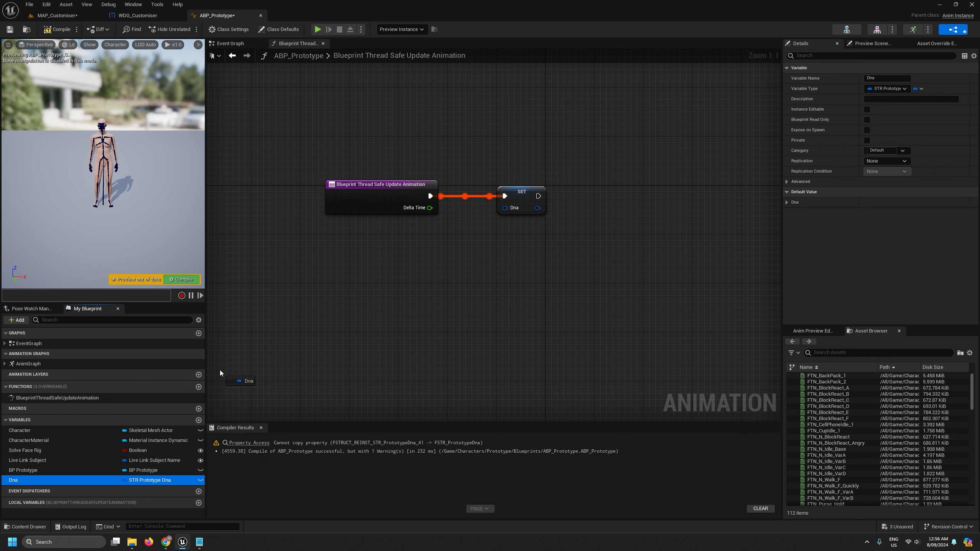
pyautogui.moveTo(30, 491); pyautogui.dragTo(104, 435)
pyautogui.rightClick(338, 254)
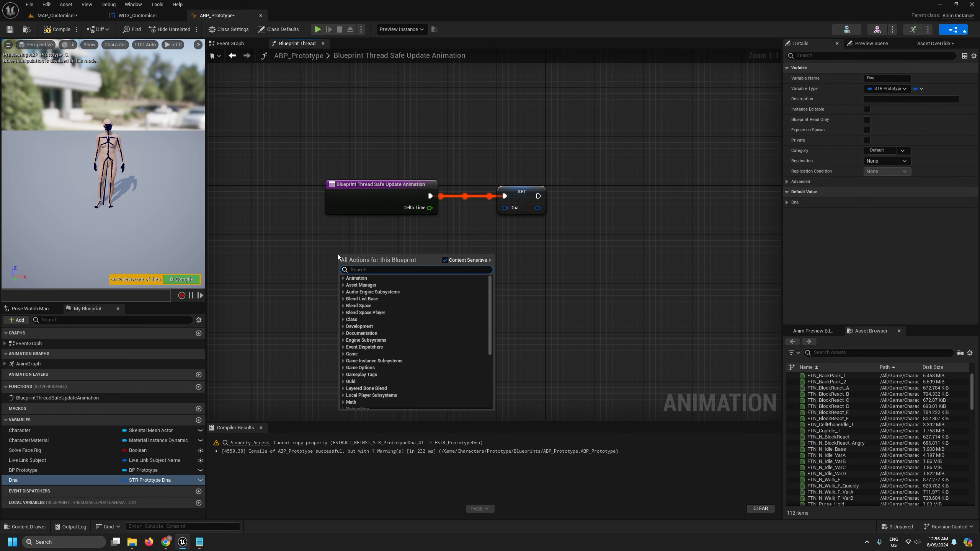
pyautogui.write('proprty')
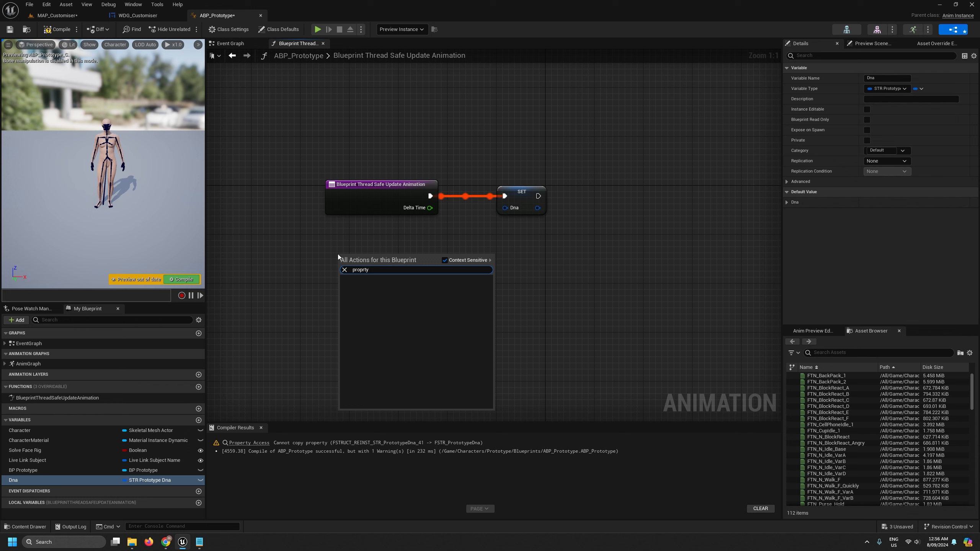
pyautogui.press('BackSpace')
pyautogui.press('BackSpace')
pyautogui.press('BackSpace')
pyautogui.write('er')
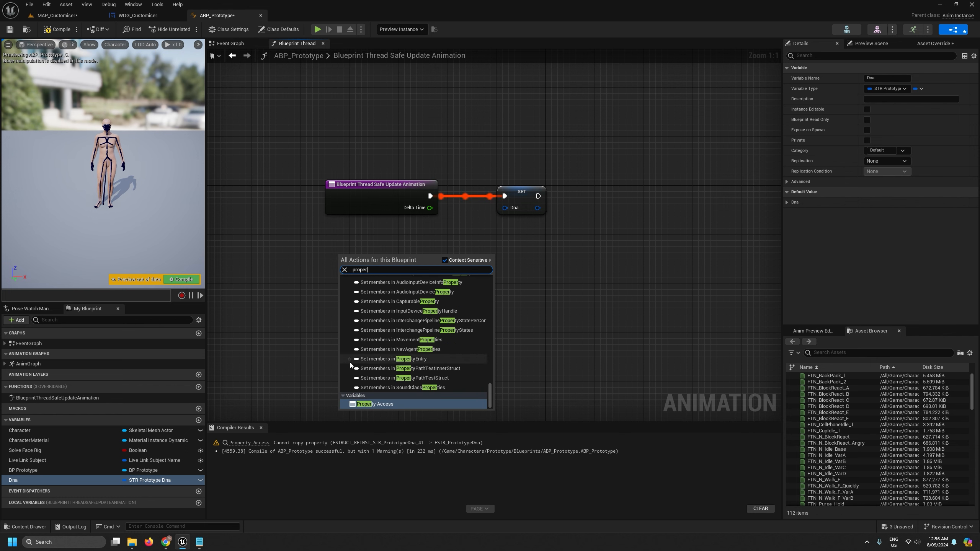
pyautogui.click(369, 404)
# Open the BP_Prototype blueprint, compile and save it, and close it again
pyautogui.click(57, 15)
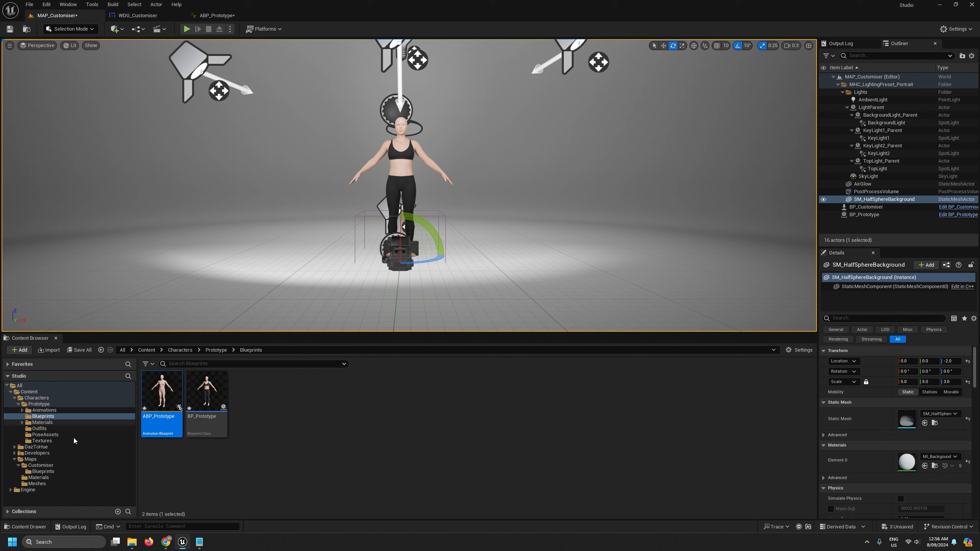
pyautogui.doubleClick(206, 391)
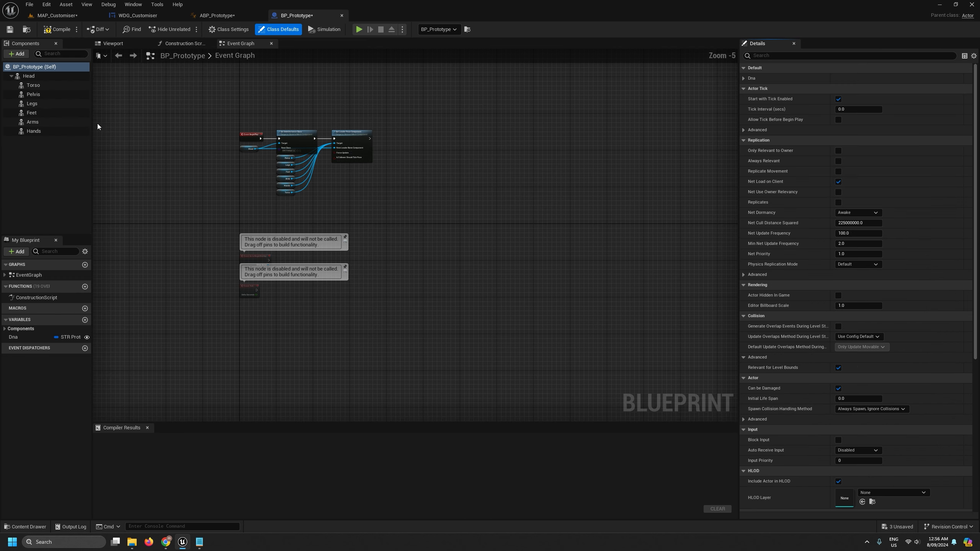
pyautogui.click(56, 31)
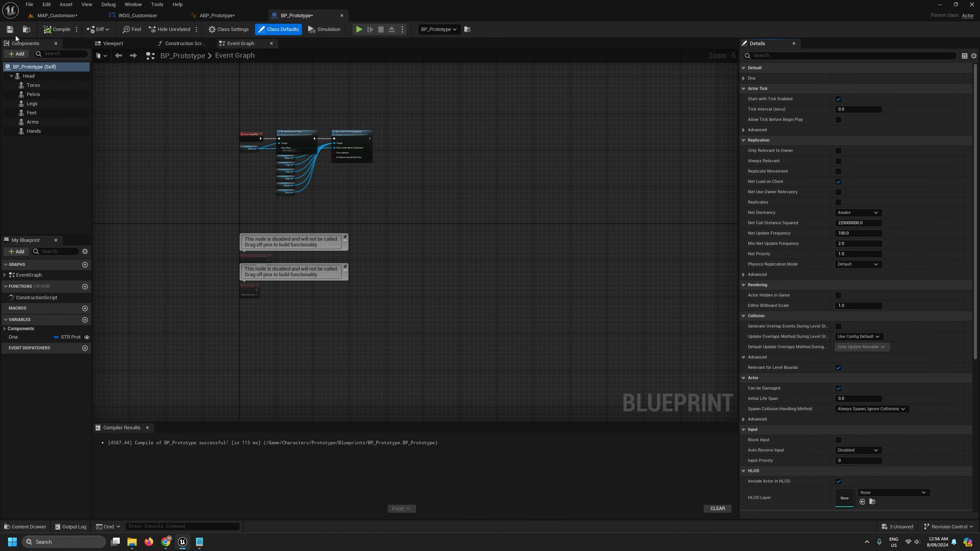
pyautogui.click(342, 15)
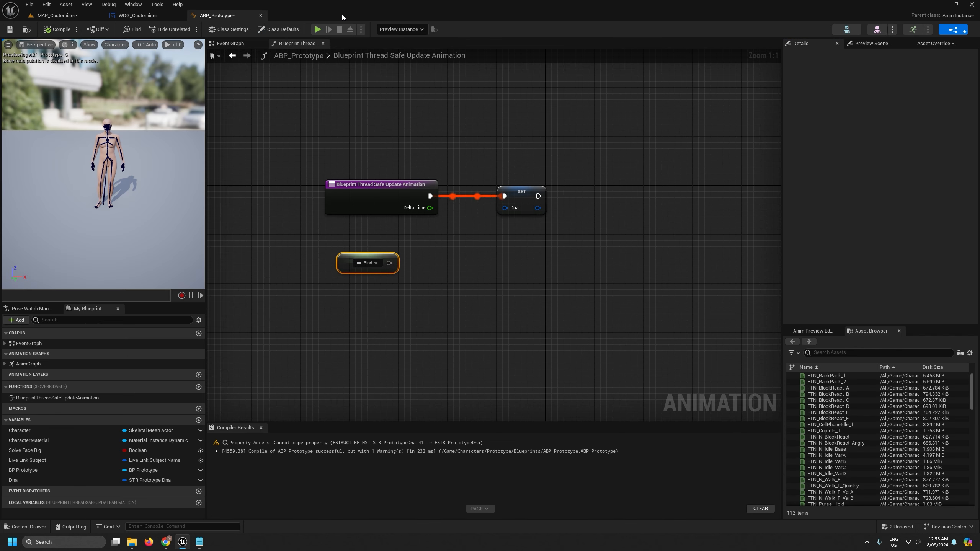
# Return to the MAP_Customiser level and open its Level Blueprint
pyautogui.click(61, 15)
pyautogui.click(160, 30)
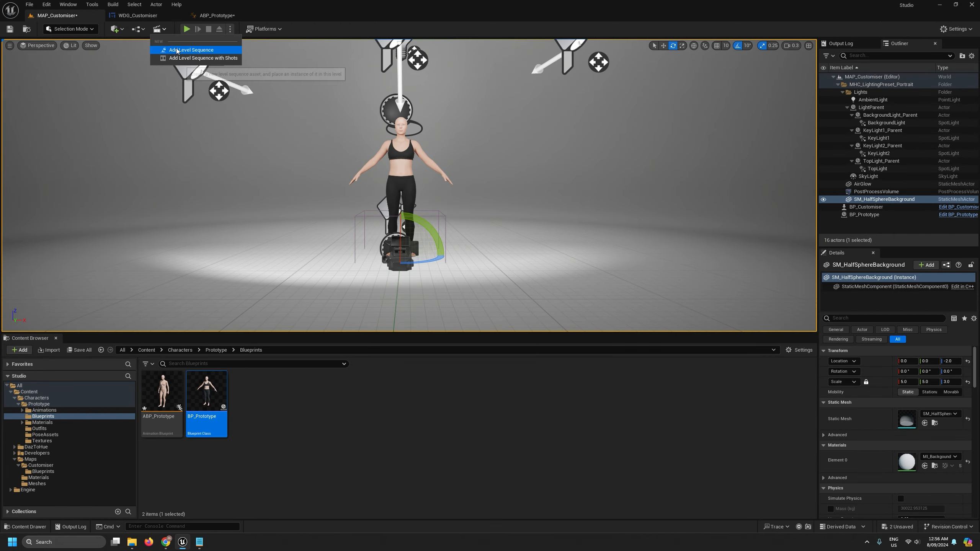
pyautogui.click(141, 30)
pyautogui.click(175, 83)
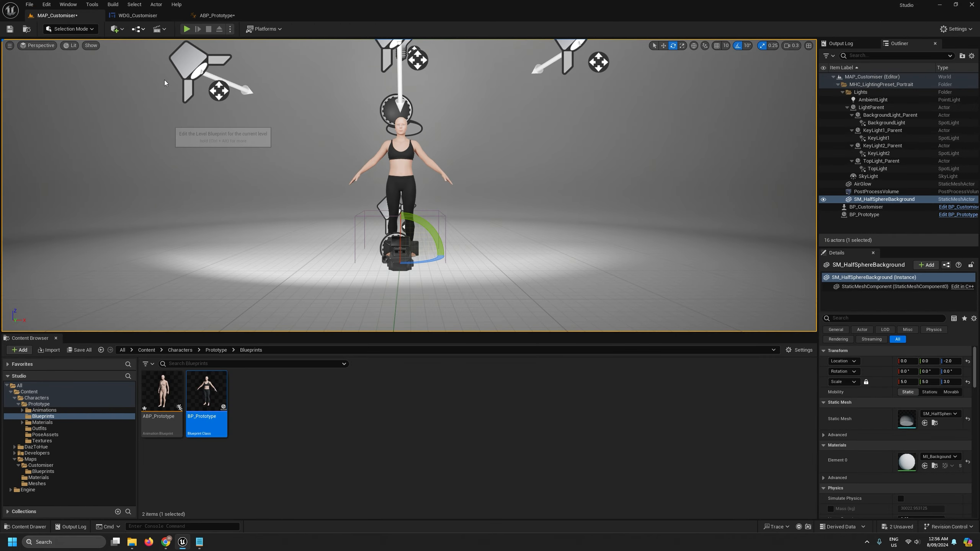
# Compile the MAP_Customiser level blueprint and close it
pyautogui.click(67, 31)
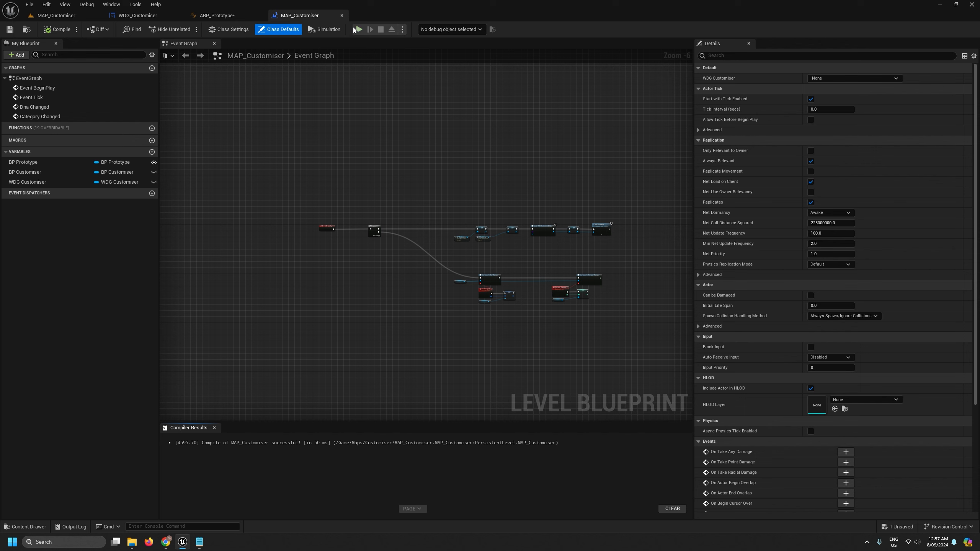
pyautogui.click(342, 16)
# Bind the new Property Access node to the Dna property of BP Prototype
pyautogui.click(375, 263)
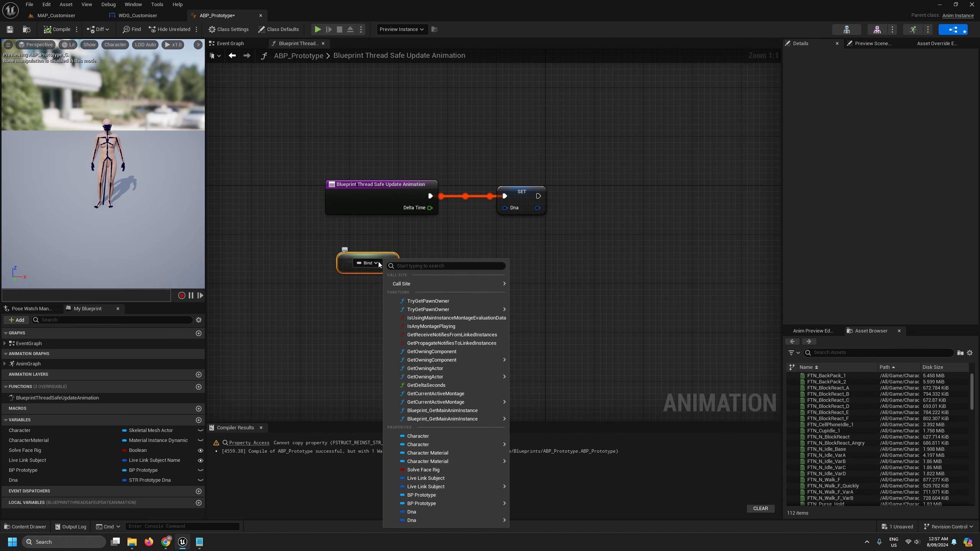
pyautogui.moveTo(471, 503)
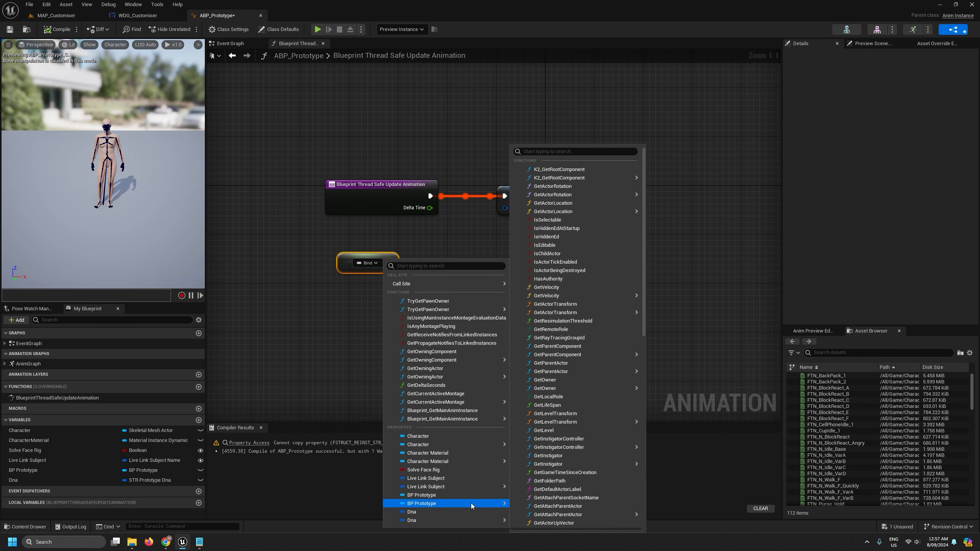
pyautogui.moveTo(571, 512)
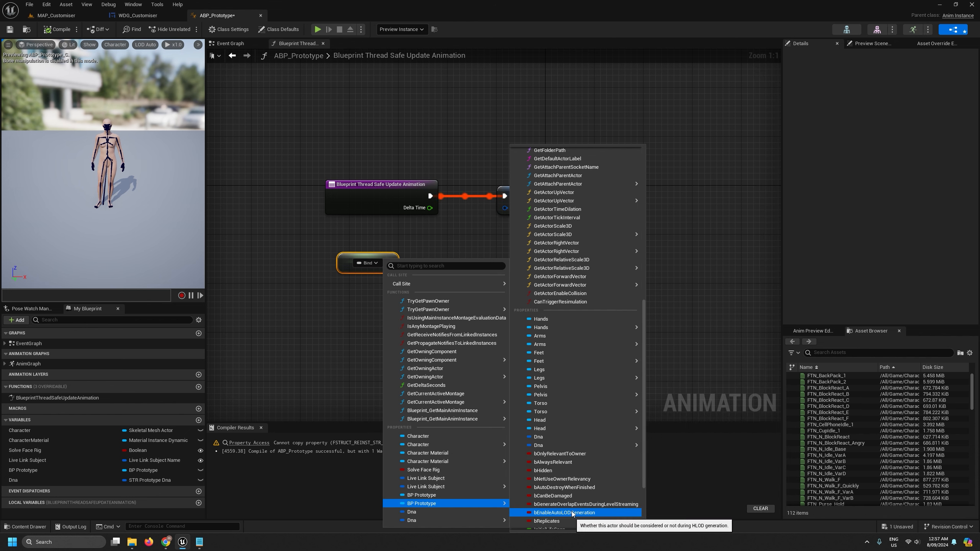
pyautogui.scroll(-3, 571, 511)
pyautogui.click(549, 401)
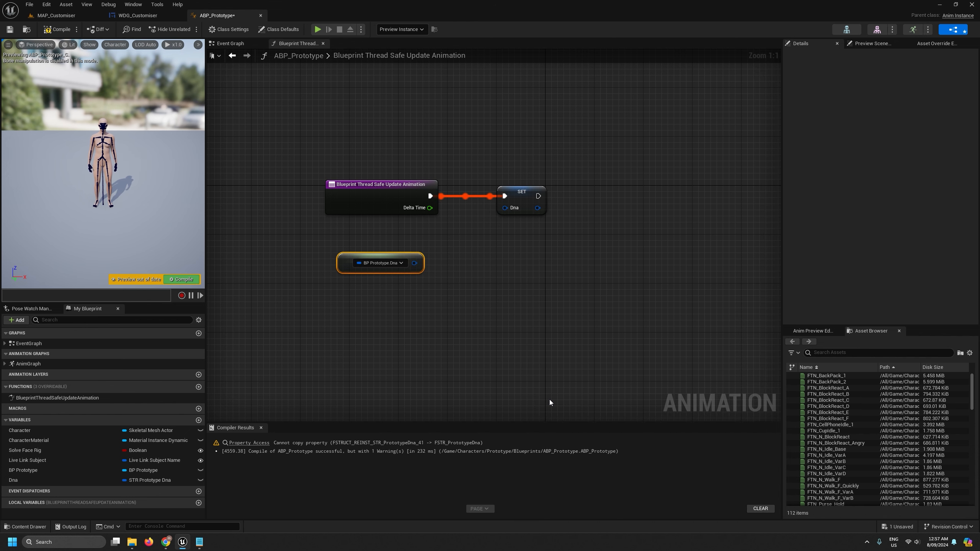
# Connect the BP Prototype Dna access to the SET Dna node, compile, and place it just below the Blueprint Thread Safe Update Animation entry node
pyautogui.moveTo(414, 263); pyautogui.dragTo(505, 208)
pyautogui.click(57, 29)
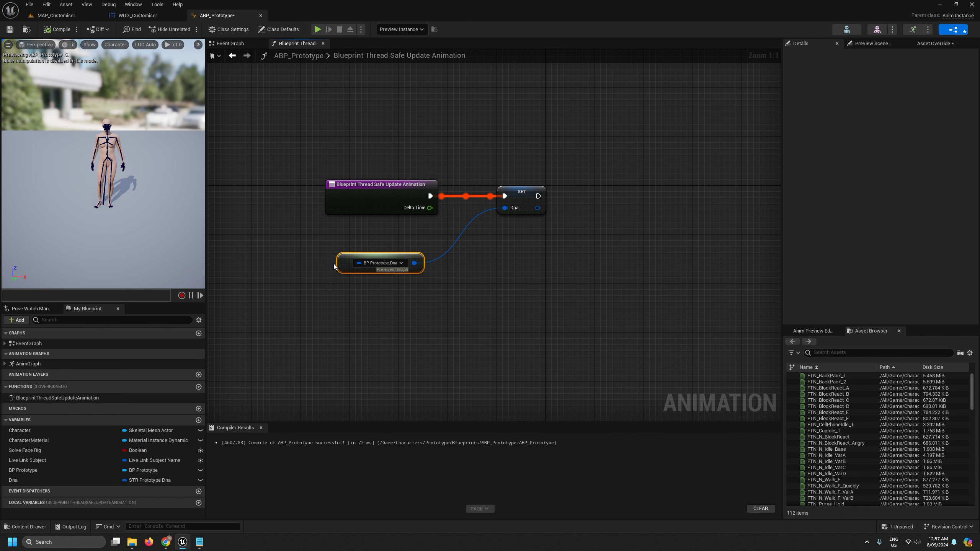
pyautogui.moveTo(334, 266); pyautogui.dragTo(323, 235)
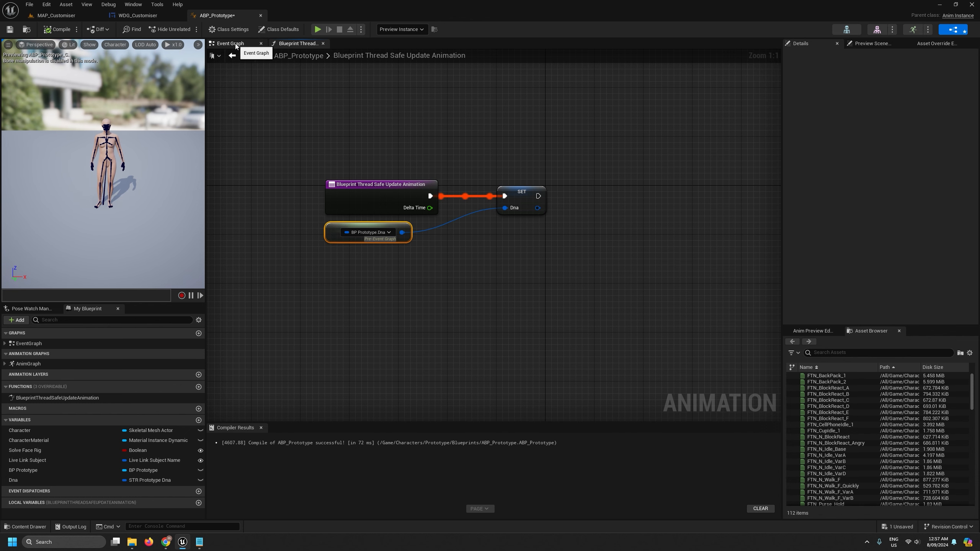
# Open the AnimGraph of ABP_Prototype at the Break STR_PrototypeDna and Modify Curve nodes
pyautogui.click(31, 365)
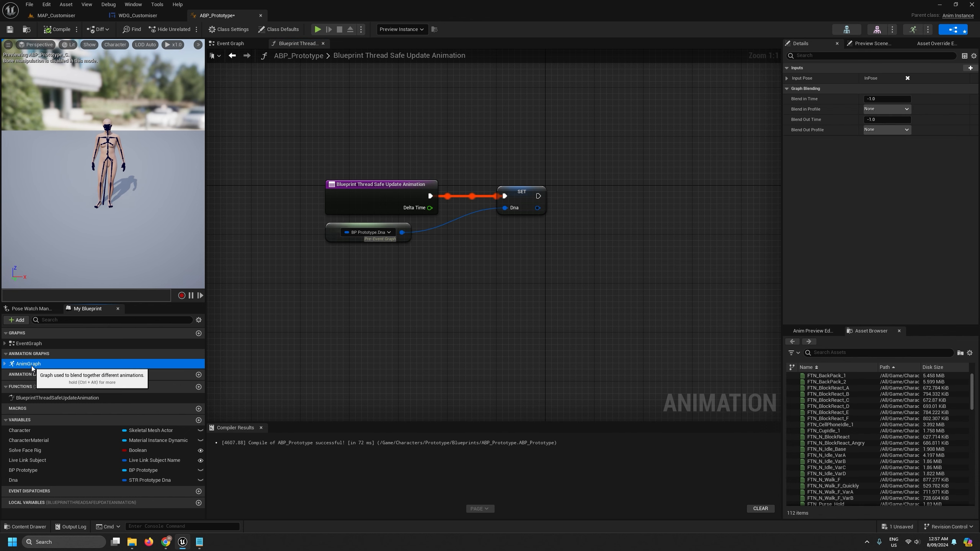
pyautogui.doubleClick(70, 364)
pyautogui.scroll(4, 326, 337)
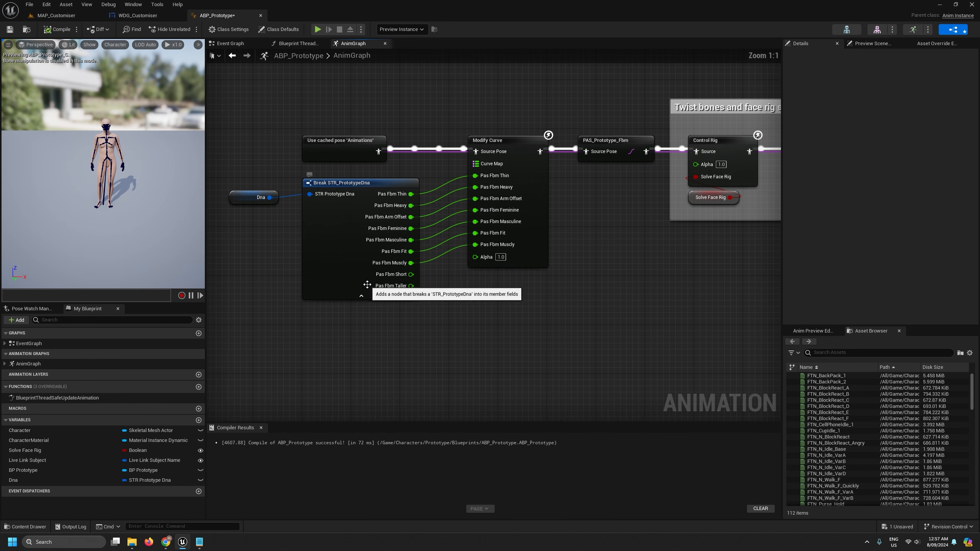
# Add a pasFbmShort curve pin to the Modify Curve node, finding the curve by searching for "short"
pyautogui.click(501, 140)
pyautogui.rightClick(500, 139)
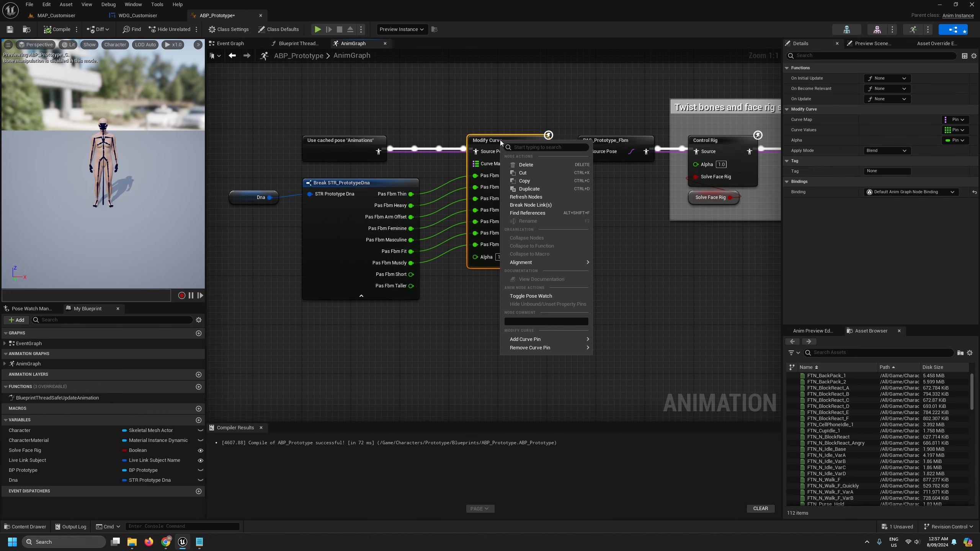
pyautogui.moveTo(532, 348)
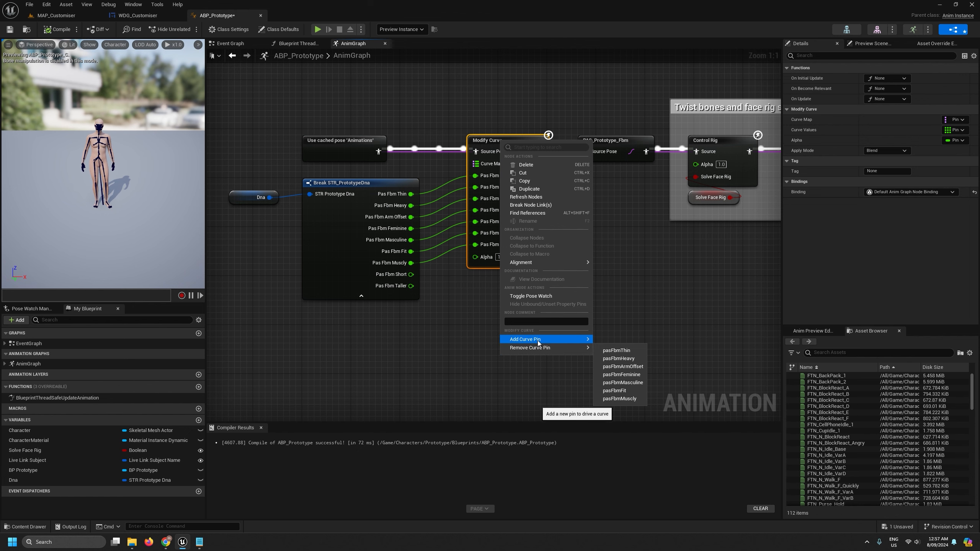
pyautogui.scroll(-3, 661, 406)
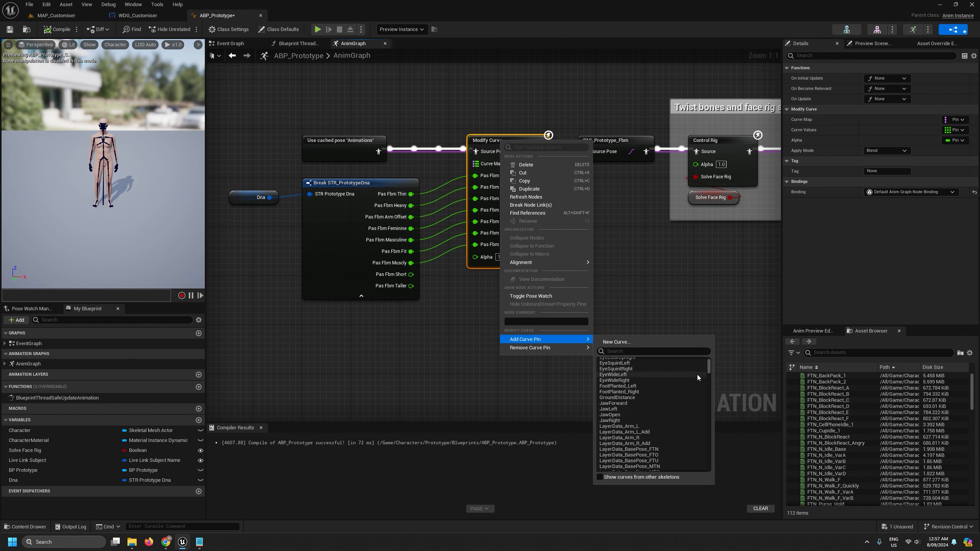
pyautogui.moveTo(710, 365); pyautogui.dragTo(709, 442)
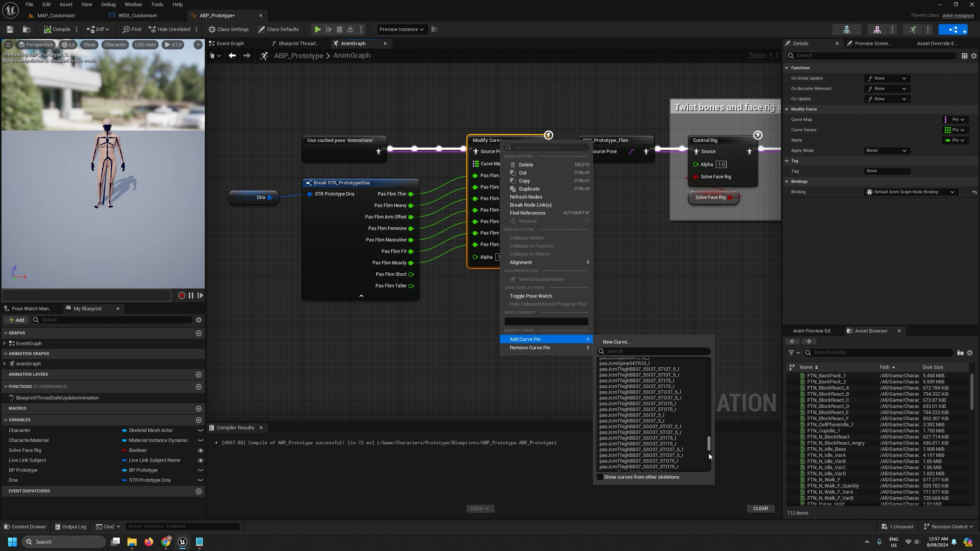
pyautogui.scroll(-15, 710, 455)
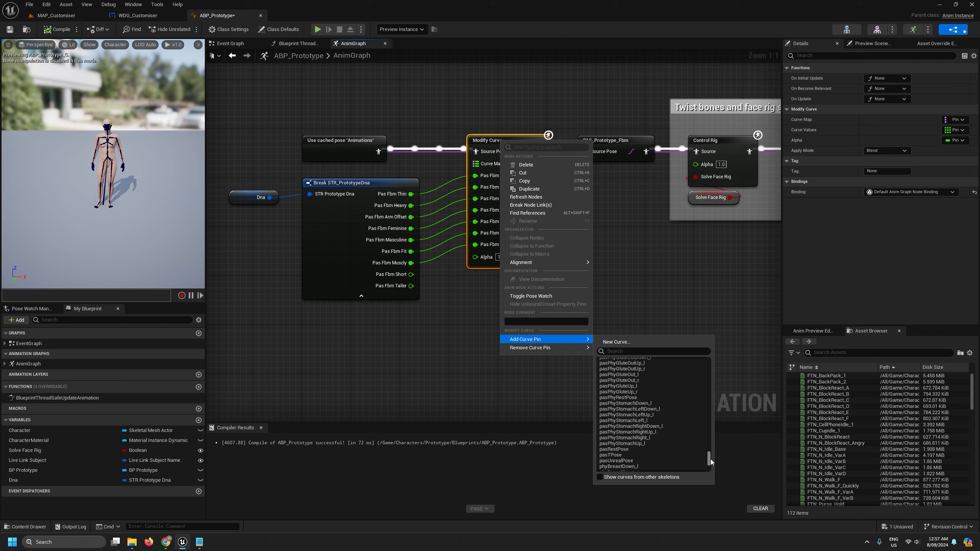
pyautogui.moveTo(710, 460); pyautogui.dragTo(709, 467)
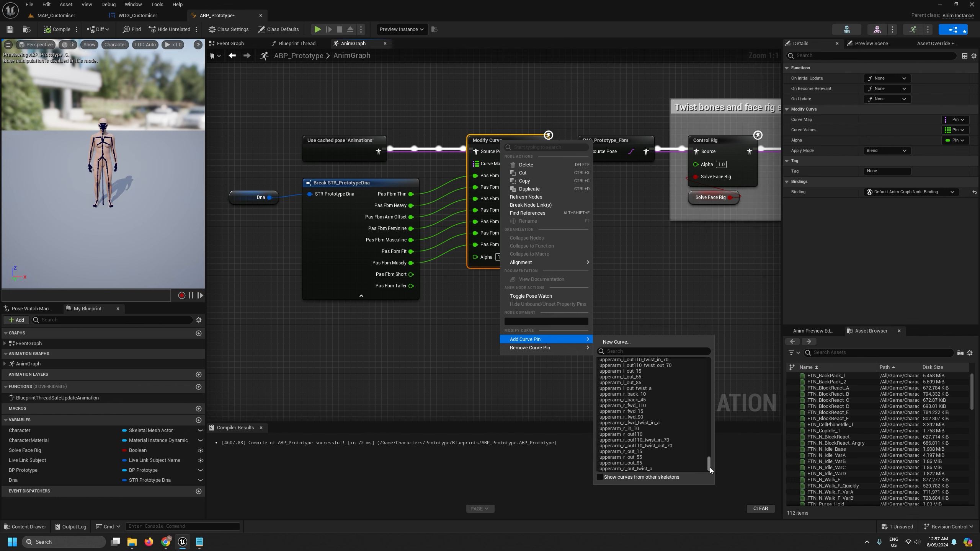
pyautogui.click(626, 352)
pyautogui.write('sh')
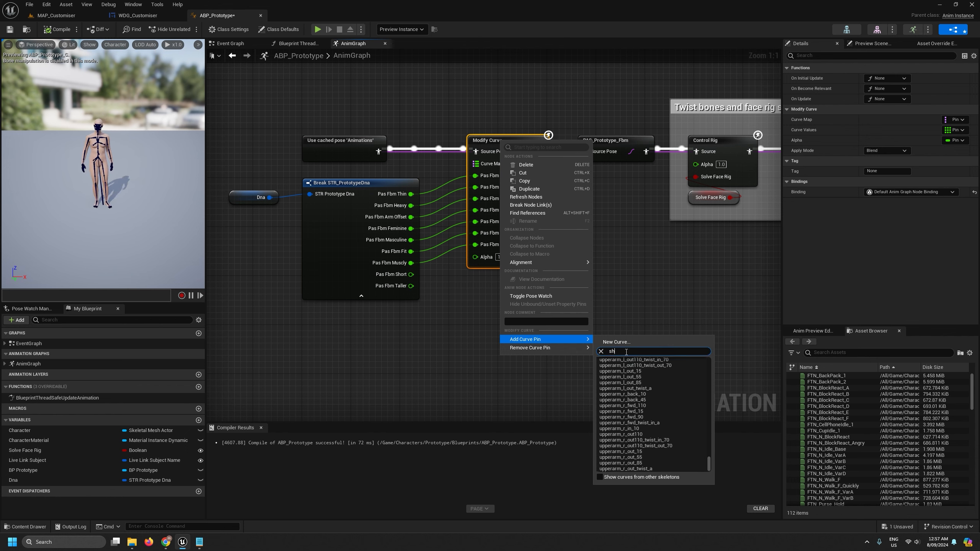
pyautogui.write('ort')
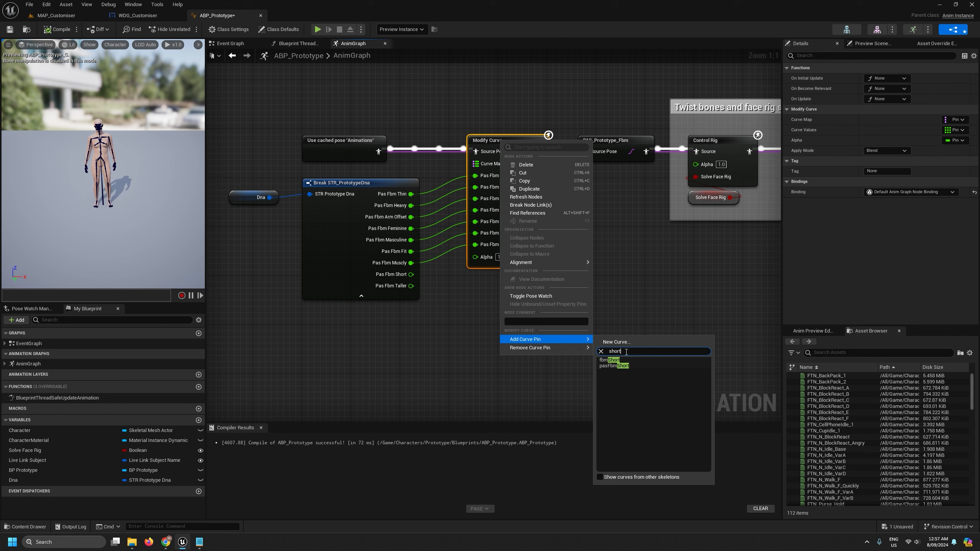
pyautogui.click(622, 366)
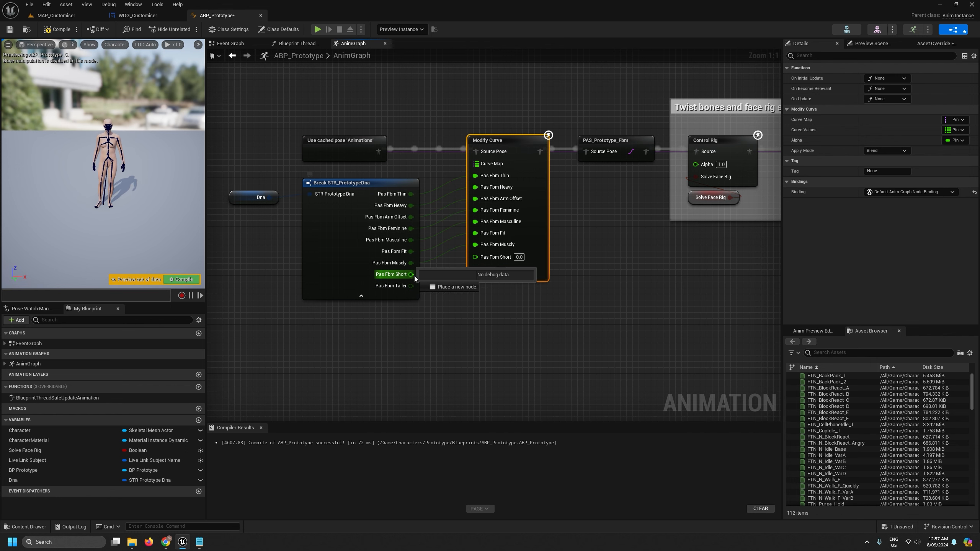
# Connect the Pas Fbm Short output of Break STR_PrototypeDna to the matching Modify Curve pin, and compile and save ABP_Prototype
pyautogui.moveTo(412, 275); pyautogui.dragTo(485, 256)
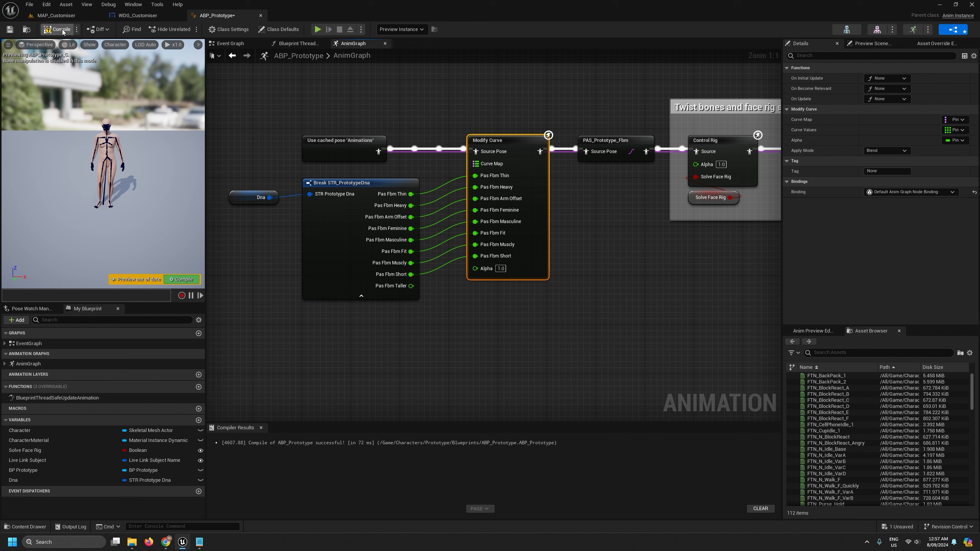
pyautogui.click(10, 32)
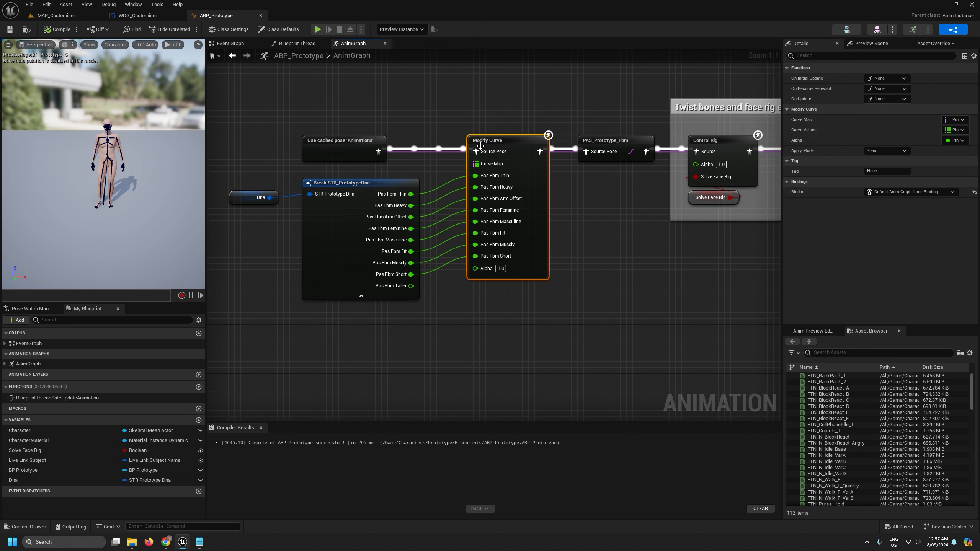
# Search the curves that can be added as pins to Modify Curve for "tall", and dismiss the list without adding one
pyautogui.rightClick(491, 142)
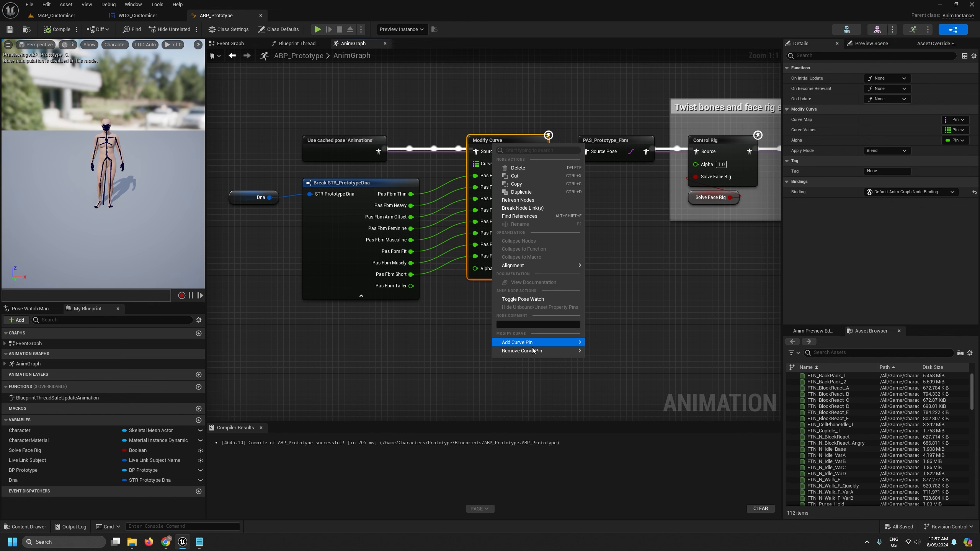
pyautogui.moveTo(533, 343)
pyautogui.moveTo(699, 367); pyautogui.dragTo(699, 447)
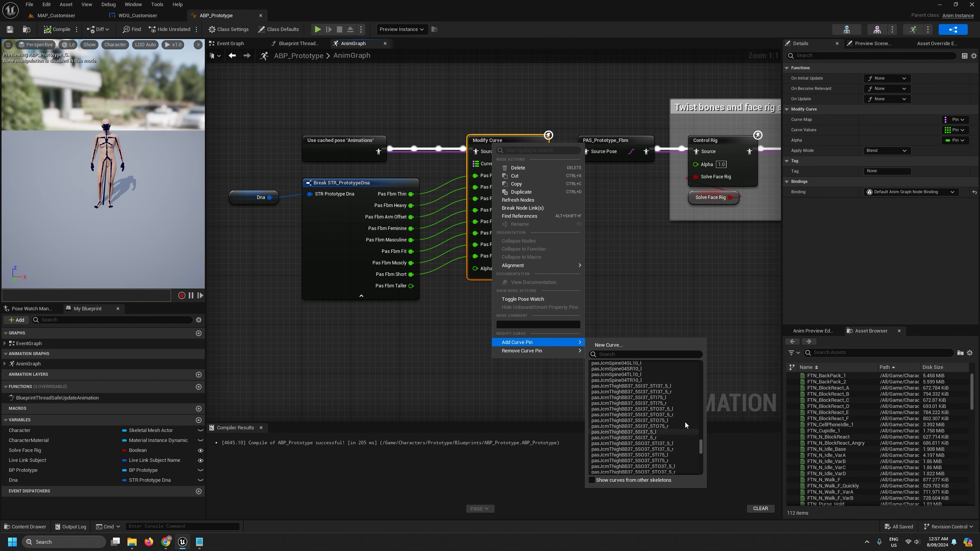
pyautogui.click(614, 354)
pyautogui.write('tall')
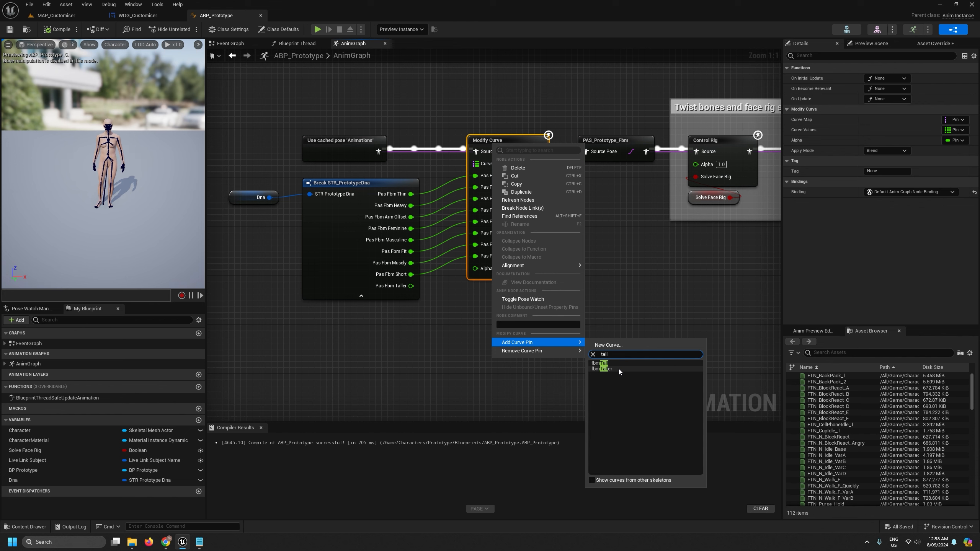
pyautogui.click(638, 310)
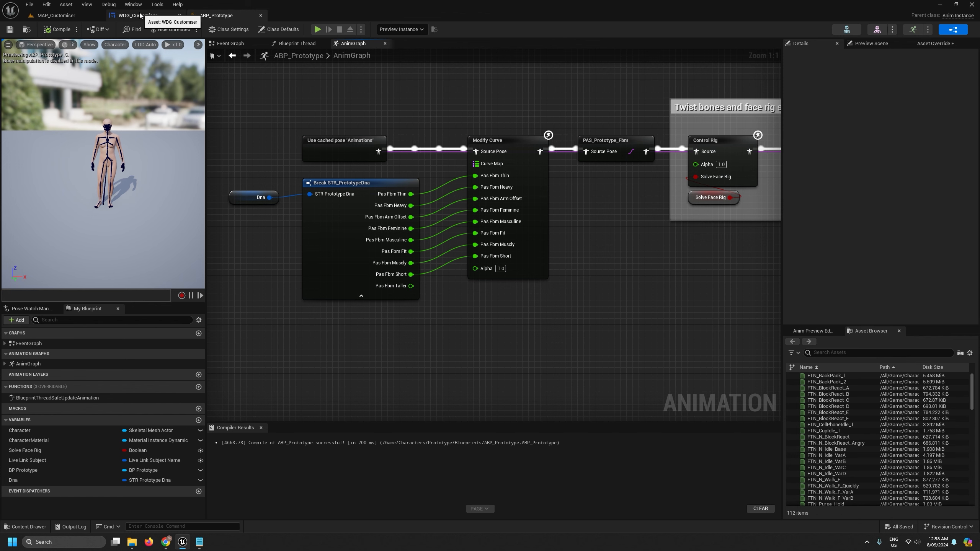
# Close the WDG_Customiser and ABP_Prototype editors, and briefly play-test the MAP_Customiser level
pyautogui.click(169, 15)
pyautogui.click(179, 15)
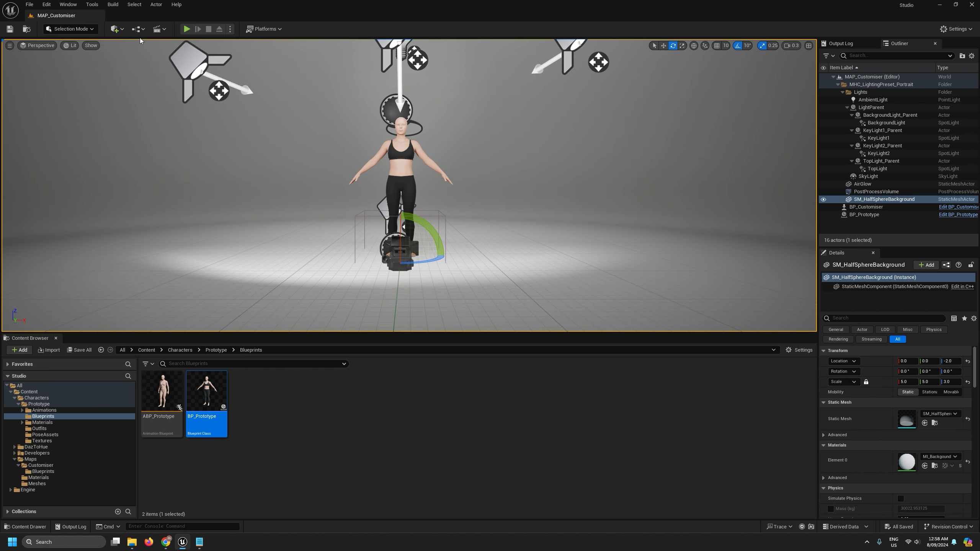
pyautogui.hotkey('alt', 'p')
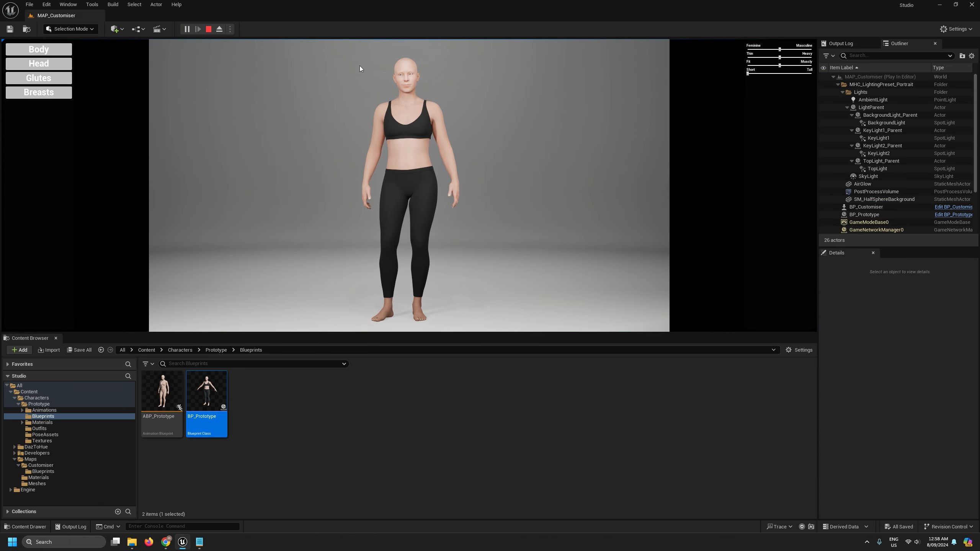
pyautogui.click(211, 30)
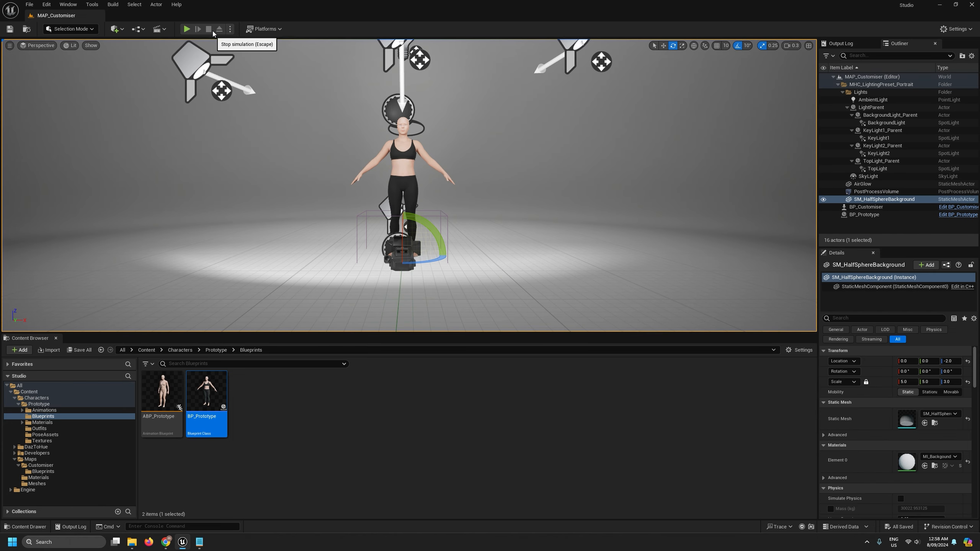
# Open WDG_Customiser, set the flsShortTall slider's Slider Min to -1.0, then compile, save and close the widget
pyautogui.click(50, 472)
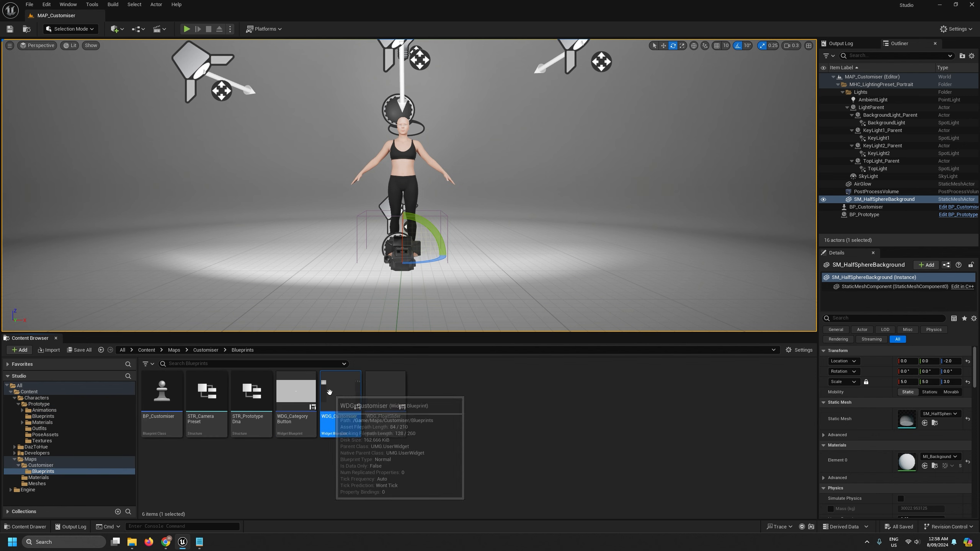
pyautogui.doubleClick(340, 394)
pyautogui.click(645, 177)
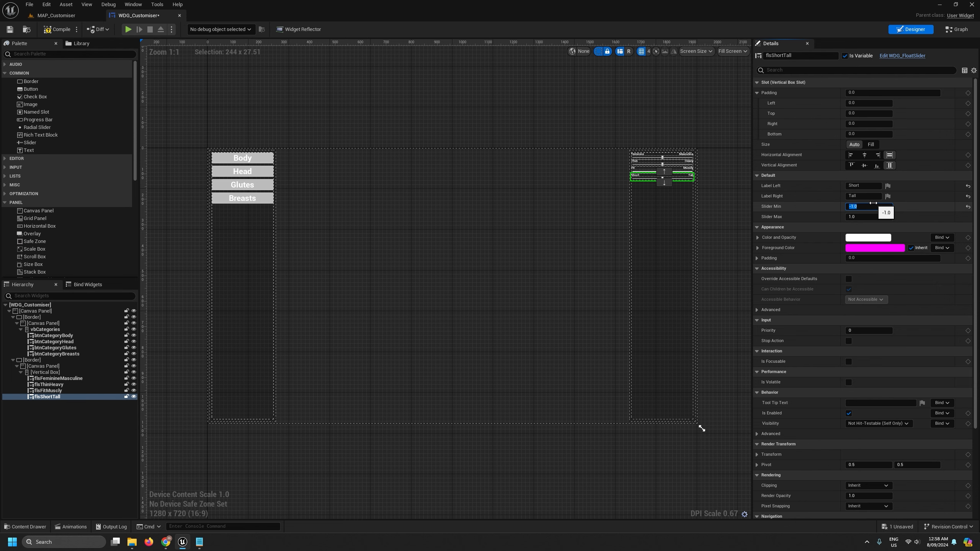
pyautogui.click(61, 30)
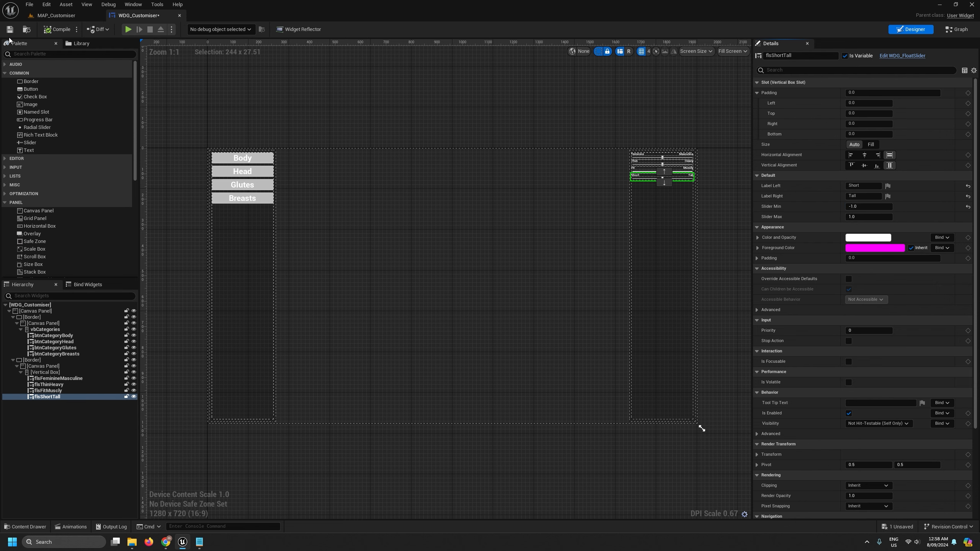
pyautogui.click(179, 15)
# Play the level, test the Short/Tall slider towards its Short end, and stop the simulation
pyautogui.hotkey('alt', 'p')
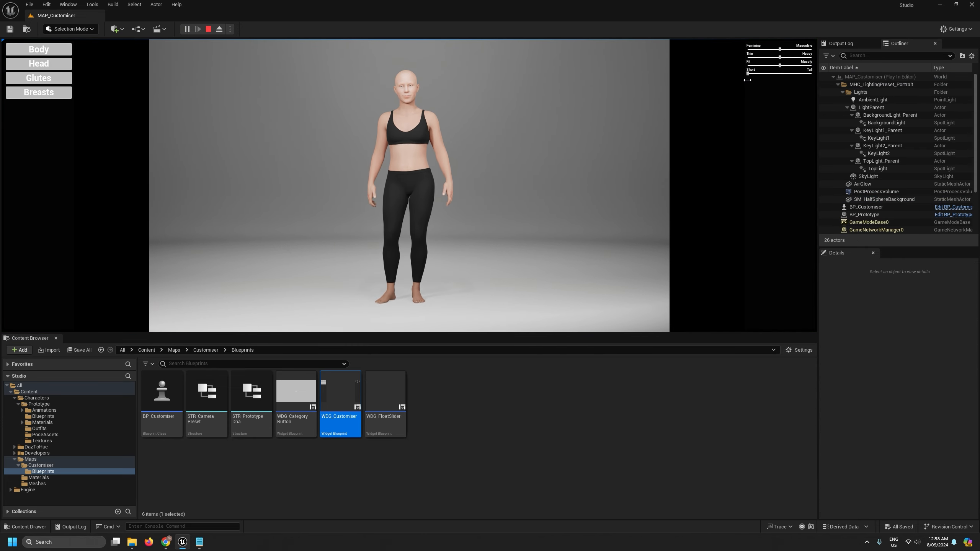
pyautogui.moveTo(761, 75); pyautogui.dragTo(746, 104)
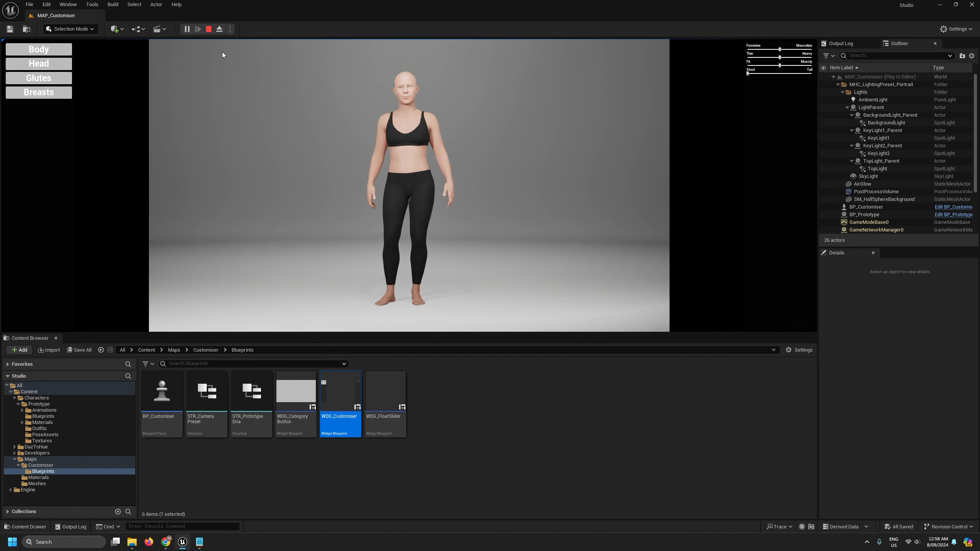
pyautogui.press('Escape')
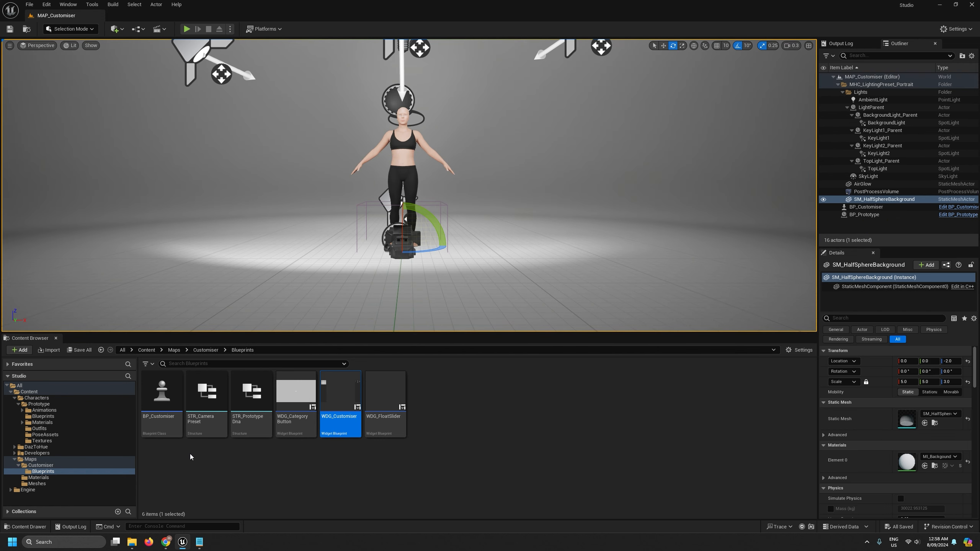
# Search the curve list of the SKL_Prototype skeleton in Characters/Prototype for "tall" and close the skeleton editor
pyautogui.click(52, 404)
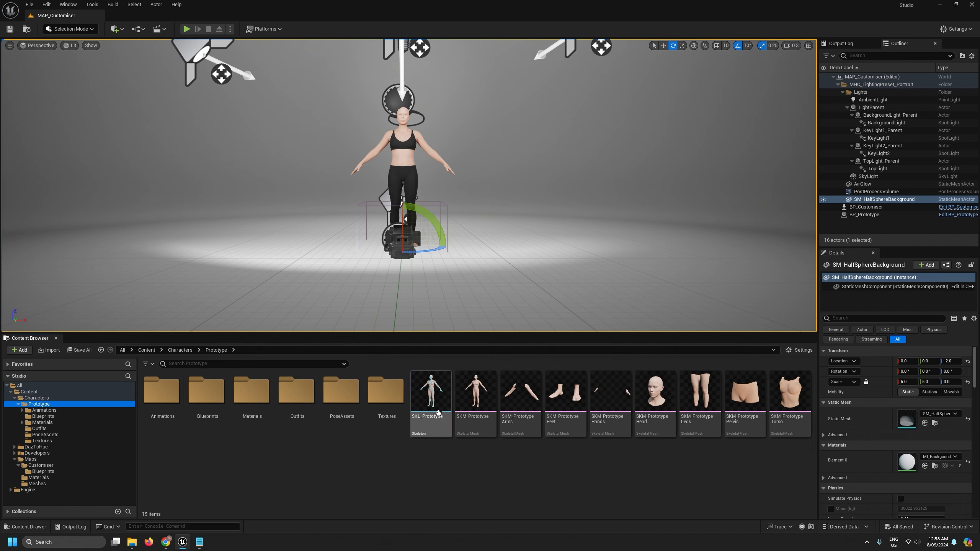
pyautogui.doubleClick(430, 392)
pyautogui.click(668, 120)
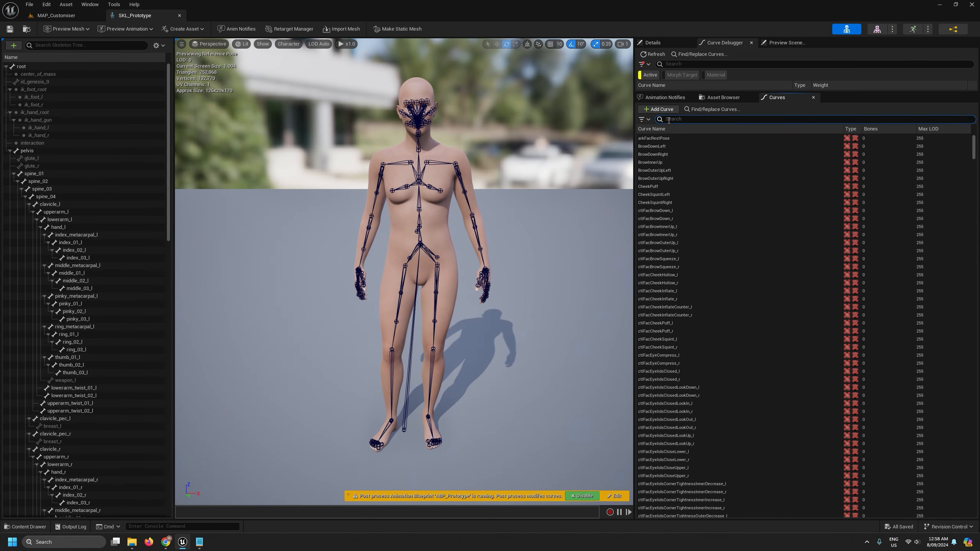
pyautogui.write('tall')
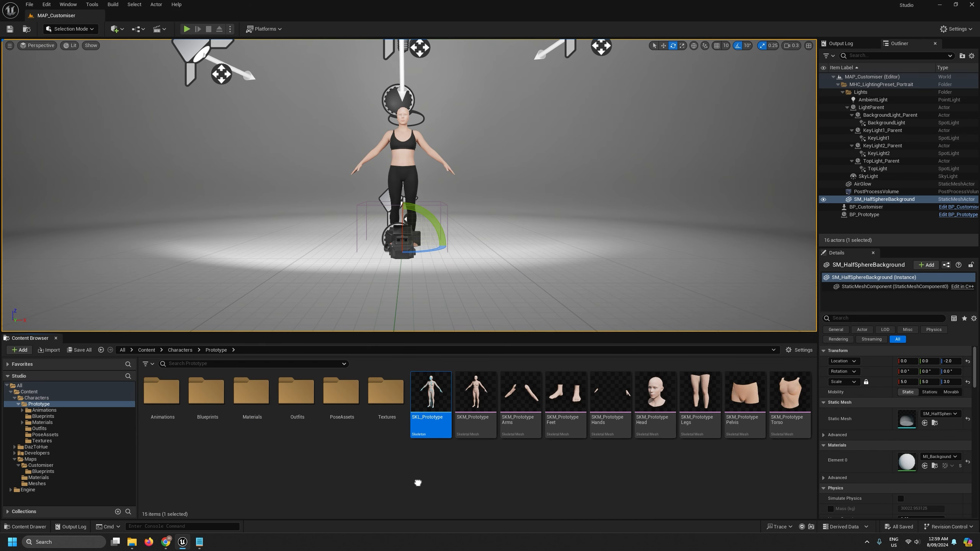
pyautogui.click(346, 473)
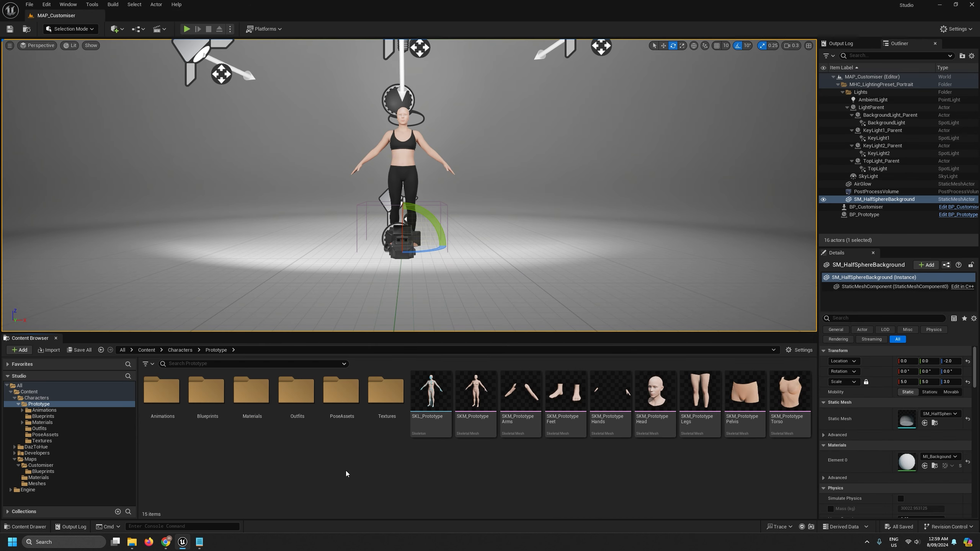
# Open the SKM_Prototype skeletal mesh from the Prototype folder and filter its curve list by Morph Target
pyautogui.click(44, 410)
pyautogui.click(46, 416)
pyautogui.click(38, 404)
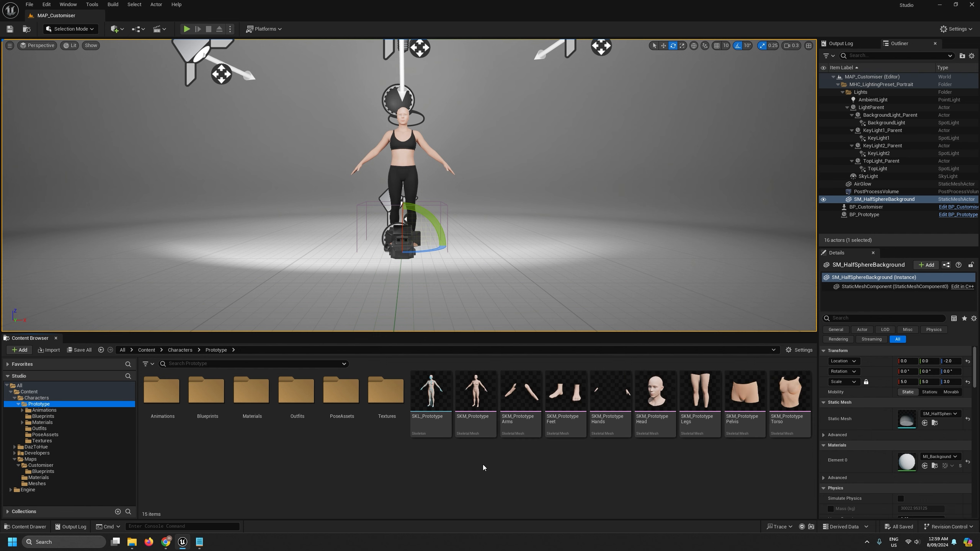
pyautogui.moveTo(486, 403)
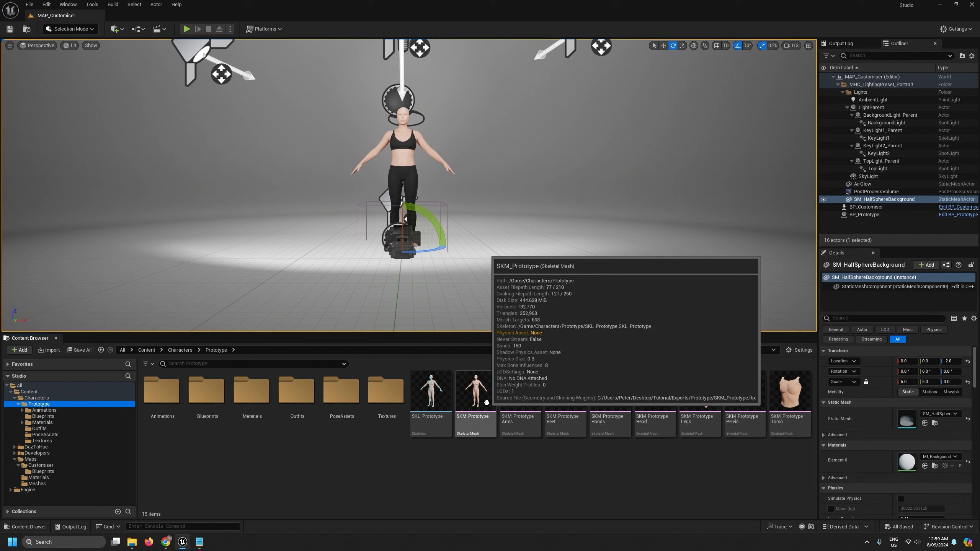
pyautogui.doubleClick(486, 402)
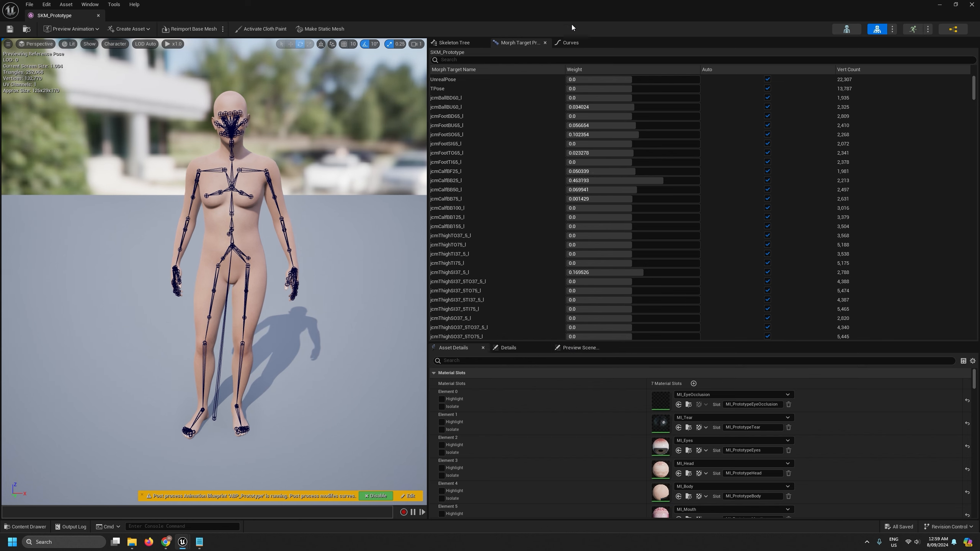
pyautogui.click(569, 43)
pyautogui.click(434, 66)
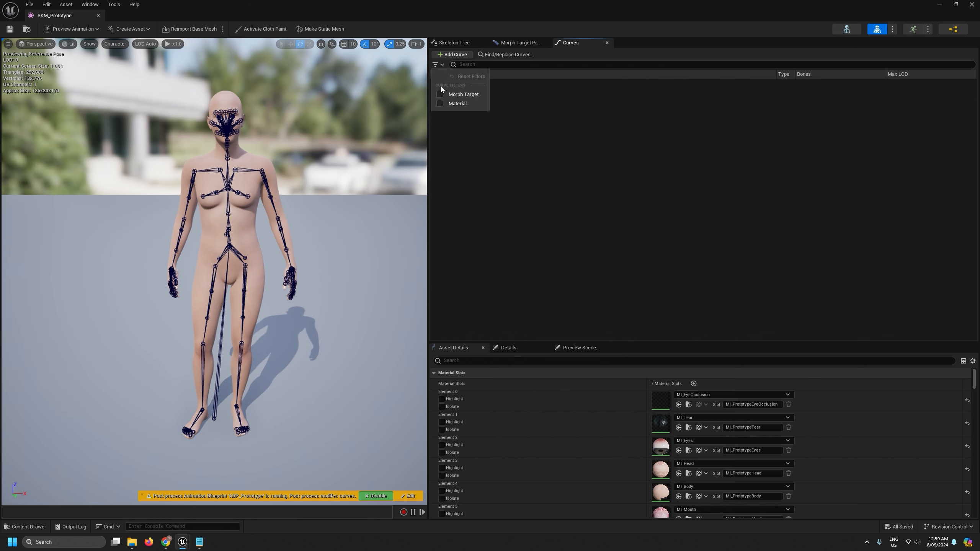
pyautogui.click(443, 94)
pyautogui.click(491, 99)
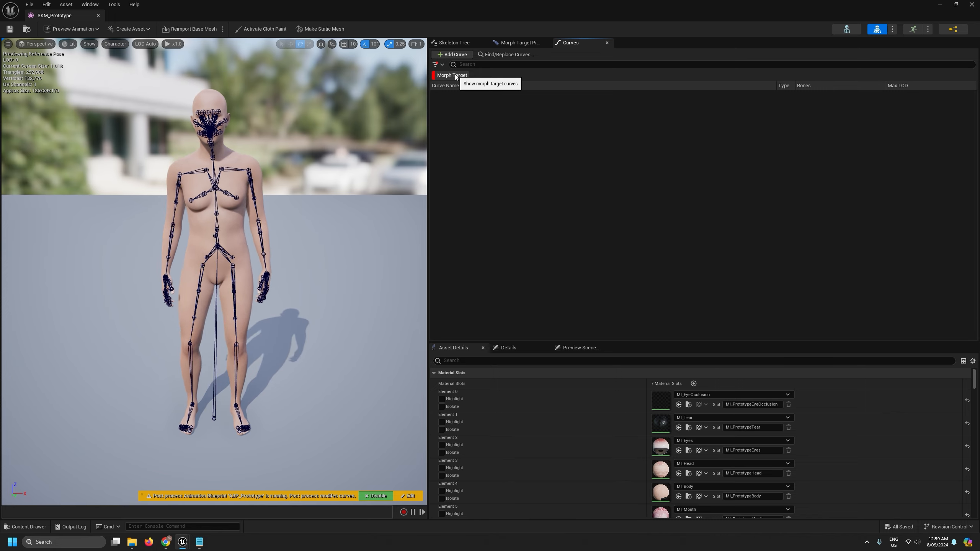
# Compare SKM_Prototype's morph target list with its curve list and close the mesh editor
pyautogui.click(513, 43)
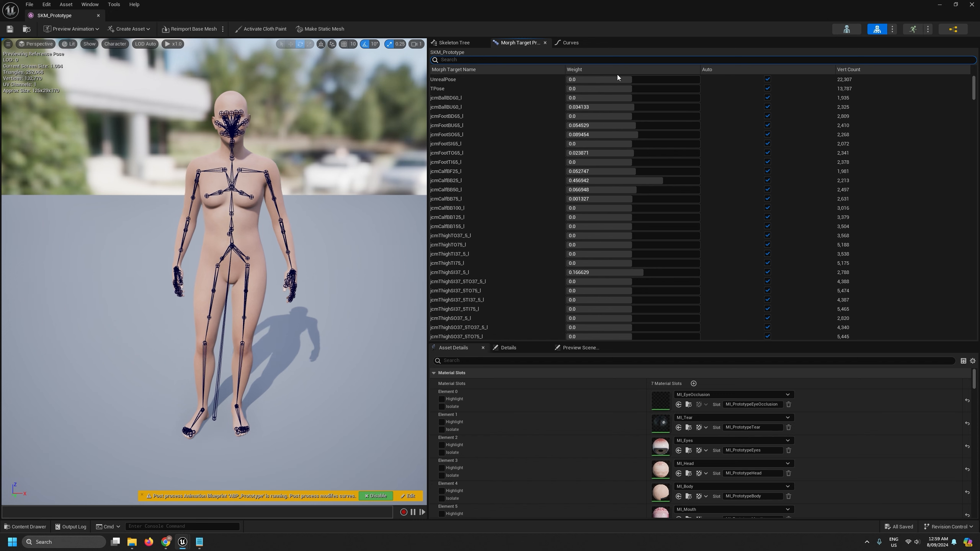
pyautogui.click(567, 43)
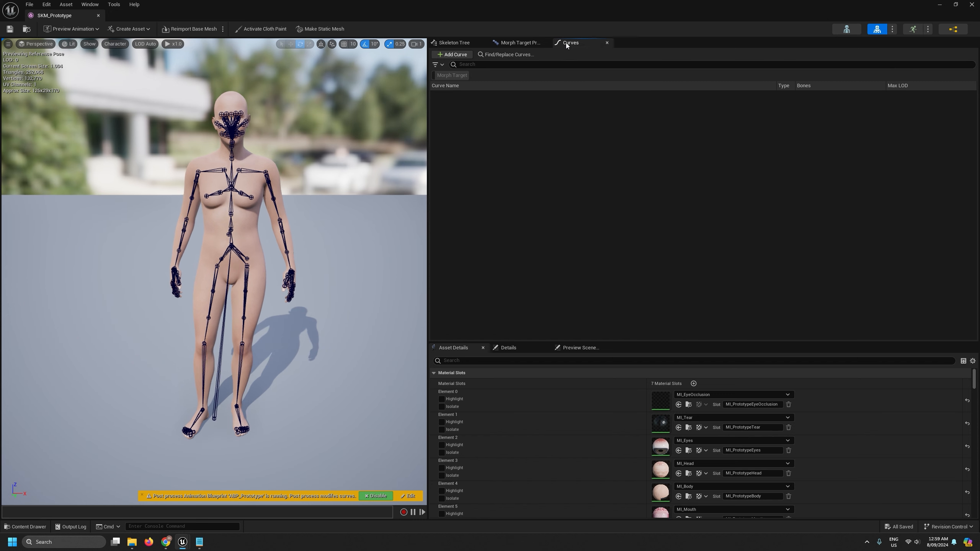
pyautogui.click(98, 15)
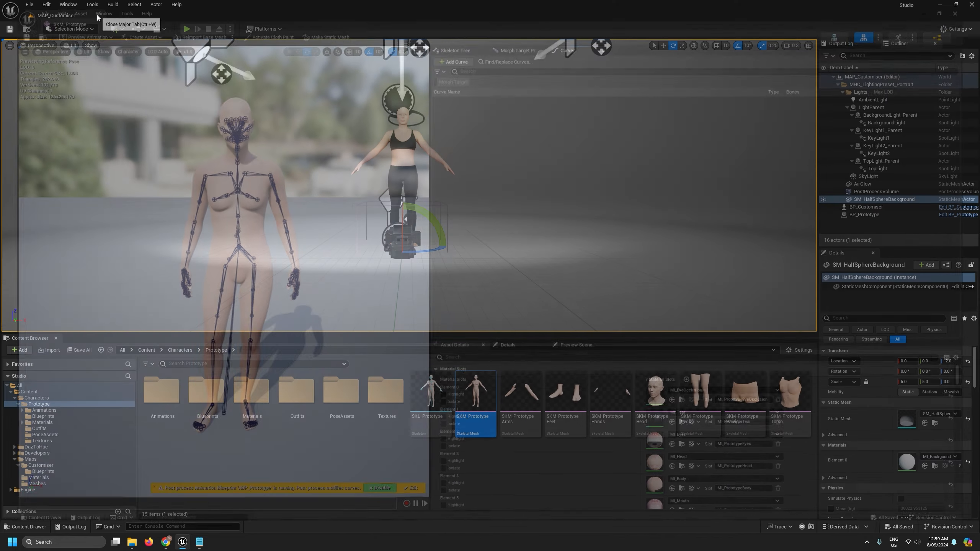
# Open the SKM_PrototypeArms skeletal mesh, enlarge its Asset Details area, and search its morph targets for "tall"
pyautogui.click(529, 454)
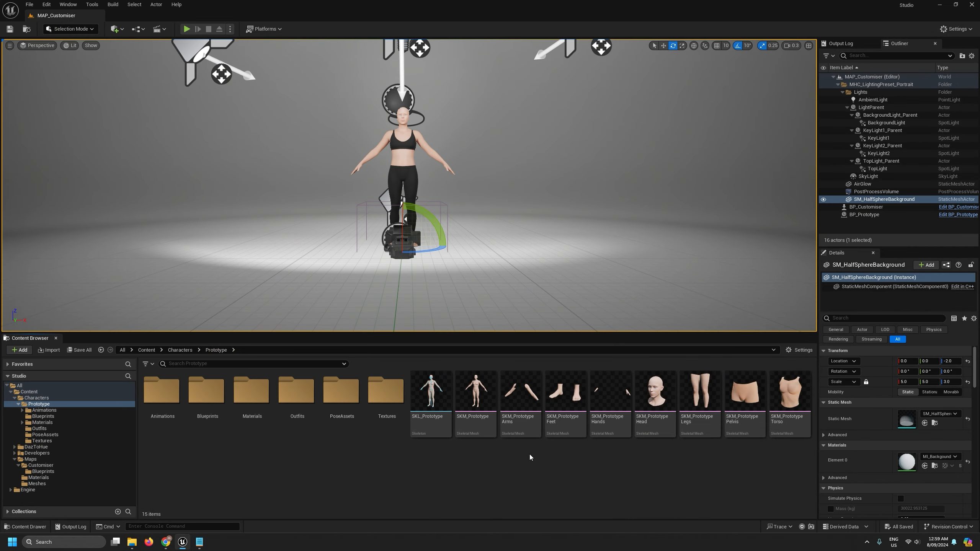
pyautogui.doubleClick(531, 404)
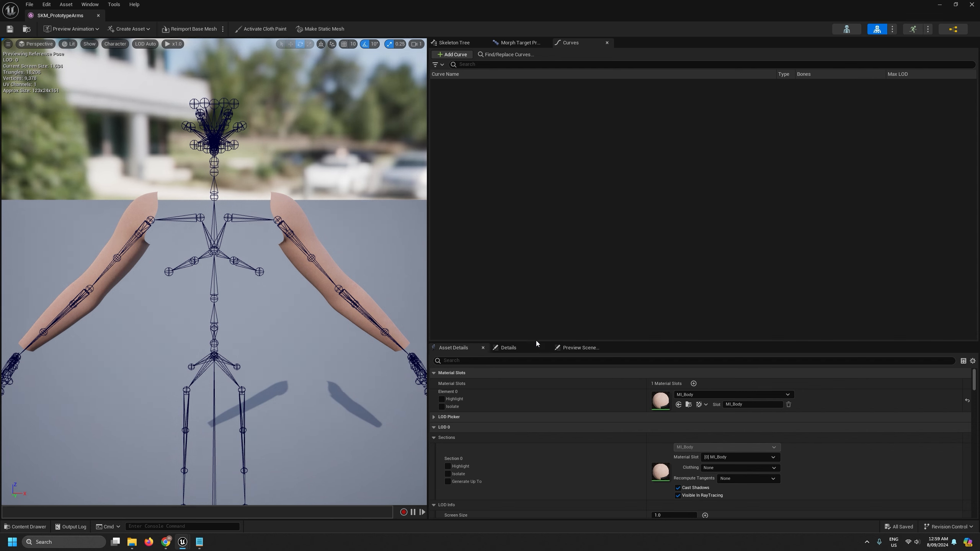
pyautogui.moveTo(539, 342); pyautogui.dragTo(536, 224)
pyautogui.click(518, 43)
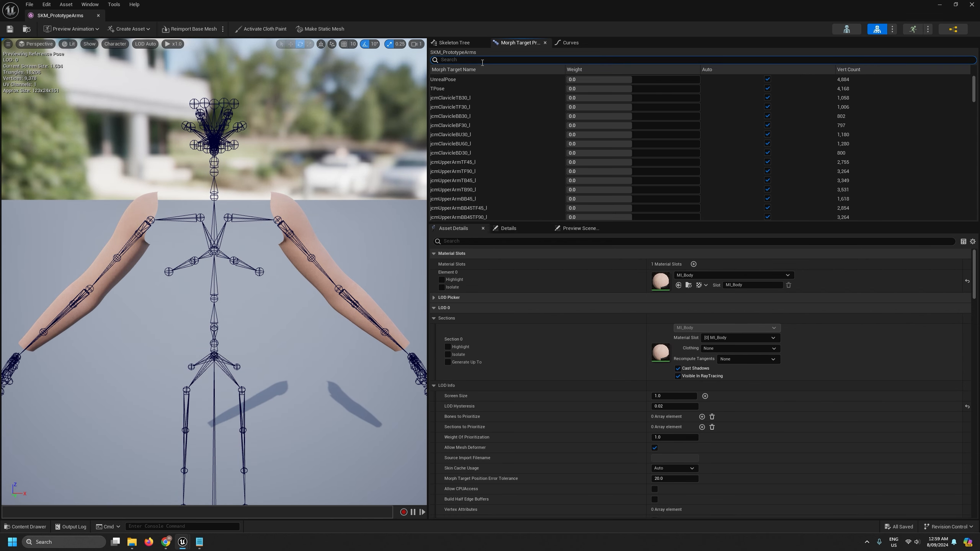
pyautogui.write('tall')
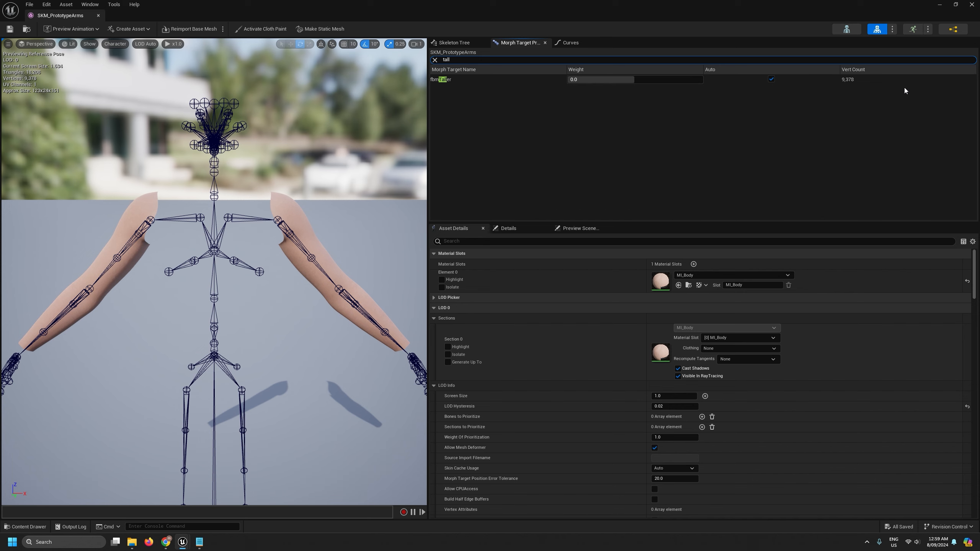
# Close the SKM_PrototypeArms mesh editor and the FbmPoseAssetNames.txt text file
pyautogui.click(683, 81)
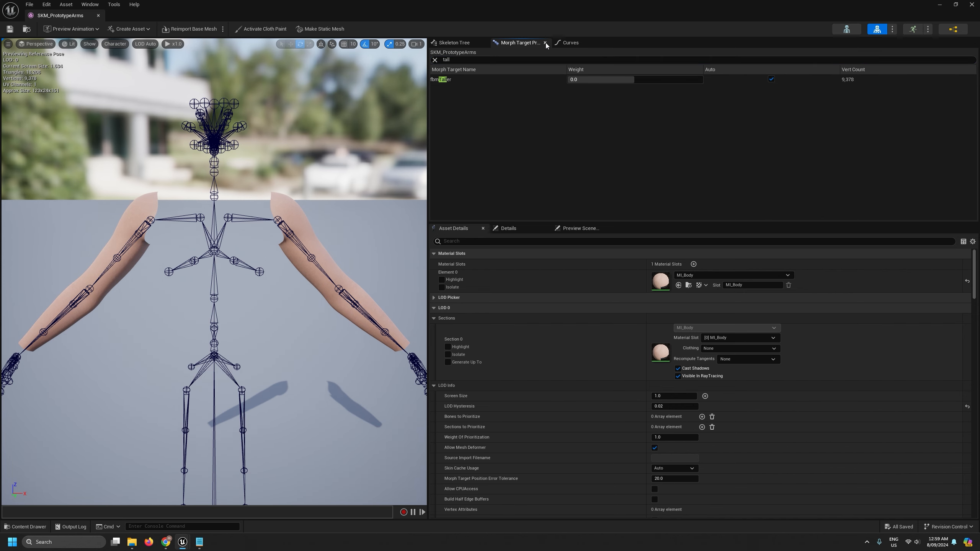
pyautogui.click(98, 15)
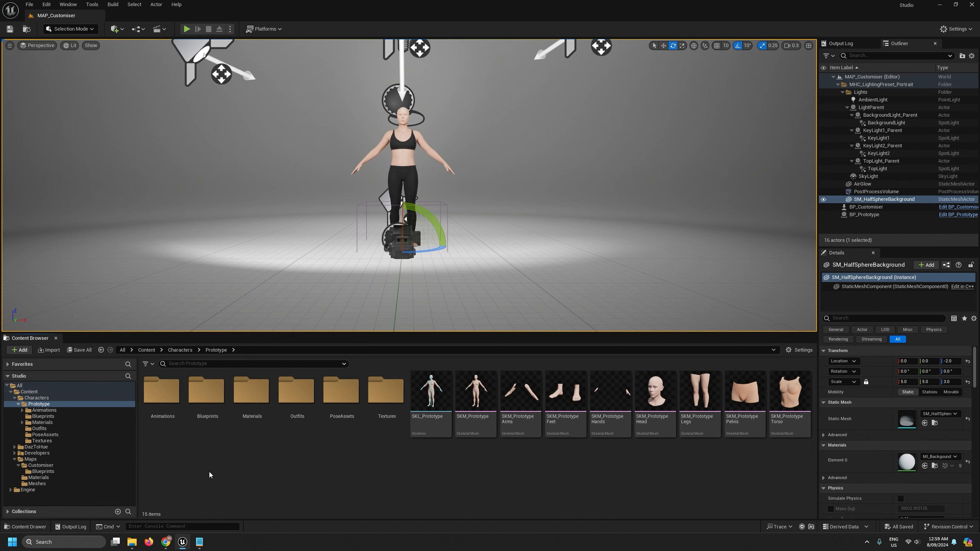
pyautogui.click(199, 542)
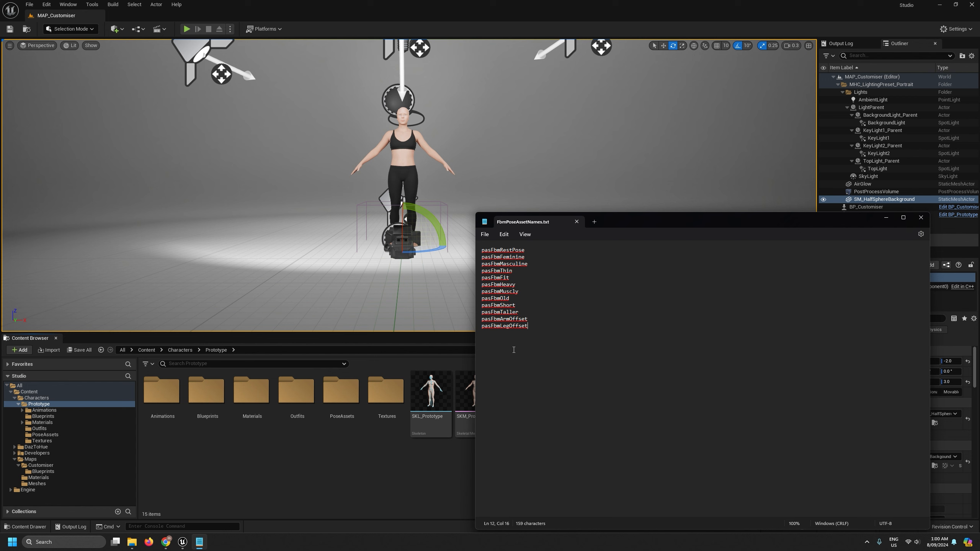
pyautogui.click(921, 218)
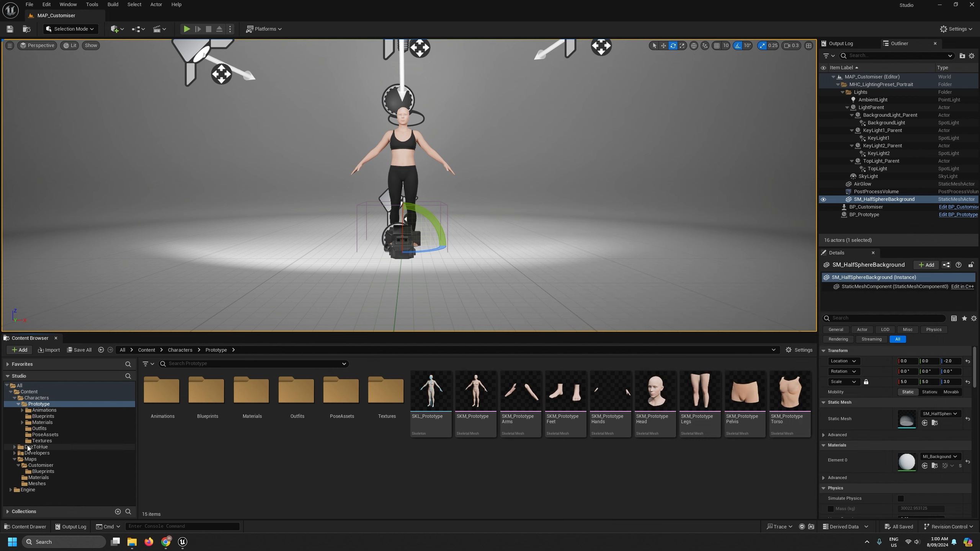
# Collapse the Maps folder, expand Animations, and open the Prototype character's PoseAssets folder
pyautogui.click(14, 459)
pyautogui.click(22, 409)
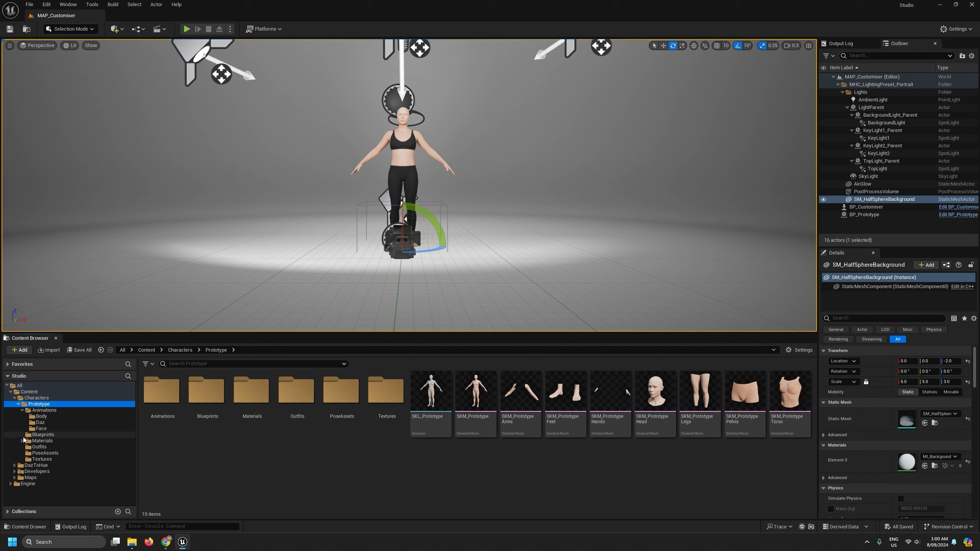
pyautogui.click(43, 453)
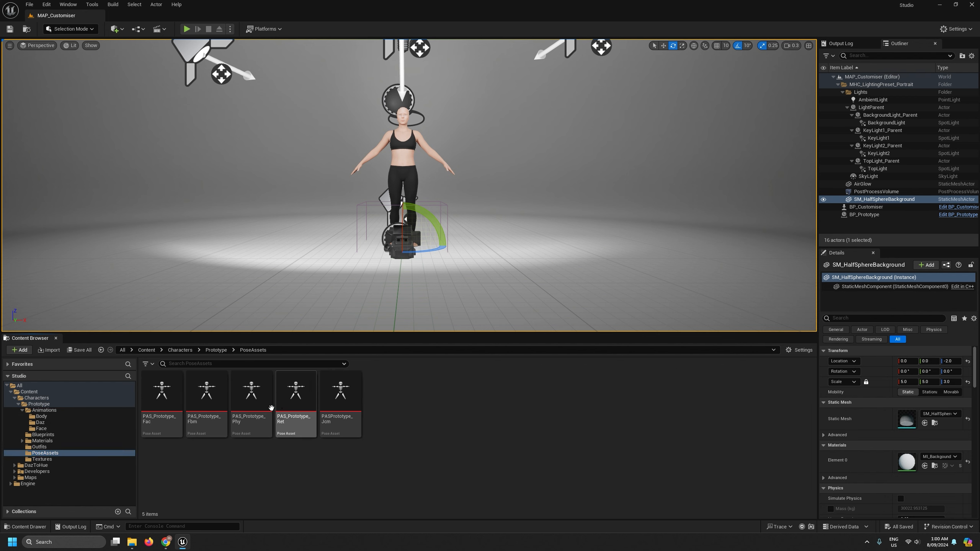
# Force delete the PAS_Prototype_Fbm pose asset and save all changes
pyautogui.click(251, 390)
pyautogui.click(340, 389)
pyautogui.click(217, 391)
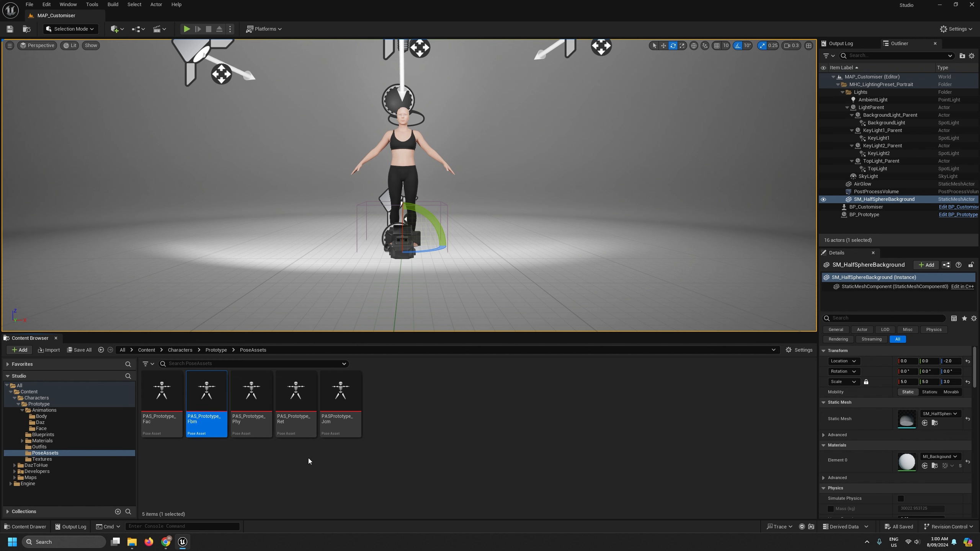
pyautogui.click(30, 5)
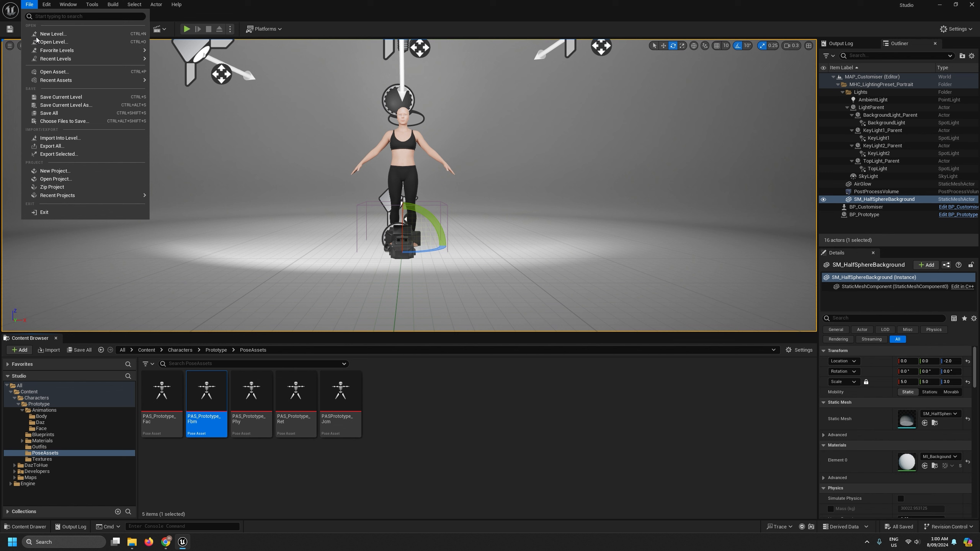
pyautogui.click(60, 115)
pyautogui.rightClick(207, 394)
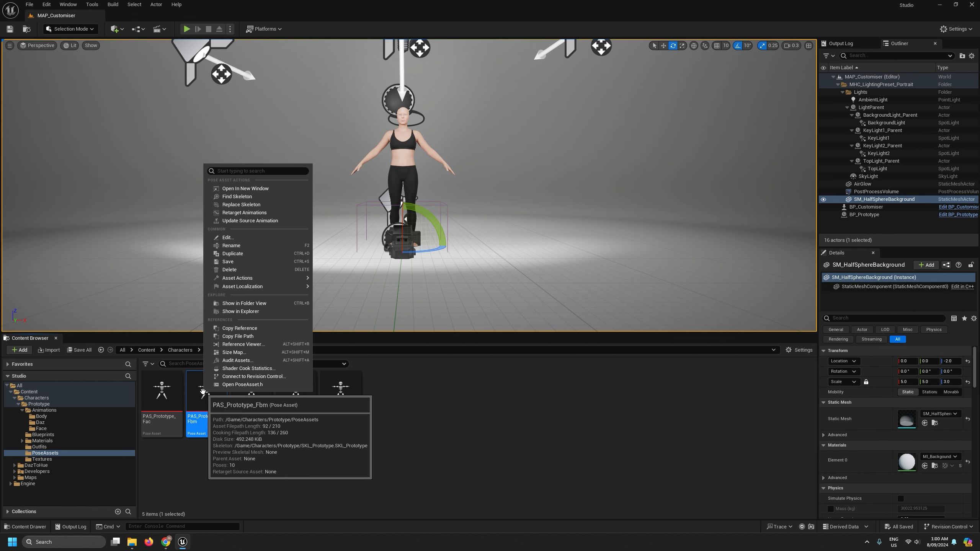
pyautogui.click(245, 270)
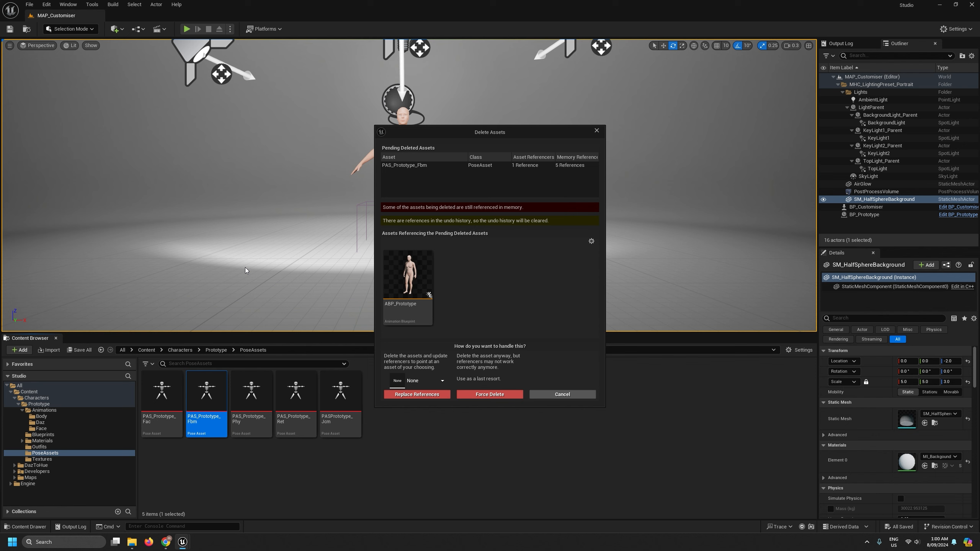
pyautogui.click(465, 393)
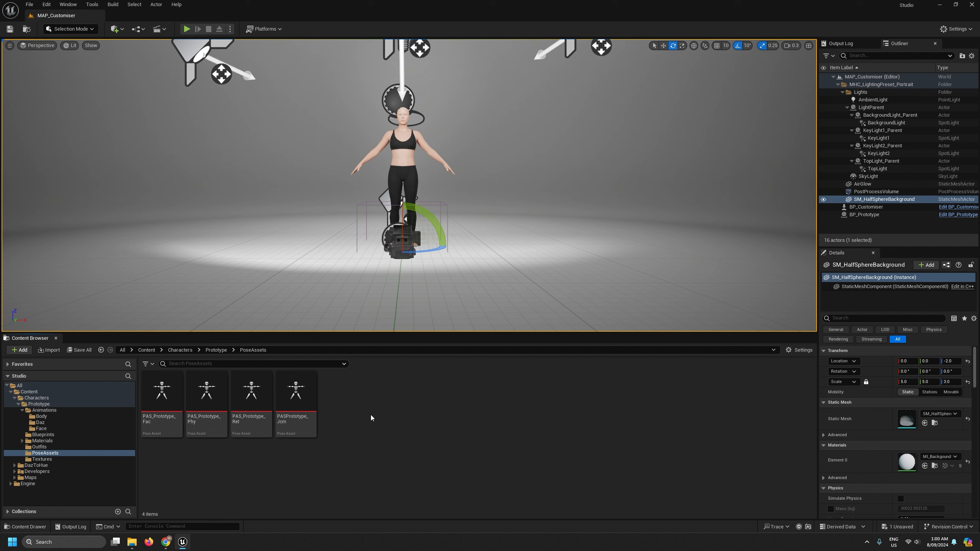
pyautogui.click(30, 4)
pyautogui.click(48, 101)
# Choose SKM_PrototypeHeadFbmPoseAsset.fbx from the Exports Prototype folder for import into PoseAssets
pyautogui.click(39, 404)
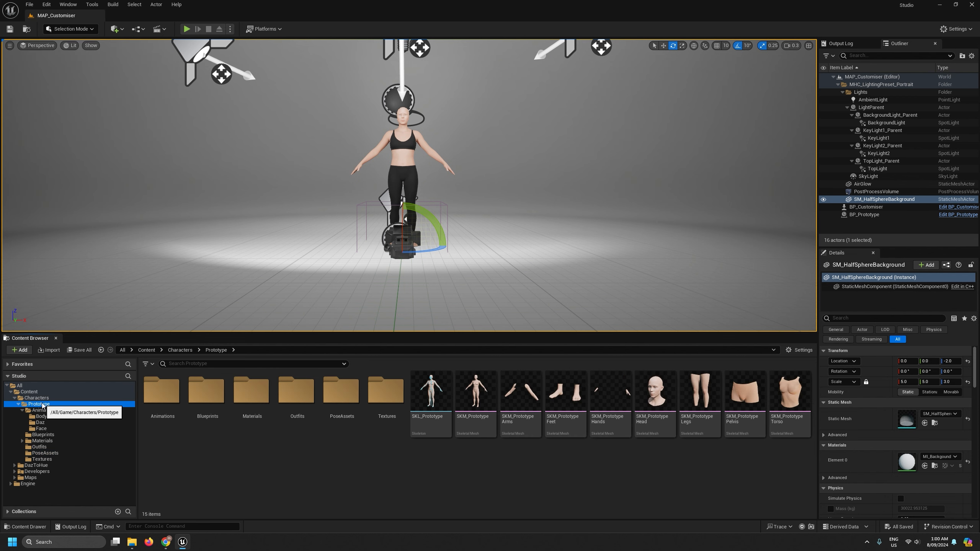
pyautogui.click(44, 453)
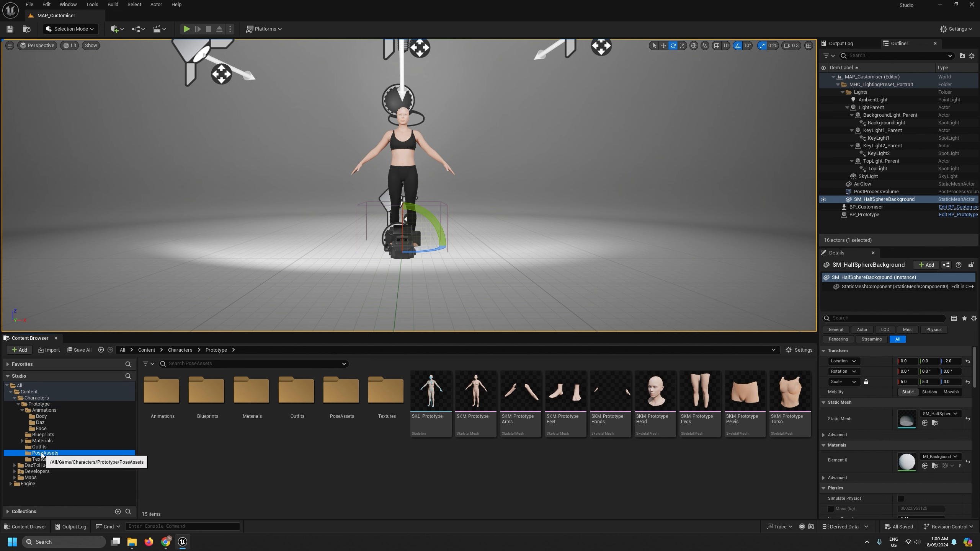
pyautogui.rightClick(356, 403)
pyautogui.click(415, 119)
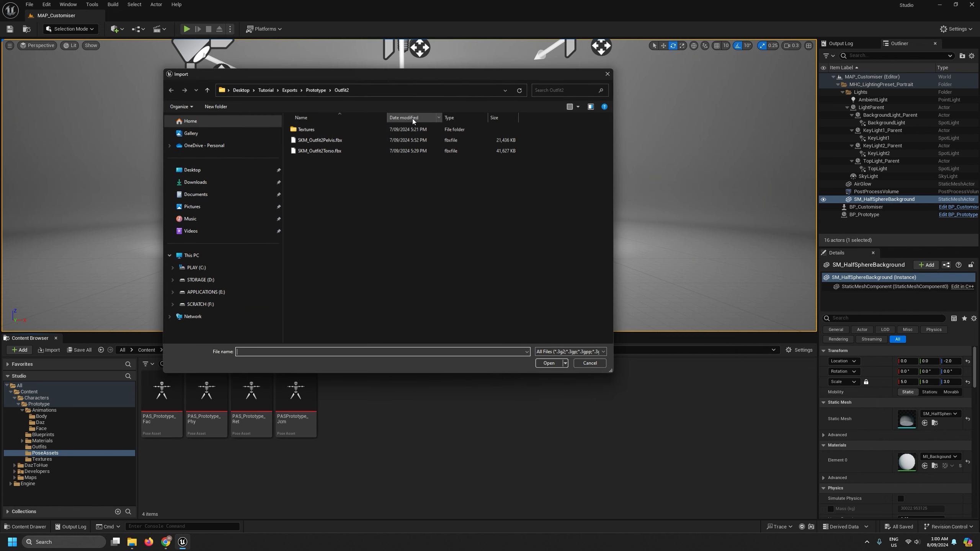
pyautogui.click(315, 92)
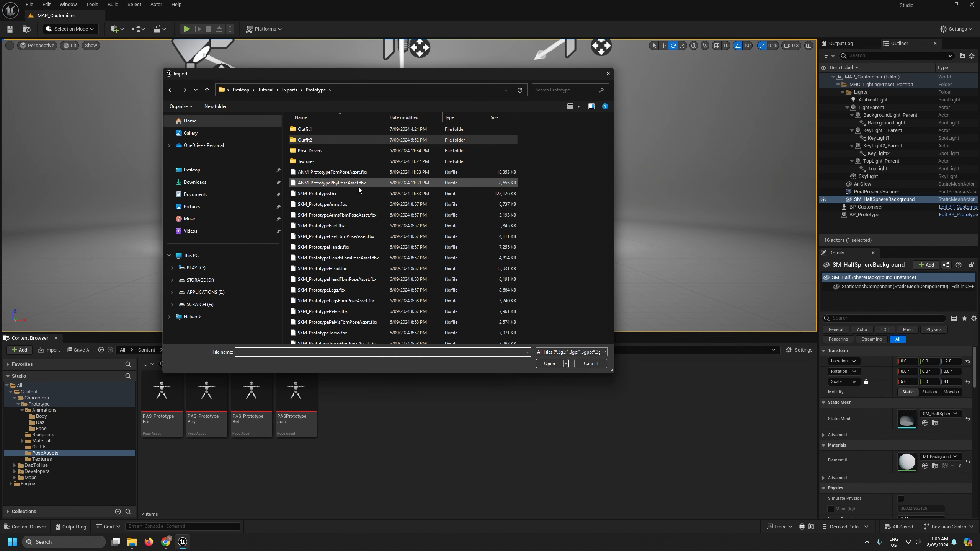
pyautogui.click(350, 215)
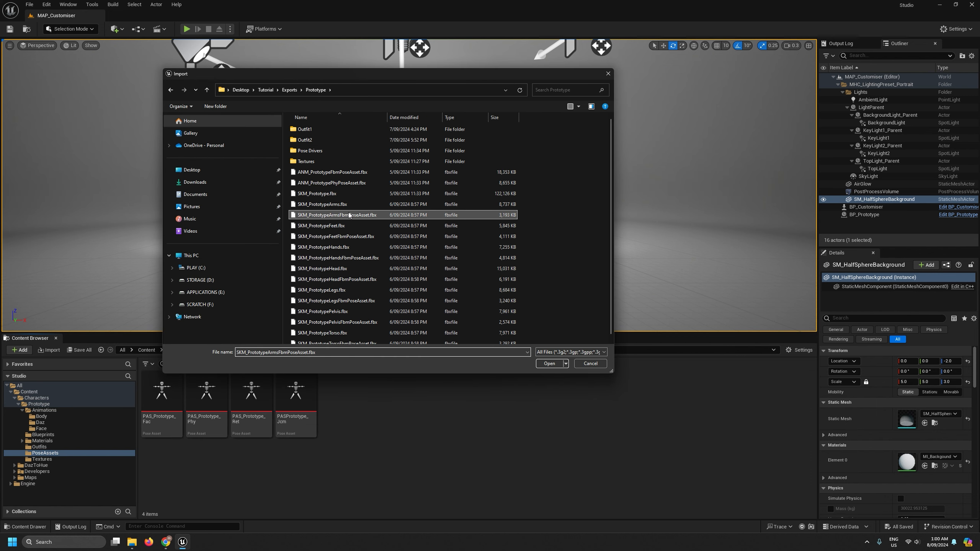
pyautogui.doubleClick(341, 279)
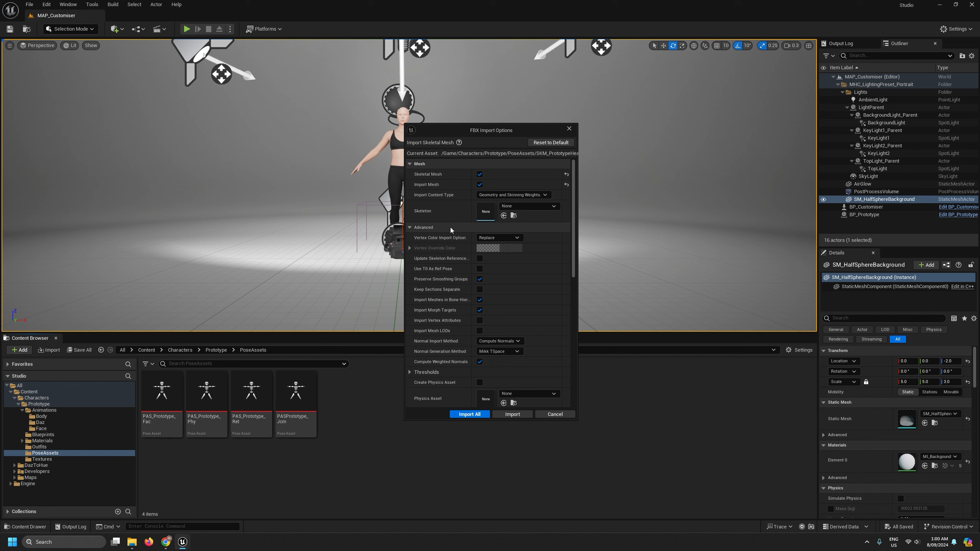
# Import the FBX onto the SKL_Prototype skeleton with Import Mesh turned off, and save all assets
pyautogui.click(528, 206)
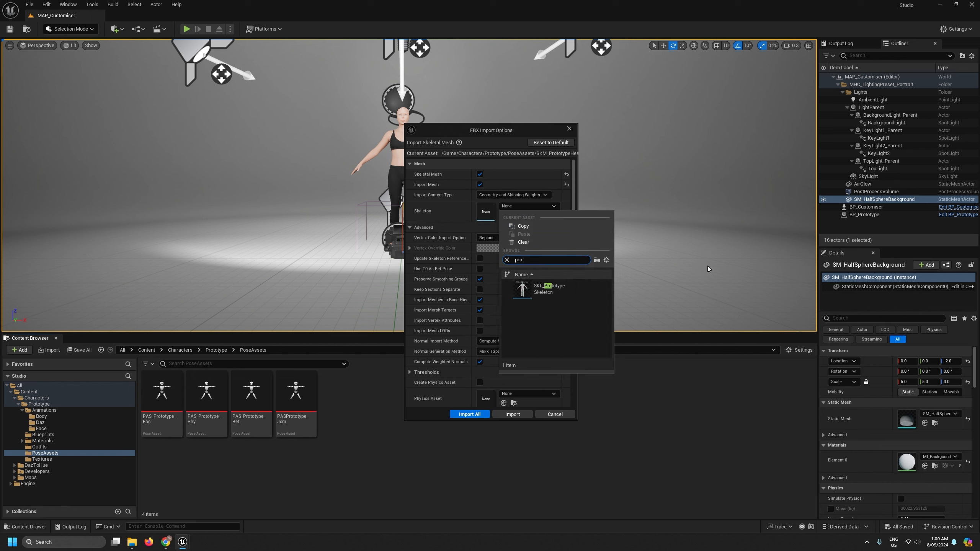
pyautogui.click(549, 288)
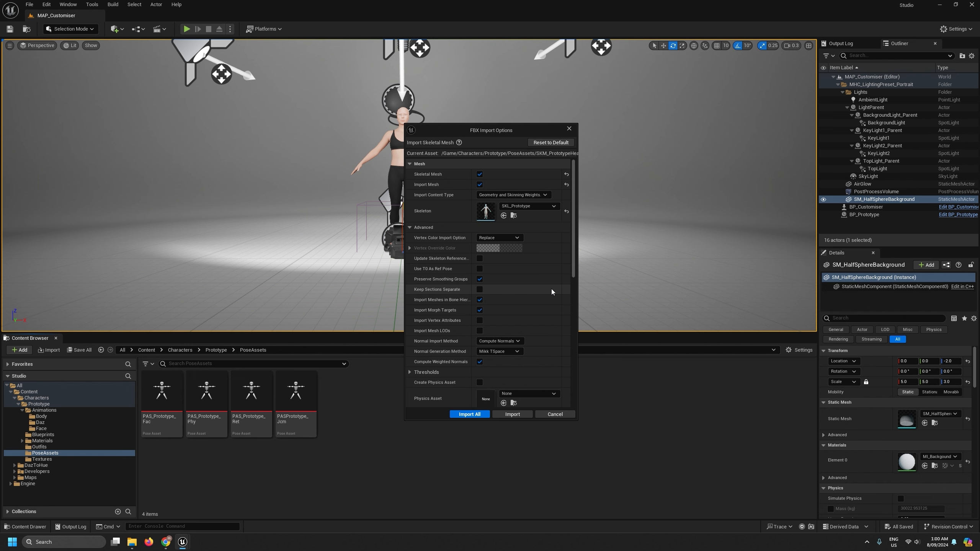
pyautogui.scroll(-2, 551, 292)
pyautogui.scroll(-3, 551, 294)
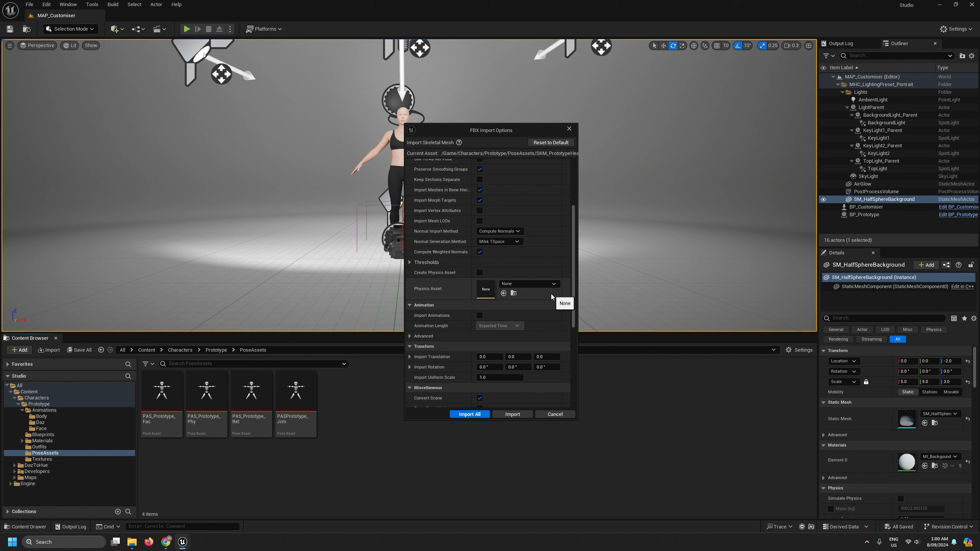
pyautogui.scroll(5, 551, 294)
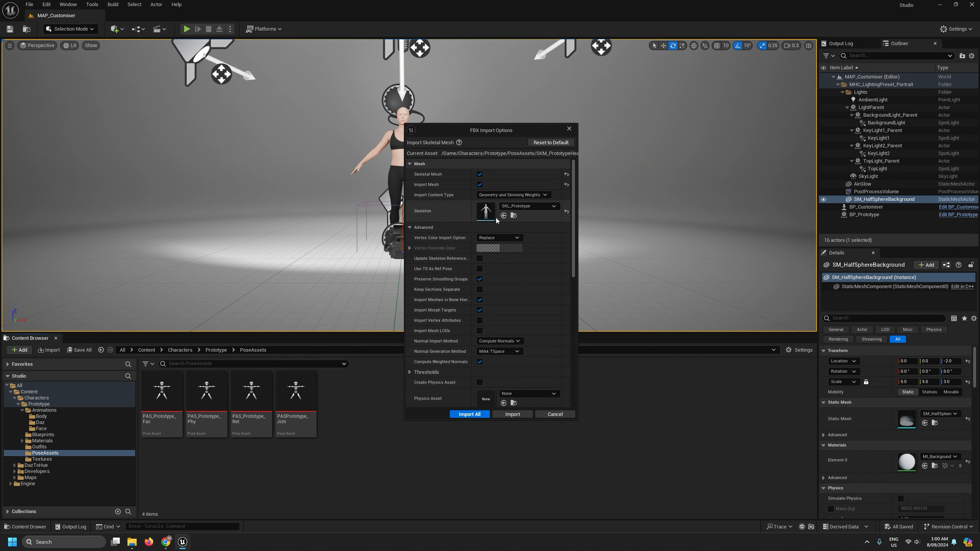
pyautogui.click(480, 185)
pyautogui.click(470, 414)
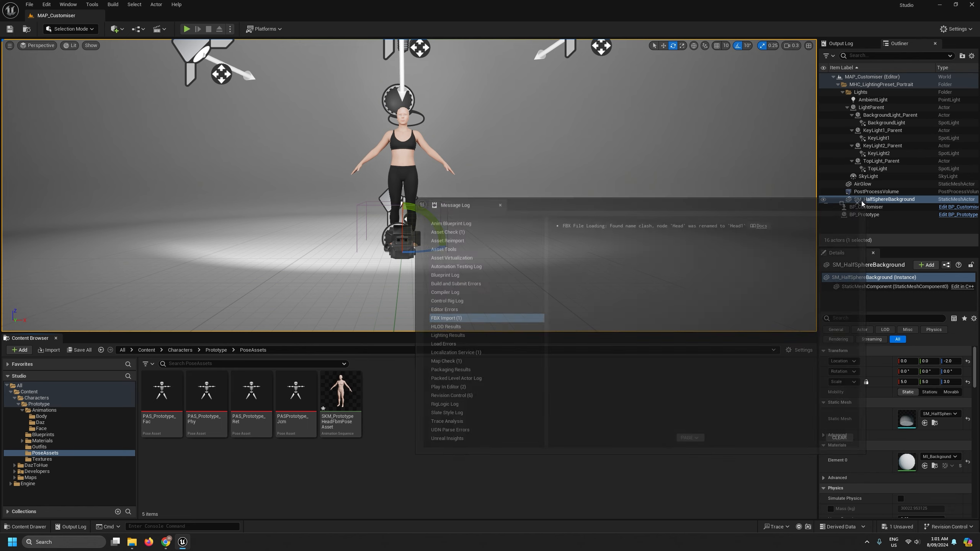
pyautogui.click(29, 5)
pyautogui.click(55, 112)
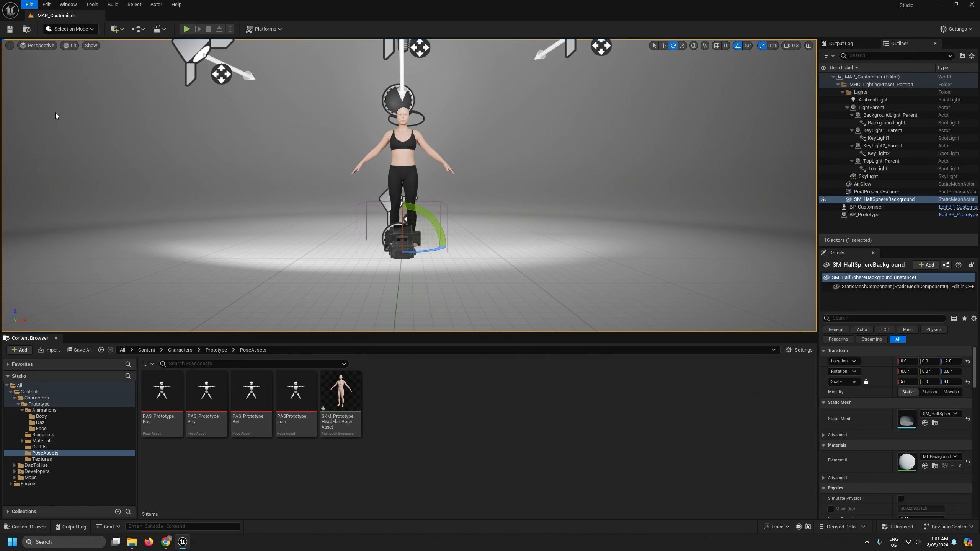
# Open the imported SKM_PrototypeHeadFbmPoseAsset animation and review its curves on the timeline
pyautogui.doubleClick(332, 382)
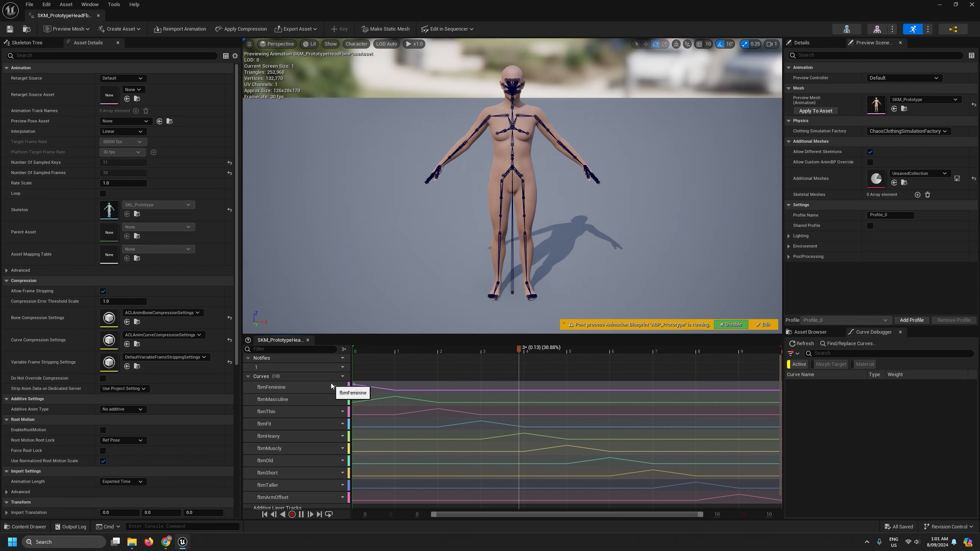
pyautogui.click(447, 347)
pyautogui.scroll(-1, 285, 448)
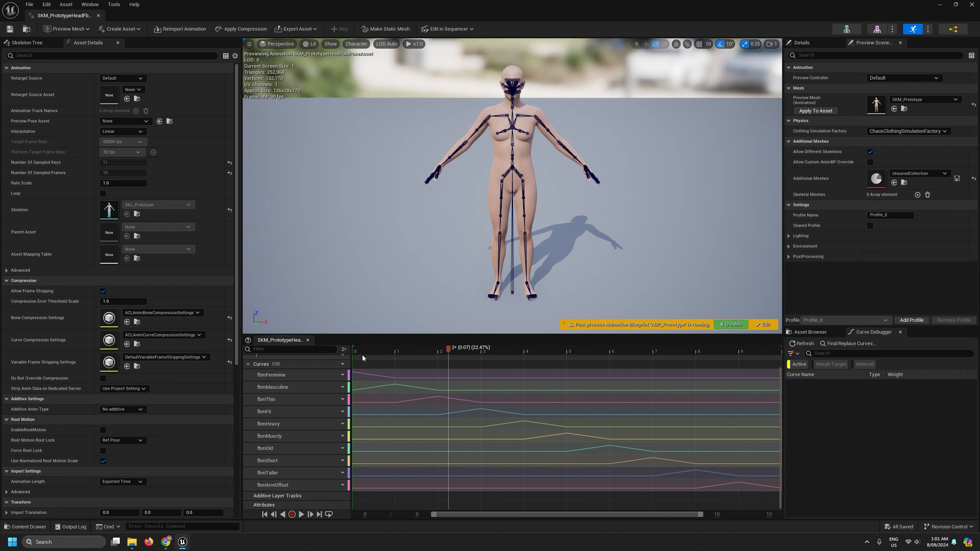
# Switch to File Explorer, open FbmPoseAssetNames.txt, copy all its pose names, and return to the Unreal animation editor
pyautogui.click(134, 545)
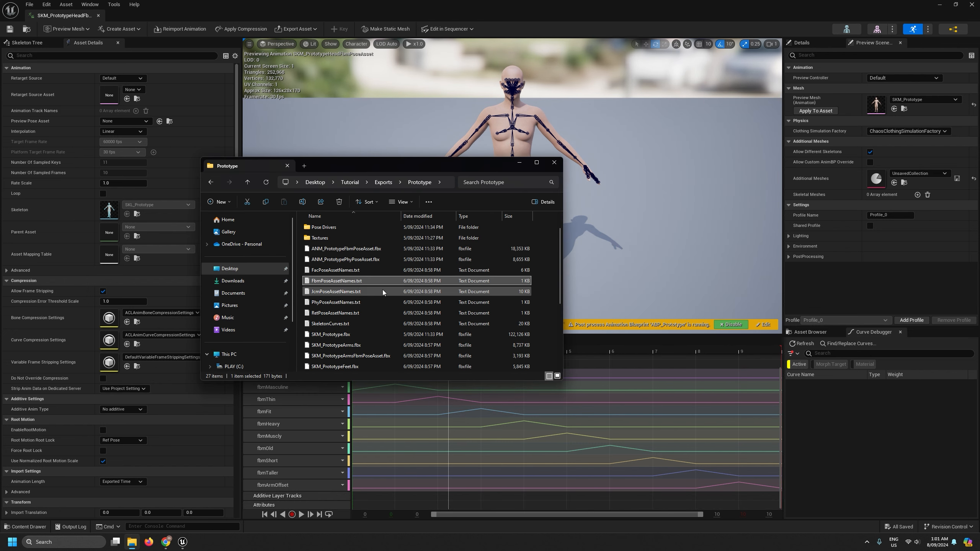
pyautogui.doubleClick(348, 284)
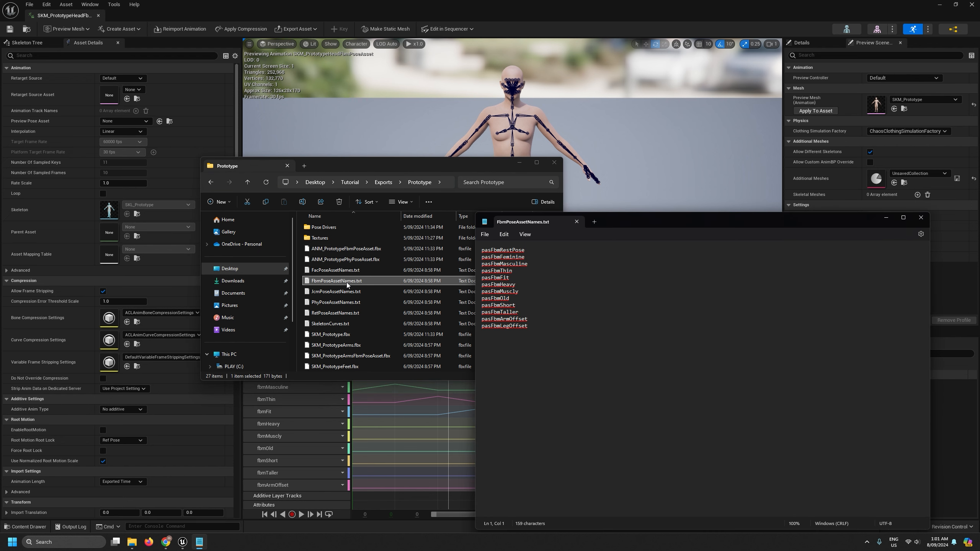
pyautogui.moveTo(536, 329); pyautogui.dragTo(460, 254)
pyautogui.hotkey('ctrl', 'c')
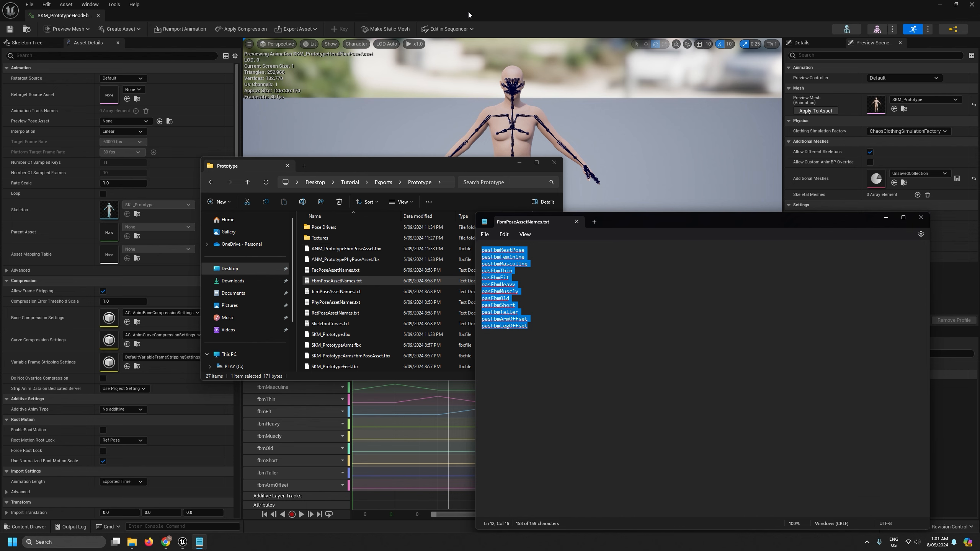
pyautogui.click(464, 131)
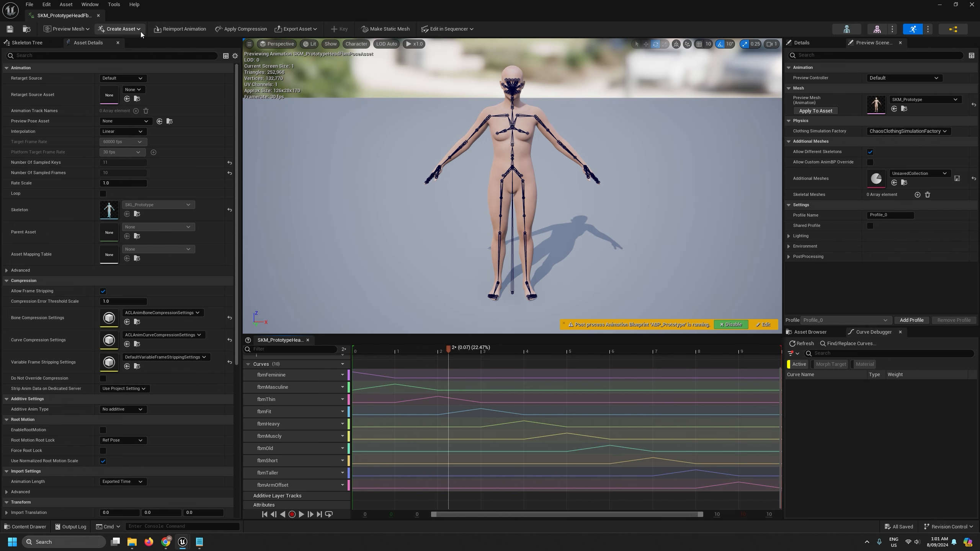
# Create a pose asset from the current animation in the PoseAssets folder, named PAS_Prototype_Fbm
pyautogui.click(119, 28)
pyautogui.moveTo(133, 58)
pyautogui.click(184, 70)
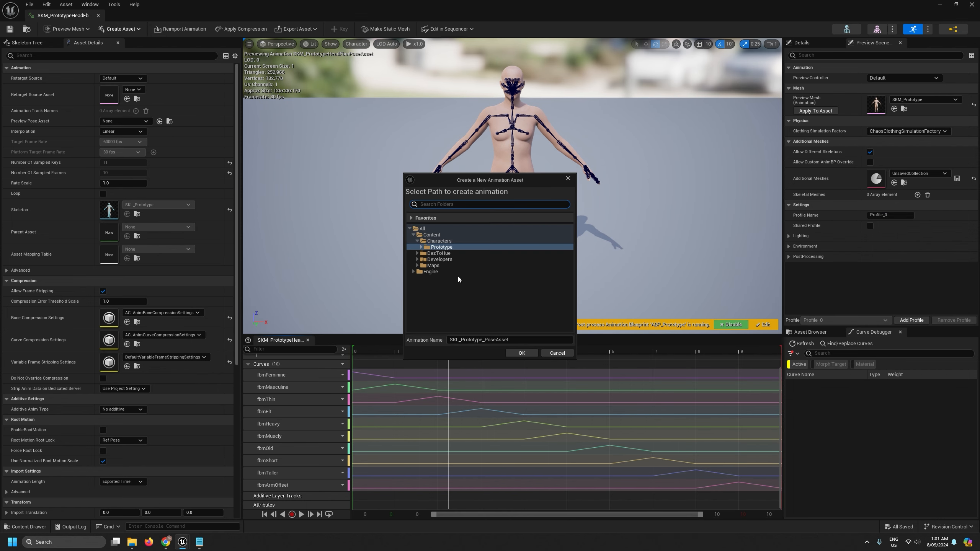
pyautogui.click(421, 247)
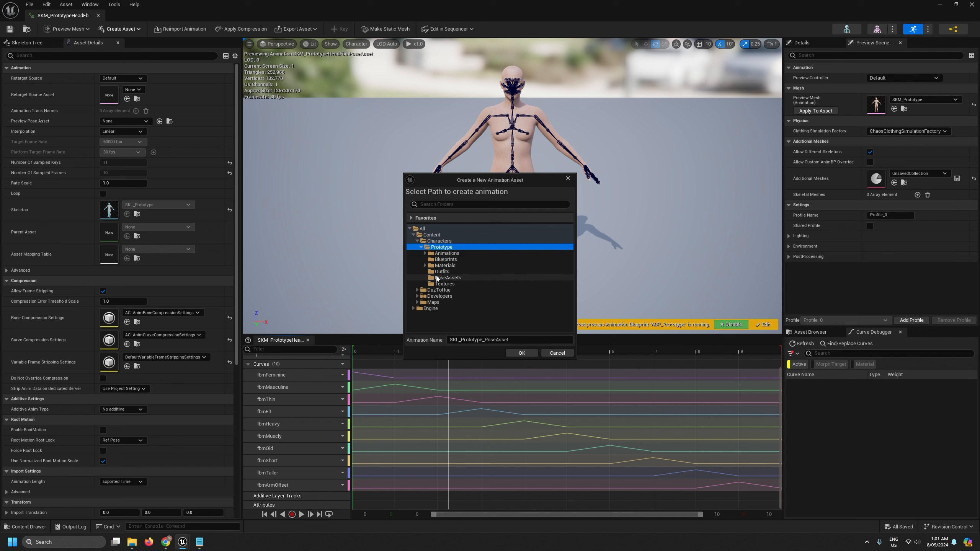
pyautogui.click(447, 277)
pyautogui.click(458, 339)
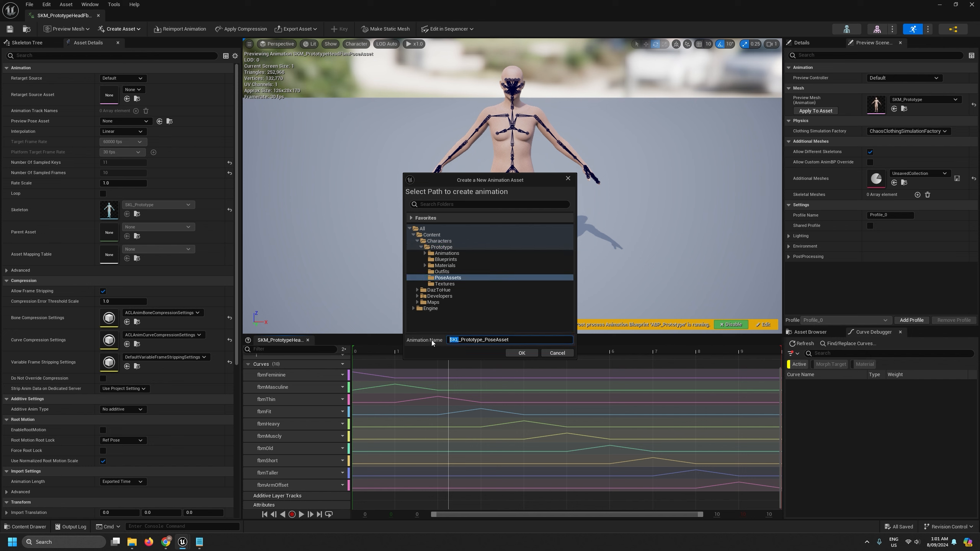
pyautogui.press('BackSpace')
pyautogui.press('BackSpace')
pyautogui.press('BackSpace')
pyautogui.write('PAS')
pyautogui.press('End')
pyautogui.hotkey('ctrl', 'shift', 'Left')
pyautogui.write('F')
pyautogui.click(522, 353)
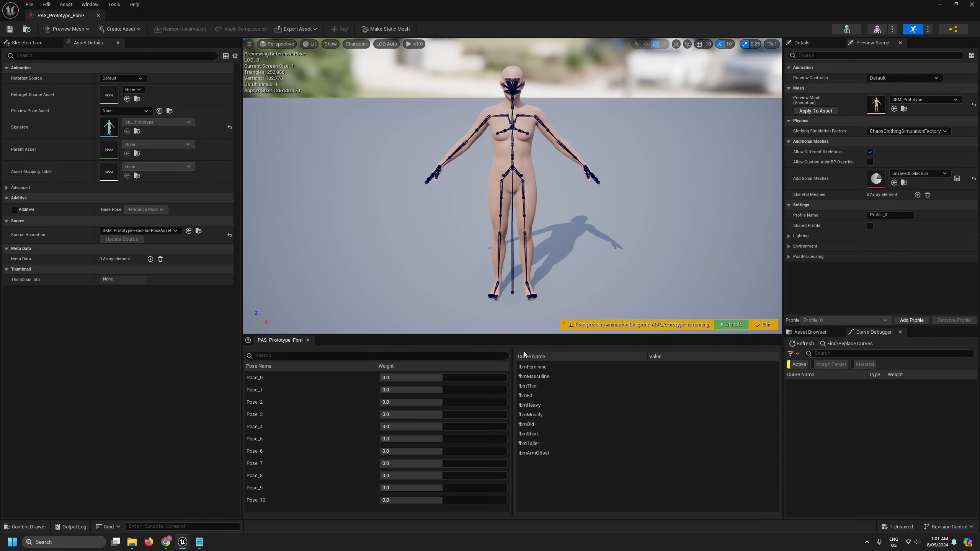
# Rename all poses in PAS_Prototype_Fbm by pasting the copied pose names
pyautogui.rightClick(307, 371)
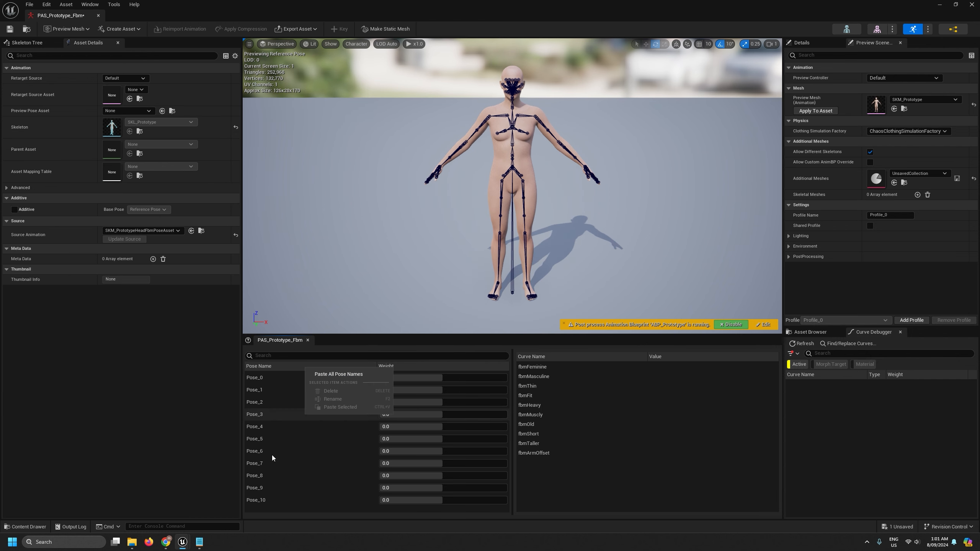
pyautogui.click(332, 374)
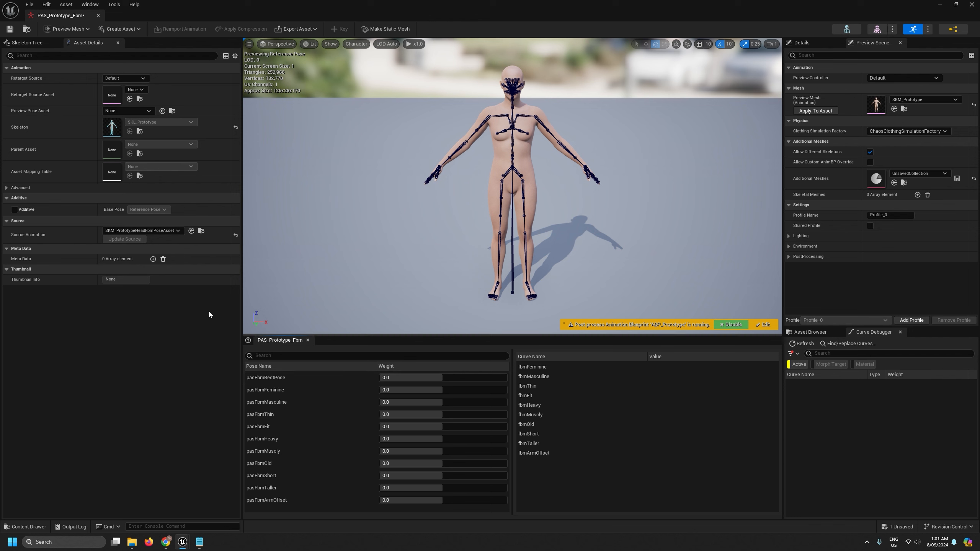
# Convert PAS_Prototype_Fbm to an additive pose asset with pasFbmRestPose as the base pose, save it and close its editor
pyautogui.click(14, 210)
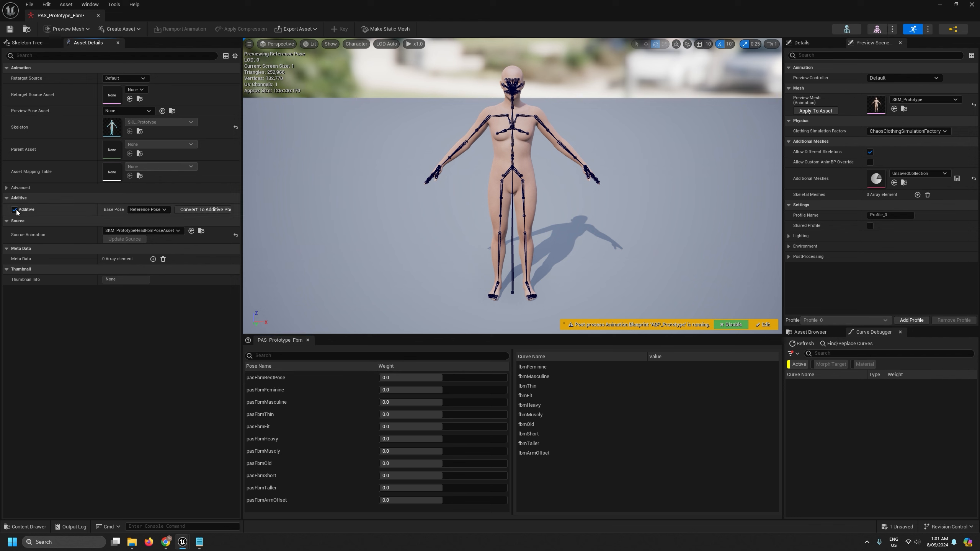
pyautogui.click(153, 214)
pyautogui.click(146, 226)
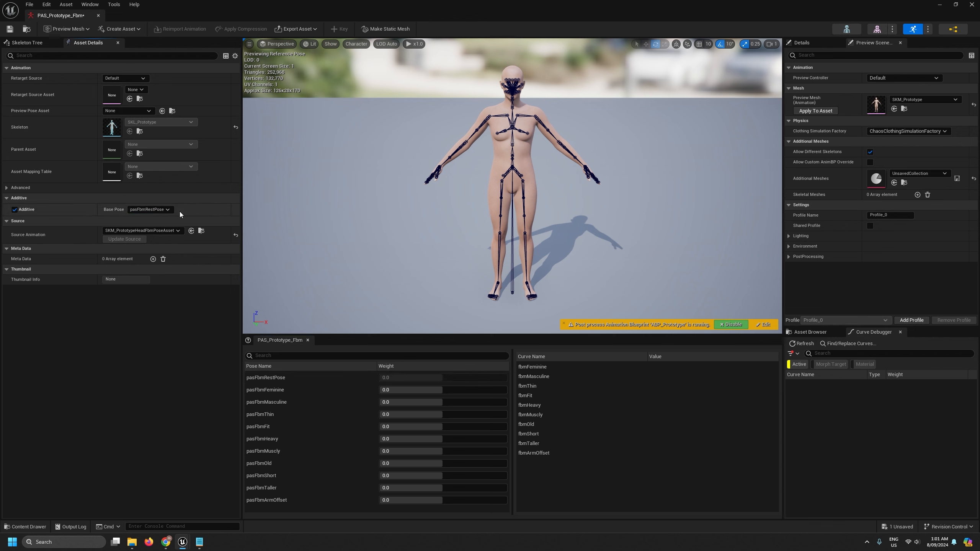
pyautogui.click(9, 29)
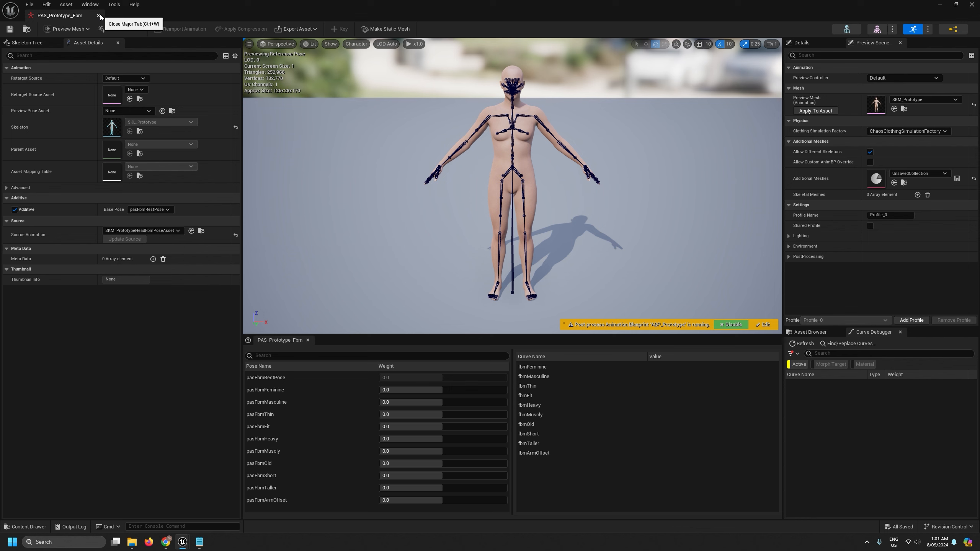
pyautogui.click(99, 15)
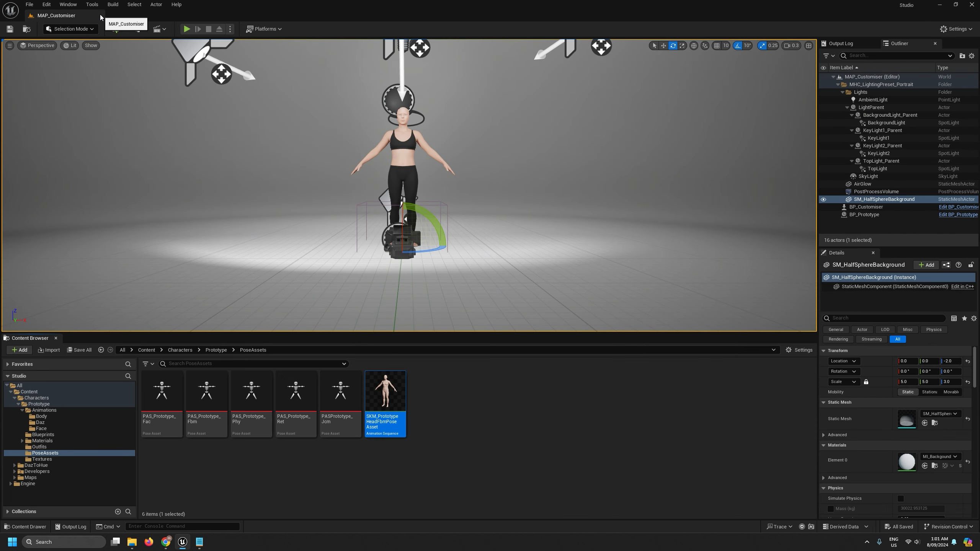
# Assign PAS_Prototype_Fbm as the pose asset of the empty Pose node in ABP_Prototype's AnimGraph, and compile and save the blueprint
pyautogui.click(44, 410)
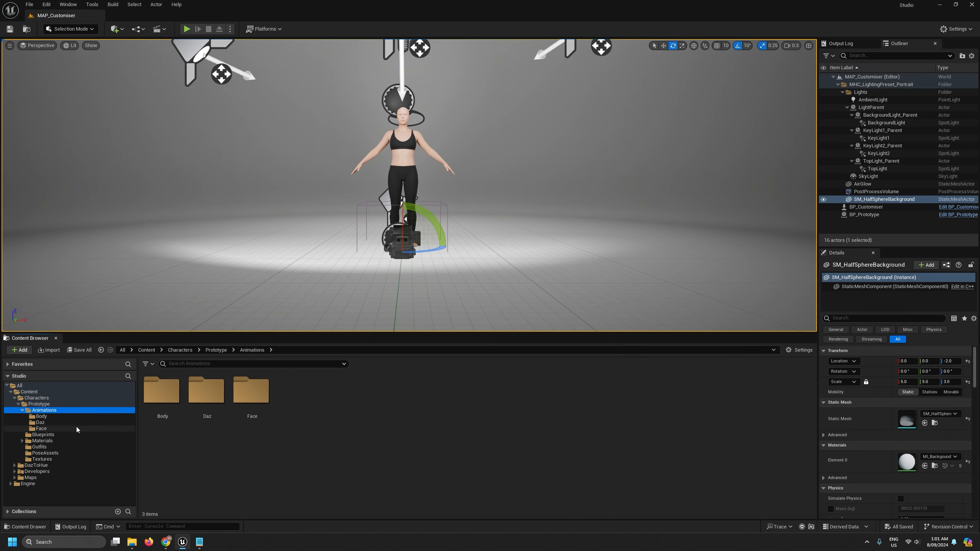
pyautogui.click(43, 434)
pyautogui.click(169, 392)
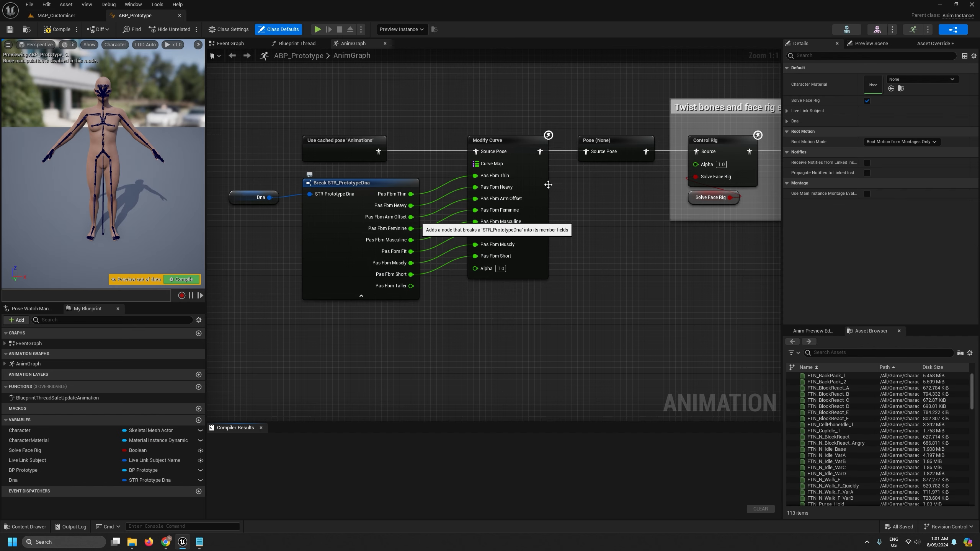
pyautogui.click(590, 145)
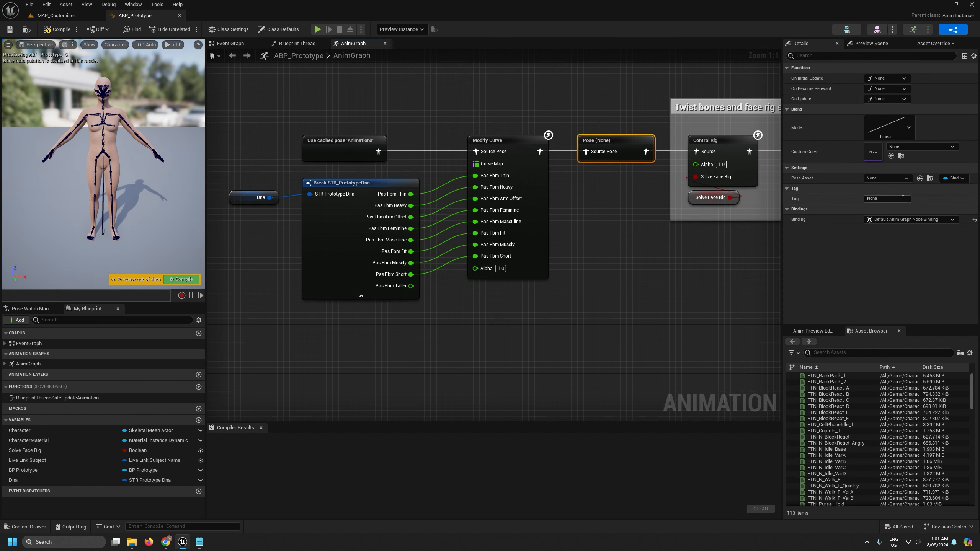
pyautogui.click(888, 178)
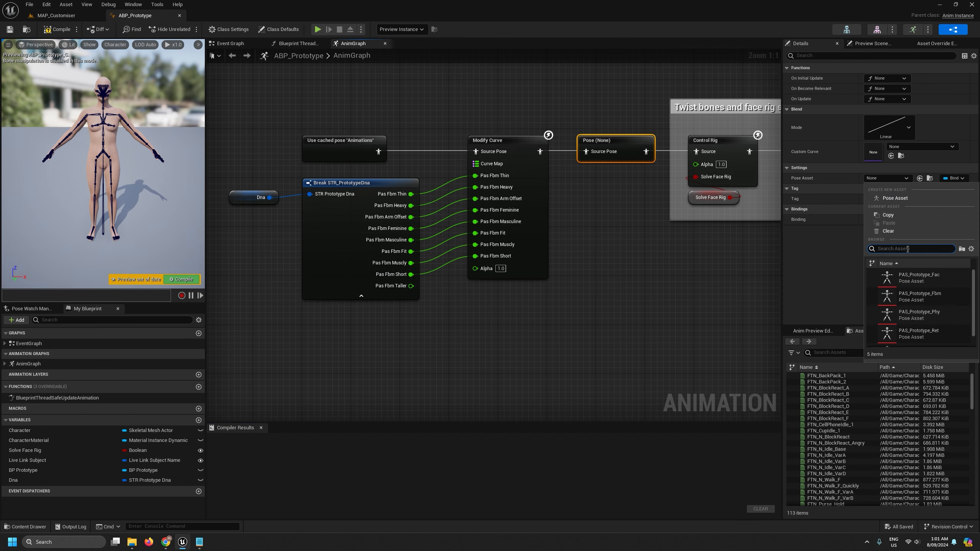
pyautogui.click(930, 296)
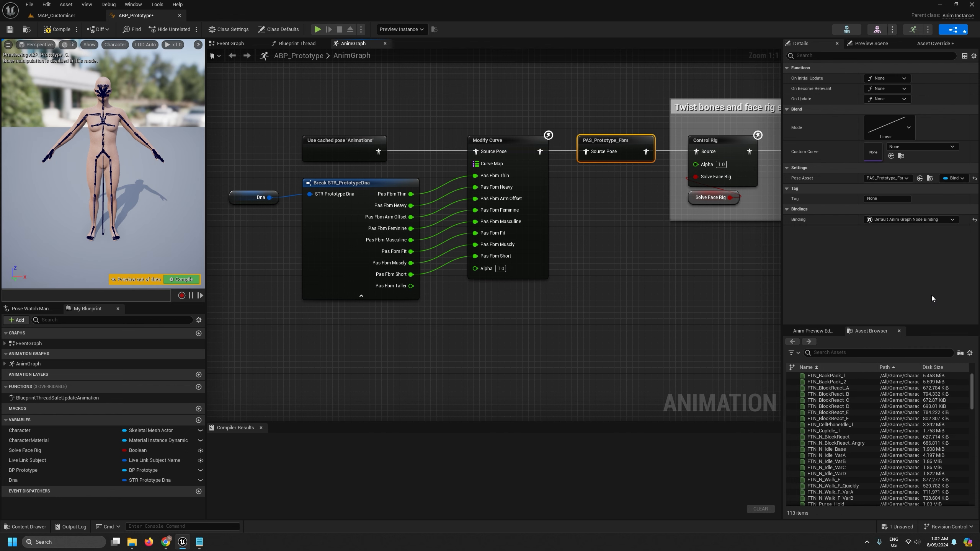
pyautogui.click(57, 31)
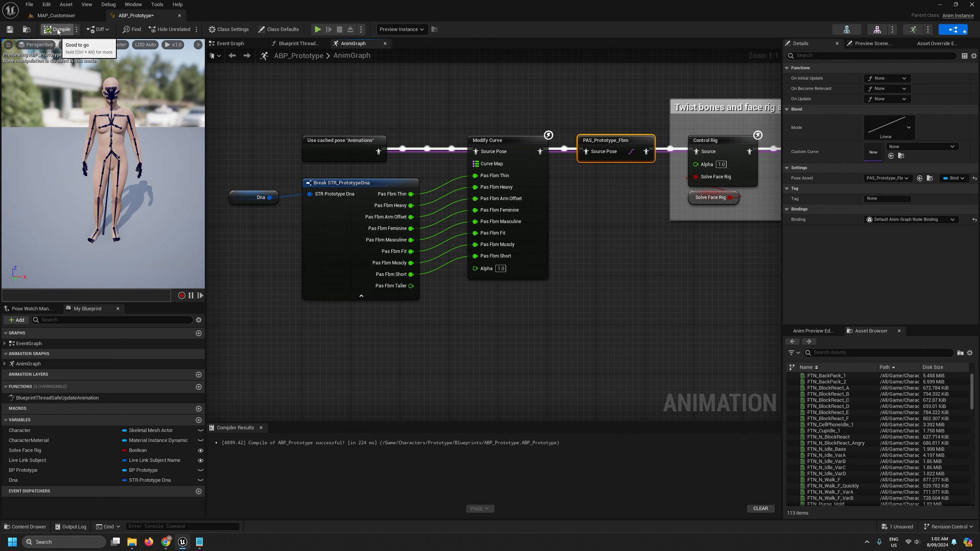
pyautogui.click(12, 30)
pyautogui.click(179, 16)
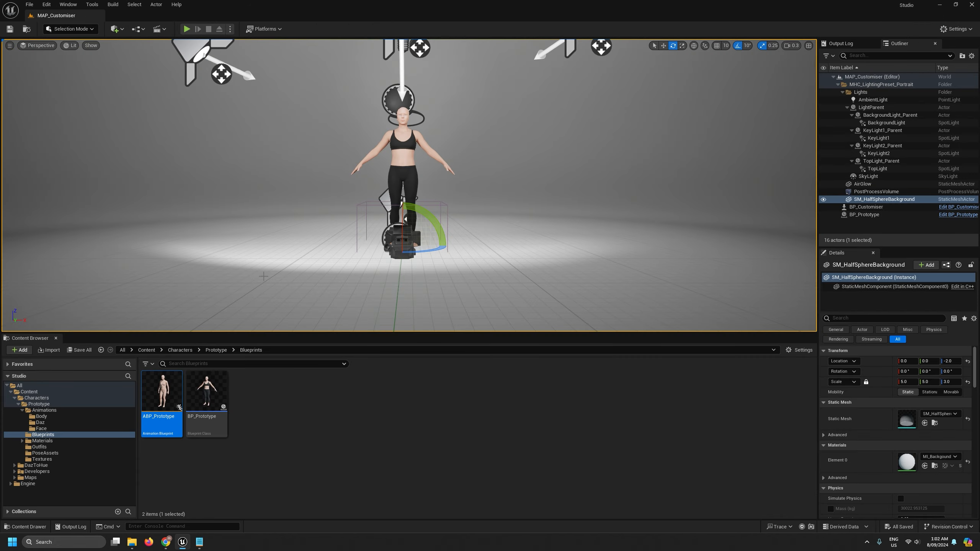
# Force-delete the SKM_PrototypeHeadFbmPoseAsset animation from the PoseAssets folder and save all changes
pyautogui.click(45, 453)
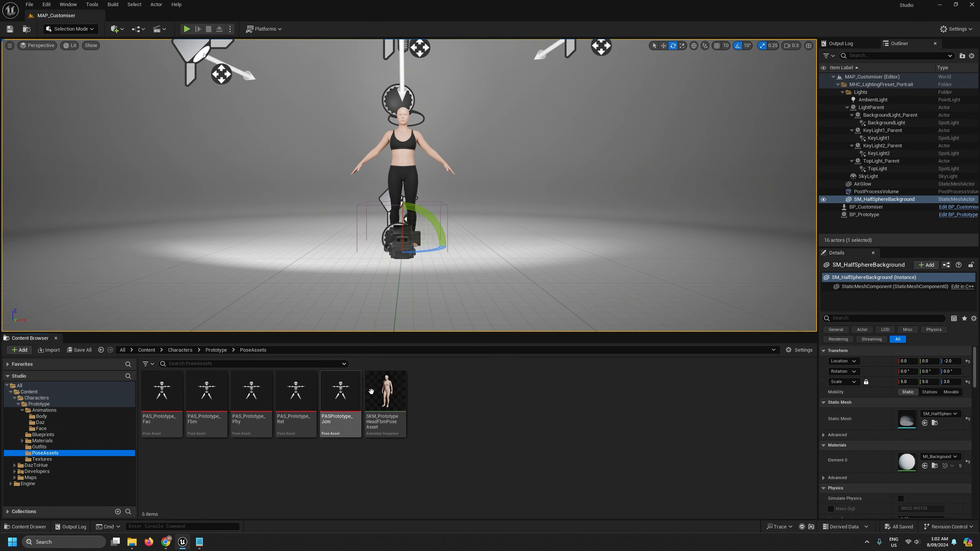
pyautogui.rightClick(386, 398)
pyautogui.click(447, 271)
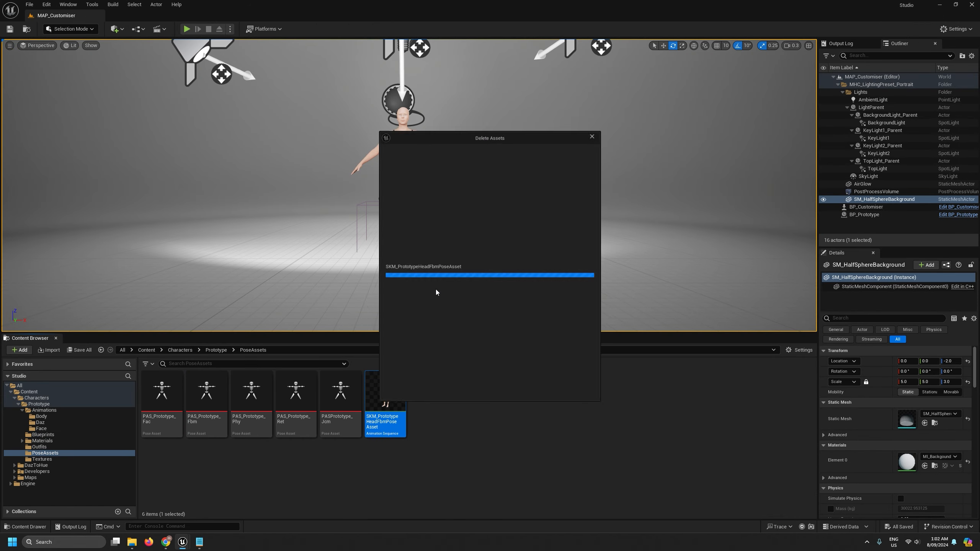
pyautogui.click(488, 393)
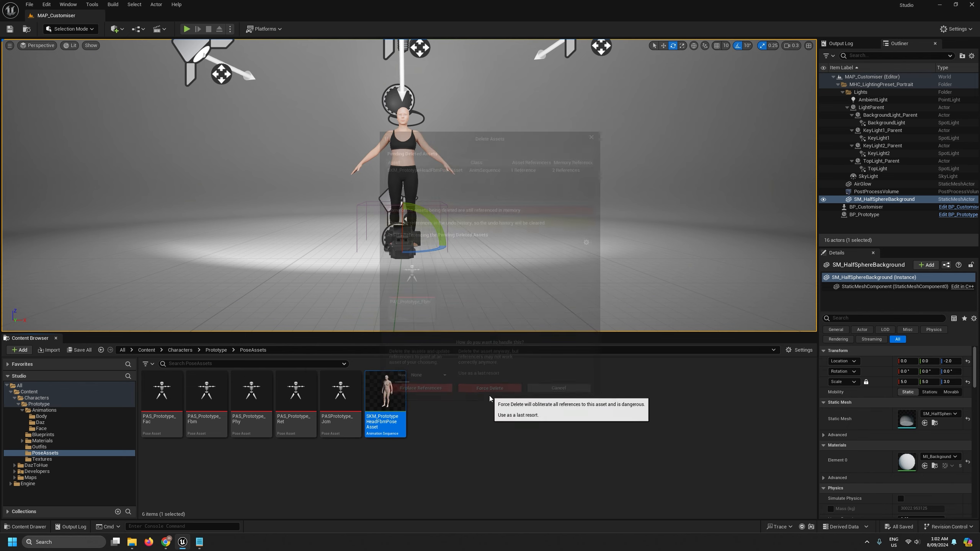
pyautogui.click(29, 5)
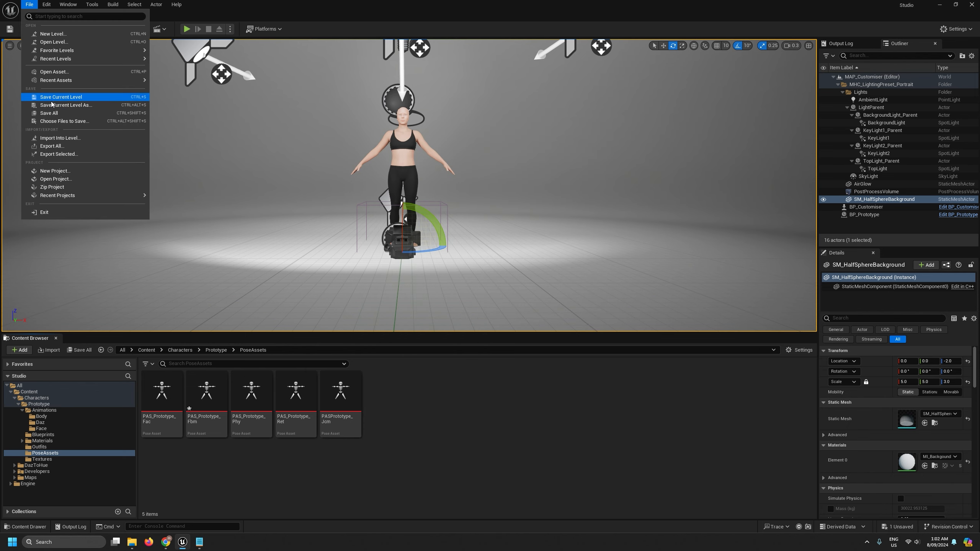
# Open PAS_Prototype_Fbm to check its additive and source animation settings, and close it again
pyautogui.doubleClick(210, 404)
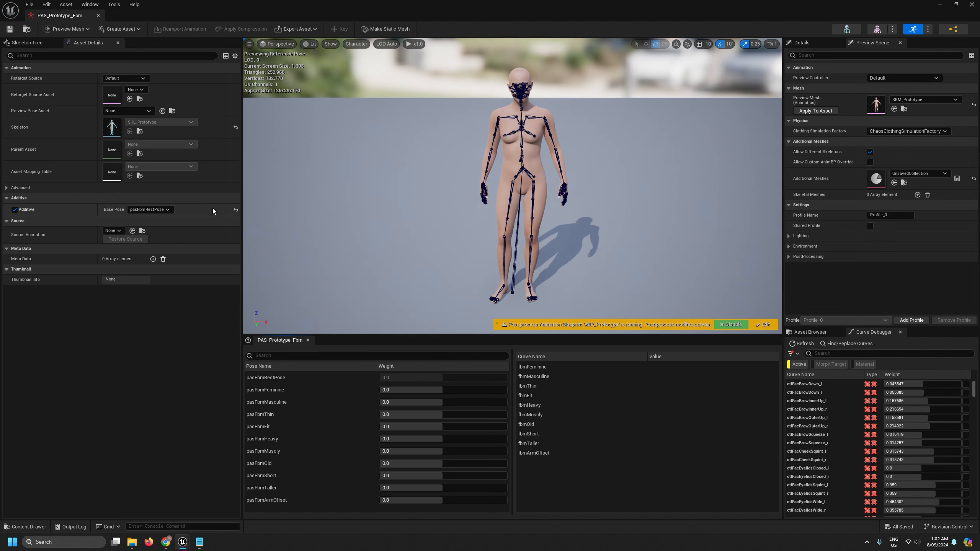
pyautogui.click(98, 15)
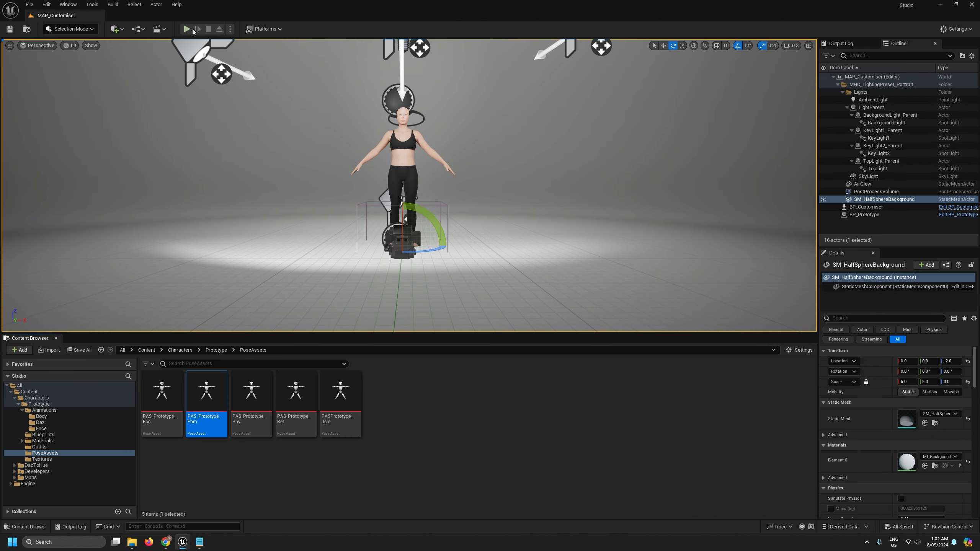
# Play the level and test the Feminine/Masculine, Thin/Heavy, Fit/Muscly and Short/Tall body sliders on the character, and stop the session
pyautogui.hotkey('alt', 'p')
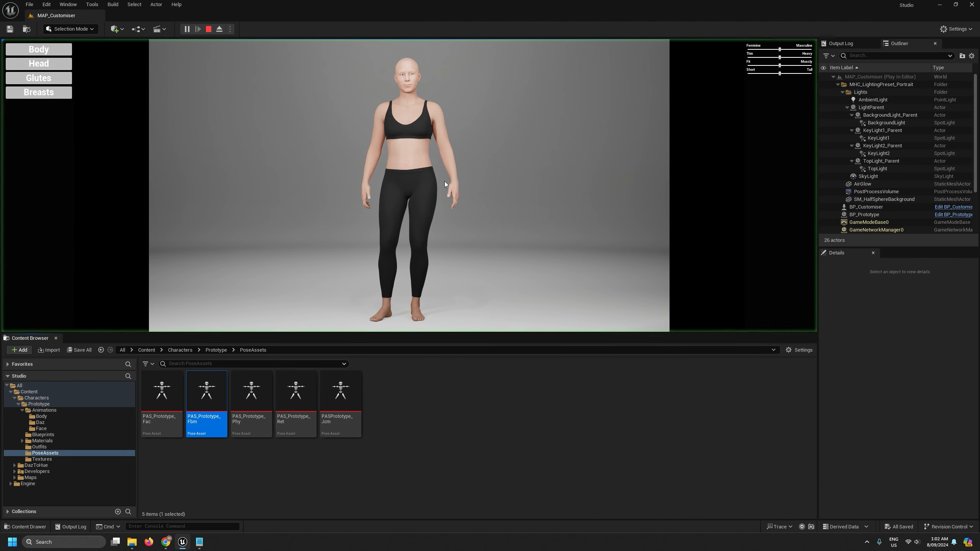
pyautogui.click(786, 62)
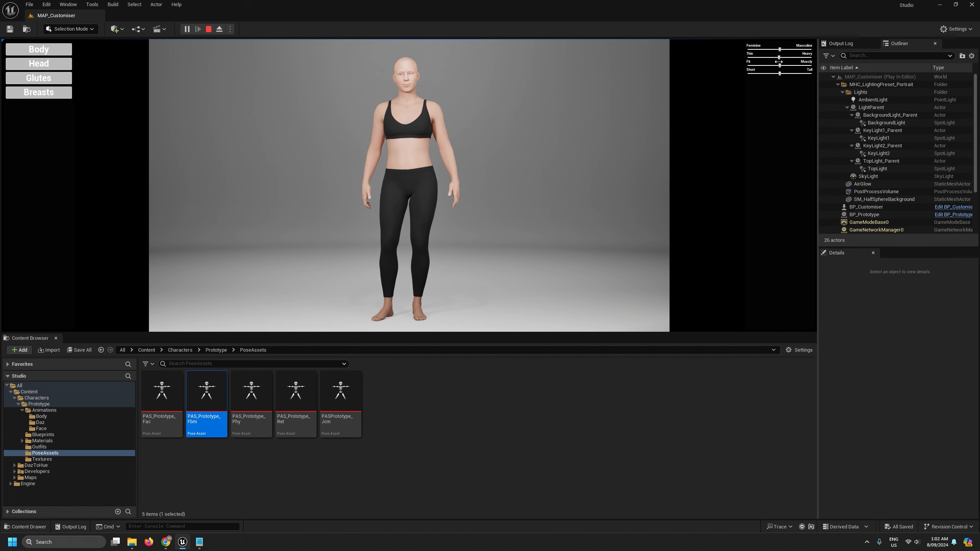
pyautogui.moveTo(785, 64); pyautogui.dragTo(803, 88)
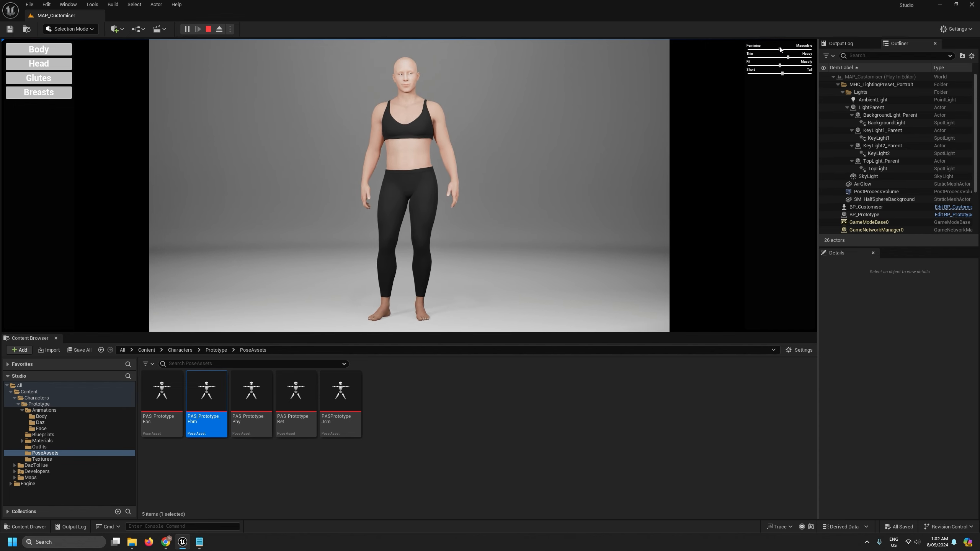
pyautogui.moveTo(779, 50); pyautogui.dragTo(805, 49)
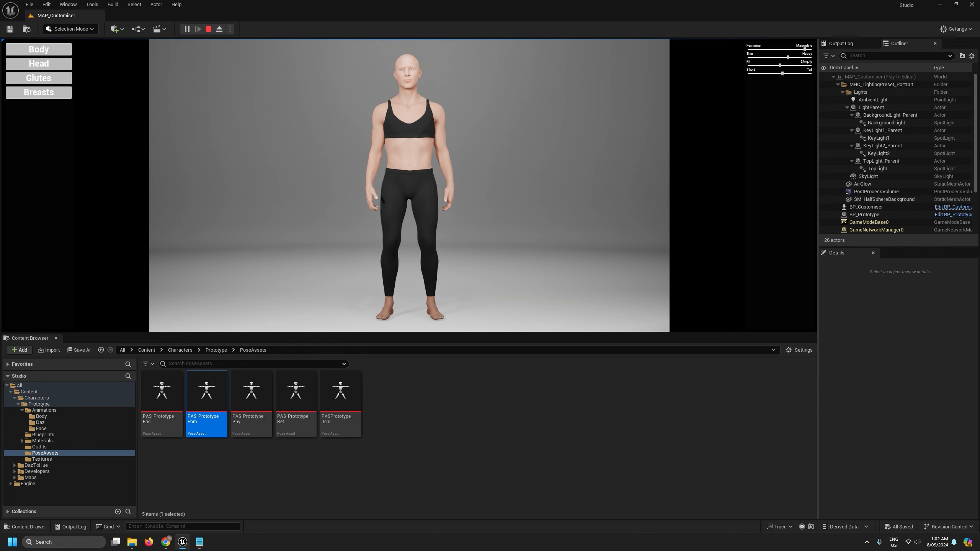
pyautogui.moveTo(788, 58); pyautogui.dragTo(752, 57)
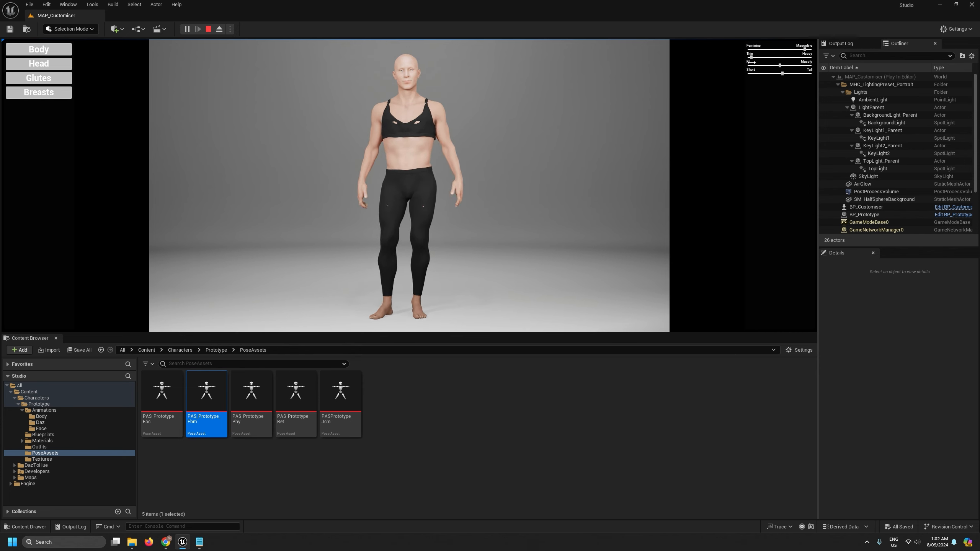
pyautogui.moveTo(780, 65)
pyautogui.mouseDown()
pyautogui.moveTo(752, 66)
pyautogui.moveTo(778, 65)
pyautogui.mouseUp()
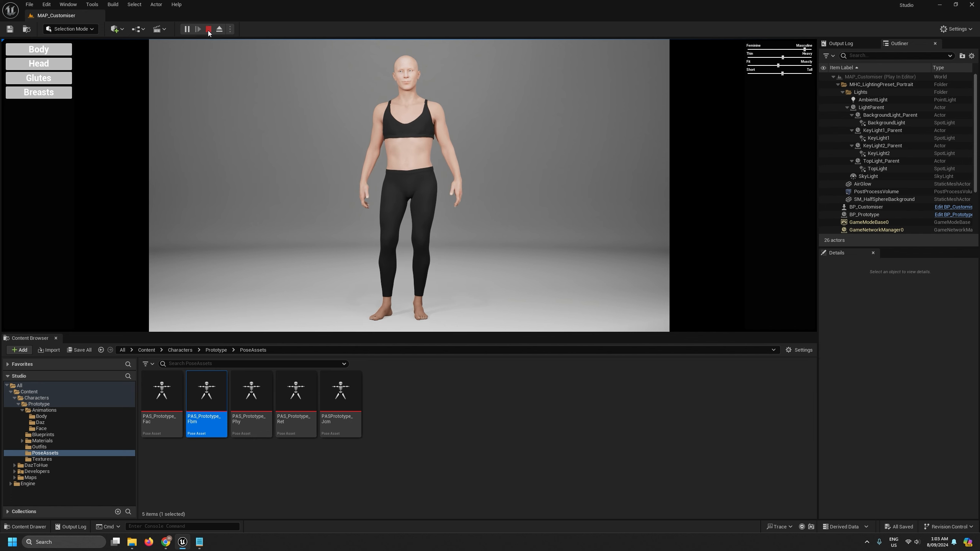
pyautogui.click(208, 29)
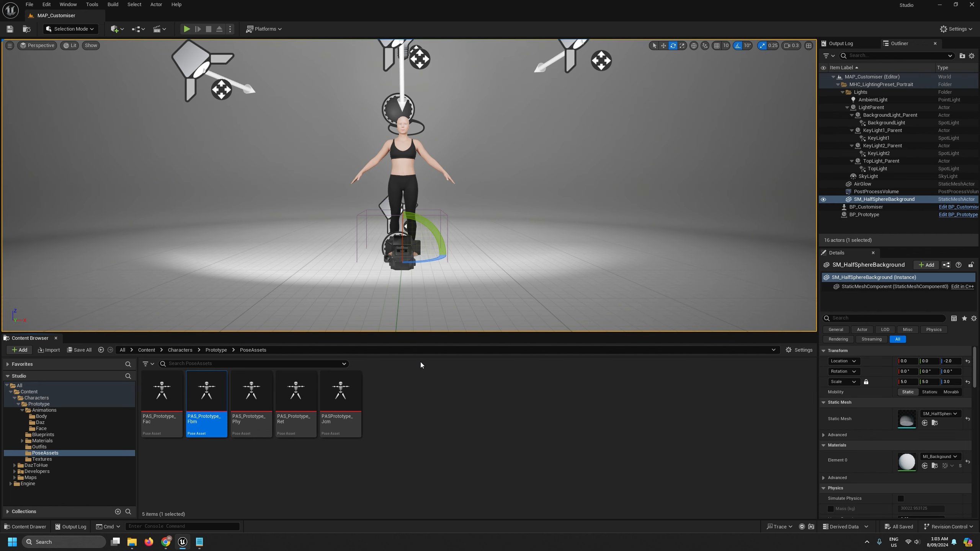
# Reopen PAS_Prototype_Fbm from the PoseAssets folder and disable the post process Animation Blueprint in its preview
pyautogui.click(43, 410)
pyautogui.click(46, 435)
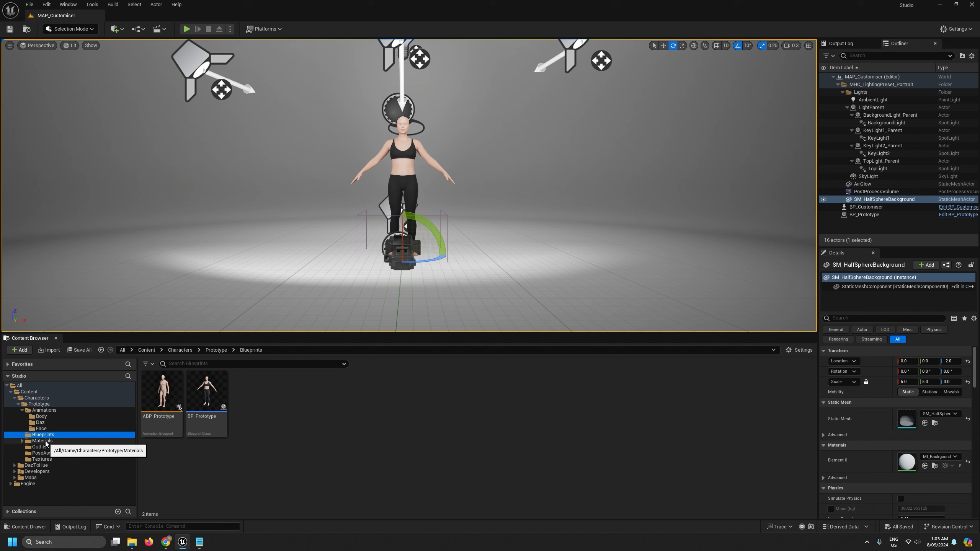
pyautogui.click(45, 453)
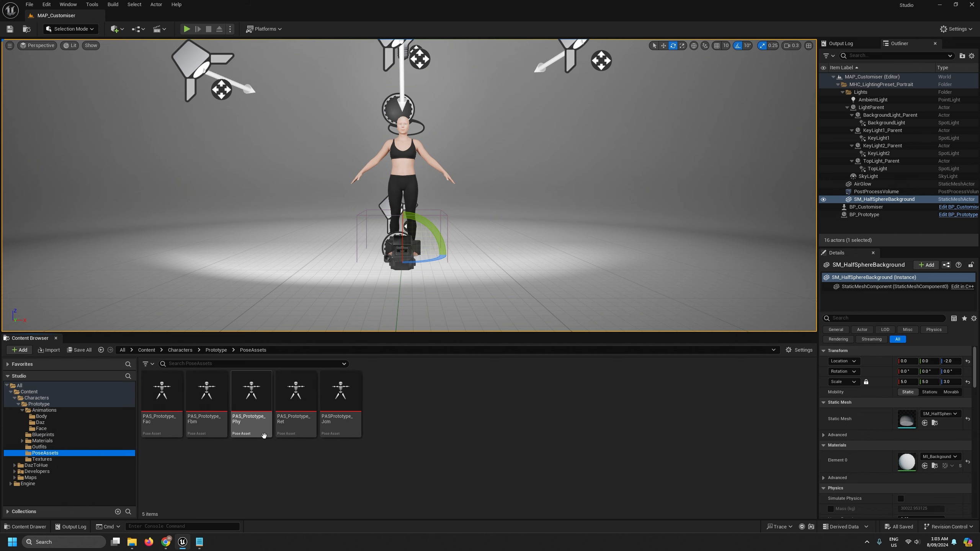
pyautogui.click(205, 394)
pyautogui.doubleClick(205, 394)
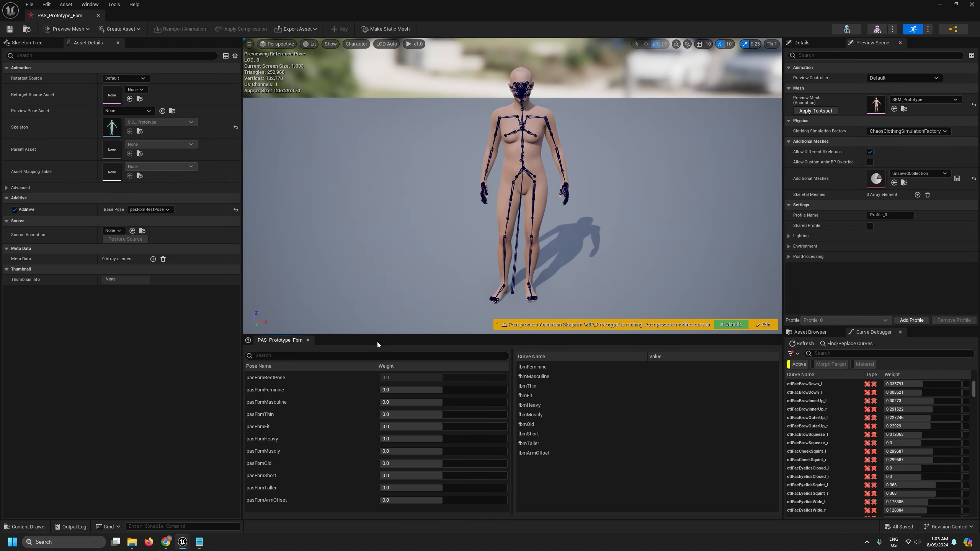
pyautogui.click(733, 324)
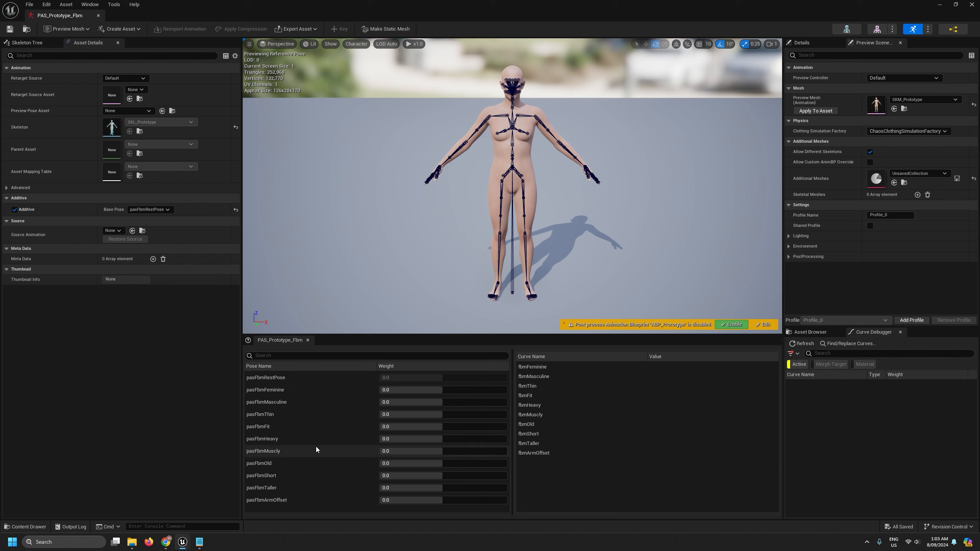
# Test the poses by varying pasFbmHeavy up to about 0.91, raising pasFbmTaller to about 0.17 and pasFbmArmOffset to about 0.47, and close the asset
pyautogui.moveTo(444, 439); pyautogui.dragTo(493, 439)
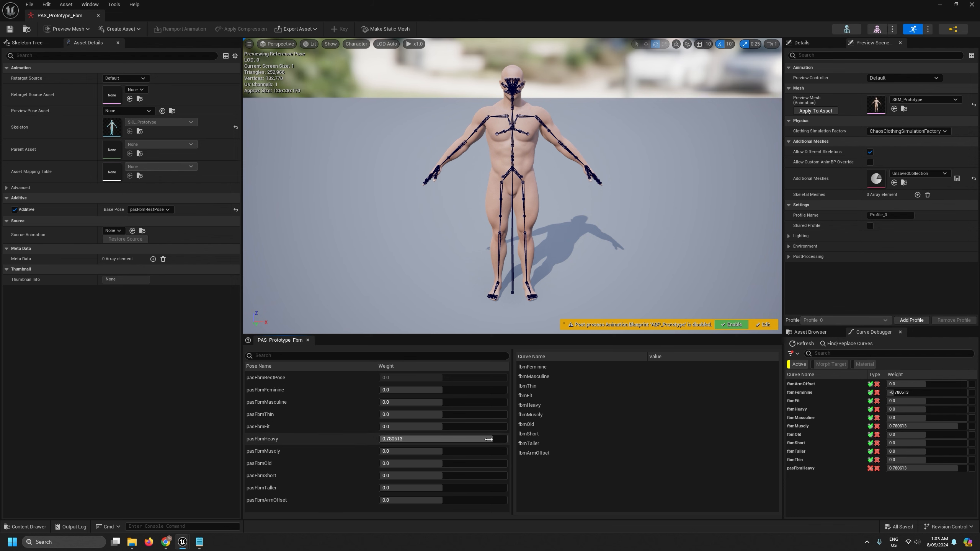
pyautogui.moveTo(488, 439)
pyautogui.mouseDown()
pyautogui.moveTo(440, 439)
pyautogui.moveTo(502, 439)
pyautogui.mouseUp()
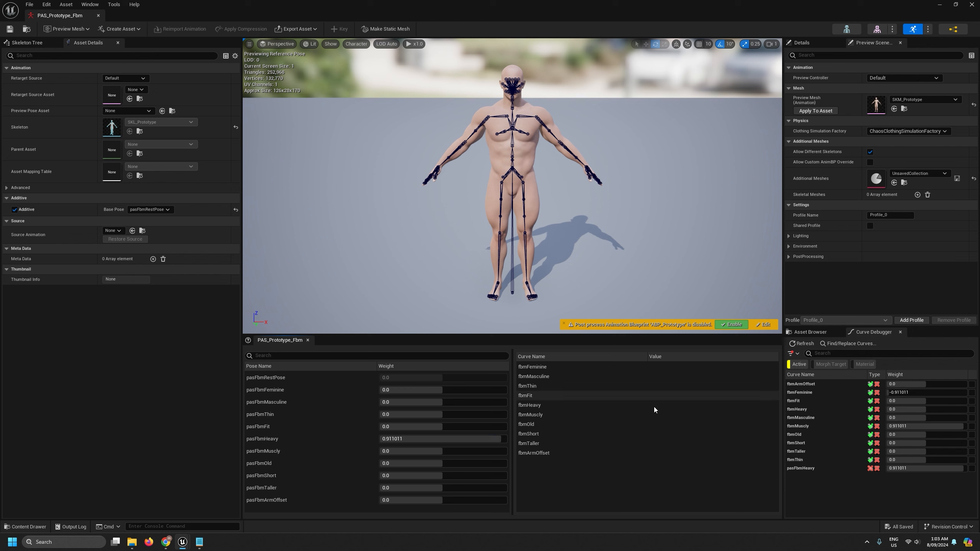
pyautogui.moveTo(498, 439); pyautogui.dragTo(473, 439)
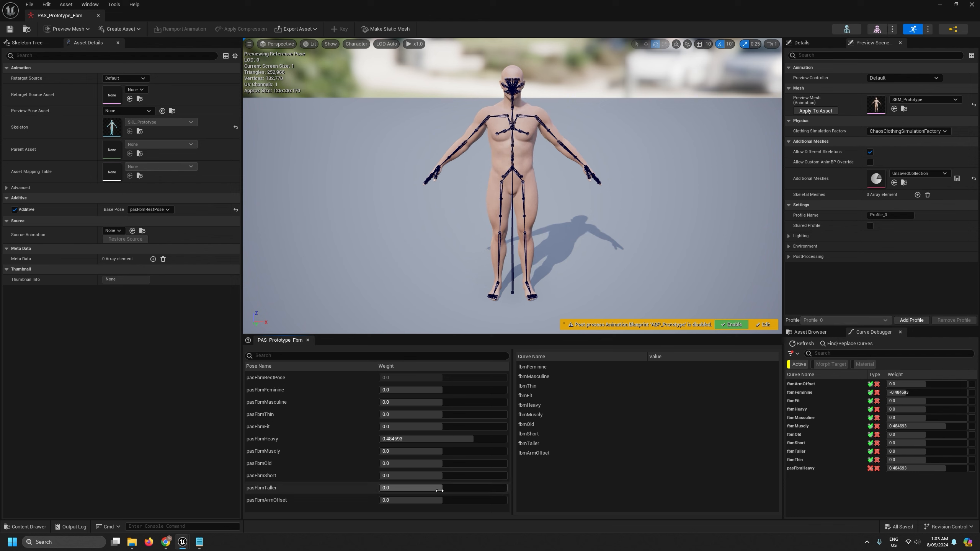
pyautogui.moveTo(439, 490); pyautogui.dragTo(472, 500)
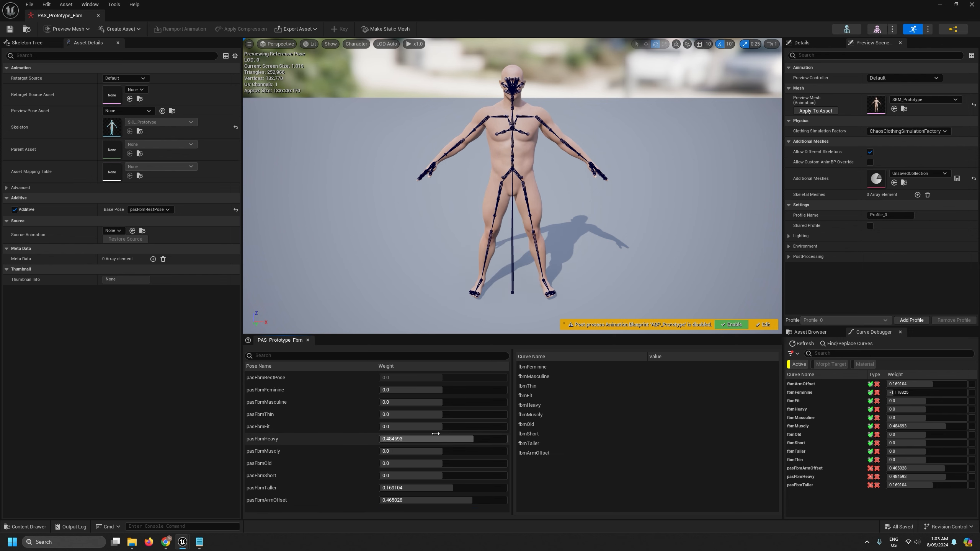
pyautogui.click(98, 15)
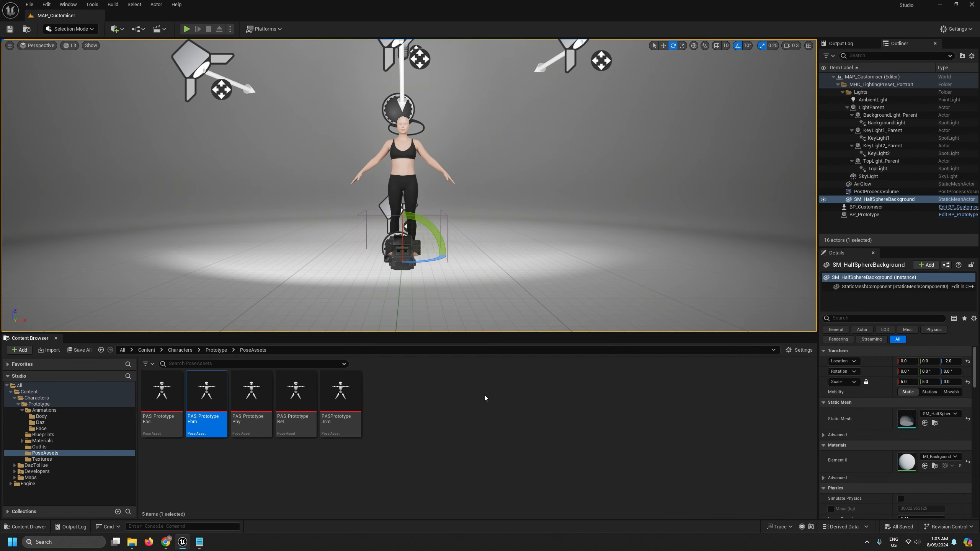
# Look through the Prototype character's Outfits, PoseAssets, Textures and Animations folders, and return to the Prototype folder
pyautogui.click(392, 418)
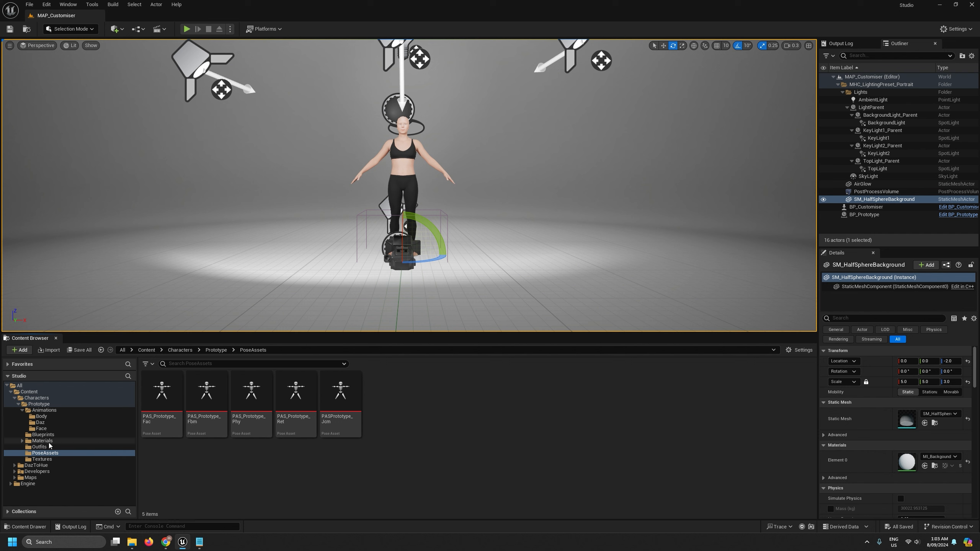
pyautogui.click(39, 447)
pyautogui.click(46, 453)
pyautogui.click(42, 459)
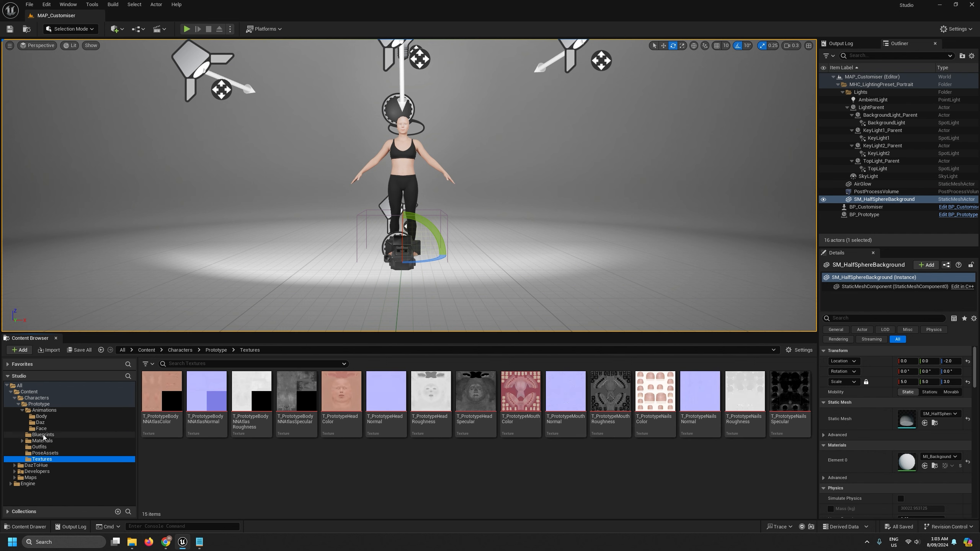
pyautogui.click(37, 411)
pyautogui.click(22, 410)
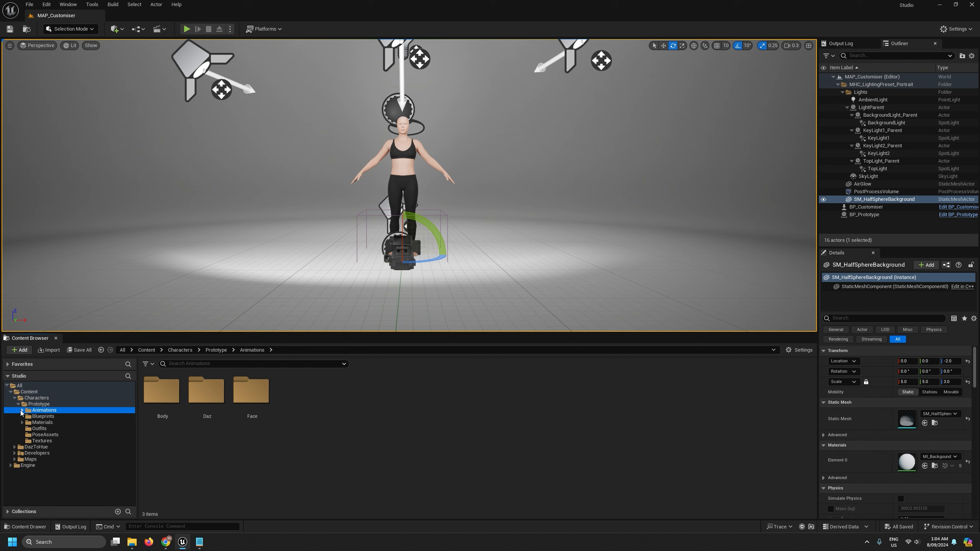
pyautogui.click(38, 429)
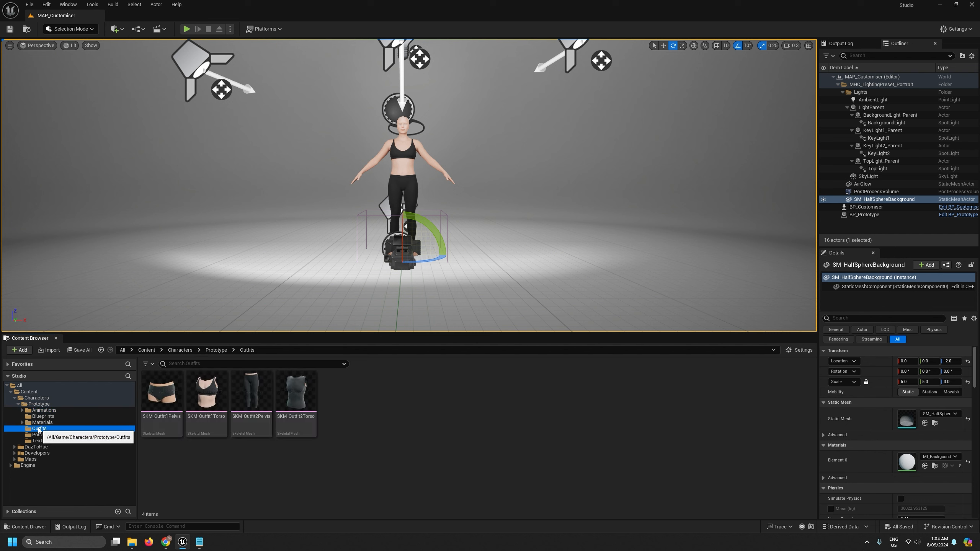
pyautogui.click(39, 404)
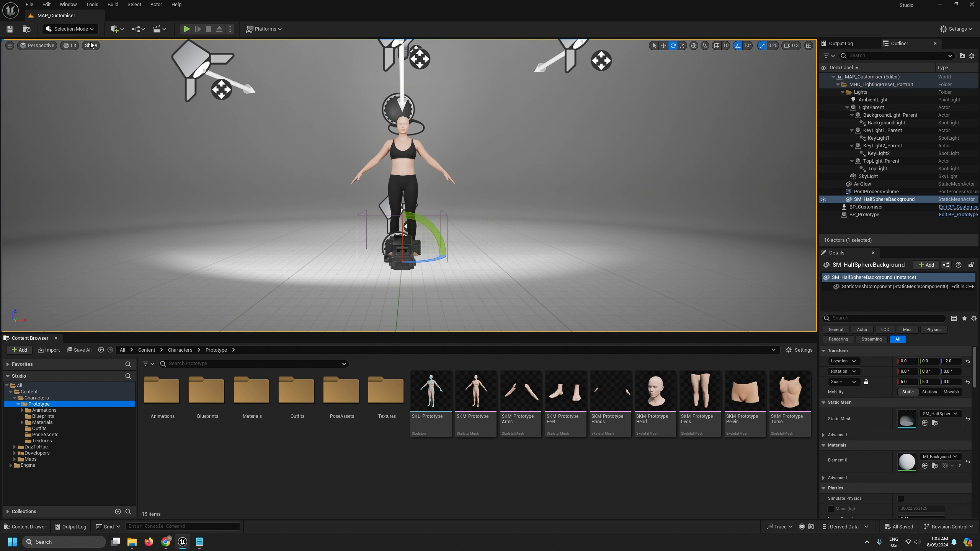
# Save all assets, and delete the SKL_Prototype skeleton together with the SKM_Prototype skeletal mesh from the Prototype folder
pyautogui.click(28, 7)
pyautogui.click(60, 114)
pyautogui.click(431, 391)
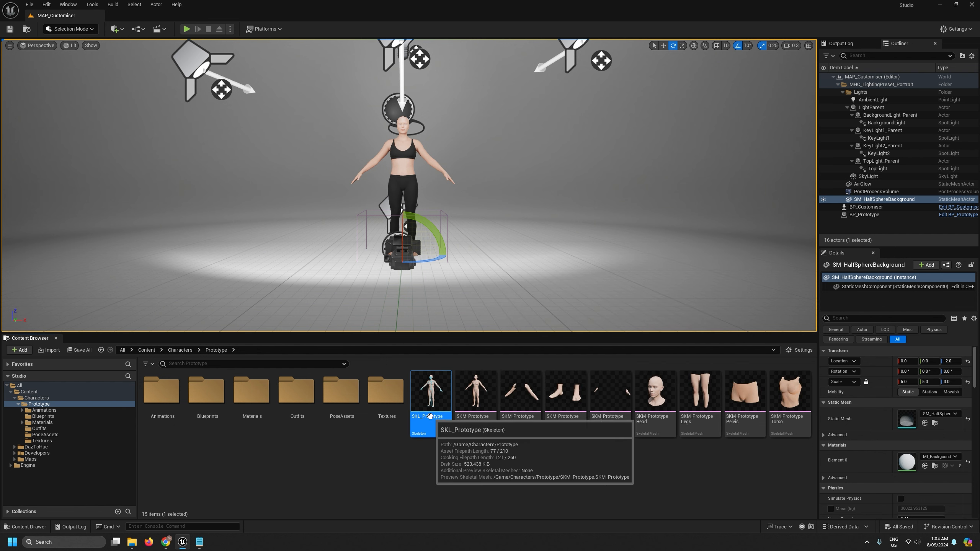
pyautogui.click(432, 417)
pyautogui.doubleClick(431, 418)
pyautogui.click(481, 467)
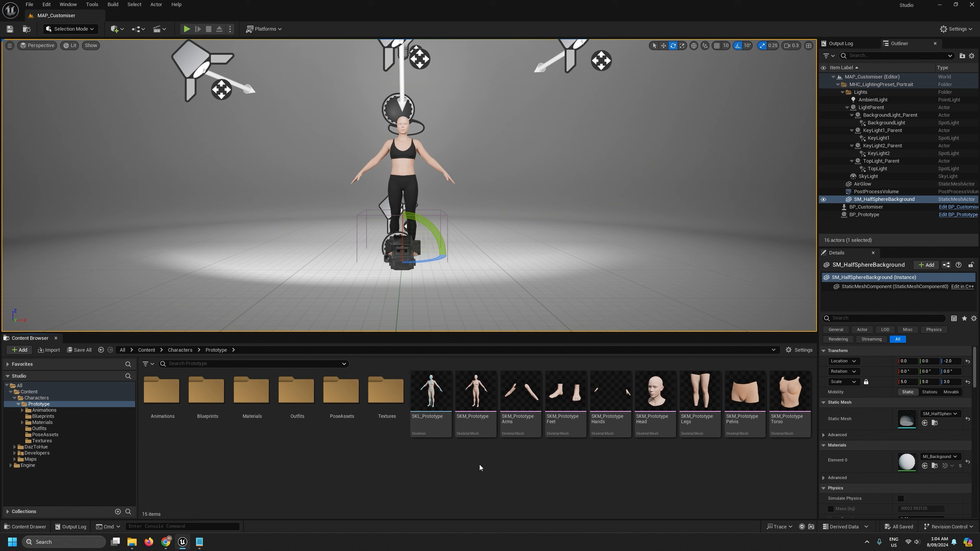
pyautogui.click(438, 401)
pyautogui.keyDown('ctrl'); pyautogui.click(477, 398); pyautogui.keyUp('ctrl')
pyautogui.rightClick(477, 398)
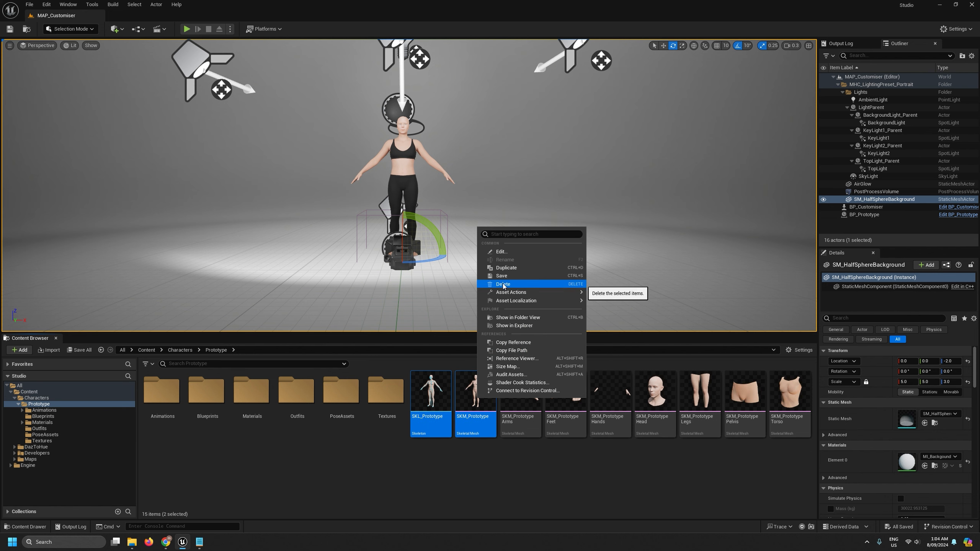
pyautogui.click(500, 287)
pyautogui.click(479, 397)
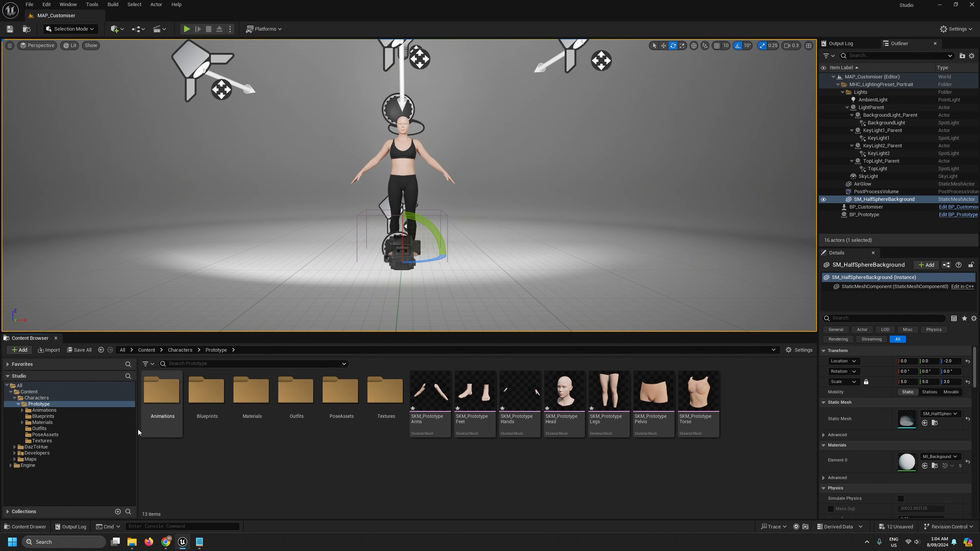
# Expand the DazToHue folder, save all modified assets and close the message log
pyautogui.click(14, 447)
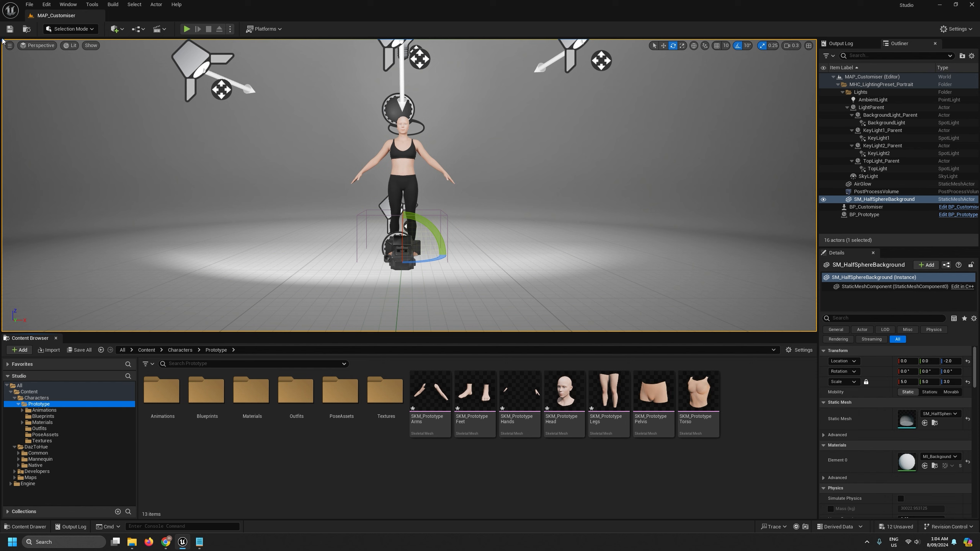
pyautogui.click(29, 4)
pyautogui.click(64, 118)
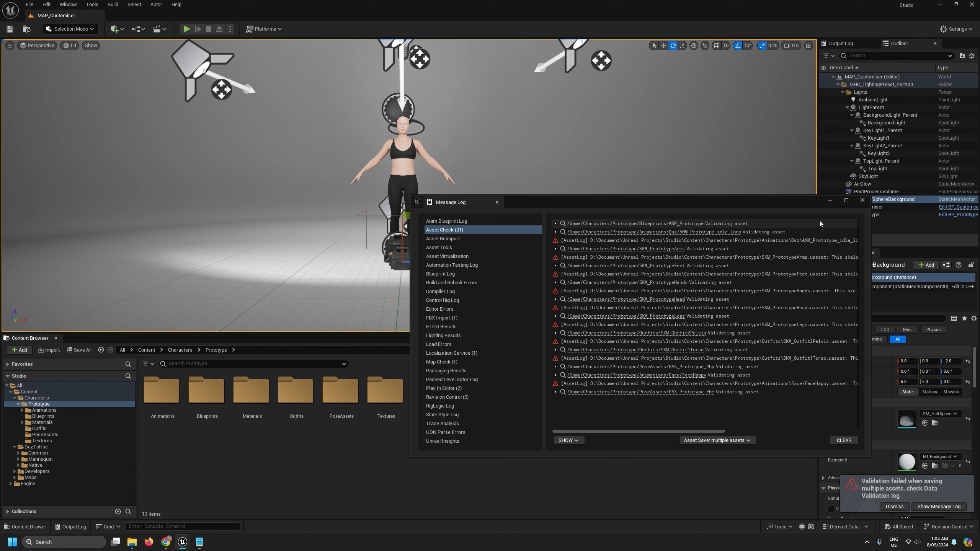
pyautogui.click(862, 200)
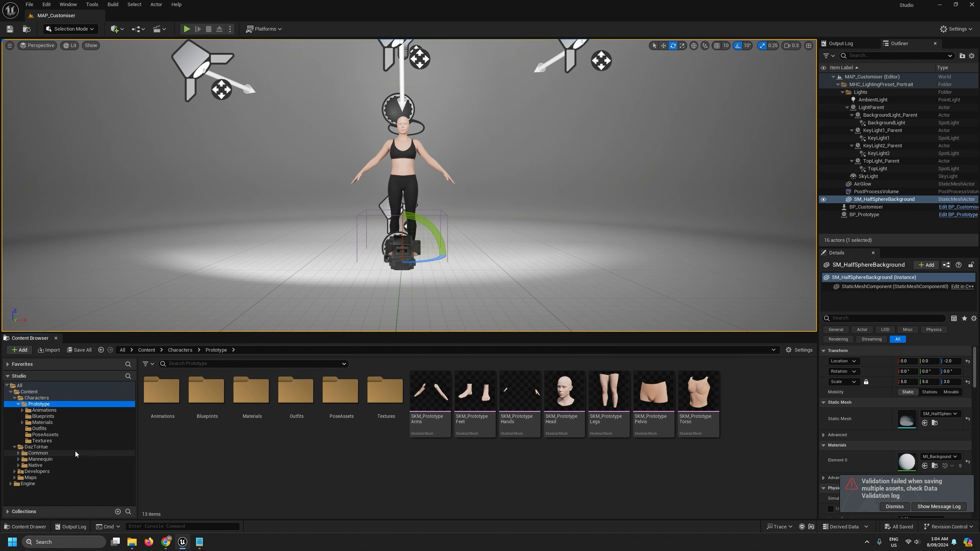
# Copy the SKL_DTH_Genesis9_Architype skeleton from DazToHue/Native/Genesis_9 into the Characters/Prototype folder
pyautogui.click(19, 465)
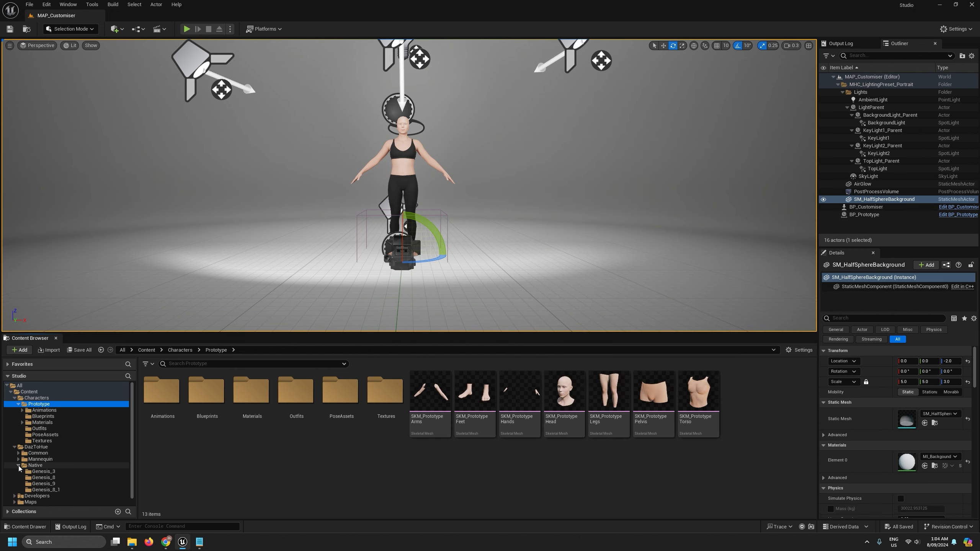
pyautogui.click(40, 483)
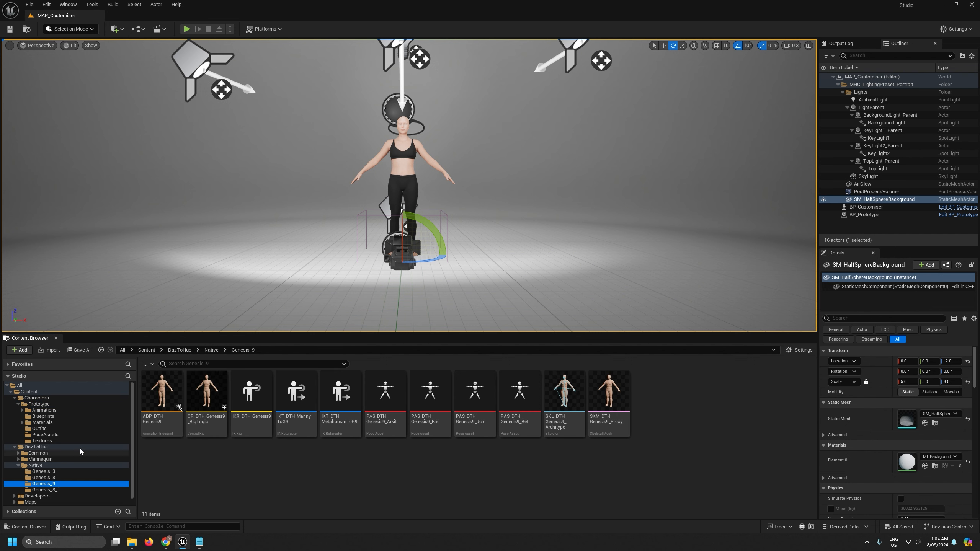
pyautogui.click(566, 394)
pyautogui.moveTo(567, 393); pyautogui.dragTo(41, 404)
pyautogui.click(62, 428)
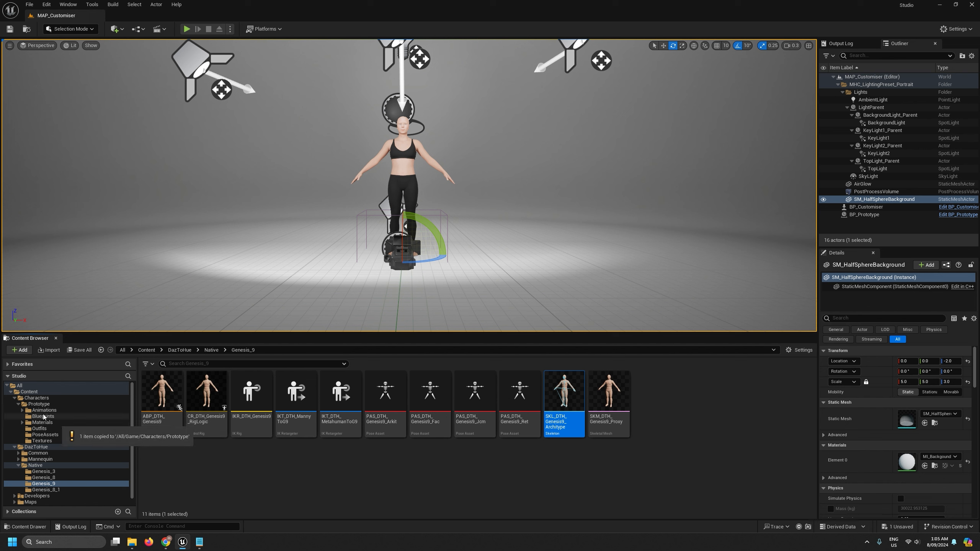
# Rename the copied skeleton in the Prototype folder as SKL_Prototype and save all assets
pyautogui.click(39, 404)
pyautogui.click(428, 419)
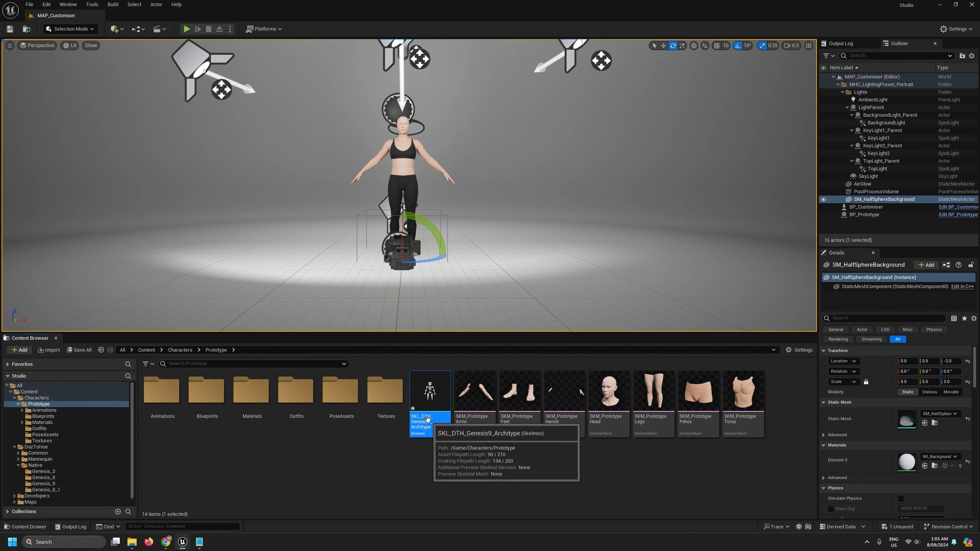
pyautogui.press('F2')
pyautogui.write('SKL_Prototype')
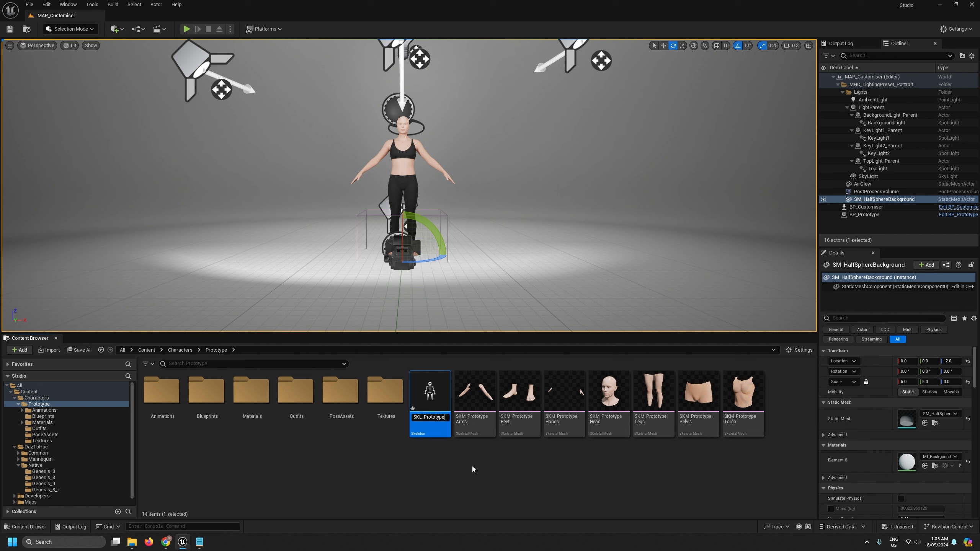
pyautogui.press('Return')
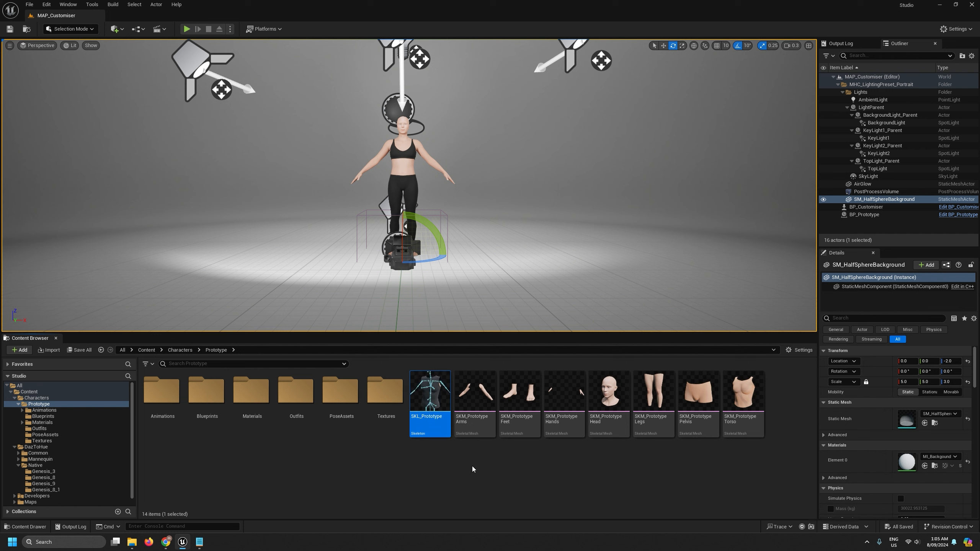
pyautogui.click(30, 4)
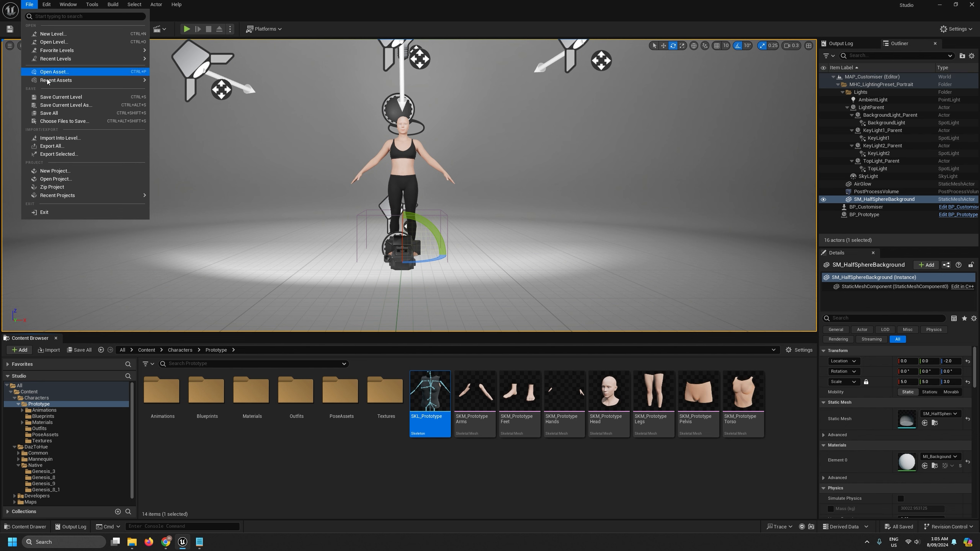
pyautogui.click(50, 113)
# Start assigning a skeleton to all seven body-part meshes from Arms to Torso, choosing SKL_Prototype for SKM_PrototypeArms
pyautogui.click(475, 391)
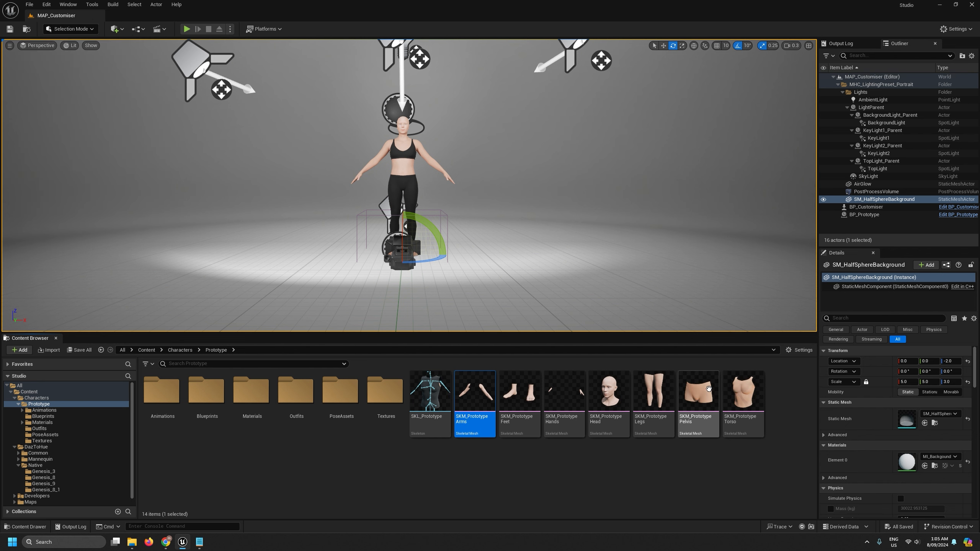
pyautogui.keyDown('shift'); pyautogui.click(732, 389); pyautogui.keyUp('shift')
pyautogui.rightClick(733, 390)
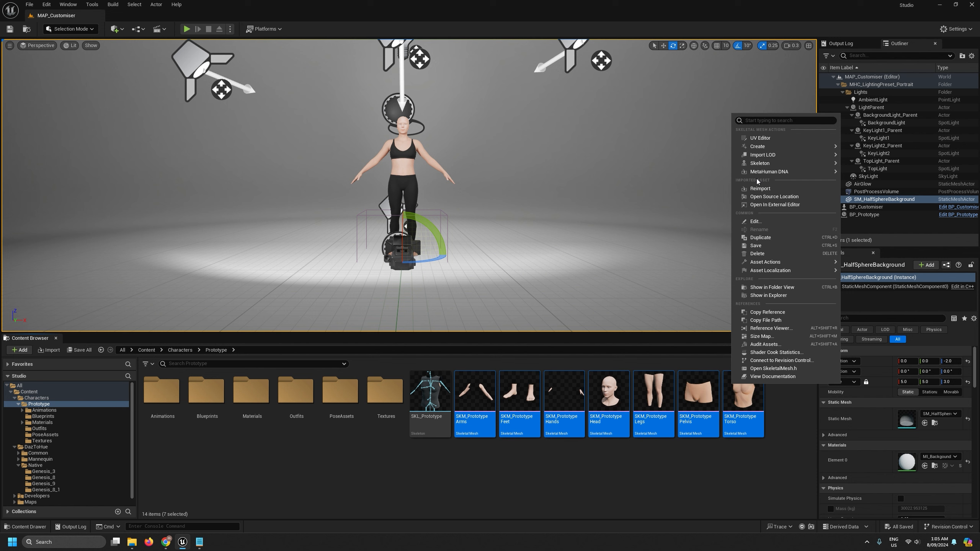
pyautogui.moveTo(768, 165)
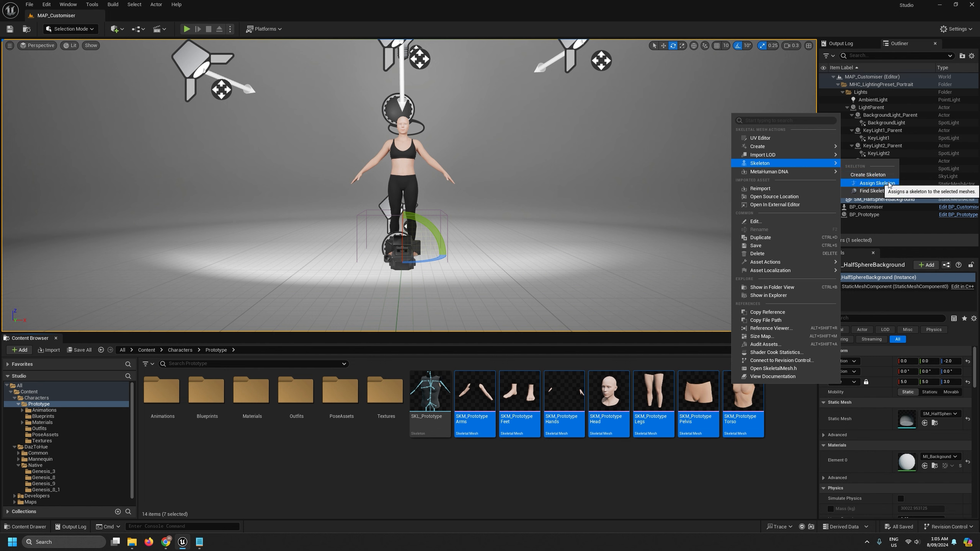
pyautogui.click(876, 183)
pyautogui.write('p')
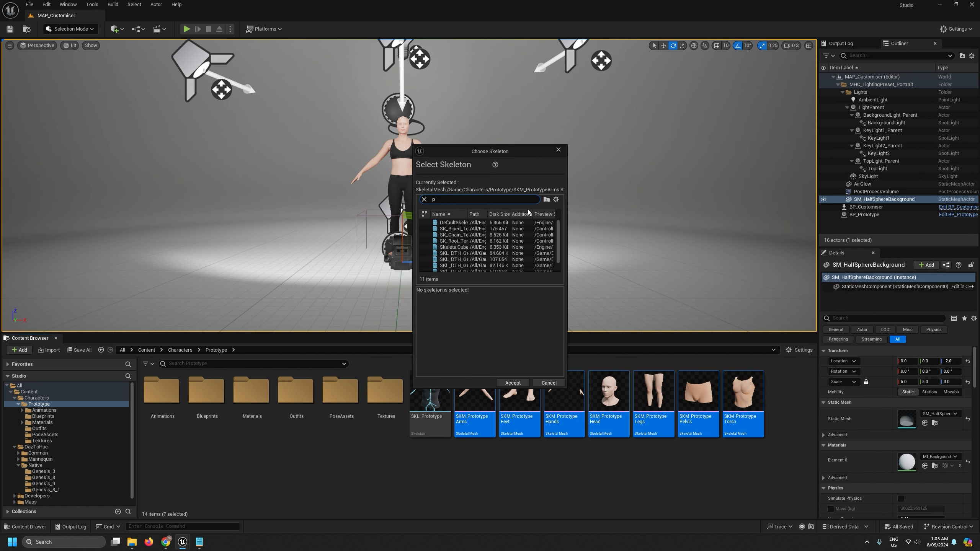
pyautogui.write('roto')
pyautogui.press('Down')
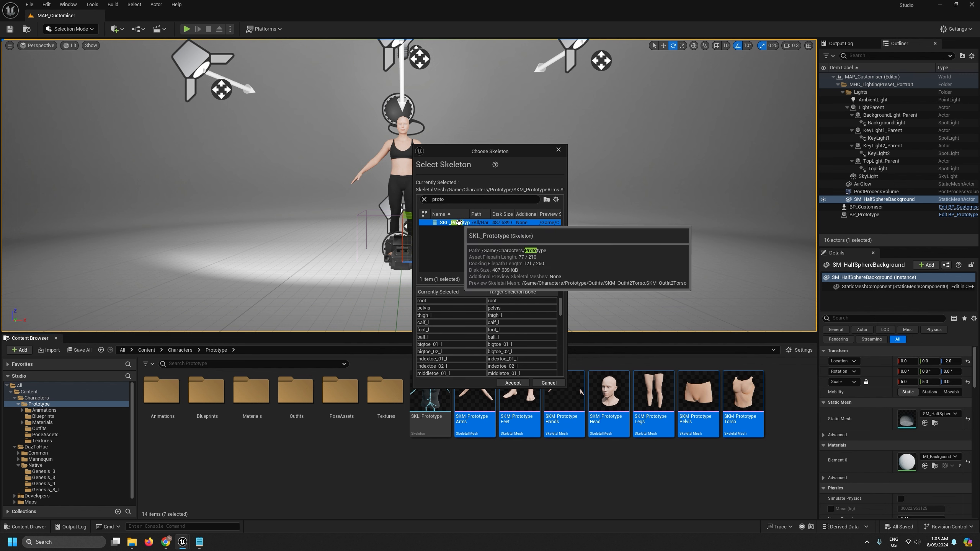
pyautogui.click(512, 382)
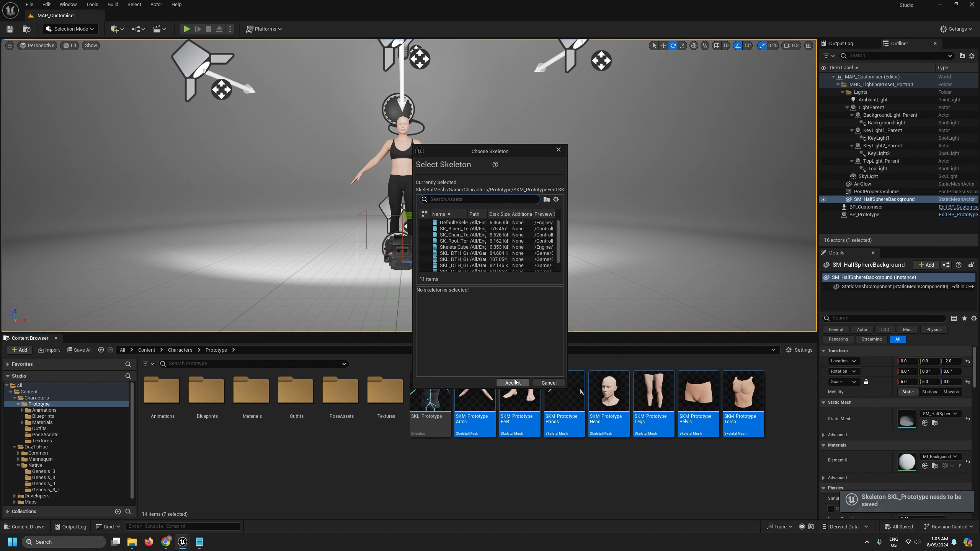
# Assign the SKL_Prototype skeleton to SKM_PrototypeFeet and SKM_PrototypeHands
pyautogui.write('proto')
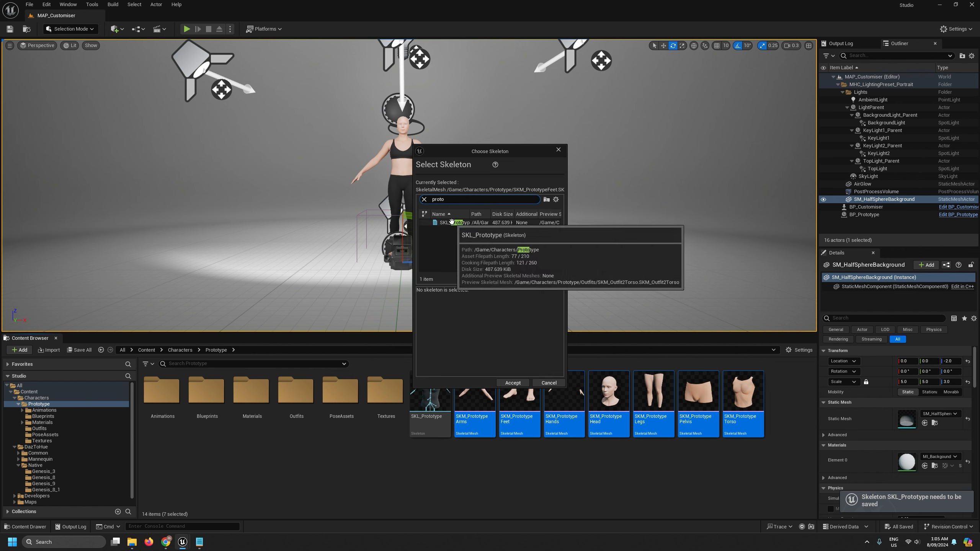
pyautogui.click(452, 222)
pyautogui.click(513, 382)
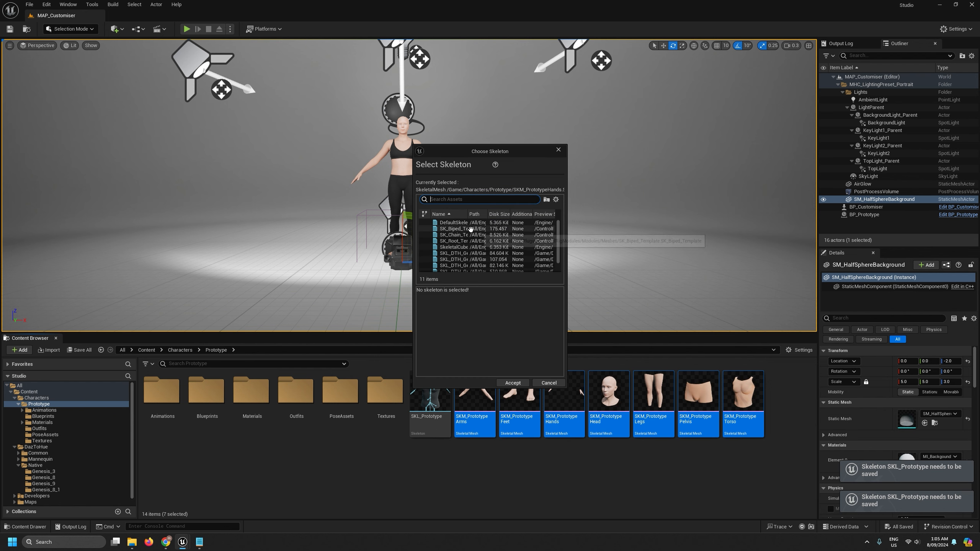
pyautogui.write('proto')
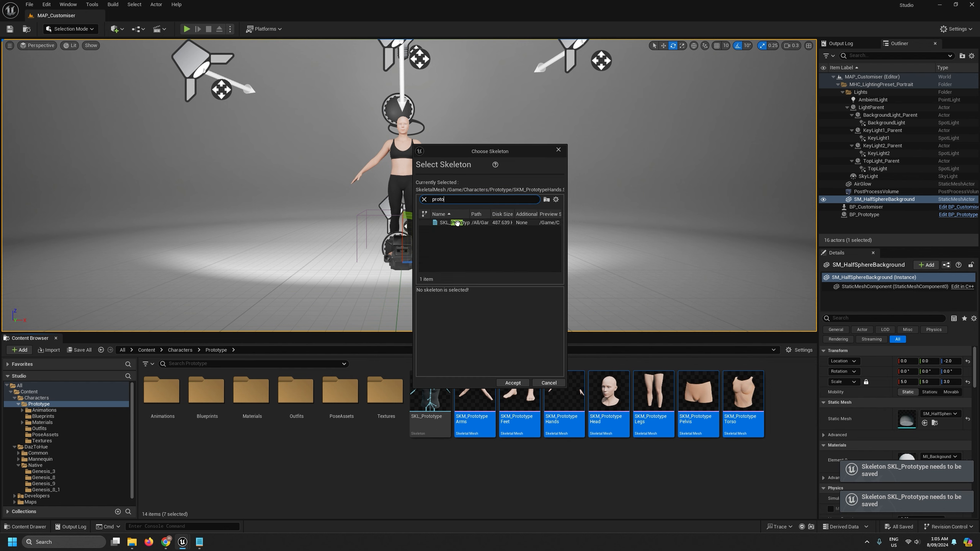
pyautogui.click(463, 223)
pyautogui.click(515, 383)
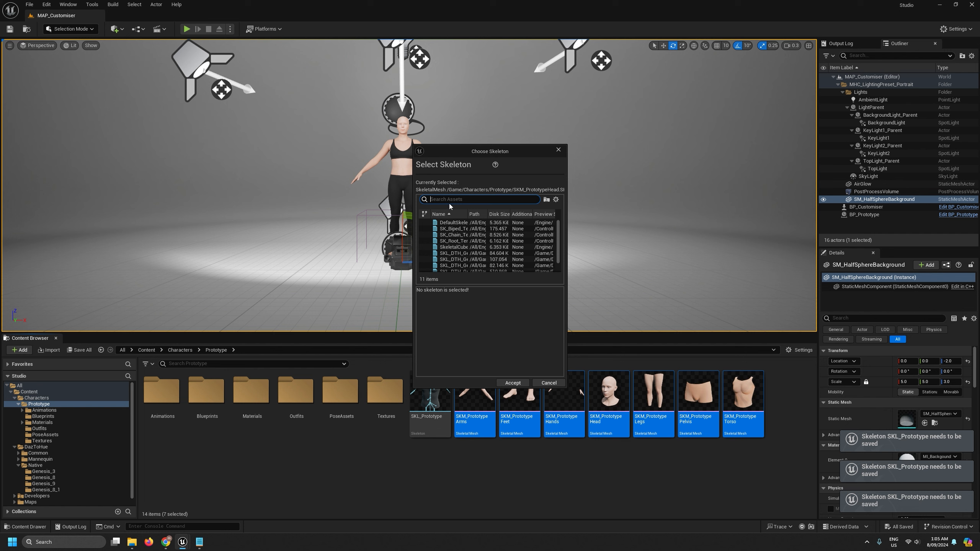
# Assign the SKL_Prototype skeleton to SKM_PrototypeHead, SKM_PrototypeLegs and SKM_PrototypePelvis
pyautogui.write('proto')
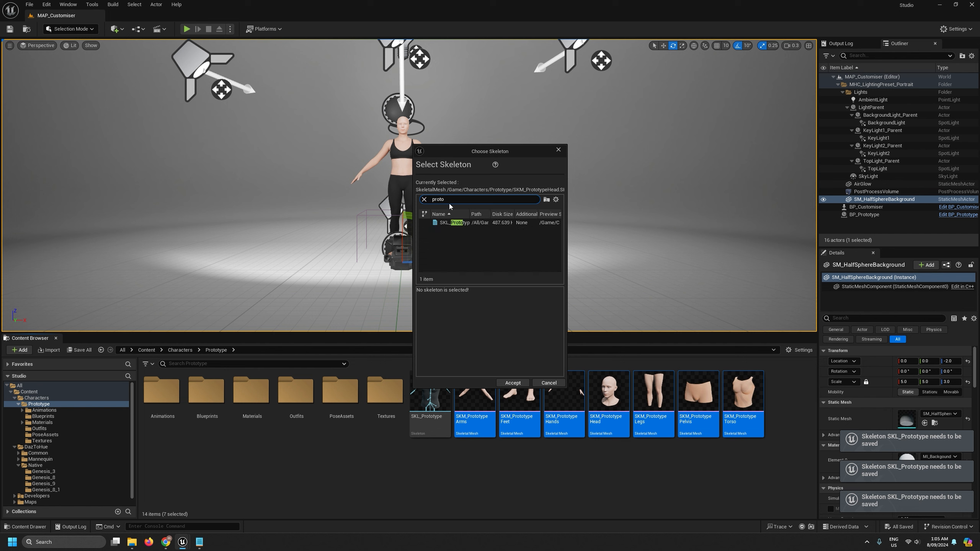
pyautogui.click(441, 222)
pyautogui.click(512, 381)
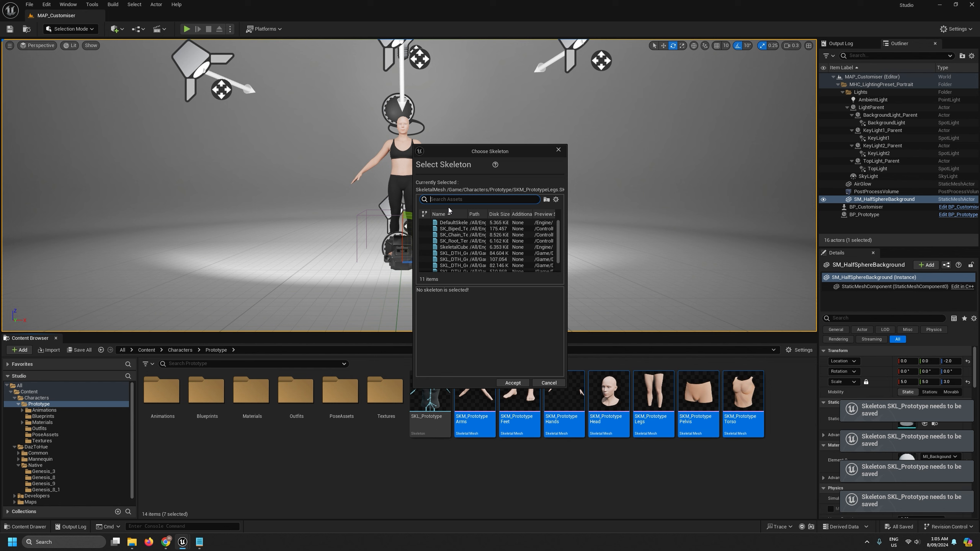
pyautogui.write('proto')
pyautogui.click(450, 223)
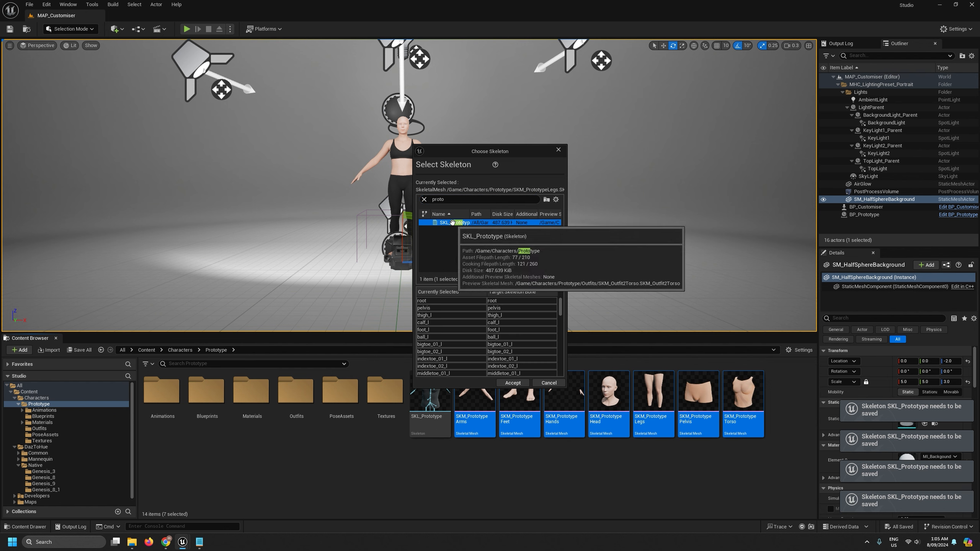
pyautogui.click(512, 382)
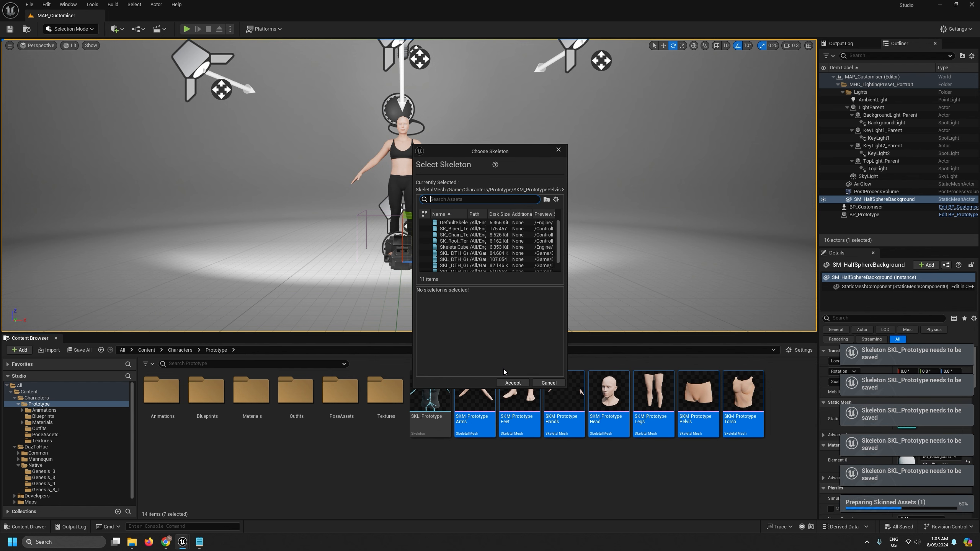
pyautogui.write('proto')
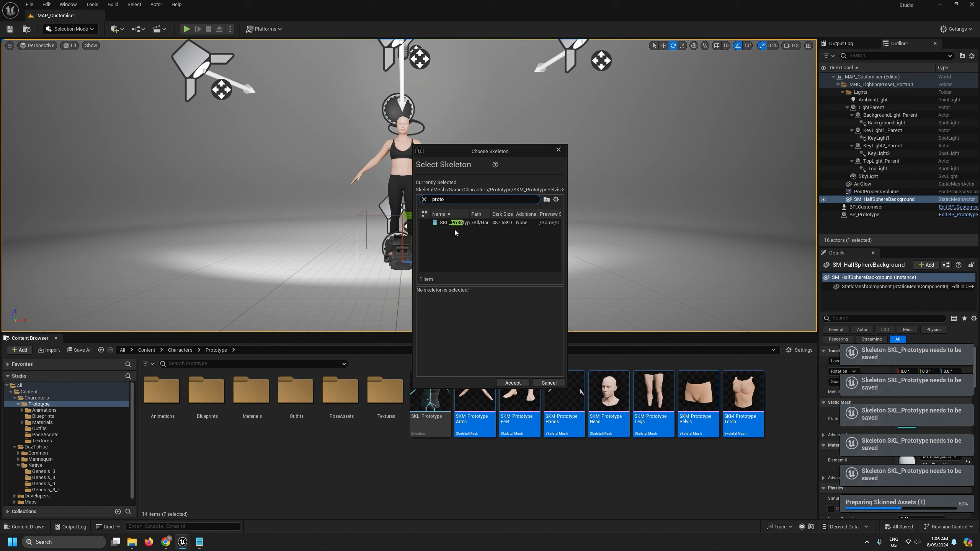
pyautogui.click(453, 223)
pyautogui.click(511, 381)
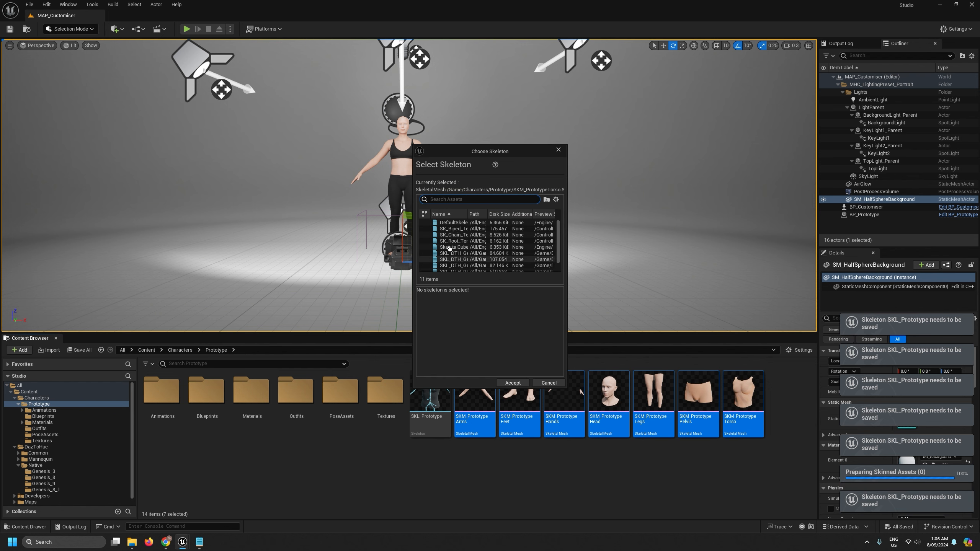
# Assign the SKL_Prototype skeleton to SKM_PrototypeTorso, completing the skeleton assignment for the selected body-part meshes
pyautogui.write('proto')
pyautogui.click(453, 223)
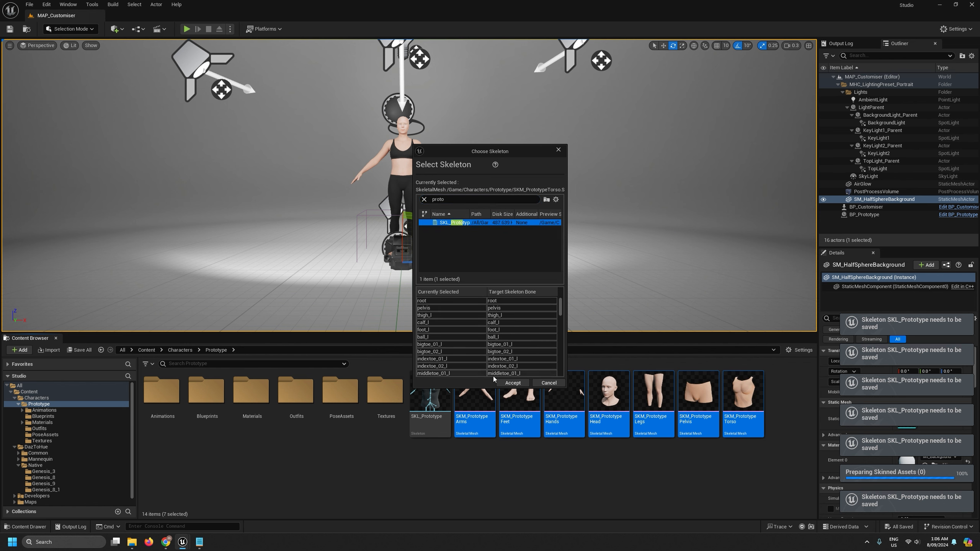
pyautogui.click(512, 382)
pyautogui.click(513, 382)
pyautogui.click(508, 475)
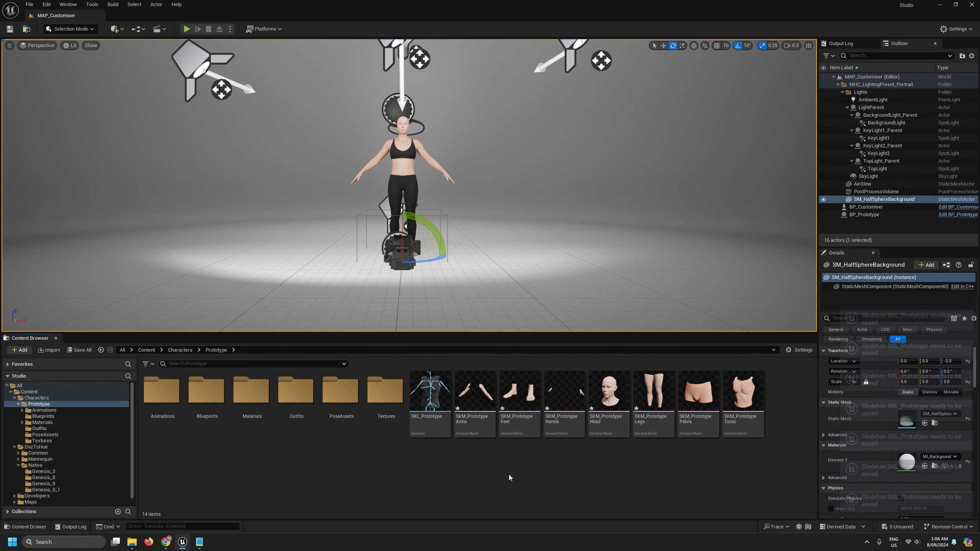
# Force delete the PAS_Prototype_Fbm pose asset from the Prototype character's PoseAssets folder
pyautogui.click(51, 434)
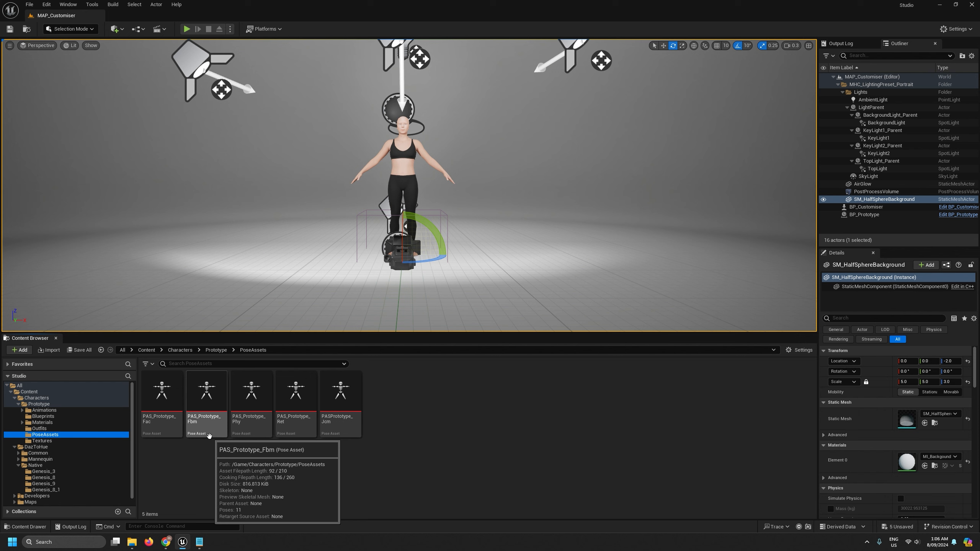
pyautogui.rightClick(206, 396)
pyautogui.click(262, 274)
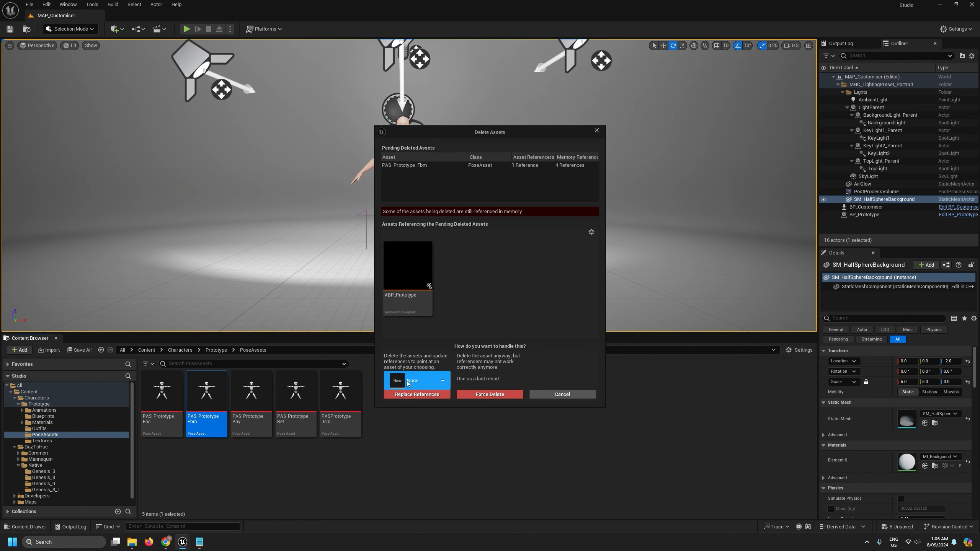
pyautogui.click(484, 391)
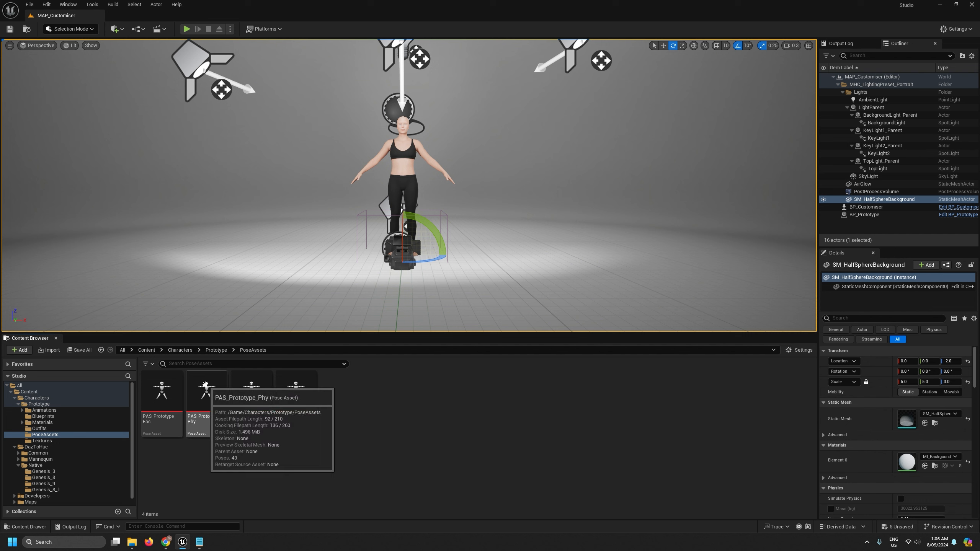
# Replace the skeleton of the four remaining pose assets, Fac, Phy, Ret and Jcm, with SKL_Prototype and save all assets
pyautogui.click(169, 385)
pyautogui.keyDown('shift'); pyautogui.click(306, 383); pyautogui.keyUp('shift')
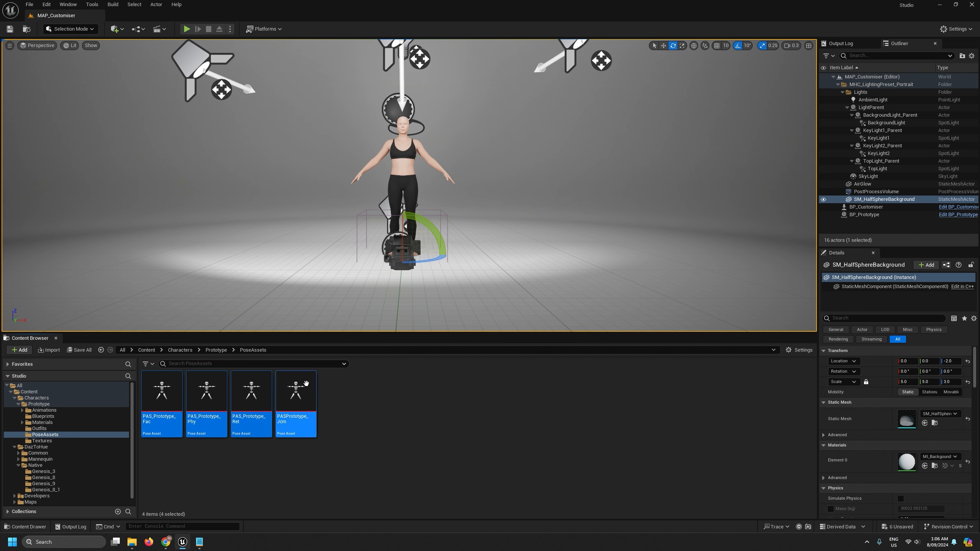
pyautogui.rightClick(307, 383)
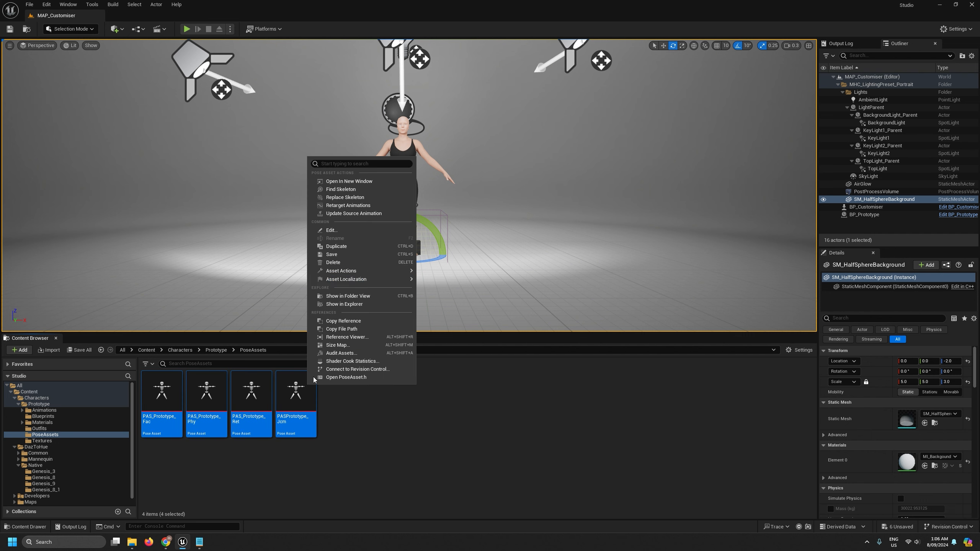
pyautogui.click(358, 198)
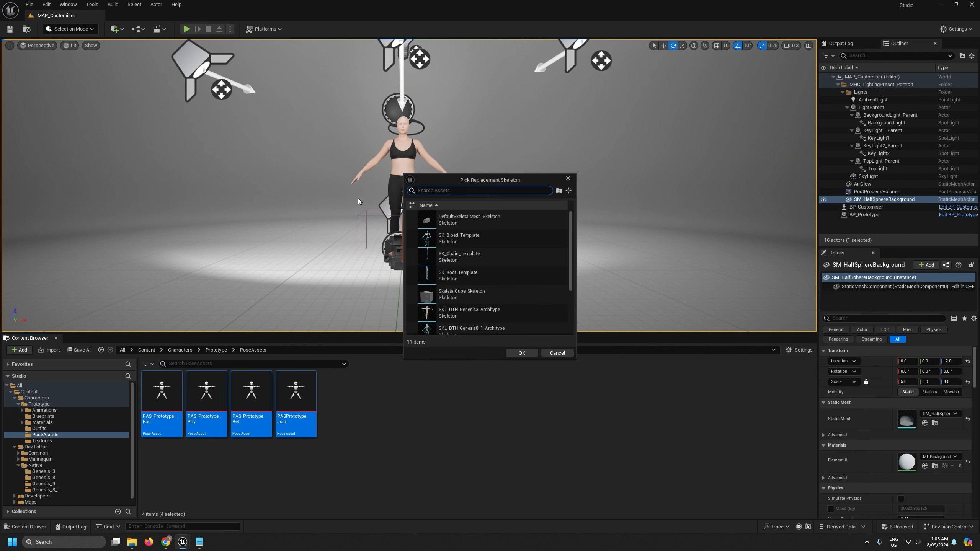
pyautogui.write('proto')
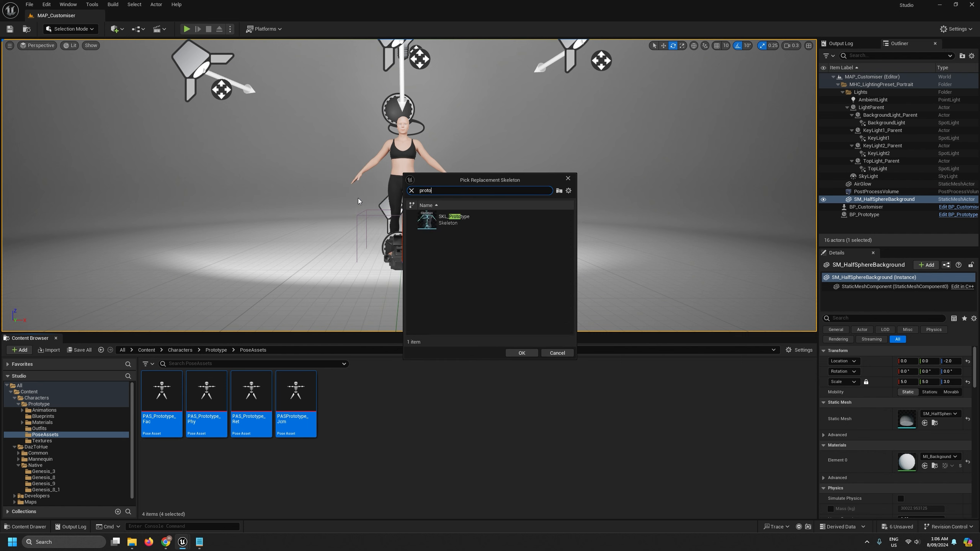
pyautogui.click(453, 218)
pyautogui.click(519, 351)
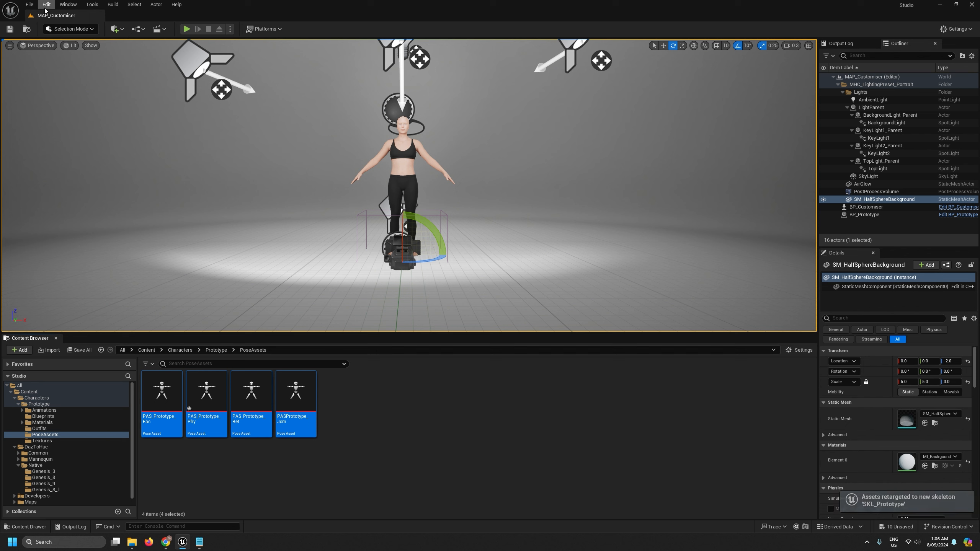
pyautogui.click(30, 4)
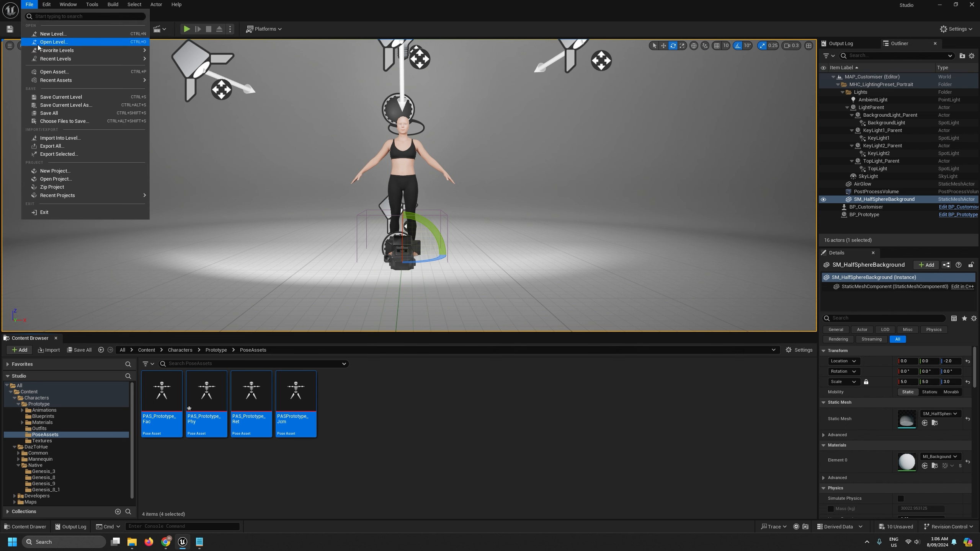
pyautogui.click(49, 116)
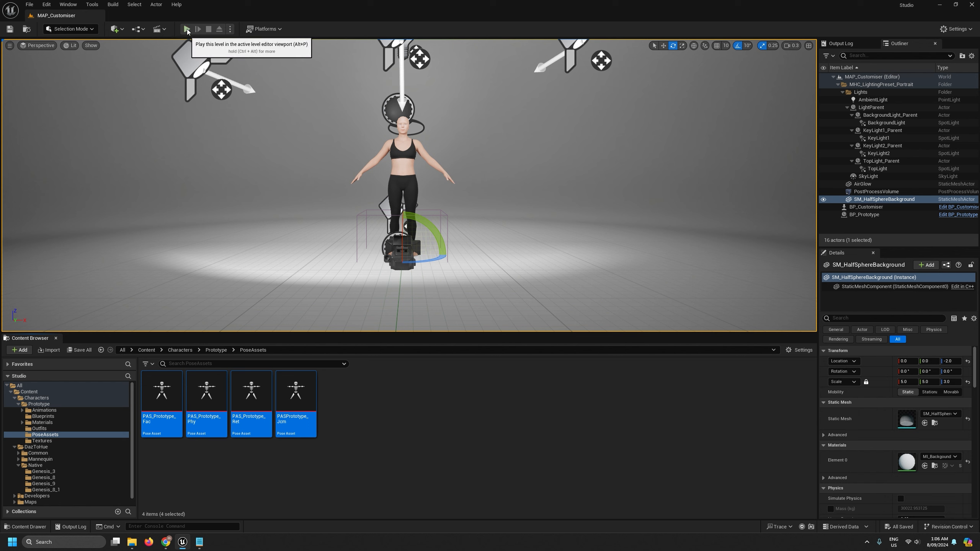
# Assign the SKL_Prototype skeleton to the ABP_Prototype animation blueprint in the Blueprints folder and save all assets
pyautogui.click(44, 417)
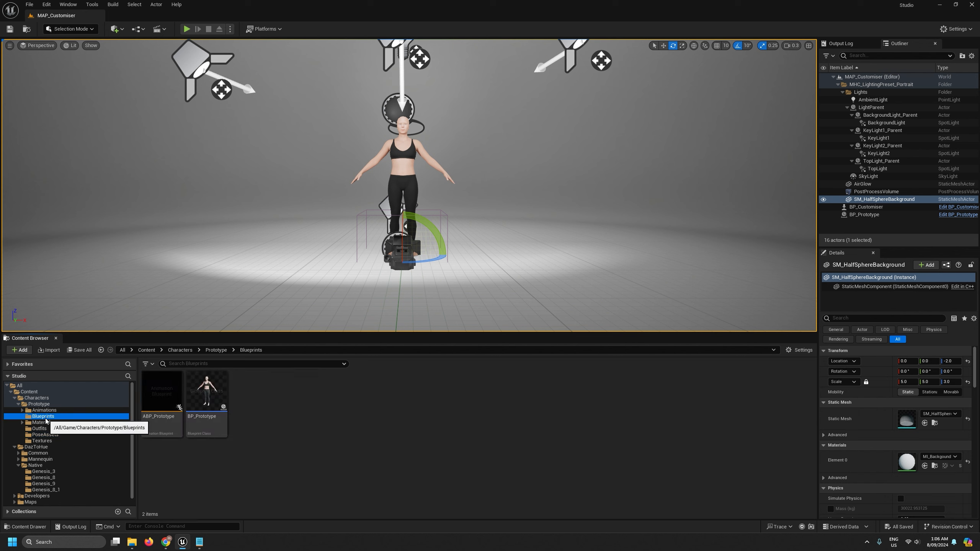
pyautogui.rightClick(162, 392)
pyautogui.click(211, 213)
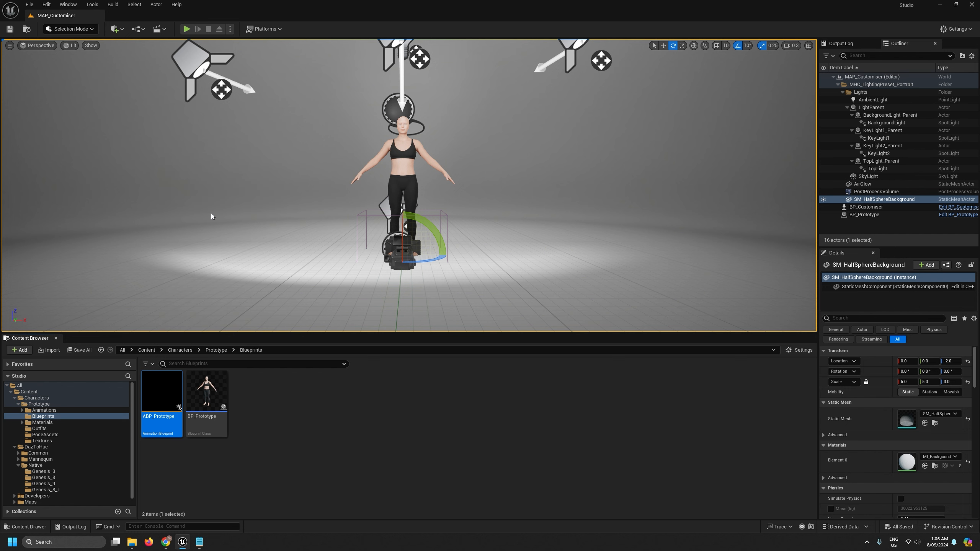
pyautogui.write('pr')
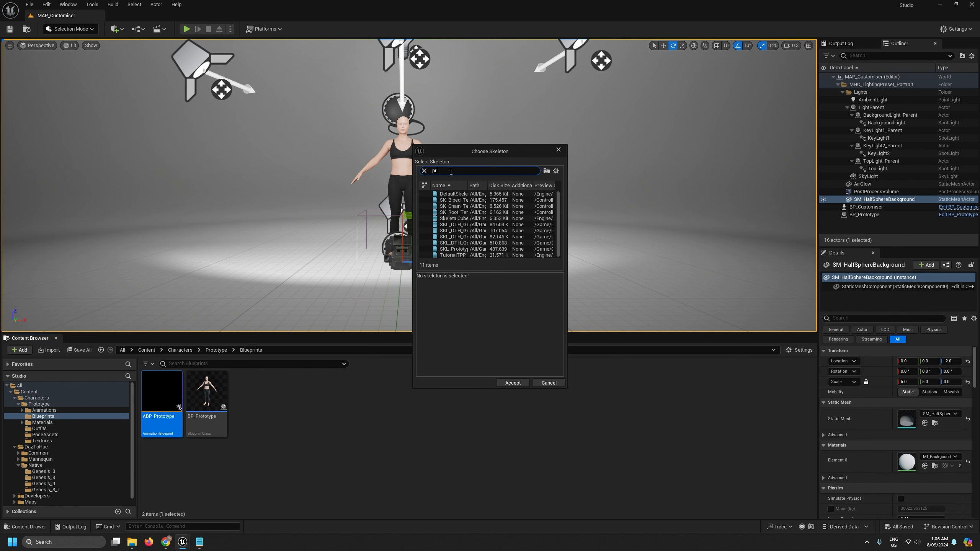
pyautogui.write('oto')
pyautogui.click(454, 193)
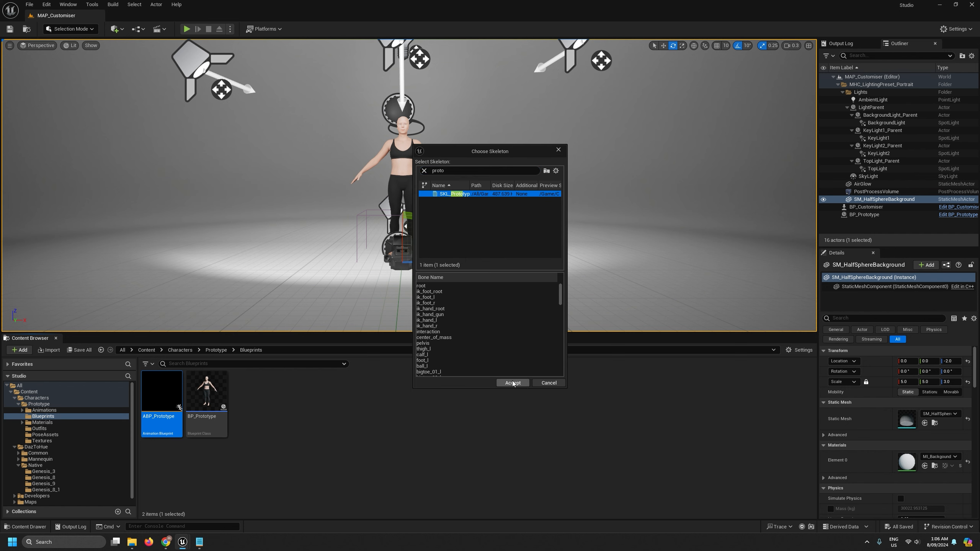
pyautogui.click(512, 383)
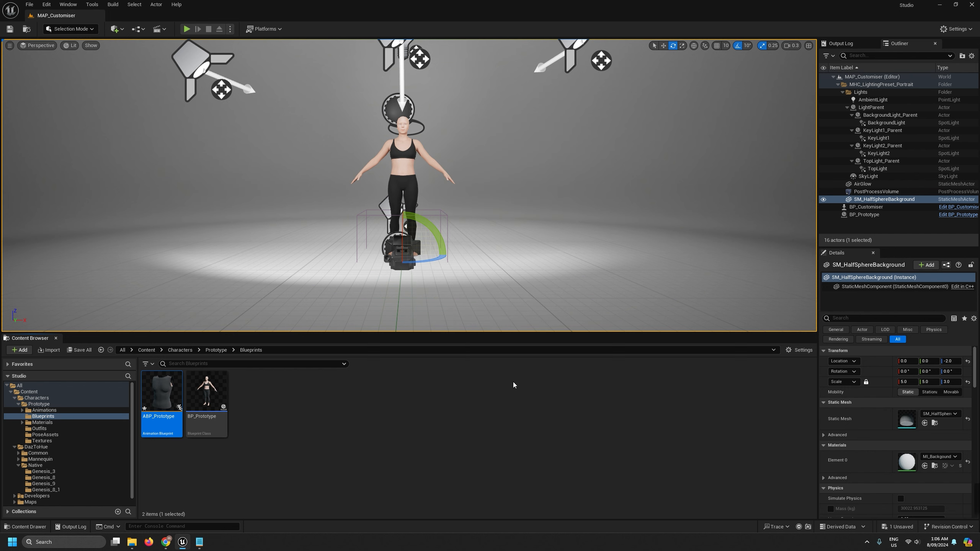
pyautogui.click(30, 5)
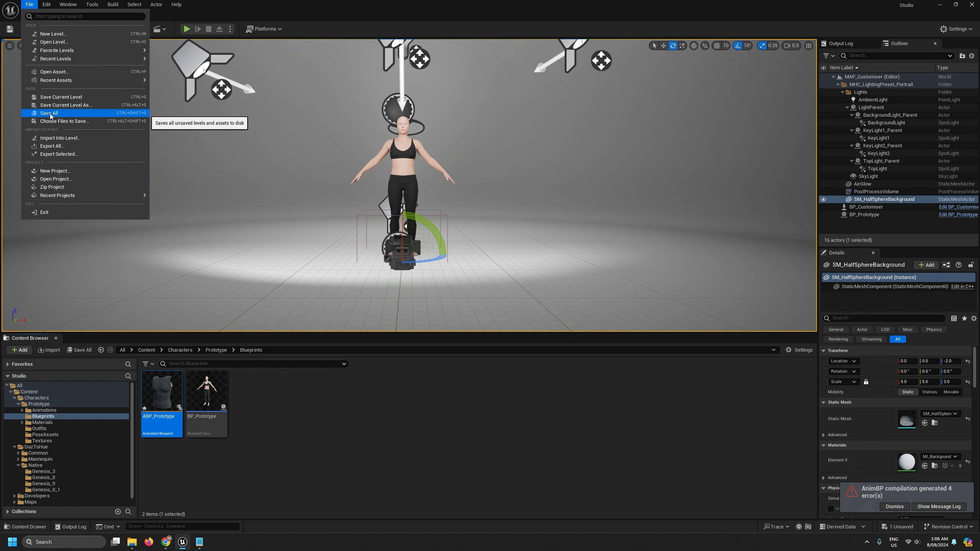
pyautogui.click(50, 114)
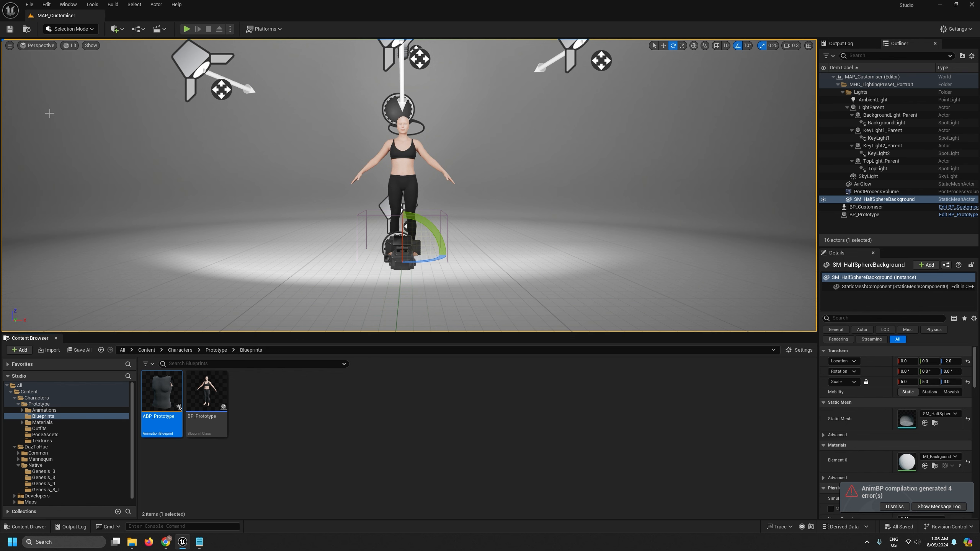
# Inspect the AnimGraph and compiler results of ABP_Prototype, close it and return to the PoseAssets folder
pyautogui.doubleClick(164, 387)
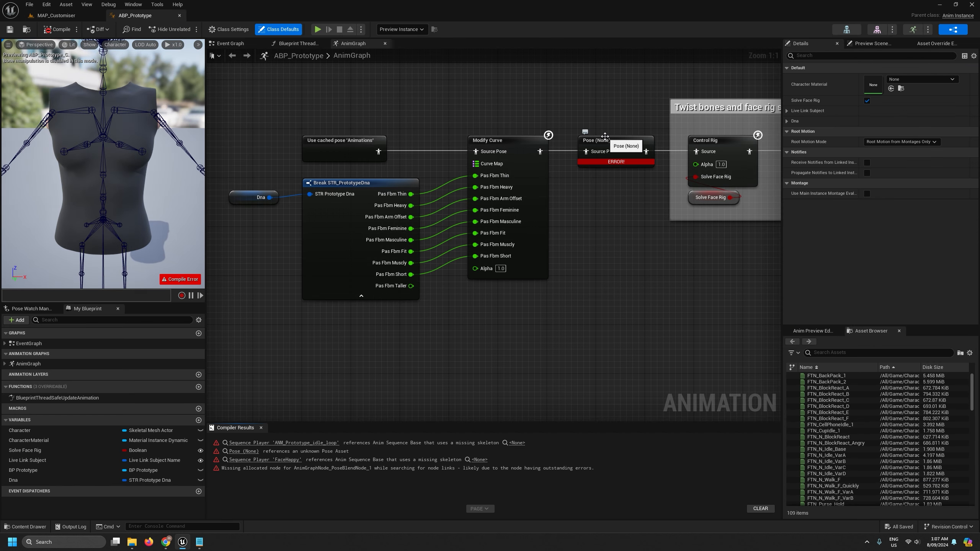
pyautogui.click(180, 15)
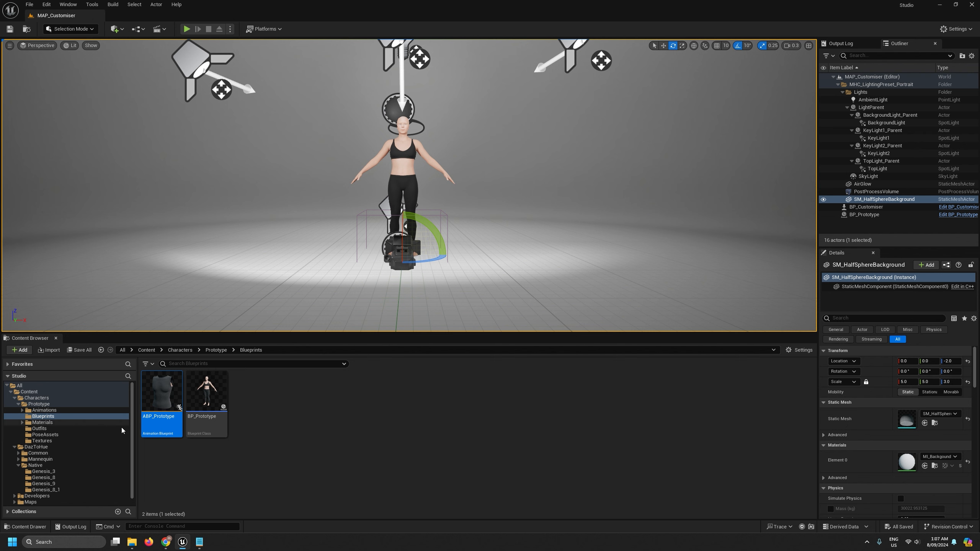
pyautogui.click(15, 447)
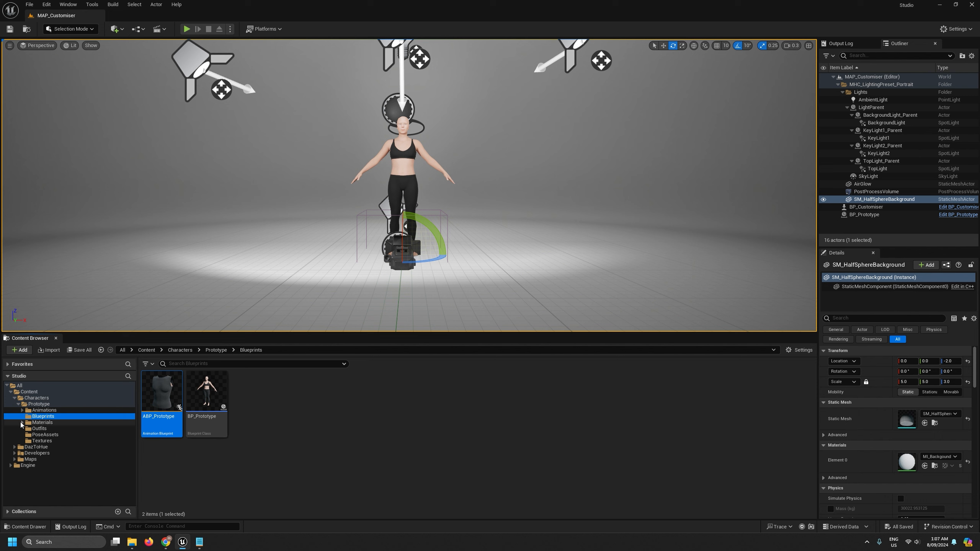
pyautogui.click(44, 435)
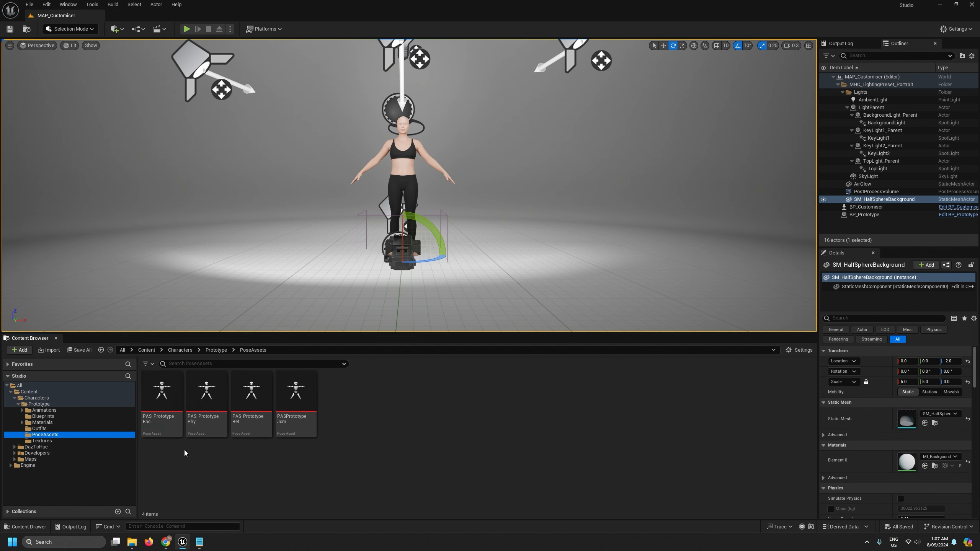
pyautogui.rightClick(360, 406)
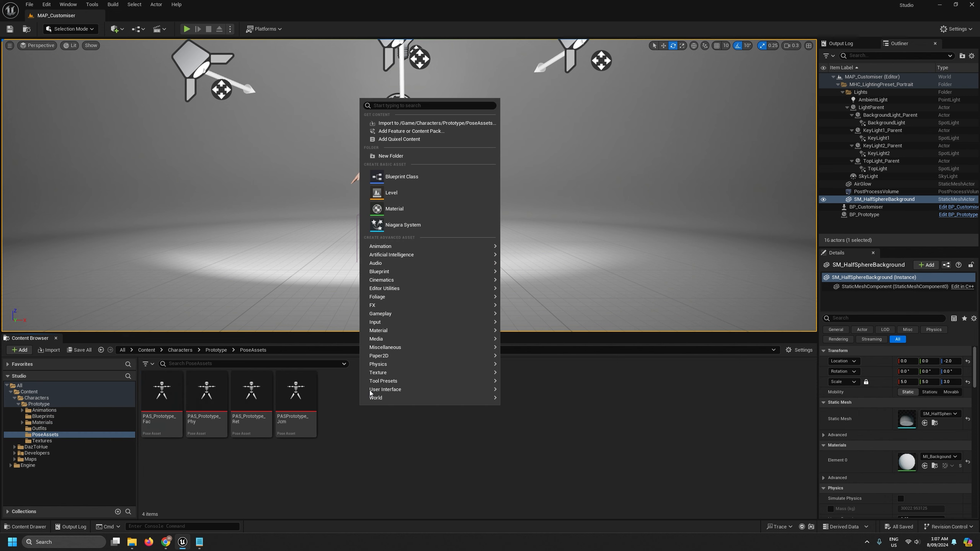
pyautogui.click(403, 124)
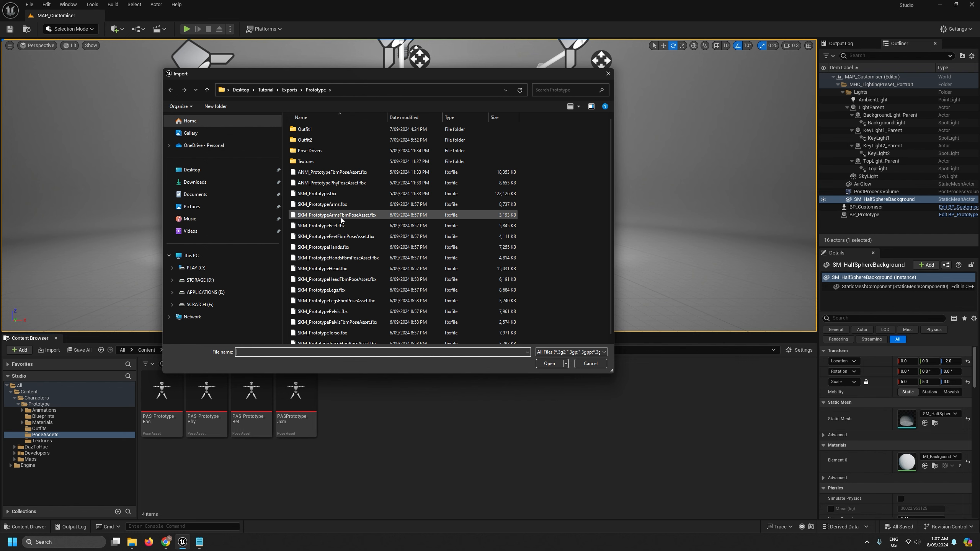
pyautogui.click(326, 270)
pyautogui.doubleClick(326, 270)
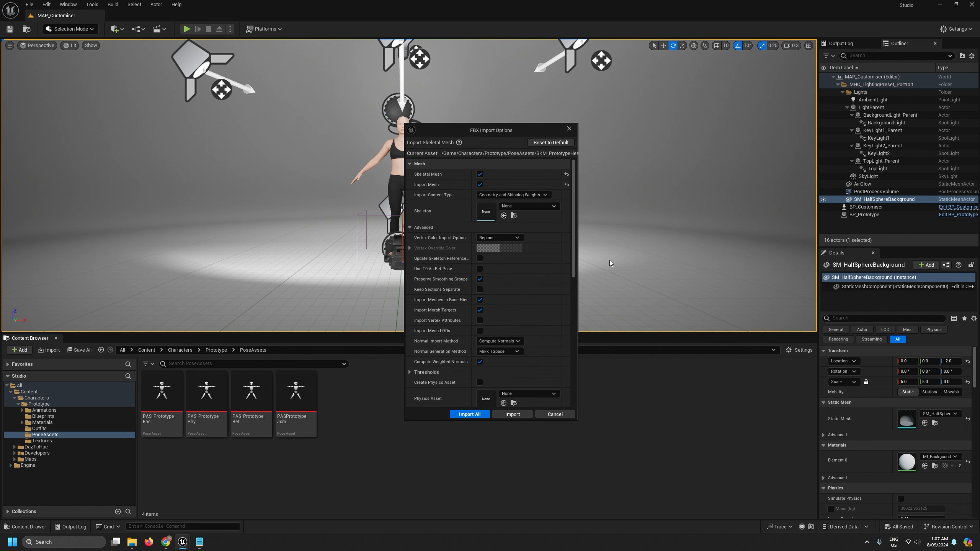
pyautogui.click(535, 207)
pyautogui.write('proto')
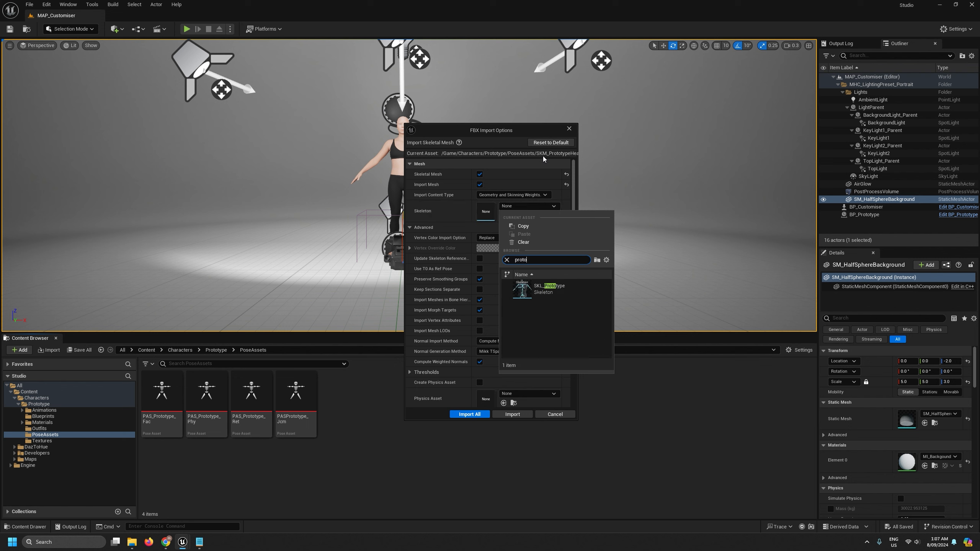
pyautogui.click(542, 128)
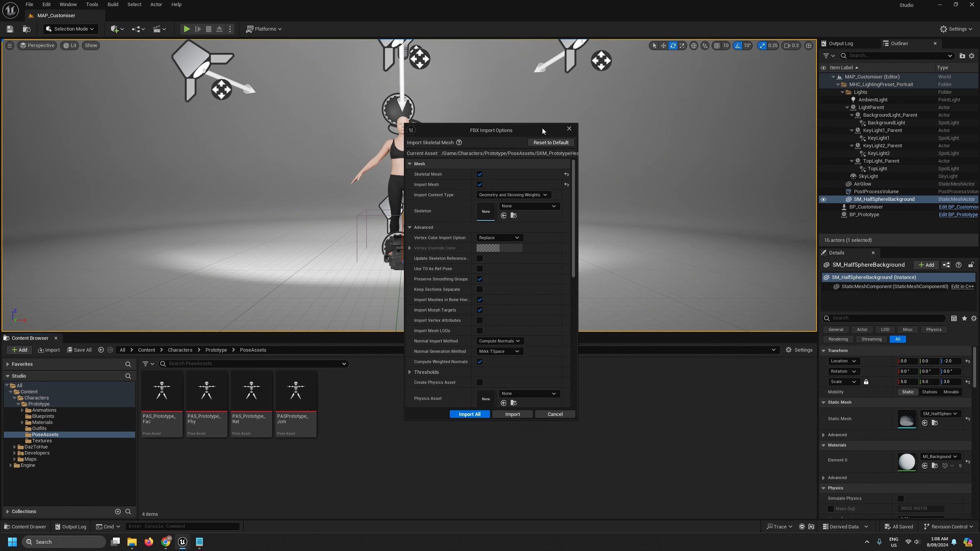
pyautogui.click(569, 128)
pyautogui.rightClick(409, 413)
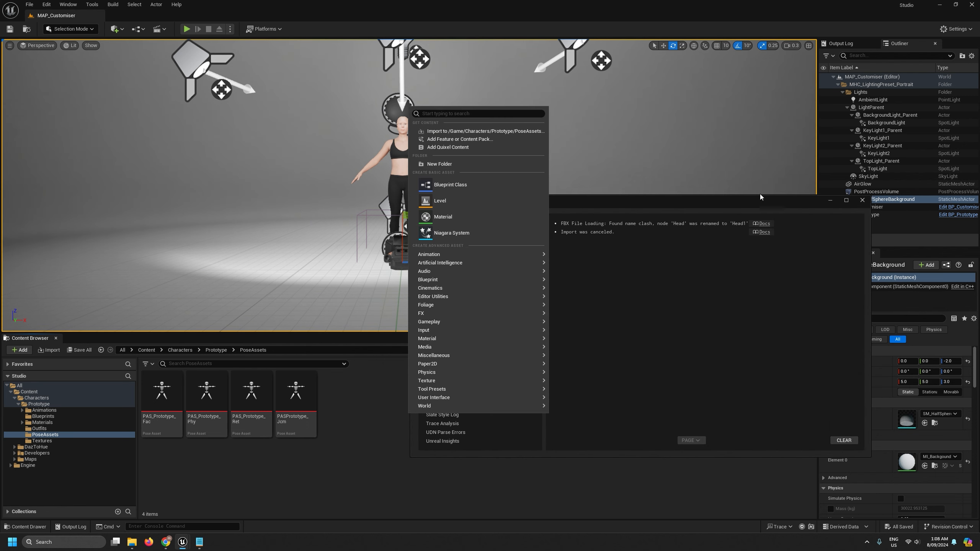
pyautogui.click(865, 199)
# Import the SKM_PrototypeHeadFbmPoseAsset.fbx animation into the PoseAssets folder using the SKL_Prototype skeleton and dismiss the message log
pyautogui.rightClick(359, 416)
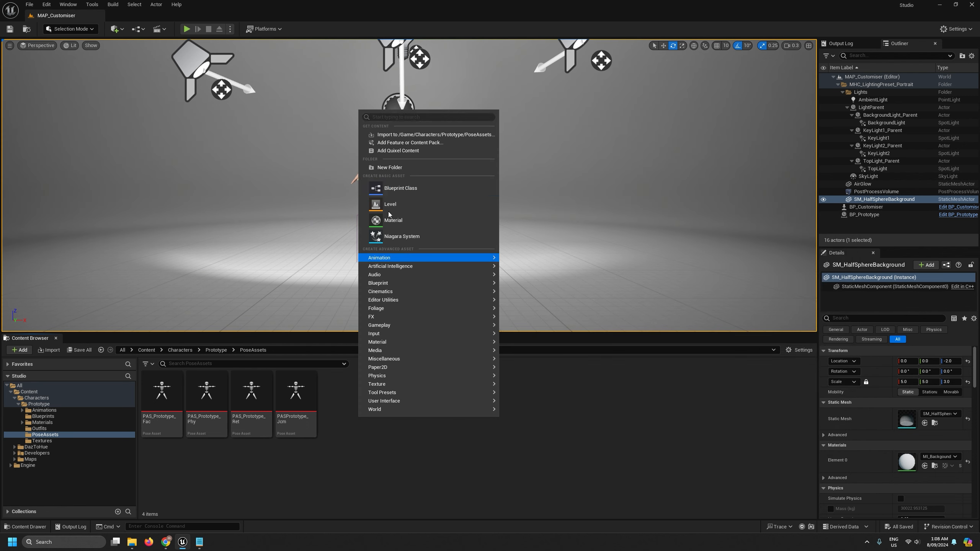
pyautogui.click(395, 133)
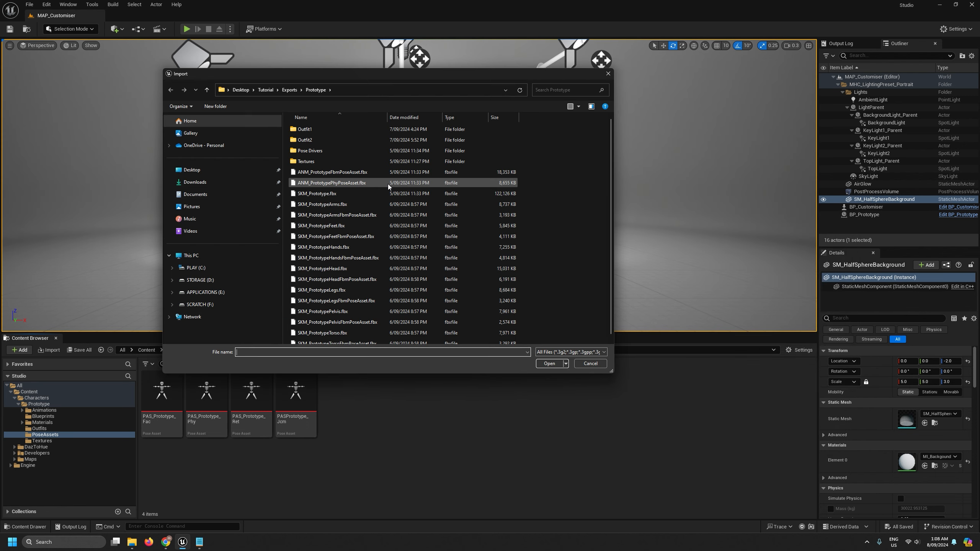
pyautogui.doubleClick(341, 269)
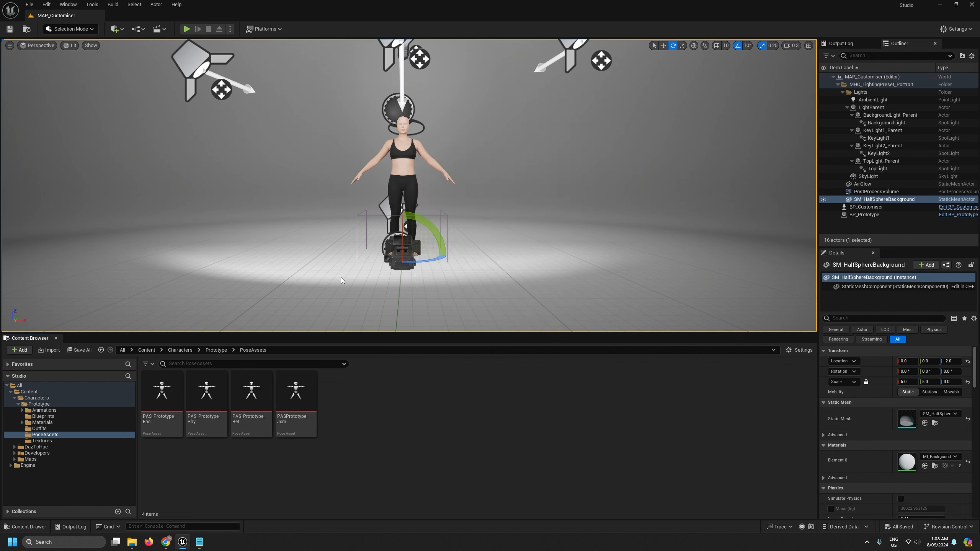
pyautogui.click(478, 184)
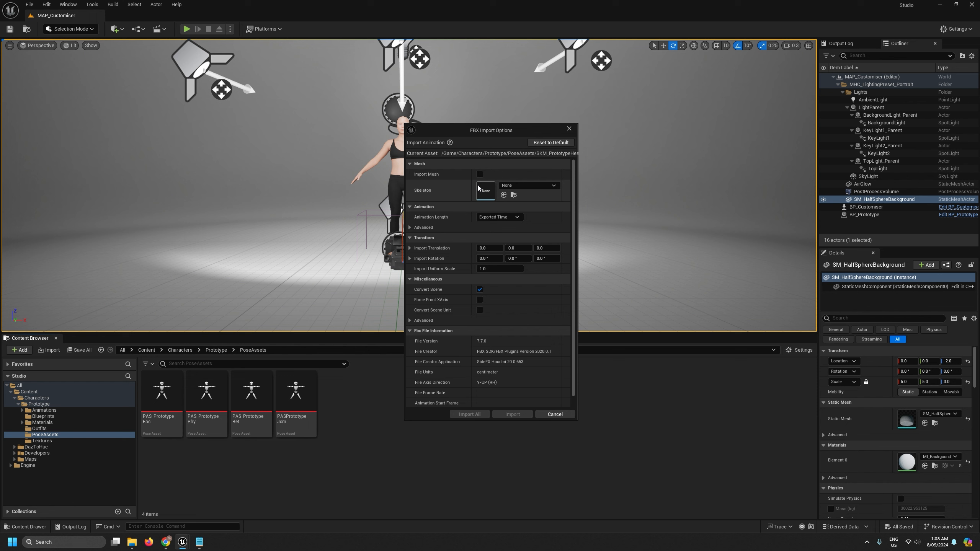
pyautogui.click(516, 186)
pyautogui.write('proto')
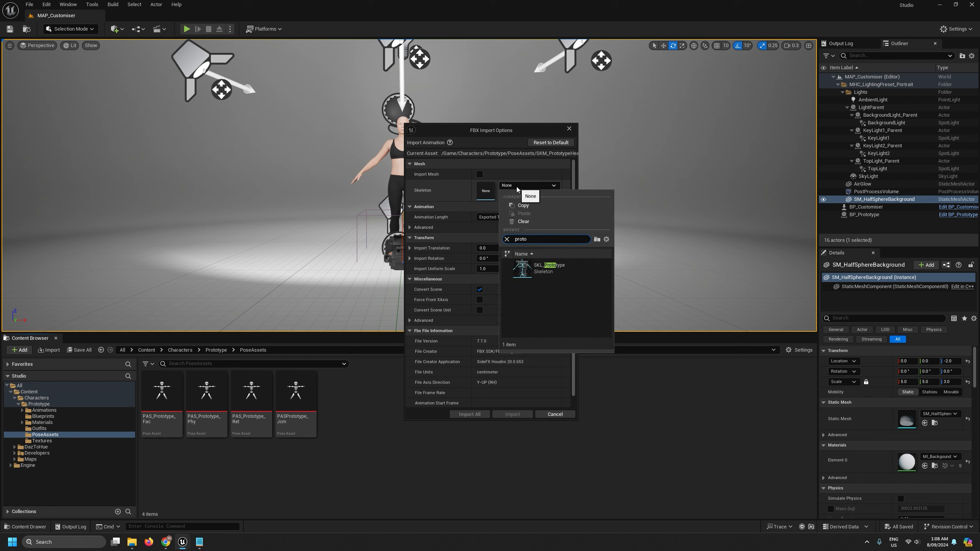
pyautogui.click(551, 267)
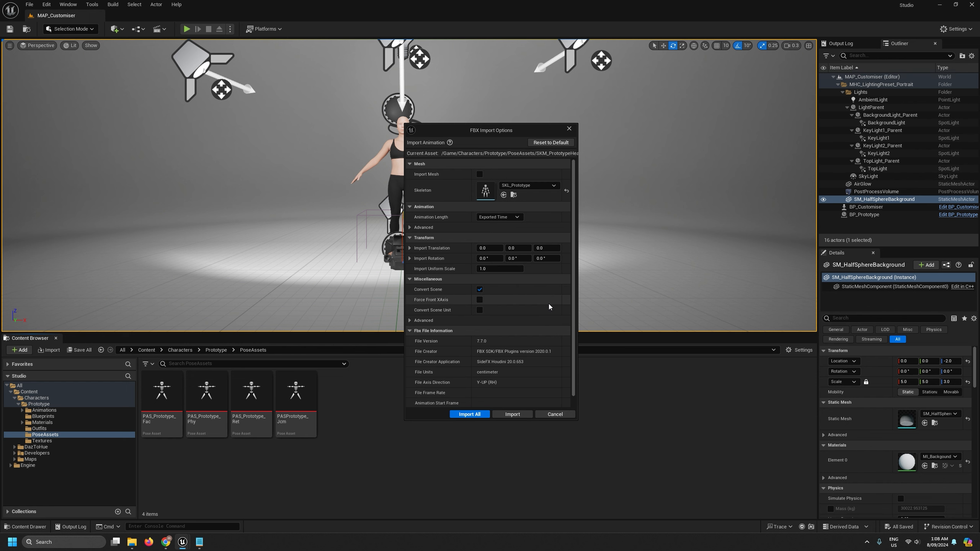
pyautogui.click(522, 416)
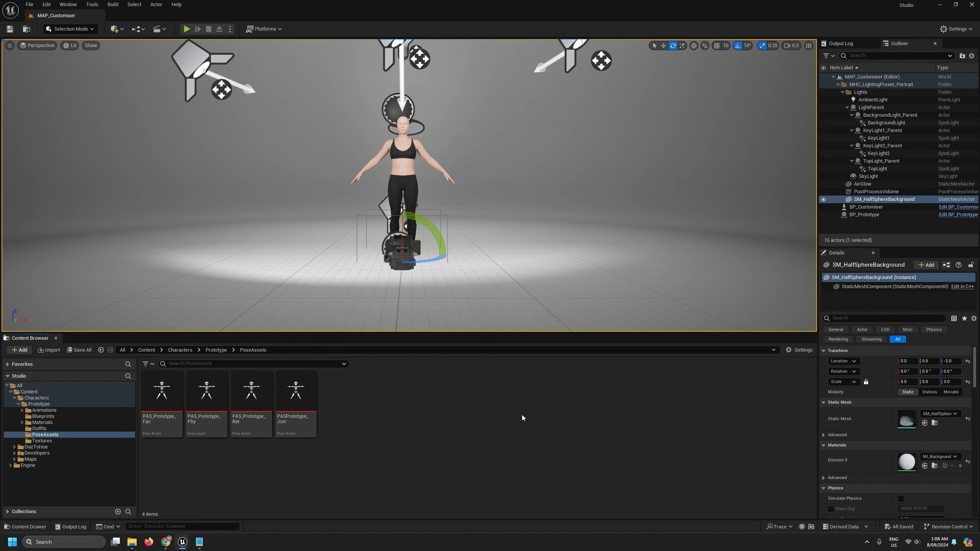
pyautogui.click(862, 199)
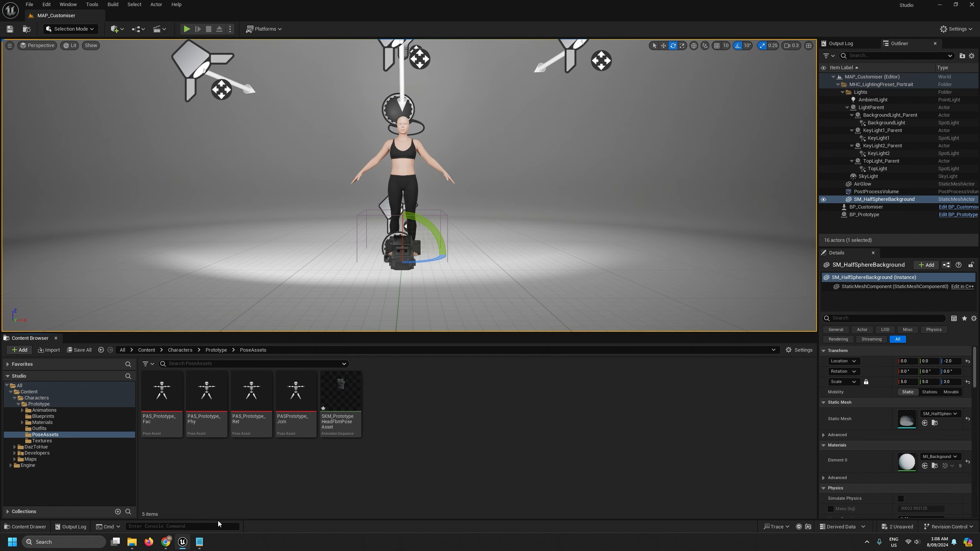
# Compare the morph curves of the imported head FBM animation with the pose names in FbmPoseAssetNames.txt, then close the animation
pyautogui.click(200, 542)
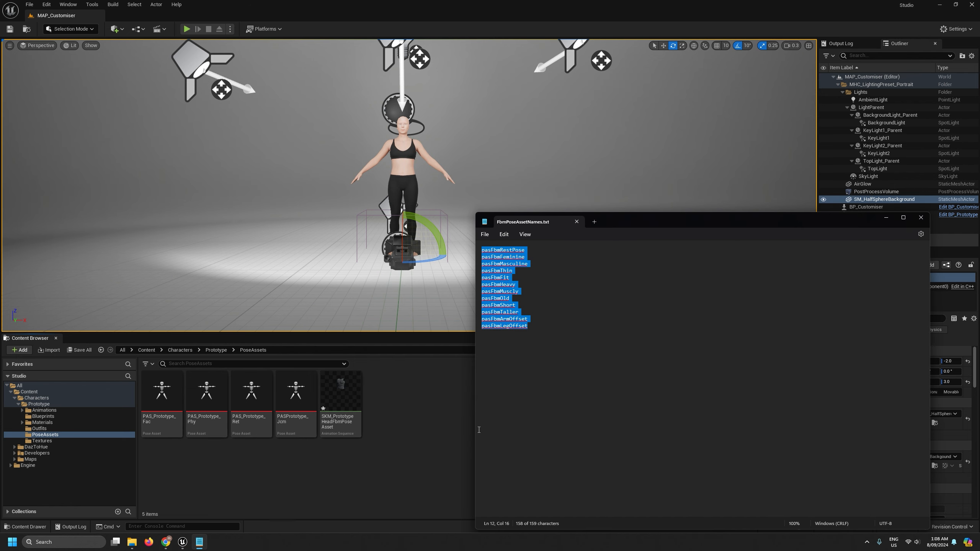
pyautogui.doubleClick(359, 394)
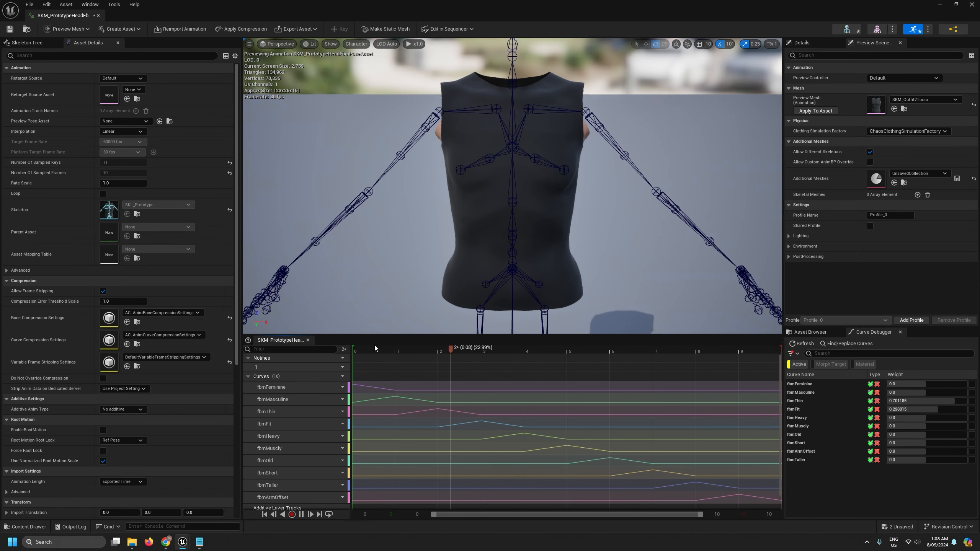
pyautogui.click(381, 348)
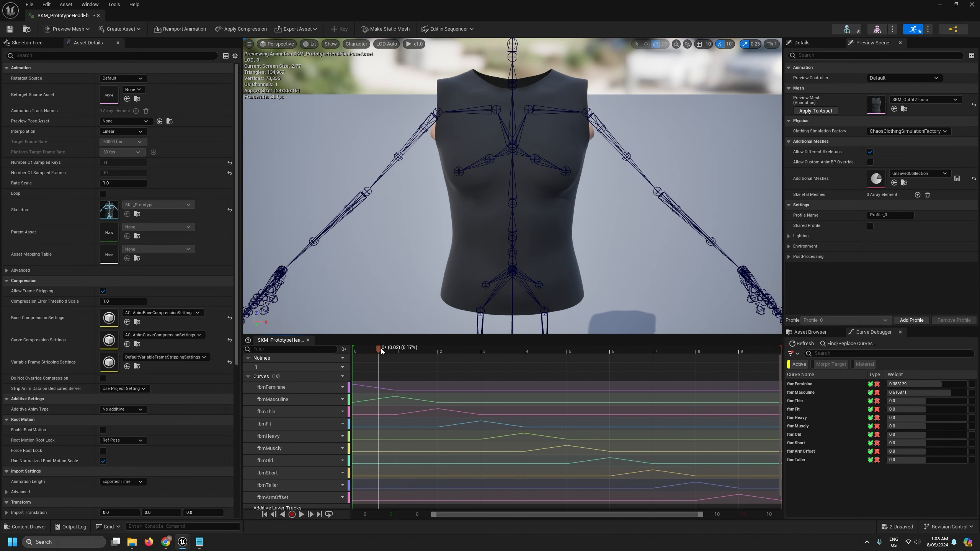
pyautogui.click(199, 542)
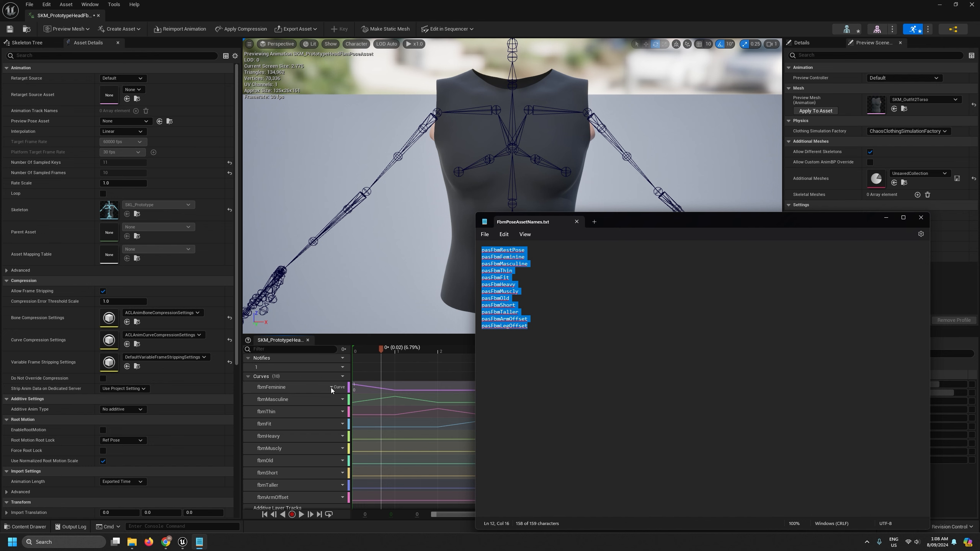
pyautogui.moveTo(382, 352); pyautogui.dragTo(351, 349)
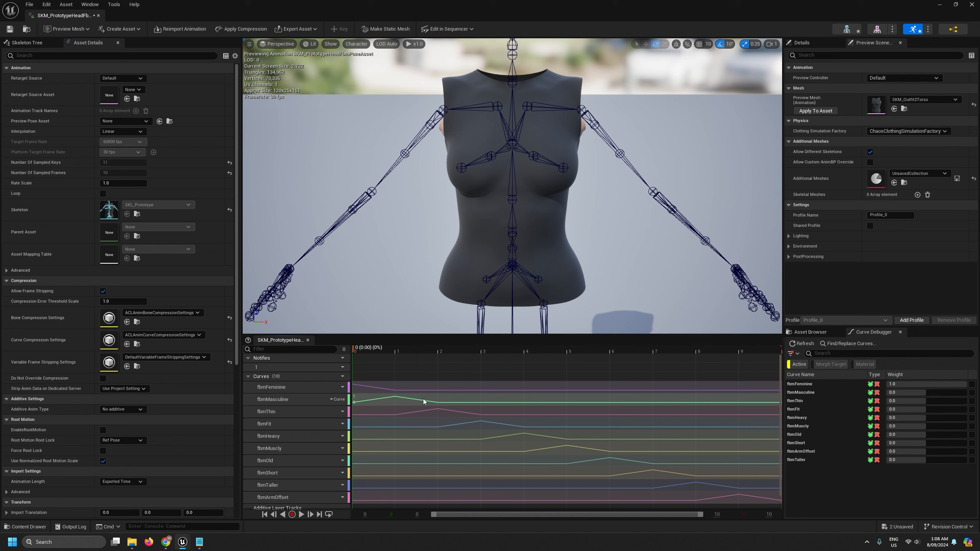
pyautogui.moveTo(701, 514); pyautogui.dragTo(868, 505)
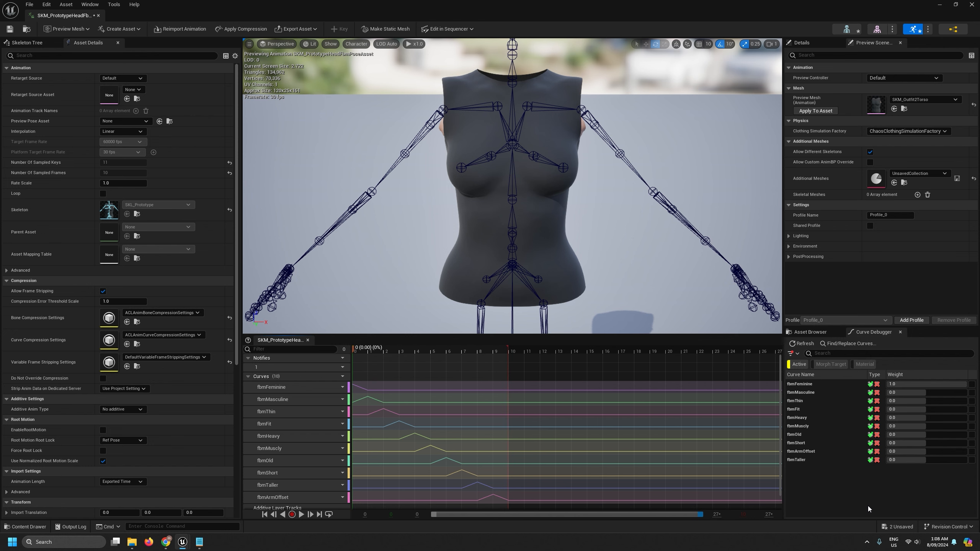
pyautogui.click(99, 17)
pyautogui.rightClick(440, 411)
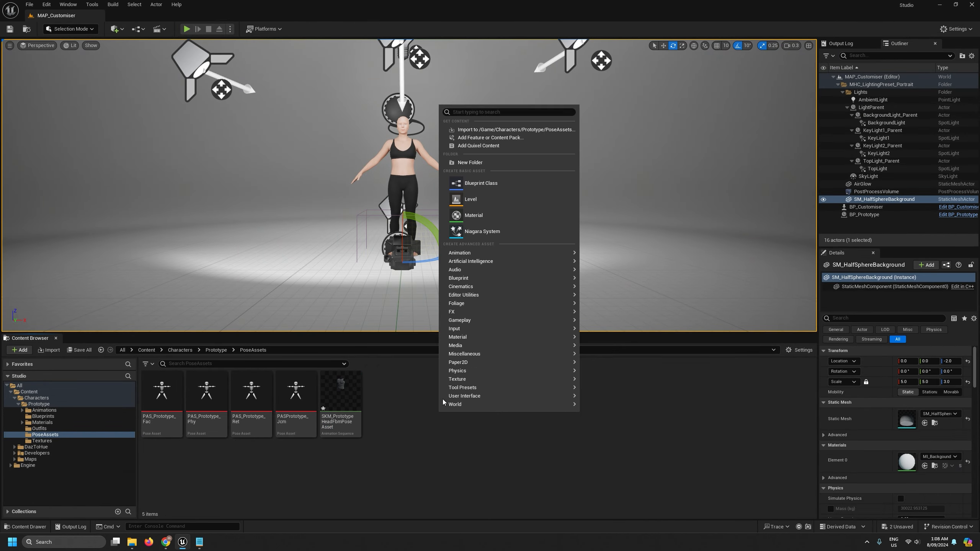
pyautogui.click(465, 131)
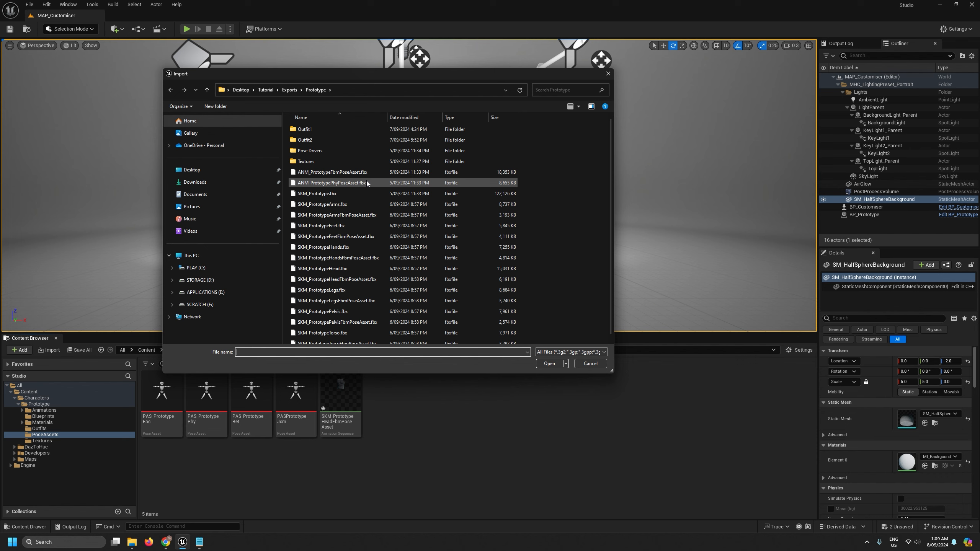
pyautogui.click(590, 364)
# Minimize the Unreal editor and the browser, and close the FbmPoseAssetNames.txt and Prototype folder windows to reach the desktop
pyautogui.click(939, 5)
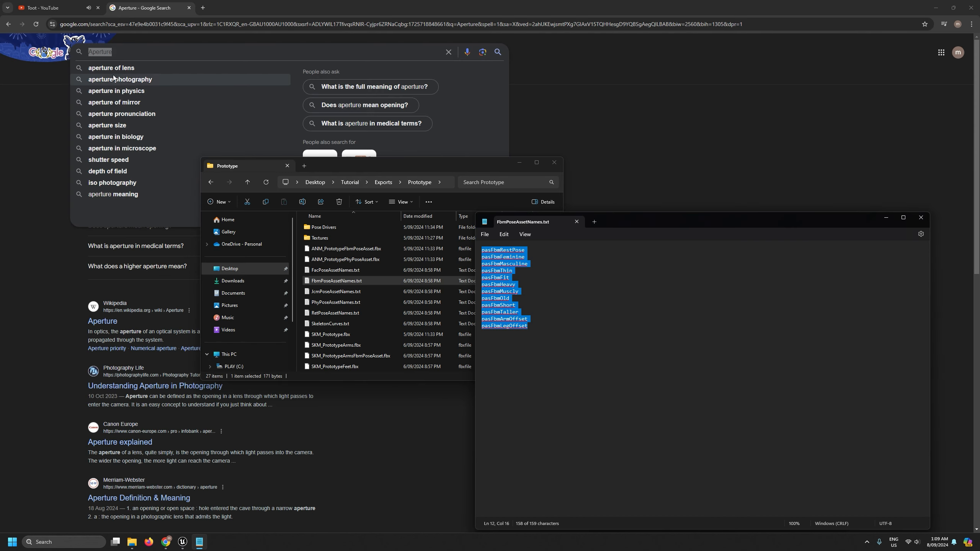
pyautogui.click(935, 8)
pyautogui.click(921, 219)
pyautogui.click(554, 163)
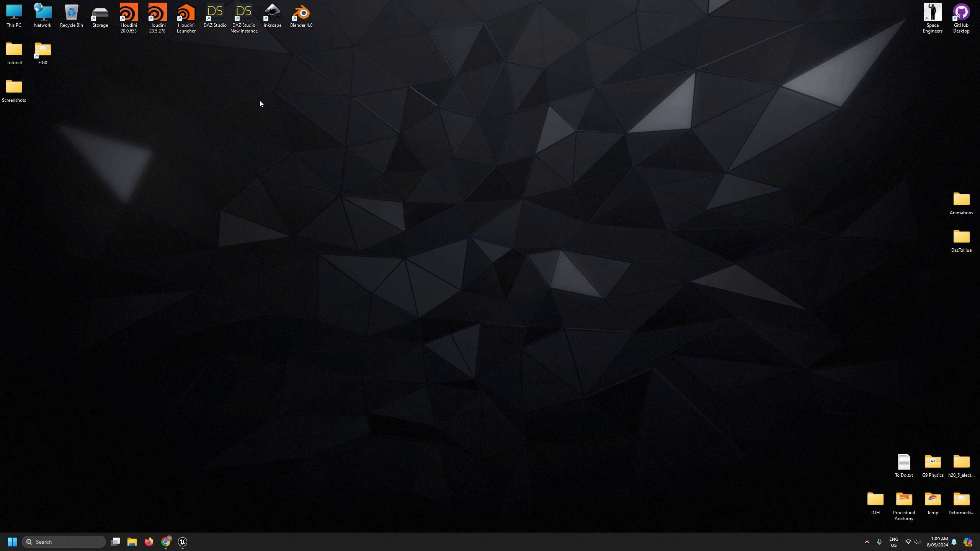
# Launch Houdini 20.0.653 and open the recent DazToHue20/Prototype.hiplc scene
pyautogui.doubleClick(129, 15)
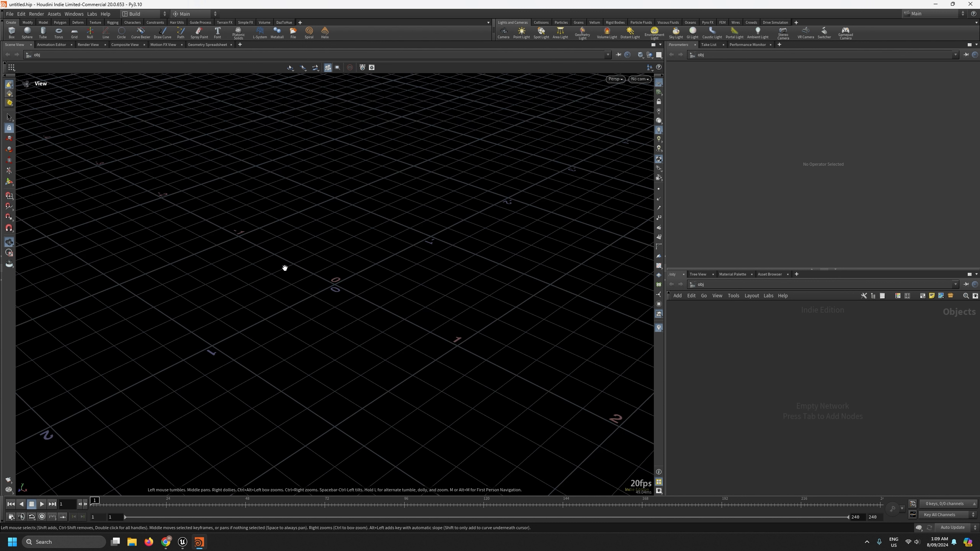
pyautogui.click(9, 14)
pyautogui.moveTo(23, 38)
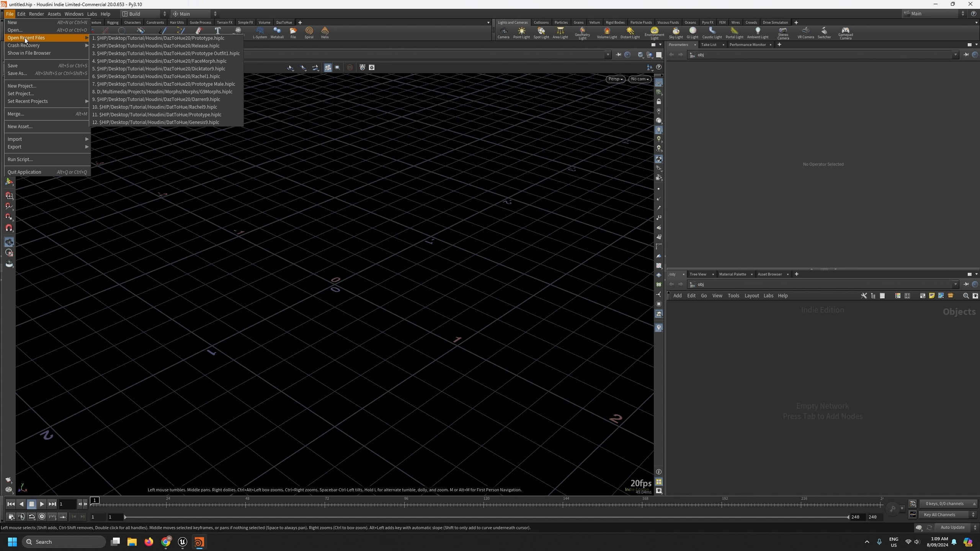
pyautogui.click(135, 40)
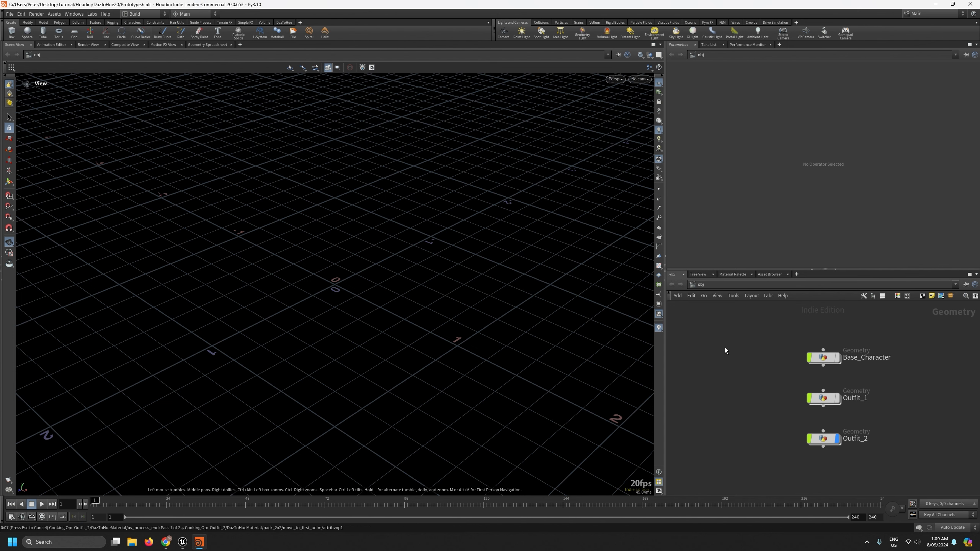
# Turn off the display of Outfit_2 and go inside the Base_Character geometry network
pyautogui.click(700, 285)
pyautogui.click(836, 438)
pyautogui.moveTo(826, 360)
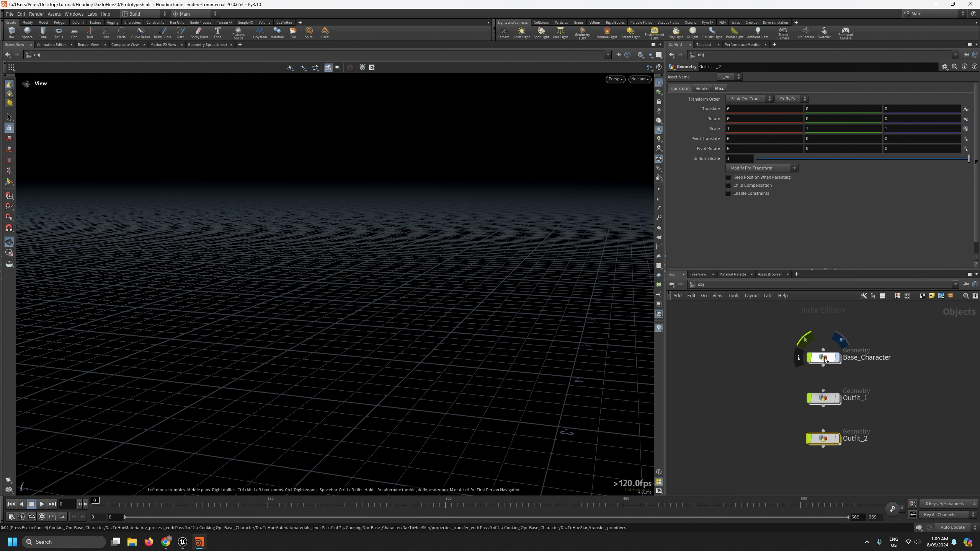
pyautogui.doubleClick(825, 358)
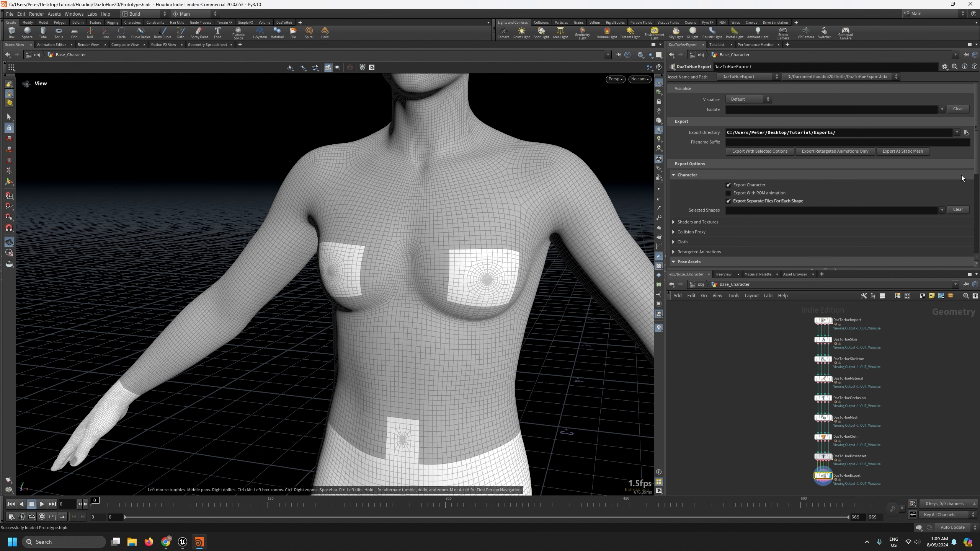
# Review the last FBM frame entries, such as ArmOffset and LegOffset, in the DazToHuePoseAsset node
pyautogui.press('Up')
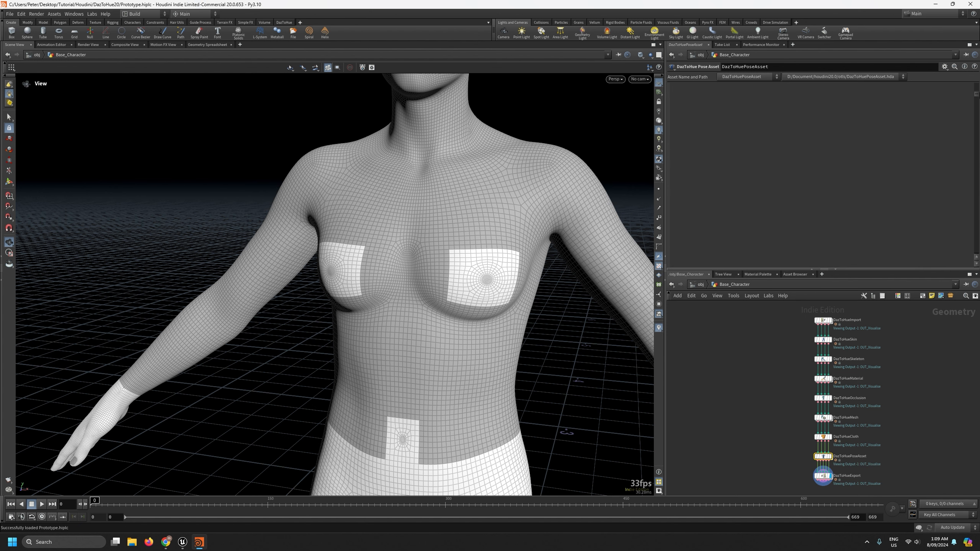
pyautogui.scroll(2, 876, 218)
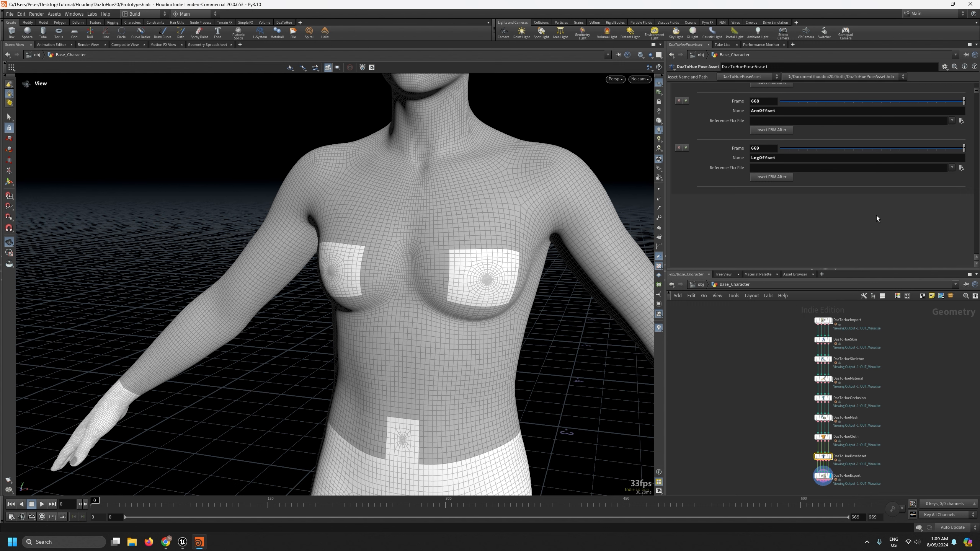
pyautogui.scroll(3, 696, 256)
pyautogui.scroll(-2, 695, 256)
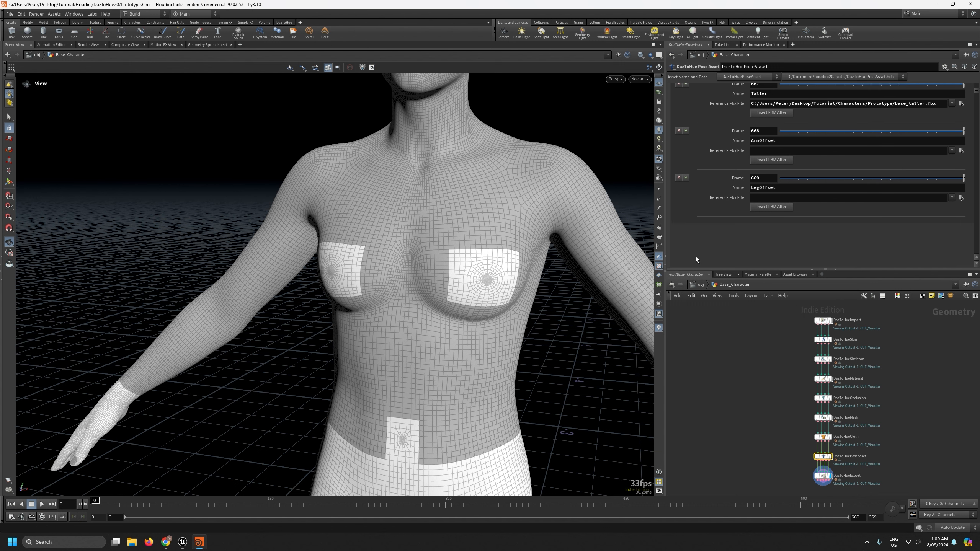
pyautogui.scroll(1, 695, 257)
# Examine the character and pose asset options of the DazToHueExport node and the source settings of the DazToHueImport node
pyautogui.click(823, 475)
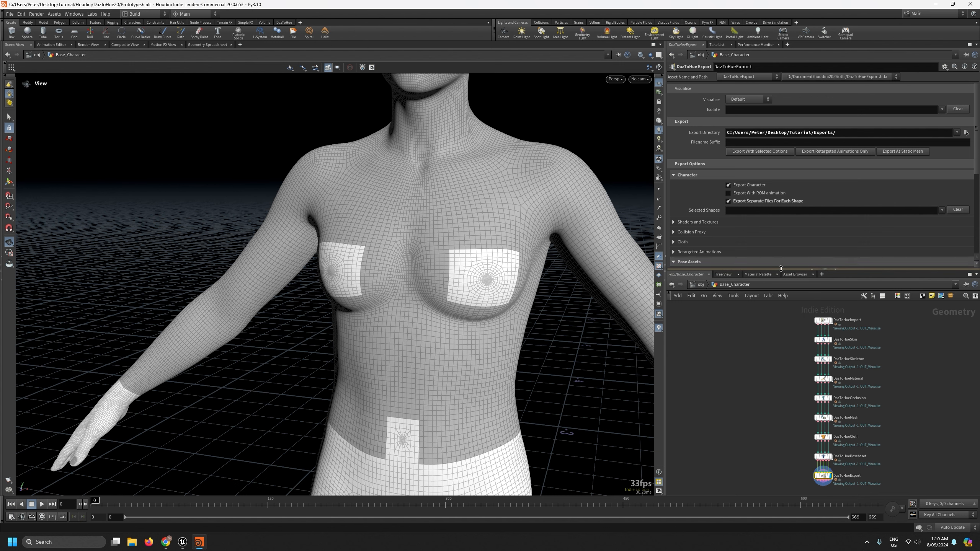
pyautogui.moveTo(780, 268); pyautogui.dragTo(783, 363)
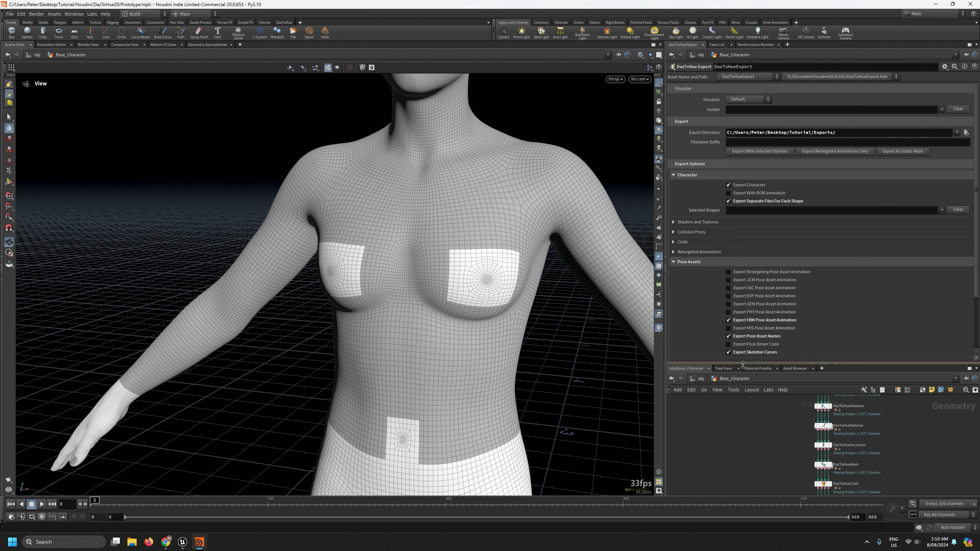
pyautogui.moveTo(742, 364); pyautogui.dragTo(743, 358)
pyautogui.scroll(-5, 788, 423)
pyautogui.scroll(5, 791, 419)
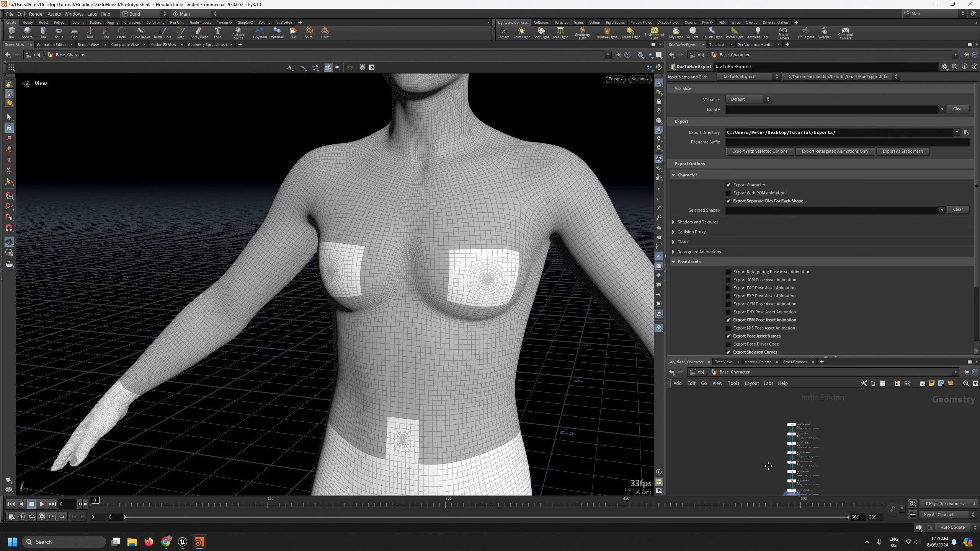
pyautogui.click(787, 421)
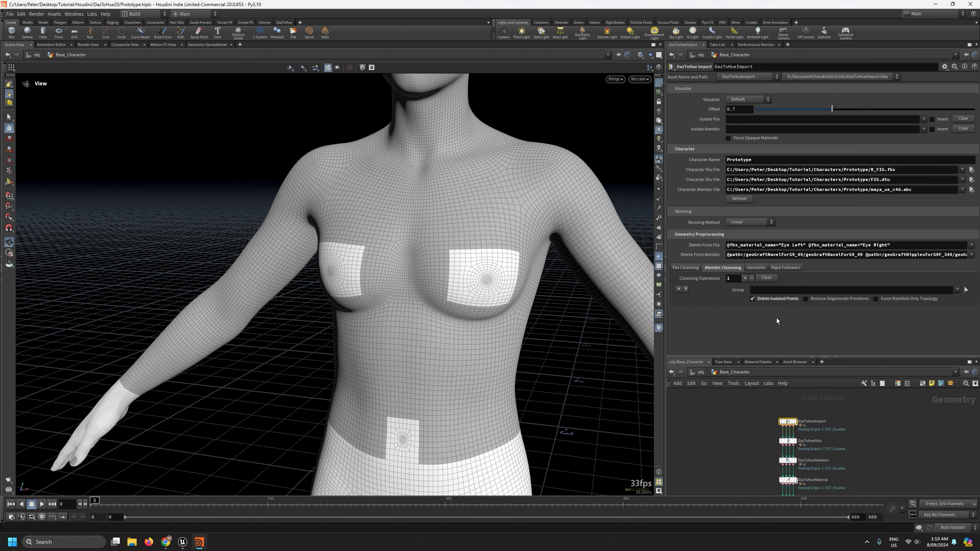
pyautogui.scroll(-3, 837, 457)
pyautogui.moveTo(837, 456); pyautogui.dragTo(815, 427, button='middle')
pyautogui.scroll(3, 783, 453)
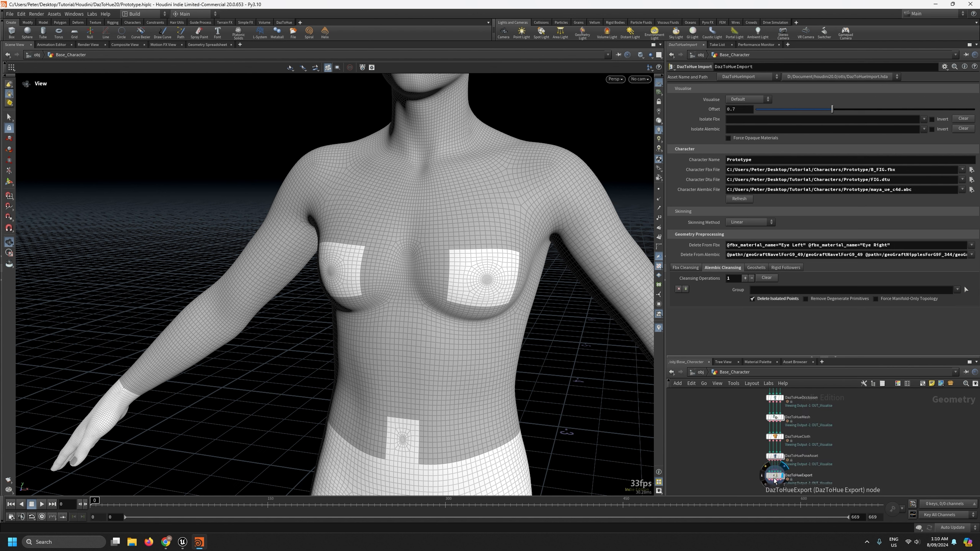
# Save the Prototype.hiplc scene and export the base character from the DazToHueExport node with the selected options
pyautogui.click(775, 479)
pyautogui.hotkey('ctrl', 's')
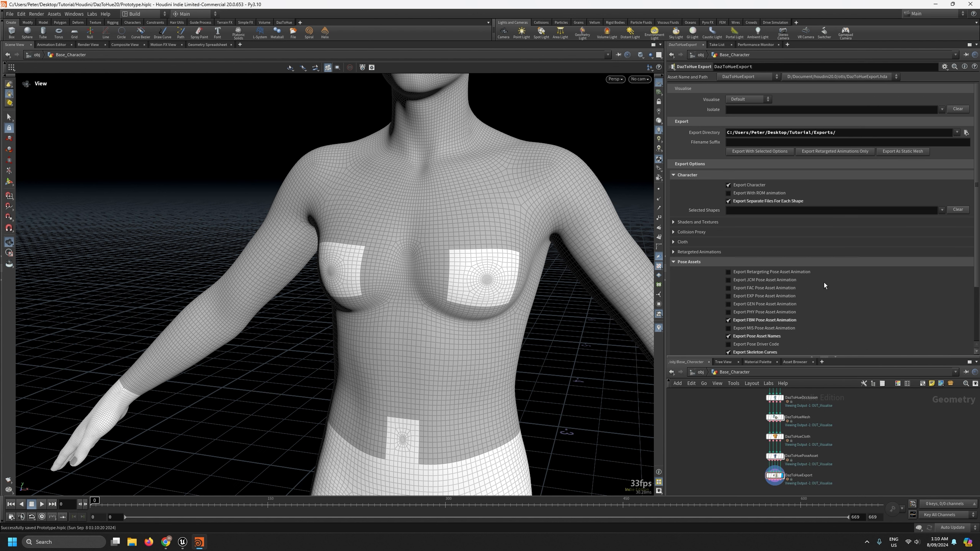
pyautogui.click(759, 151)
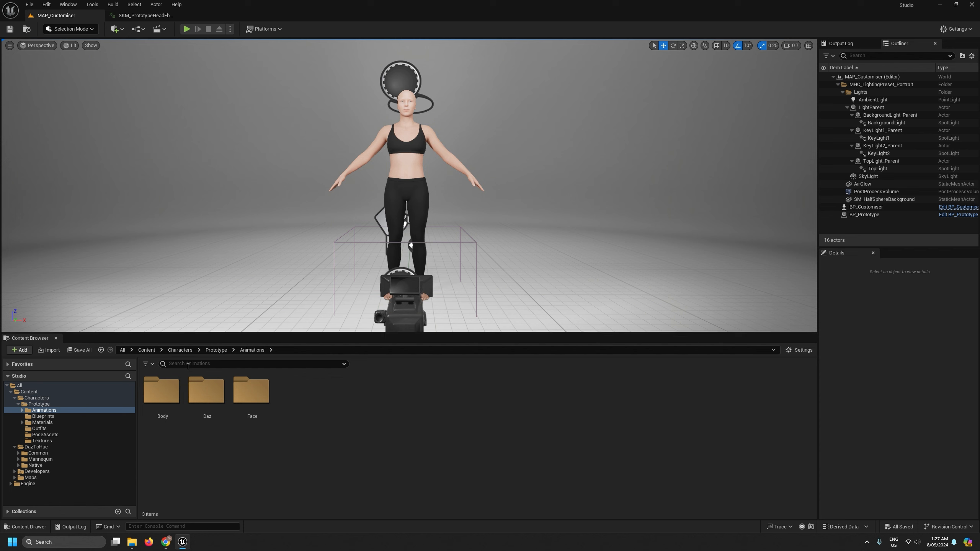
# Open the Prototype character folder and look over its skeletal meshes, including SKM_PrototypeFeet, Hands, Head and Legs
pyautogui.click(39, 404)
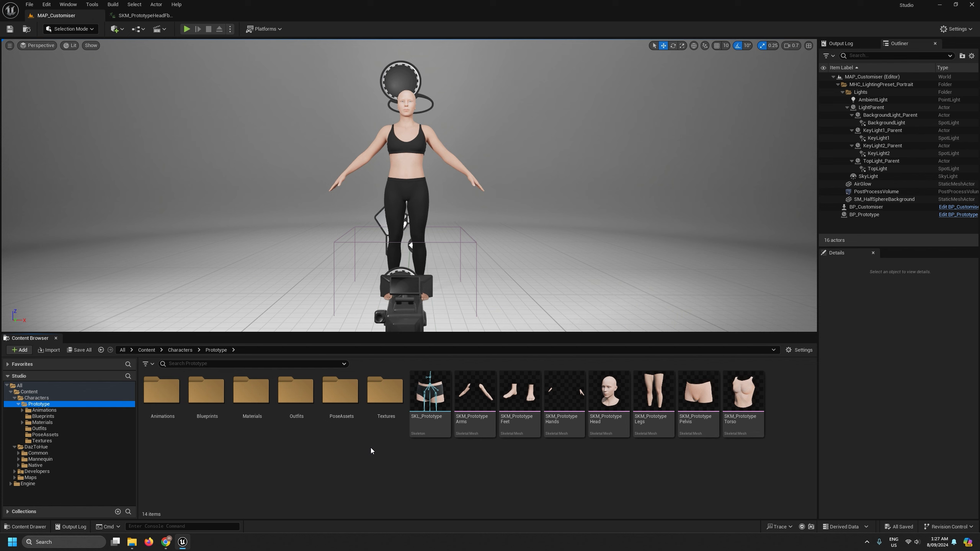
pyautogui.click(338, 448)
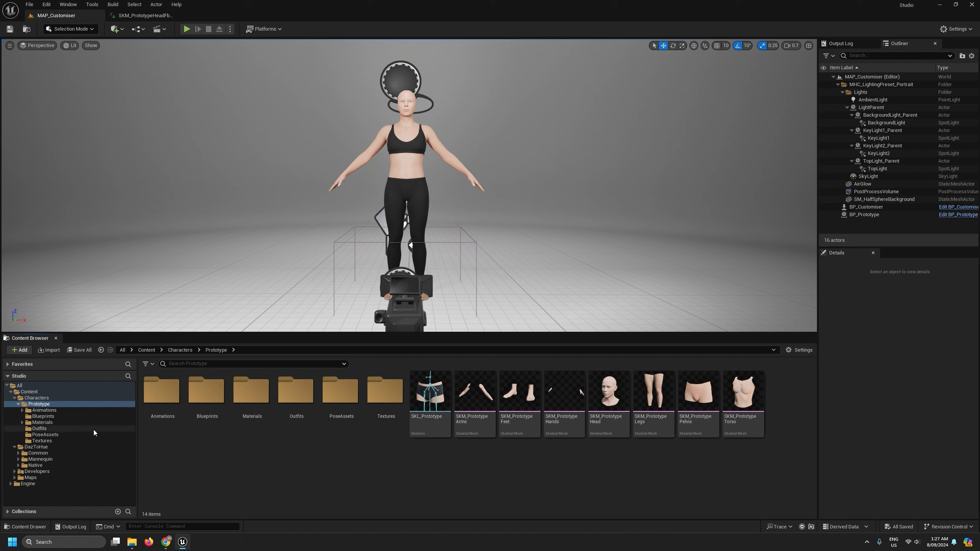
pyautogui.click(165, 542)
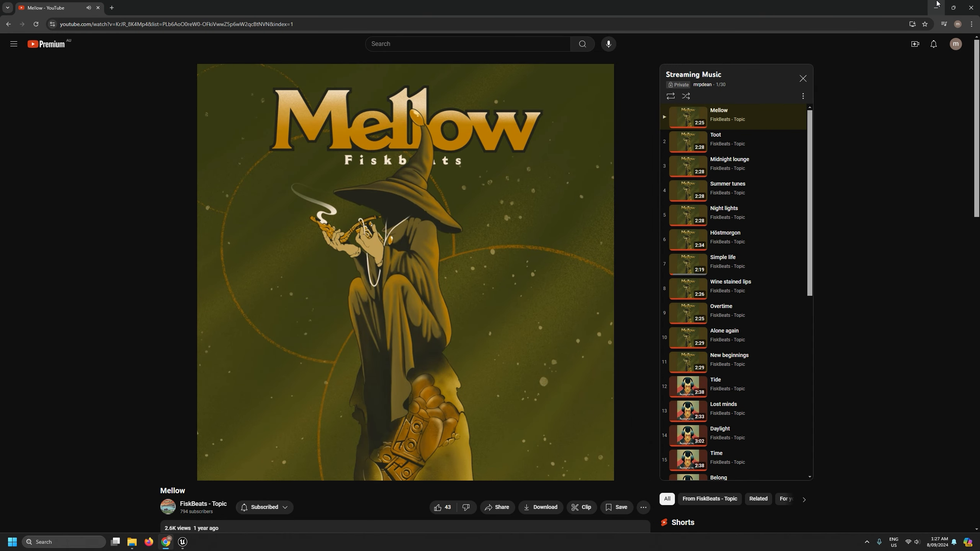
pyautogui.click(937, 3)
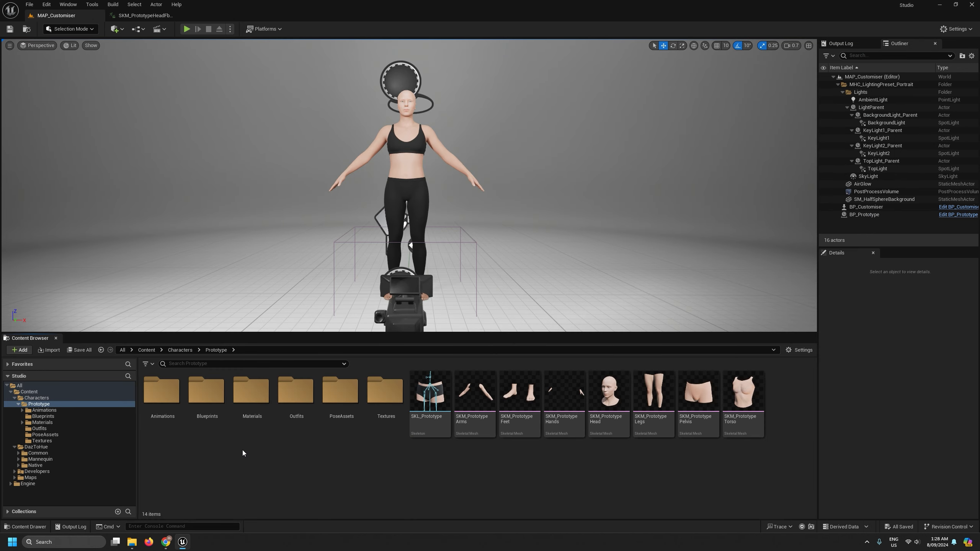
pyautogui.click(519, 392)
pyautogui.click(561, 394)
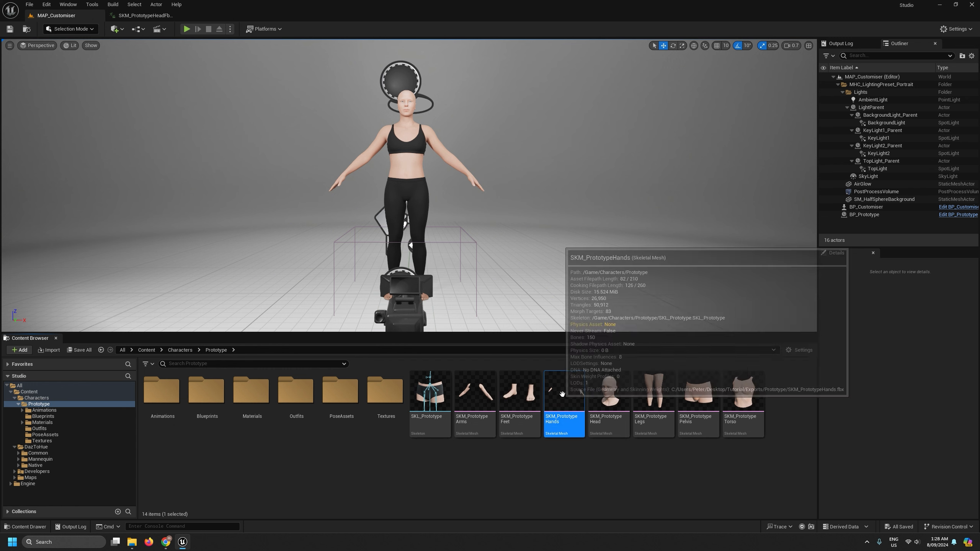
pyautogui.click(608, 395)
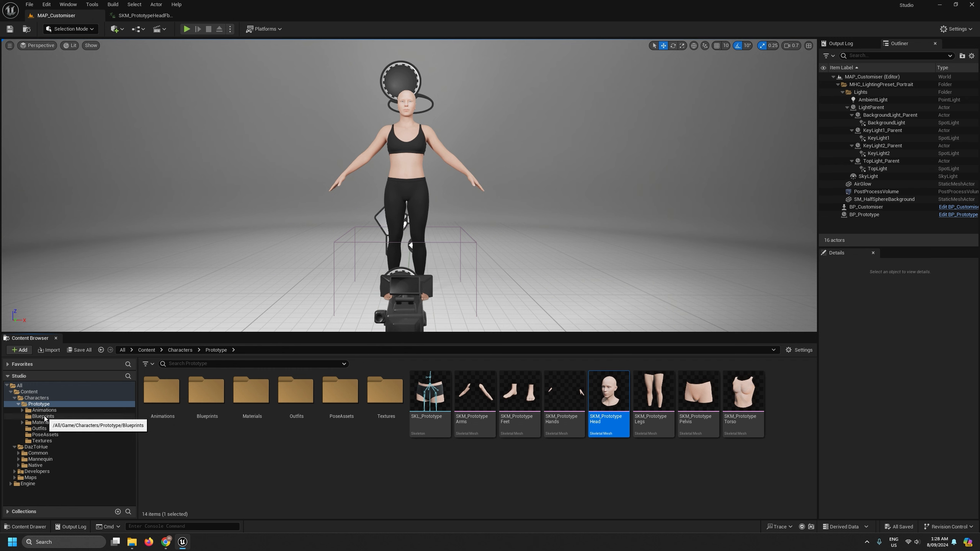
pyautogui.click(654, 392)
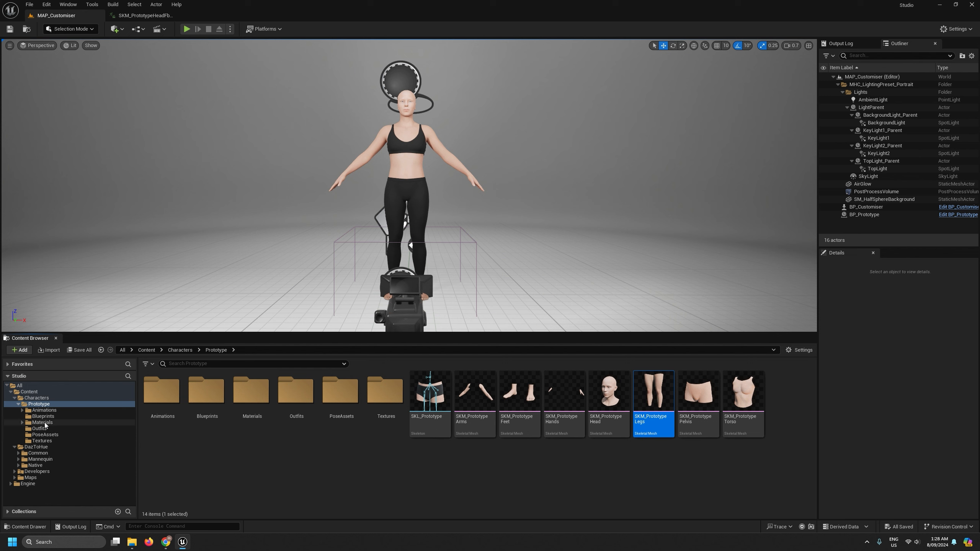
# Open ANM_PrototypeFbmPoseAsset from the PoseAssets folder and scrub between frames 0 and 1 to inspect its first poses
pyautogui.click(44, 409)
pyautogui.click(43, 435)
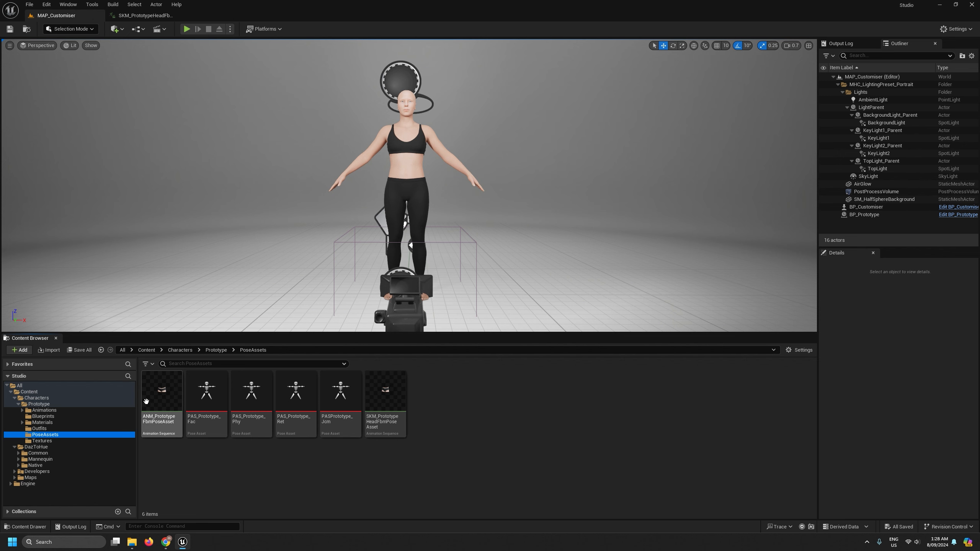
pyautogui.moveTo(155, 396)
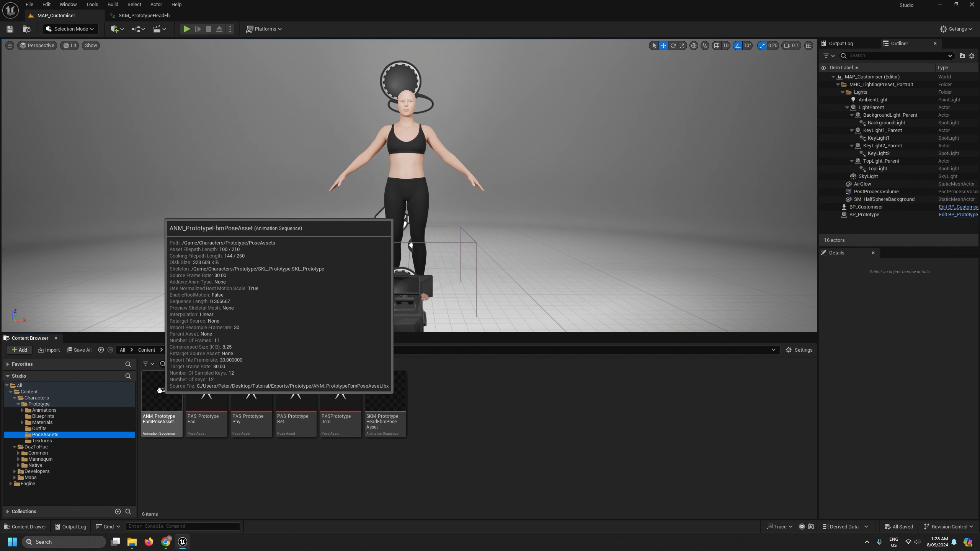
pyautogui.doubleClick(160, 391)
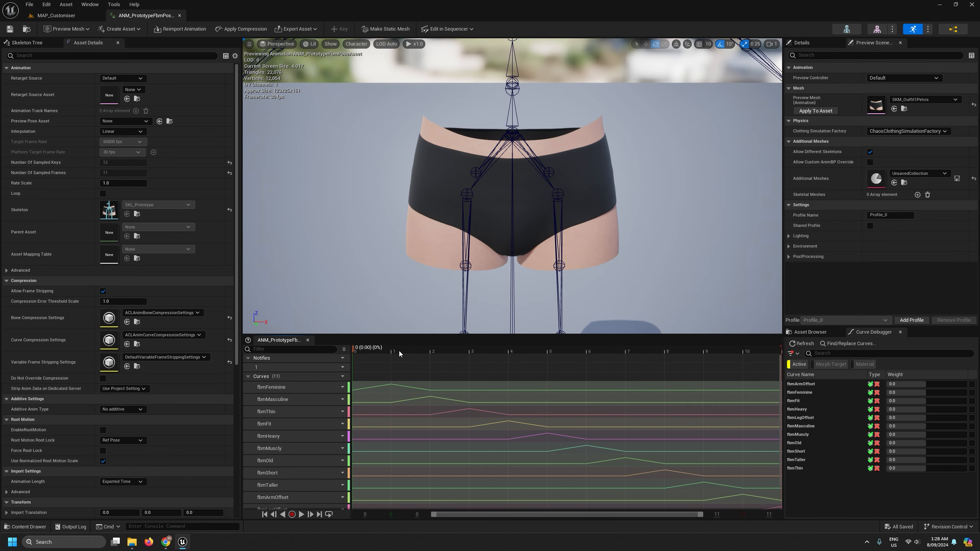
pyautogui.moveTo(386, 350); pyautogui.dragTo(355, 355)
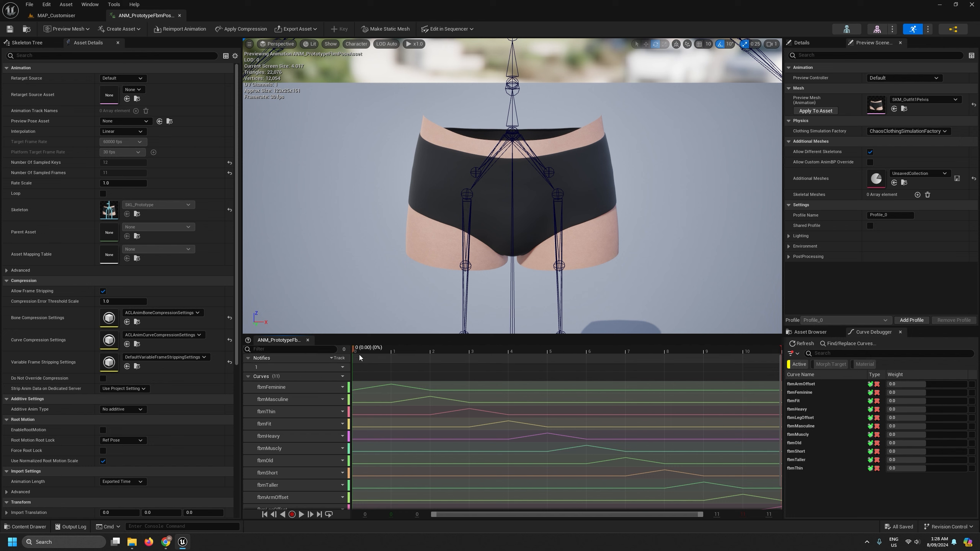
pyautogui.moveTo(354, 350); pyautogui.dragTo(392, 351)
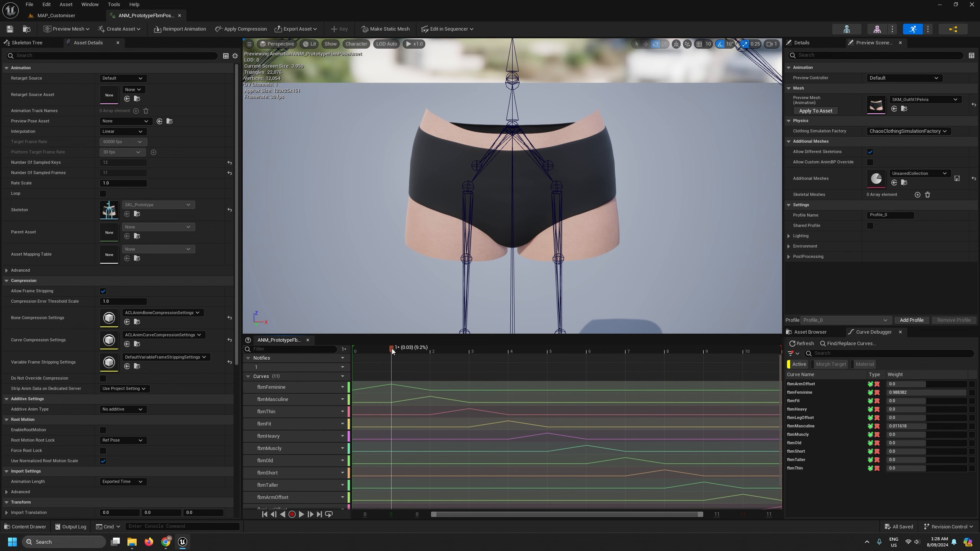
pyautogui.click(56, 16)
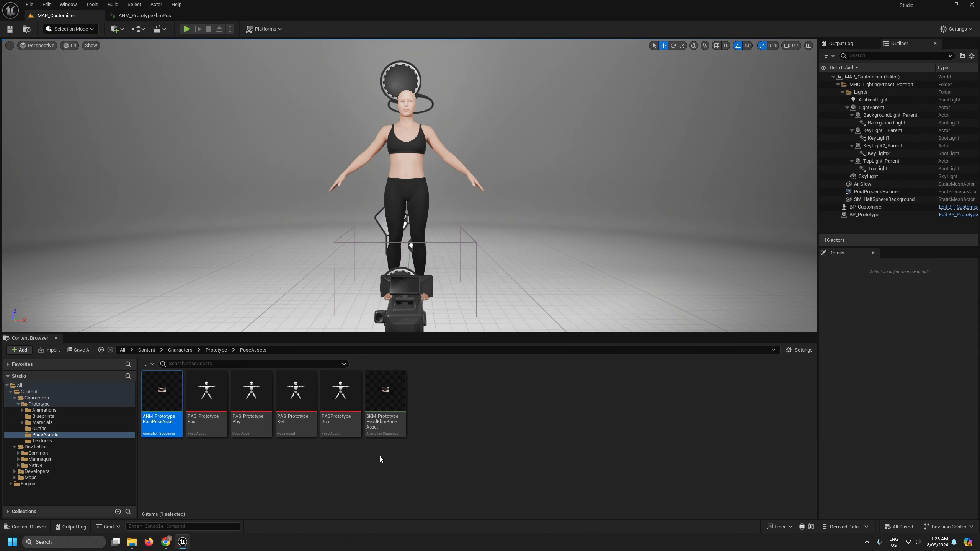
# Open SKM_PrototypeHeadFbmPoseAsset, scrub around frame 0 to inspect the fbmFeminine curve, and close the animation
pyautogui.doubleClick(387, 406)
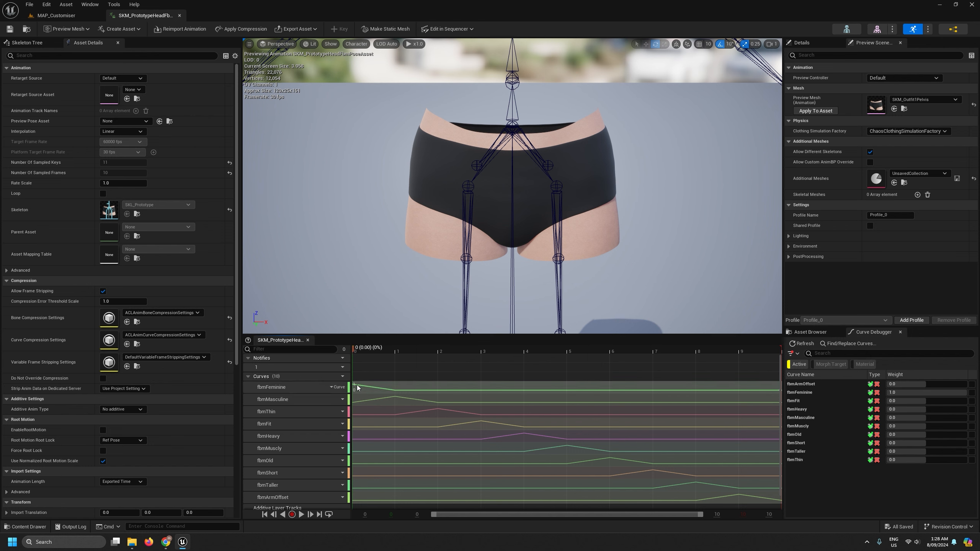
pyautogui.click(404, 351)
pyautogui.moveTo(404, 350); pyautogui.dragTo(352, 350)
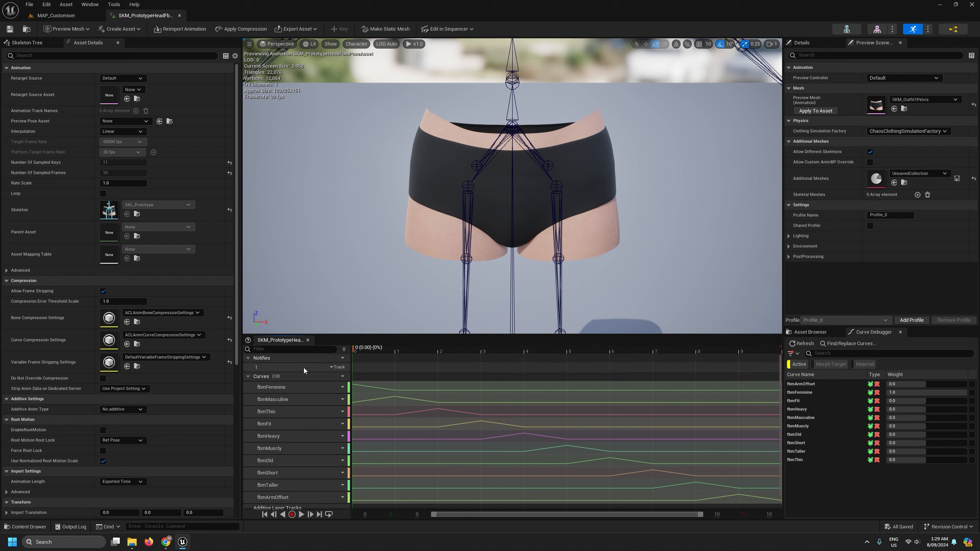
pyautogui.moveTo(404, 352); pyautogui.dragTo(327, 349)
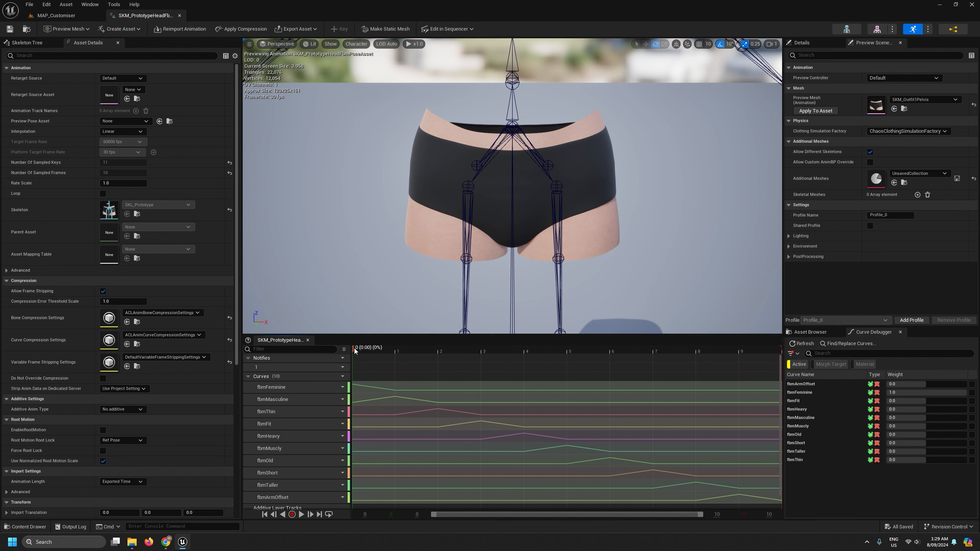
pyautogui.moveTo(355, 350); pyautogui.dragTo(328, 342)
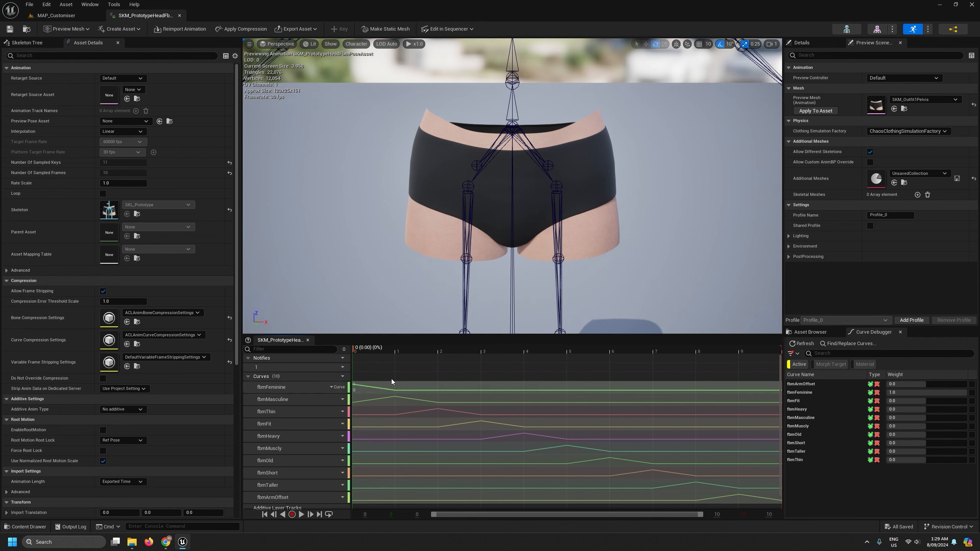
pyautogui.moveTo(360, 349)
pyautogui.mouseDown()
pyautogui.moveTo(516, 351)
pyautogui.moveTo(349, 350)
pyautogui.mouseUp()
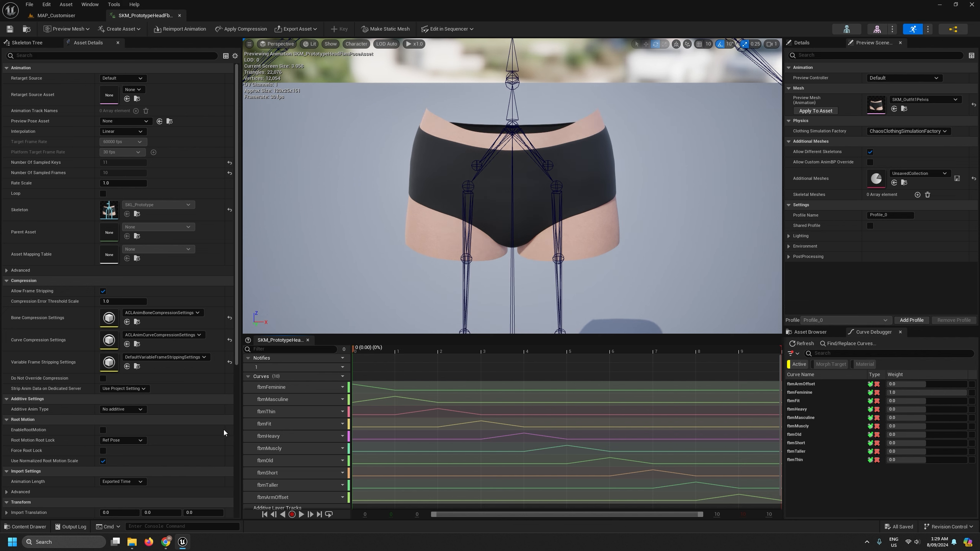
pyautogui.click(180, 15)
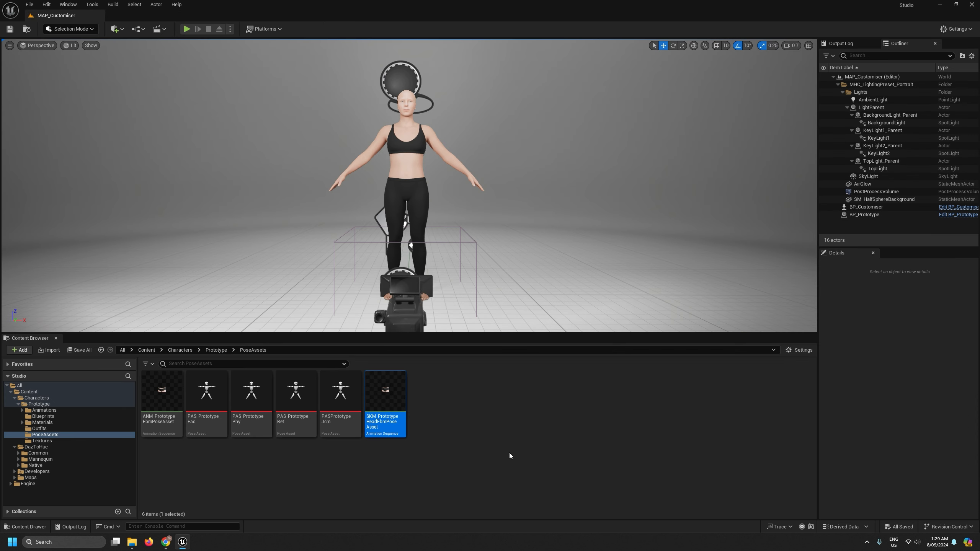
# Force delete the old SKM_PrototypeHeadFbmPoseAsset animation sequence from the PoseAssets folder
pyautogui.moveTo(392, 396)
pyautogui.click(161, 394)
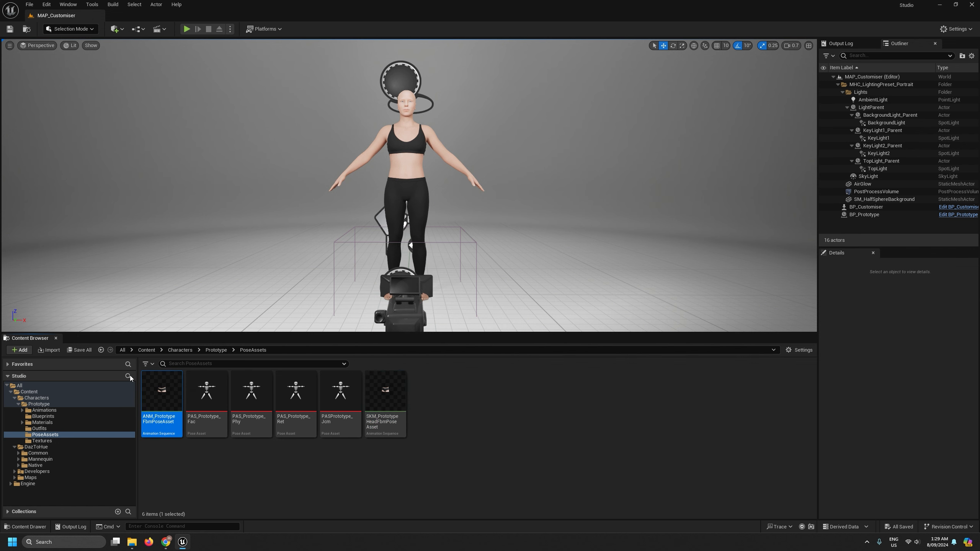
pyautogui.moveTo(213, 418)
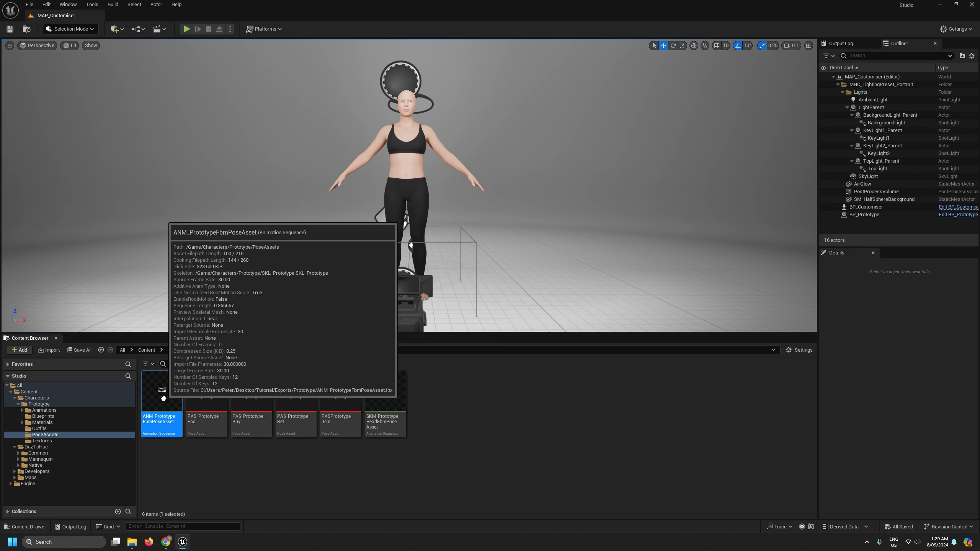
pyautogui.rightClick(401, 396)
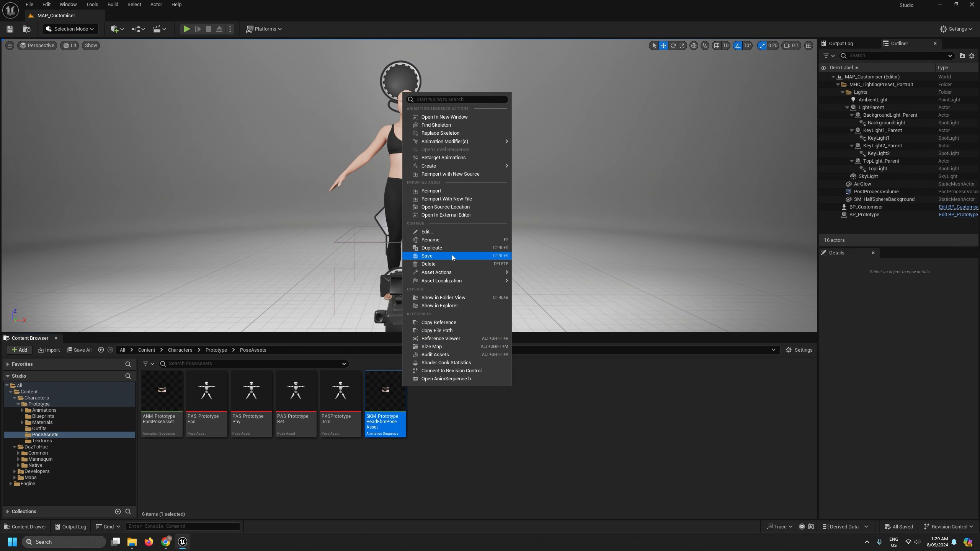
pyautogui.click(455, 265)
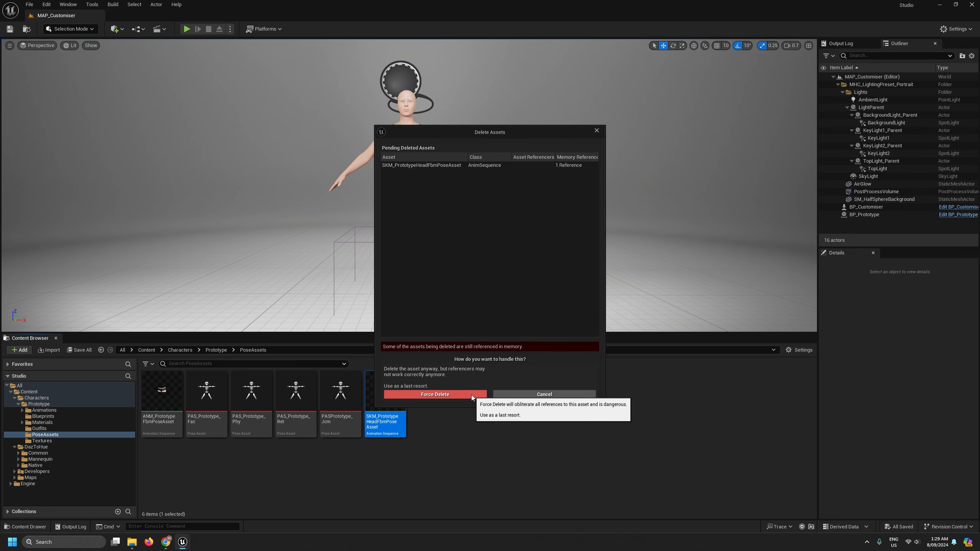
pyautogui.click(472, 396)
# Review the Fbm curves of ANM_PrototypeFbmPoseAsset at frame 0 and close the animation
pyautogui.click(161, 394)
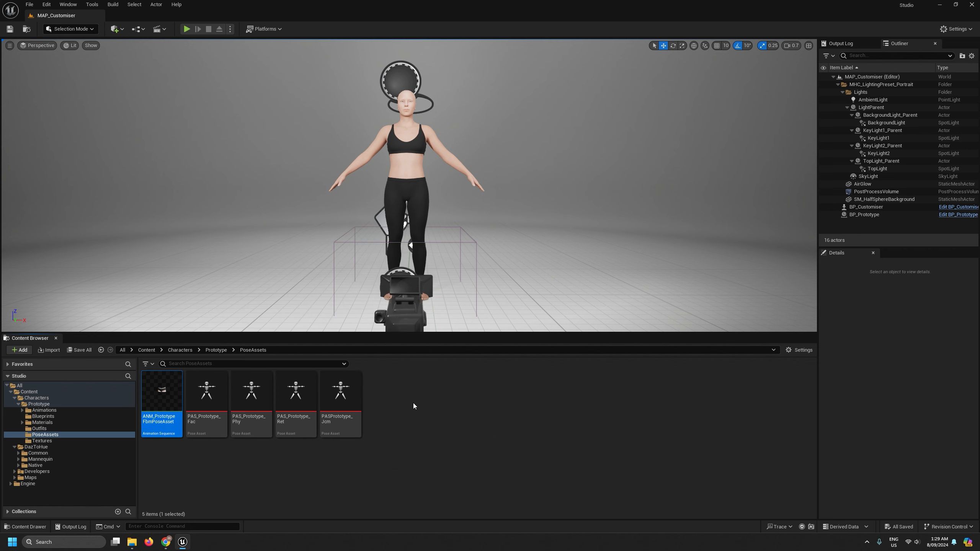
pyautogui.doubleClick(166, 397)
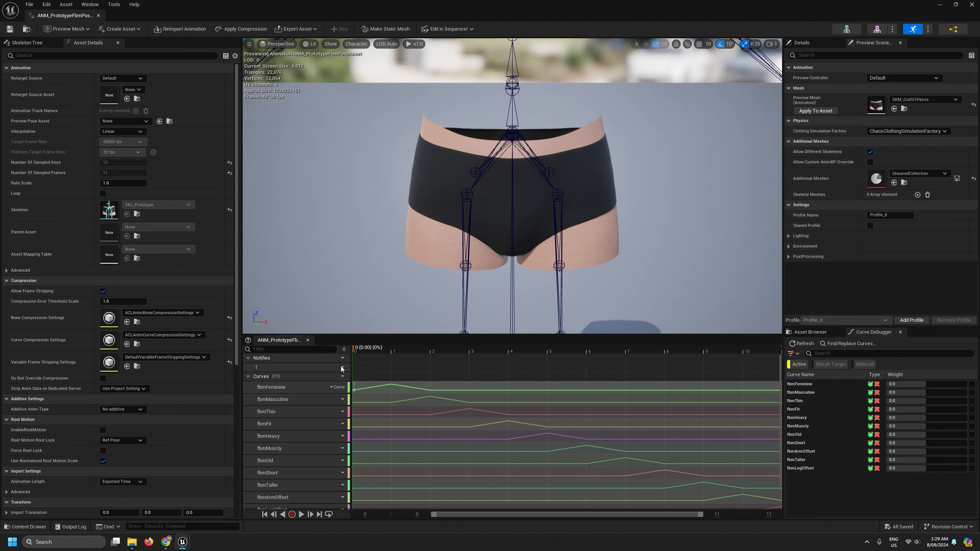
pyautogui.click(98, 15)
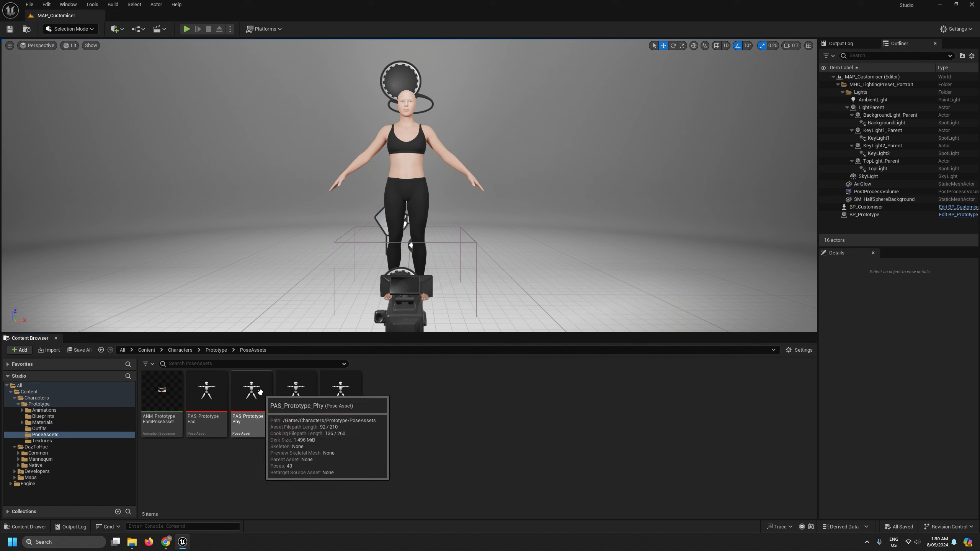
# Check the skeleton details of the Fac, Phy, Ret and Jcm pose assets in the PoseAssets folder
pyautogui.click(296, 390)
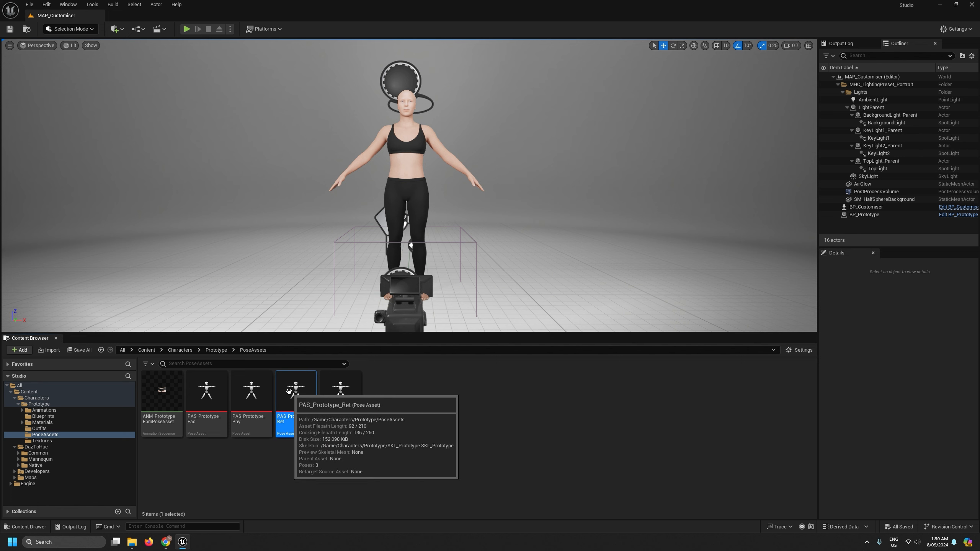
pyautogui.click(248, 385)
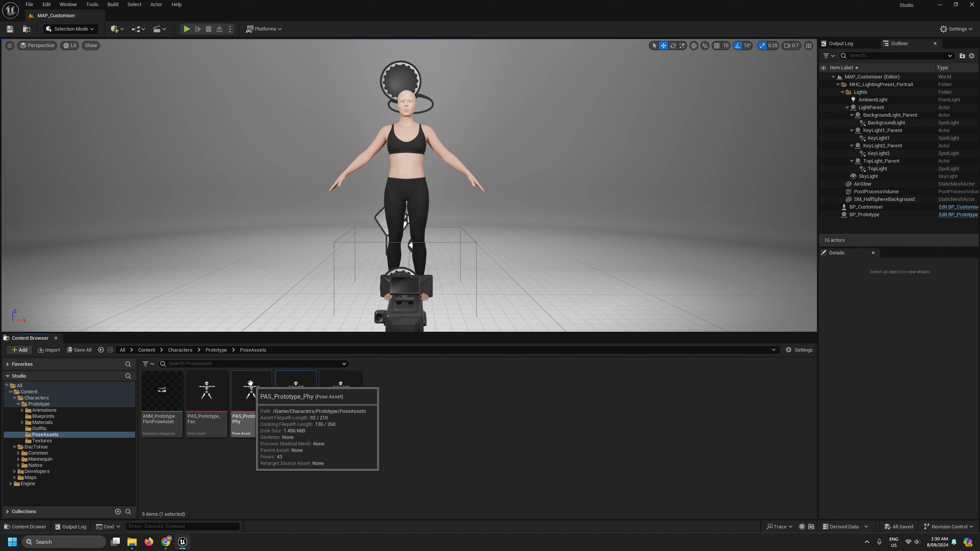
pyautogui.click(219, 385)
pyautogui.click(251, 386)
pyautogui.click(295, 388)
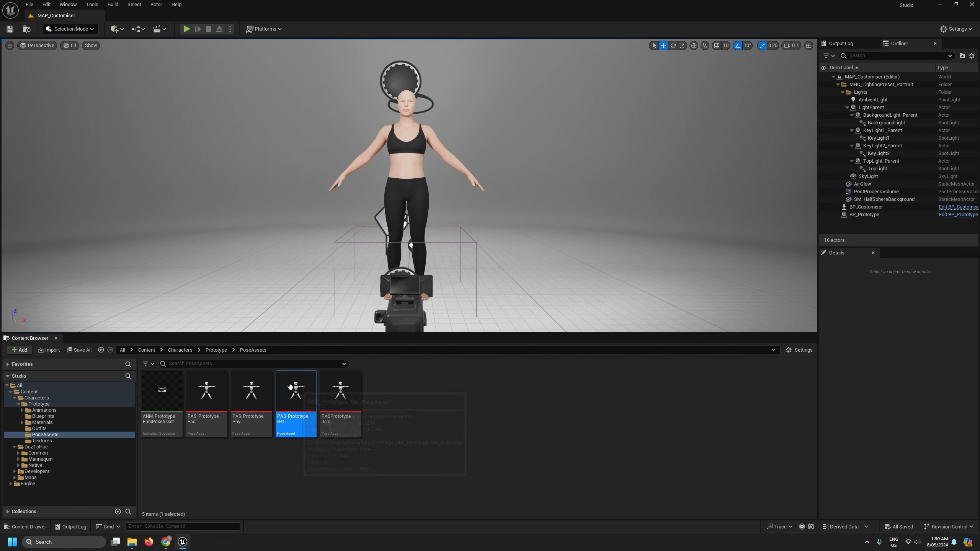
pyautogui.click(329, 389)
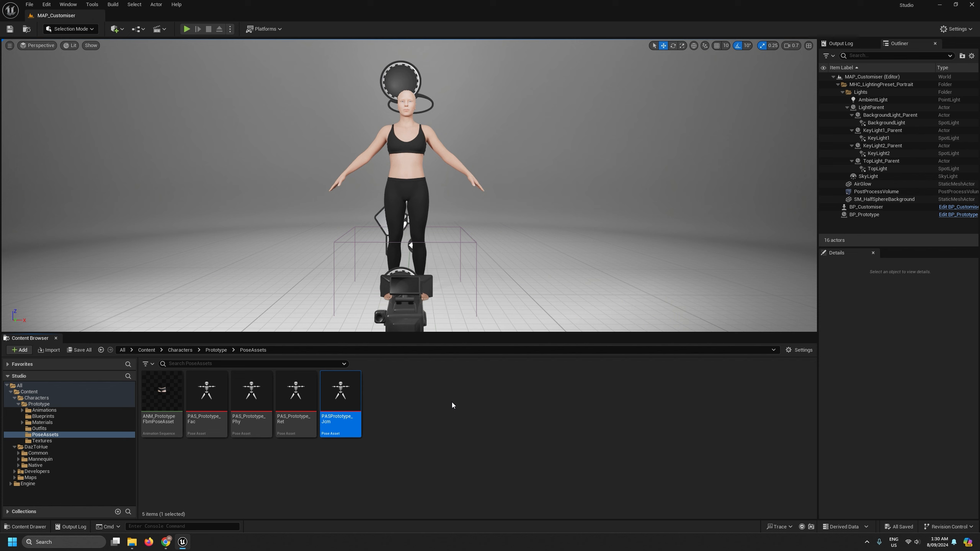
# Look over the Genesis_9 assets in DazToHue's Native folder and return to the Prototype character folder
pyautogui.click(38, 453)
pyautogui.click(36, 465)
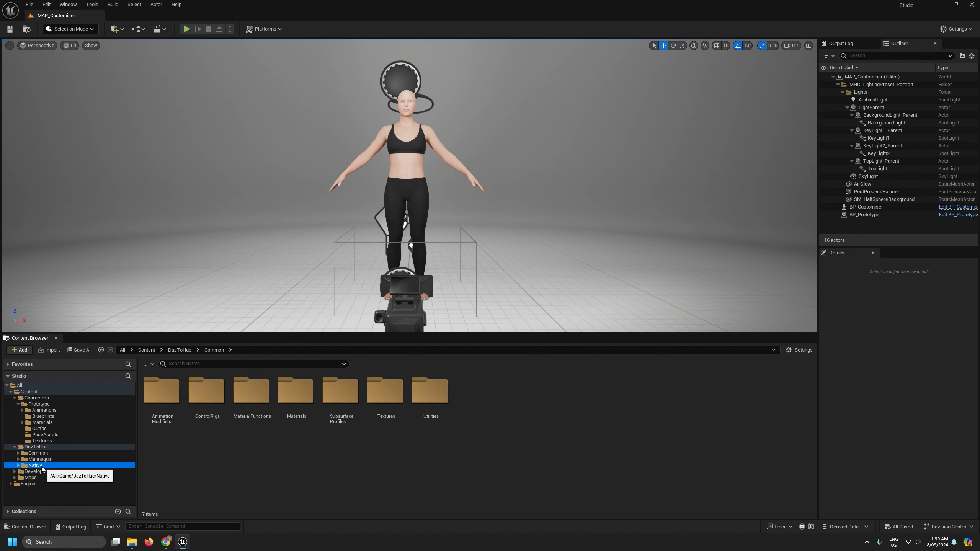
pyautogui.doubleClick(35, 466)
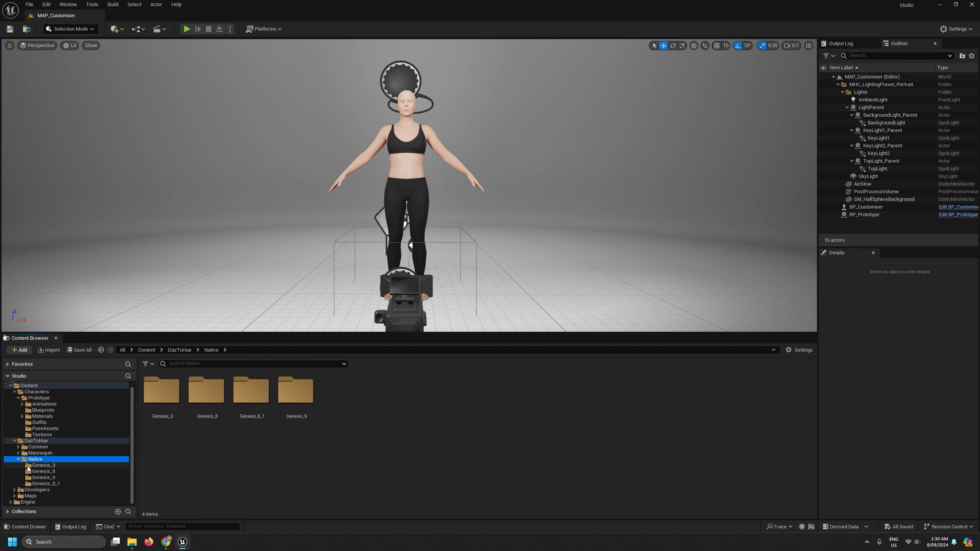
pyautogui.click(50, 478)
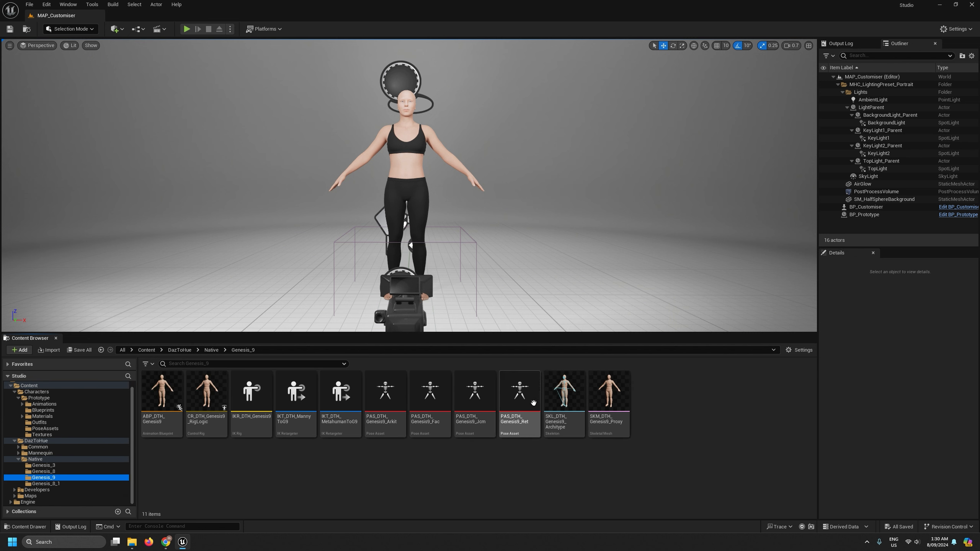
pyautogui.scroll(1, 93, 458)
pyautogui.click(14, 447)
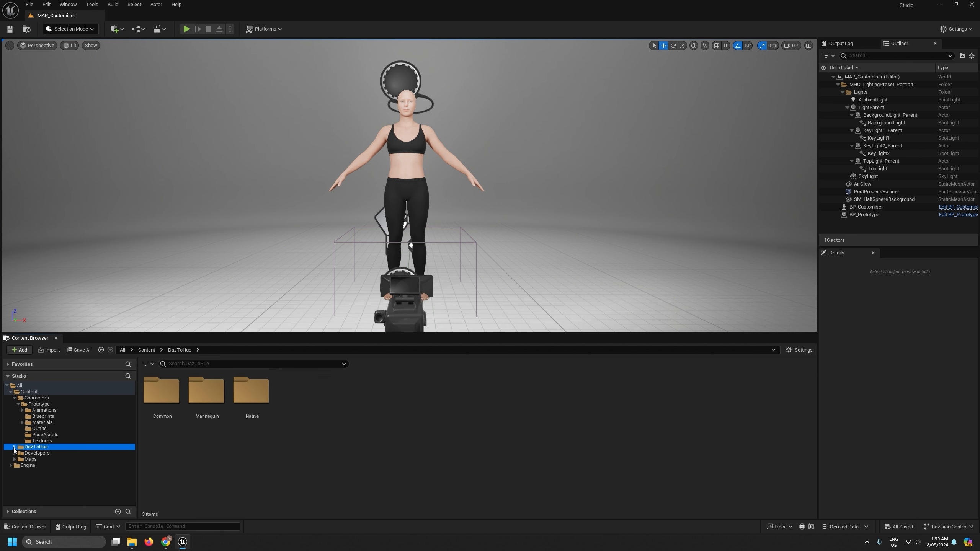
pyautogui.click(41, 404)
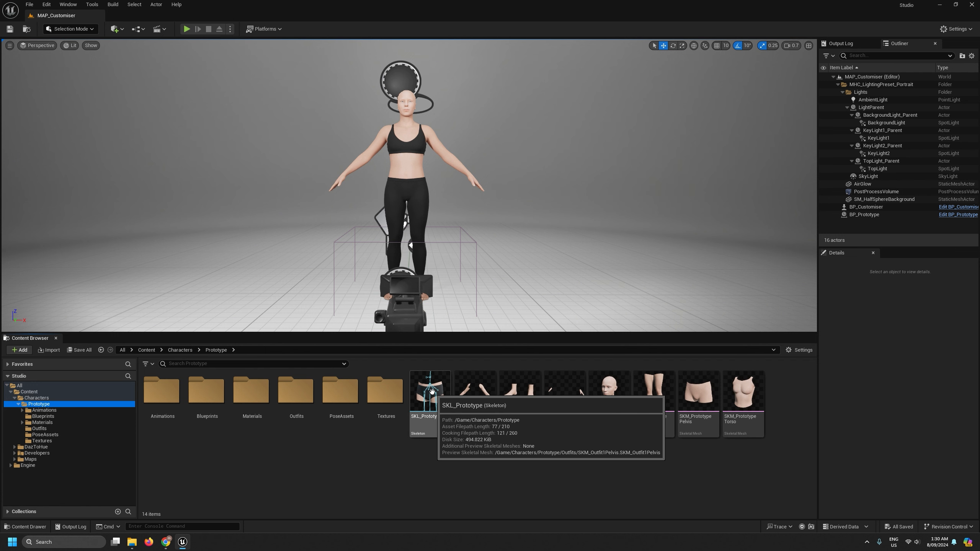
# Replace the skeleton of the Fac, Phy, Ret and Jcm pose assets in the PoseAssets folder with SKL_Prototype
pyautogui.click(432, 392)
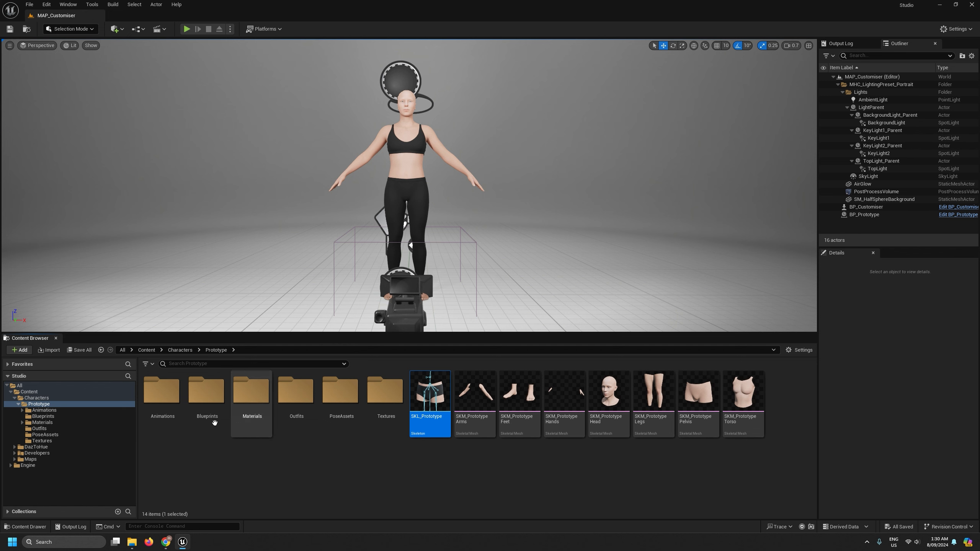
pyautogui.click(45, 435)
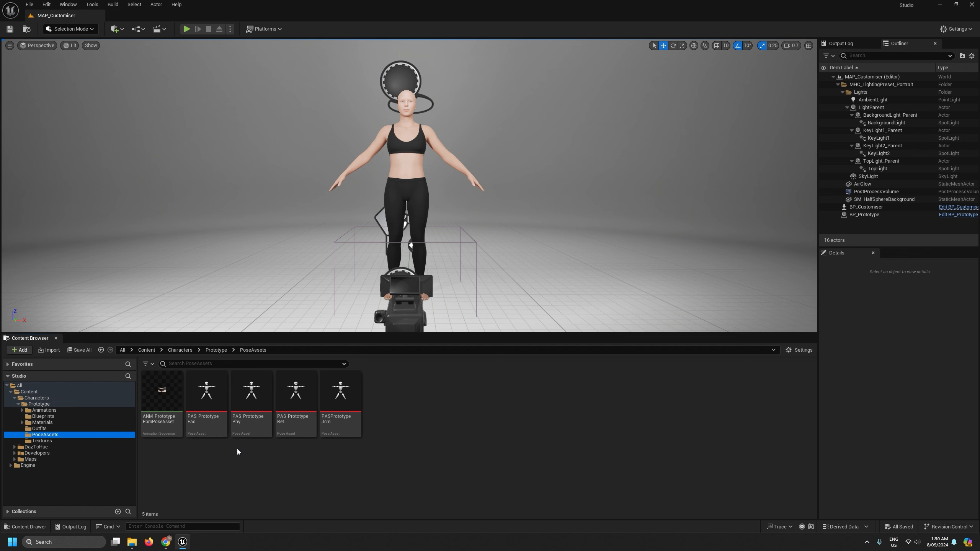
pyautogui.click(202, 393)
pyautogui.keyDown('shift'); pyautogui.click(346, 393); pyautogui.keyUp('shift')
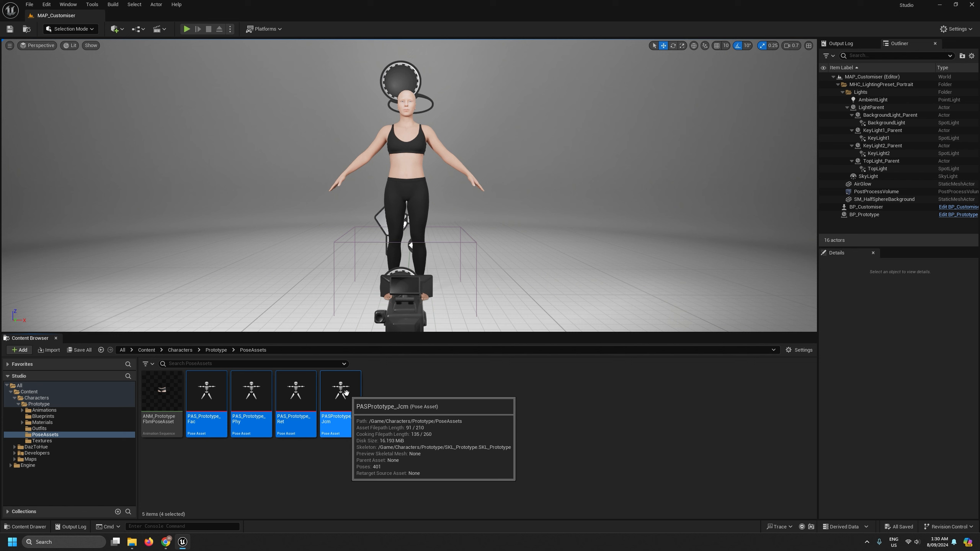
pyautogui.rightClick(346, 392)
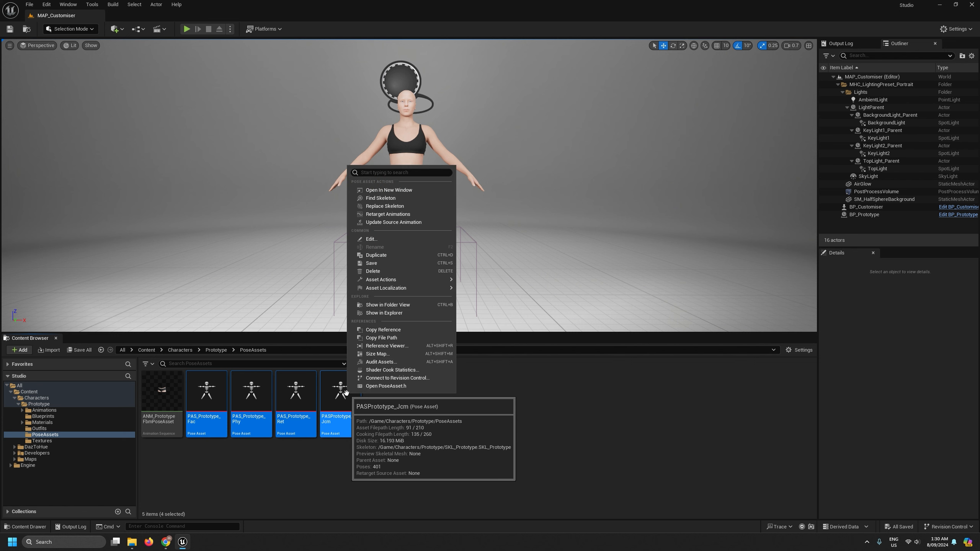
pyautogui.click(394, 209)
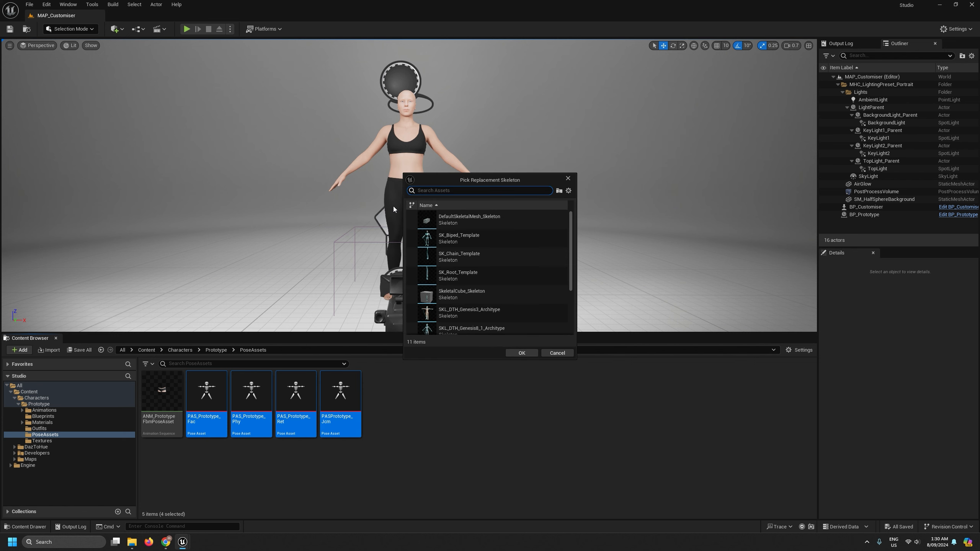
pyautogui.write('proto')
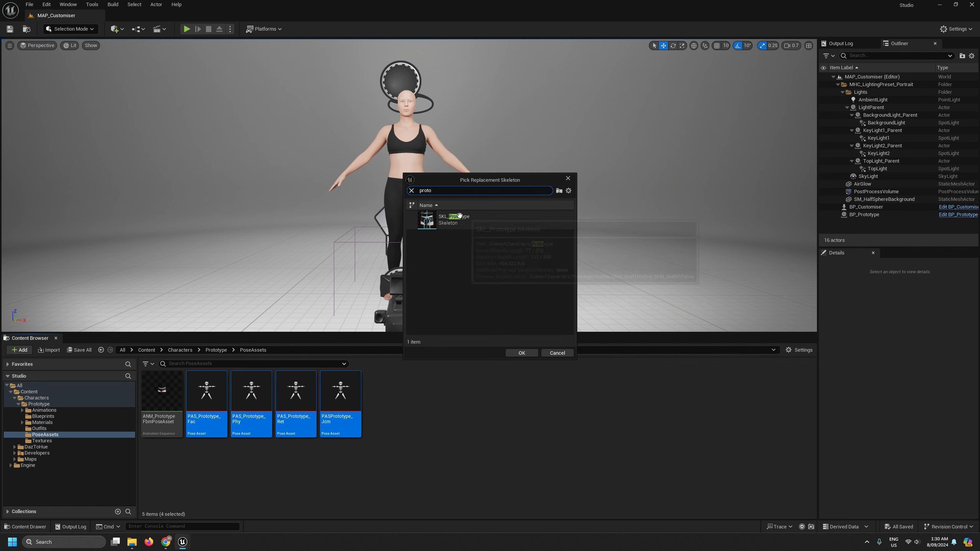
pyautogui.click(455, 219)
pyautogui.click(523, 354)
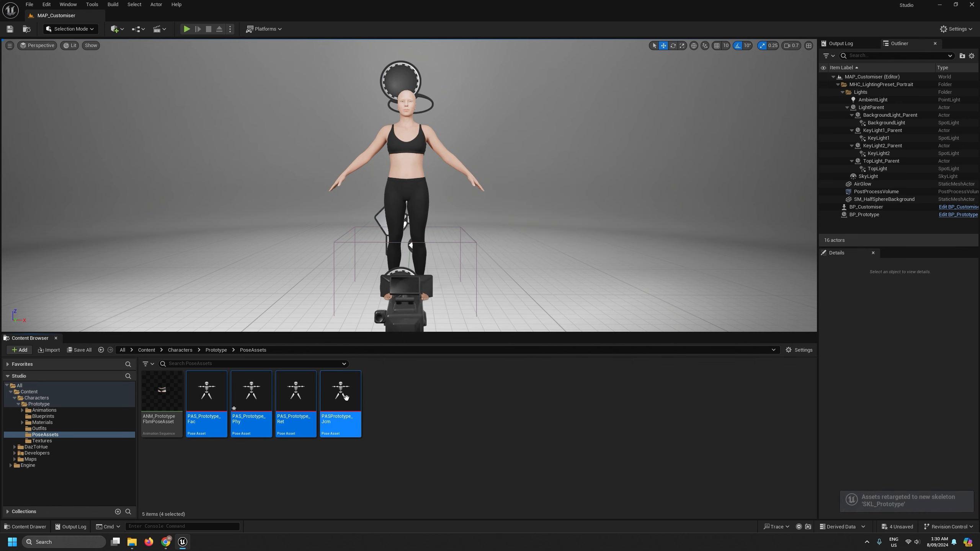
# Look over the retargeted pose assets in the PoseAssets folder and save all unsaved assets
pyautogui.click(254, 397)
pyautogui.click(290, 394)
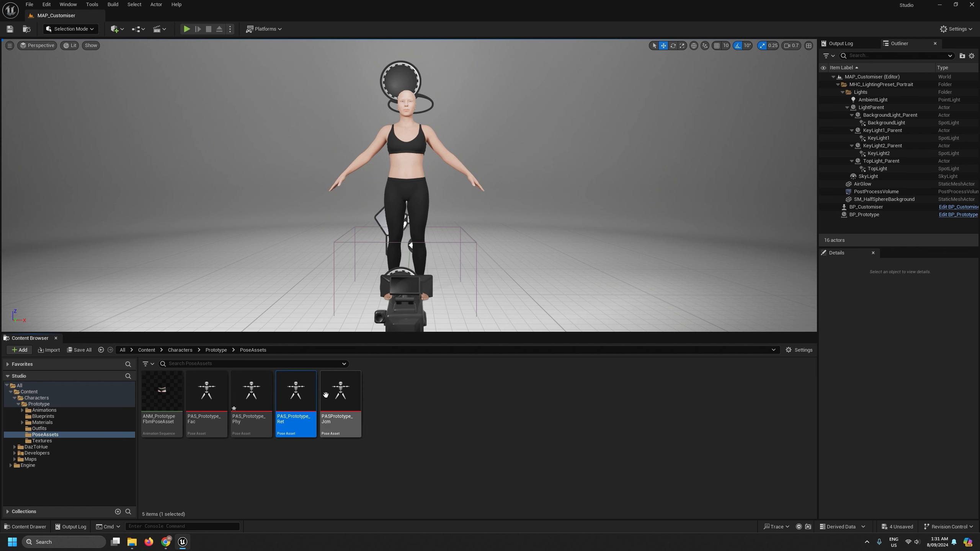
pyautogui.click(324, 394)
pyautogui.click(256, 398)
pyautogui.moveTo(244, 428)
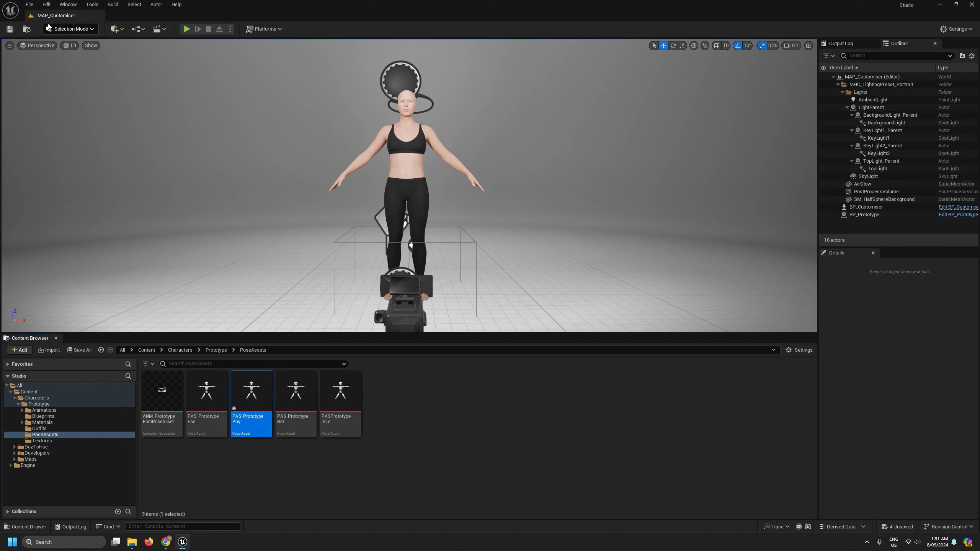
pyautogui.click(29, 4)
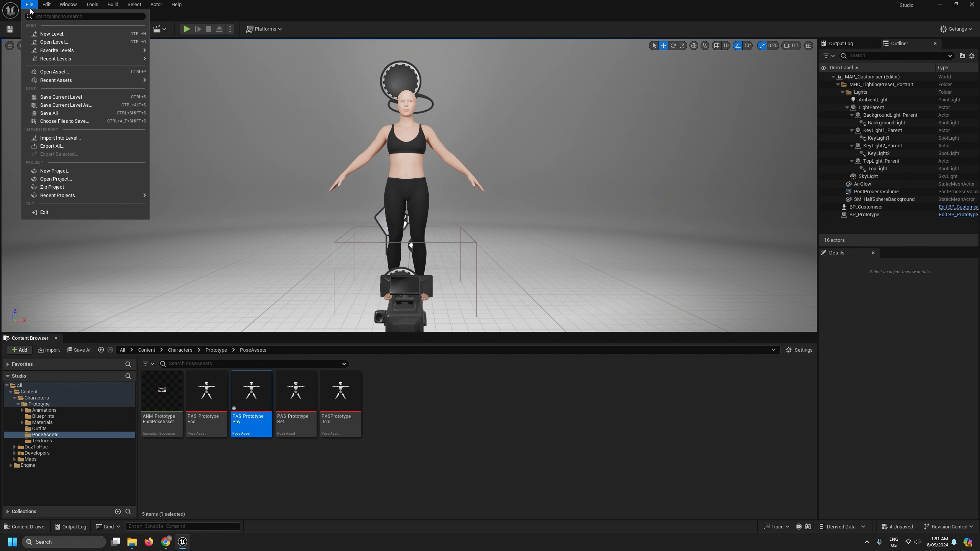
pyautogui.click(49, 113)
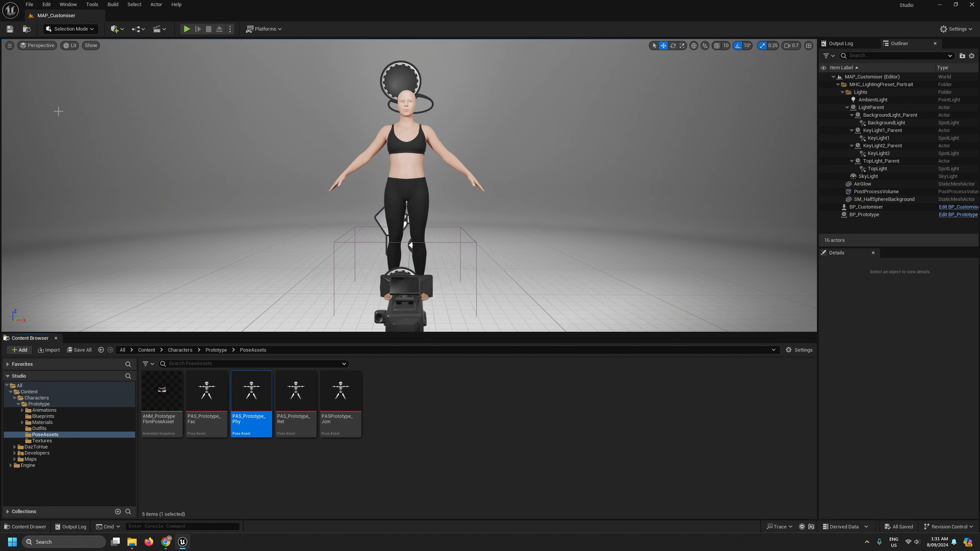
pyautogui.click(420, 444)
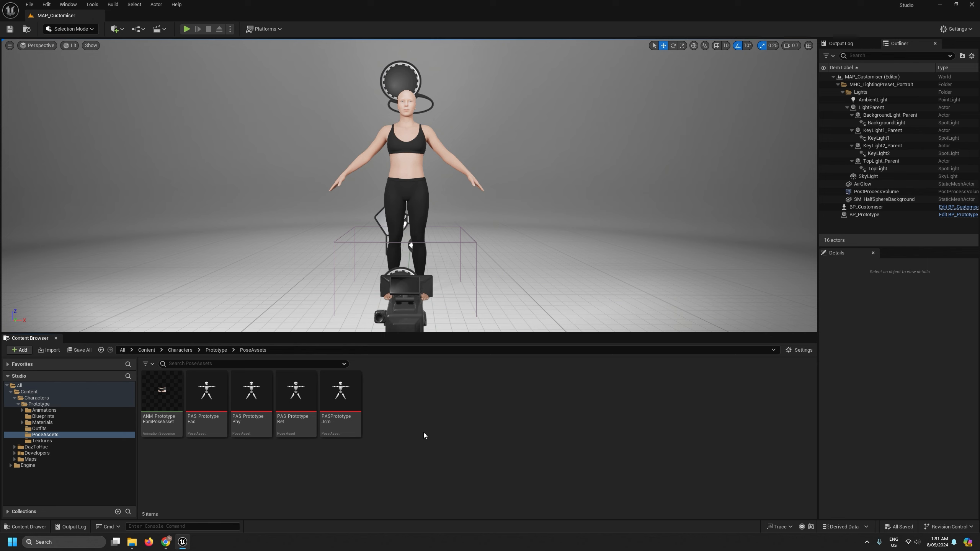
# Open ANM_PrototypeFbmPoseAsset, dock its editor in the main window and move the playhead to frame 1
pyautogui.click(300, 392)
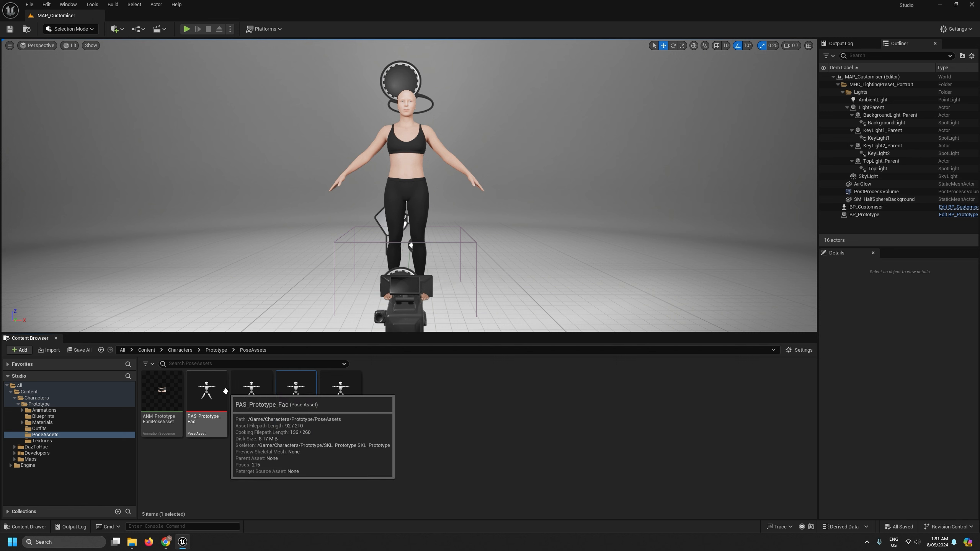
pyautogui.click(245, 391)
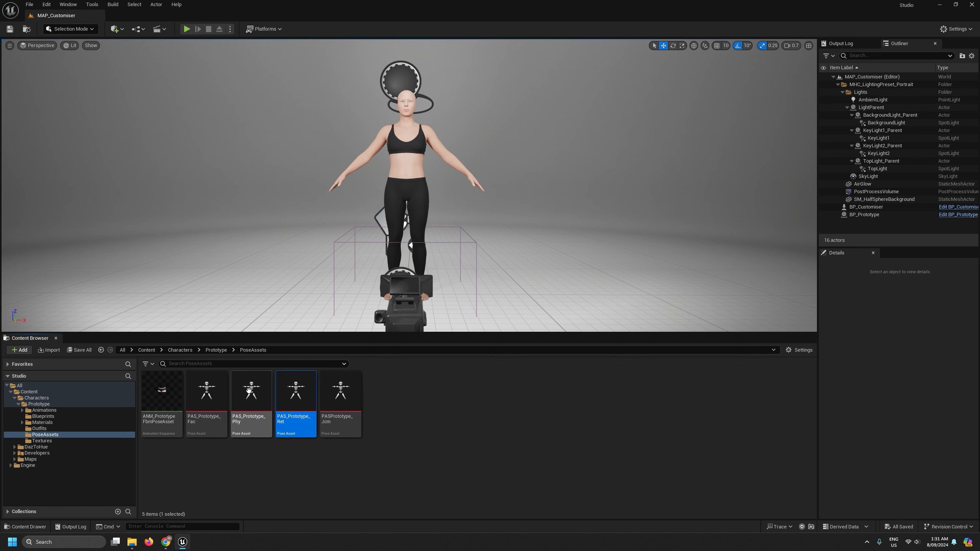
pyautogui.click(154, 388)
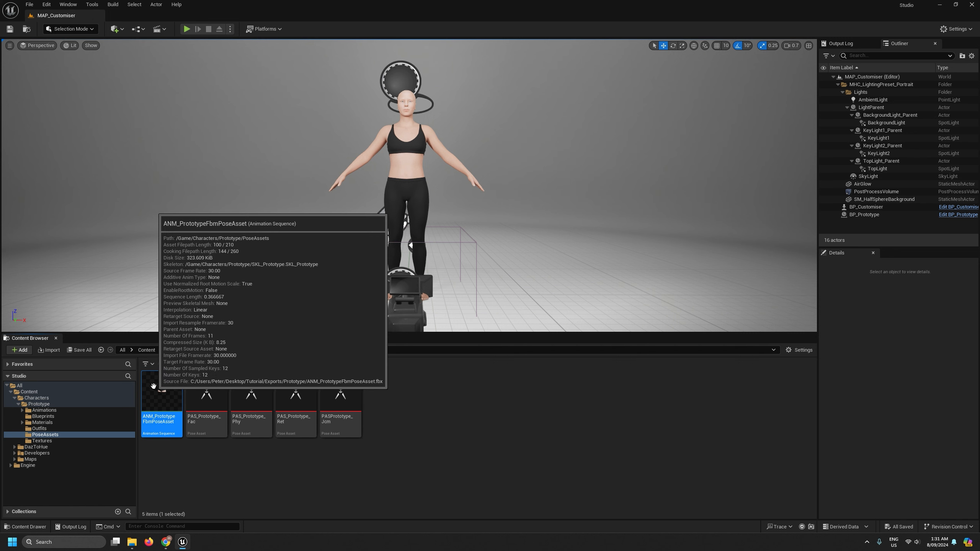
pyautogui.doubleClick(152, 386)
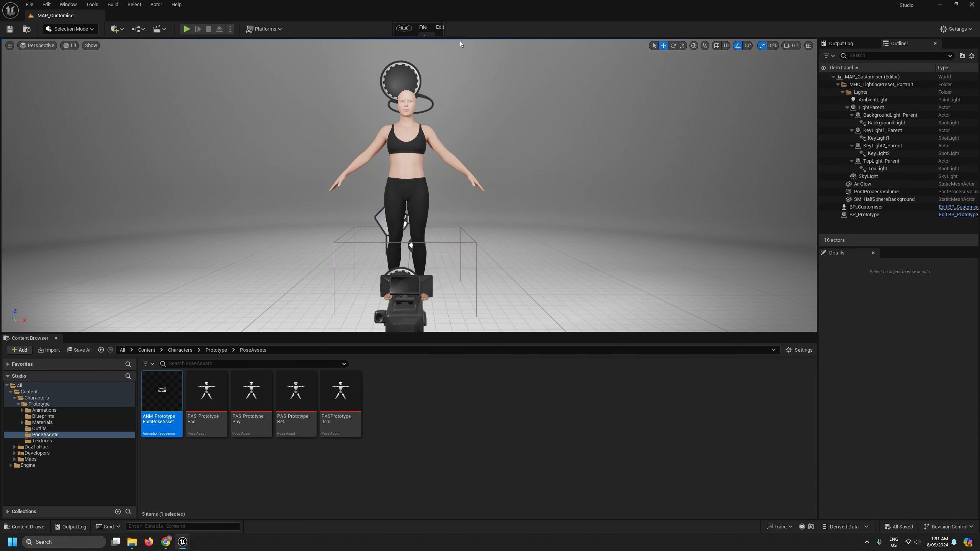
pyautogui.moveTo(444, 34); pyautogui.dragTo(780, 300)
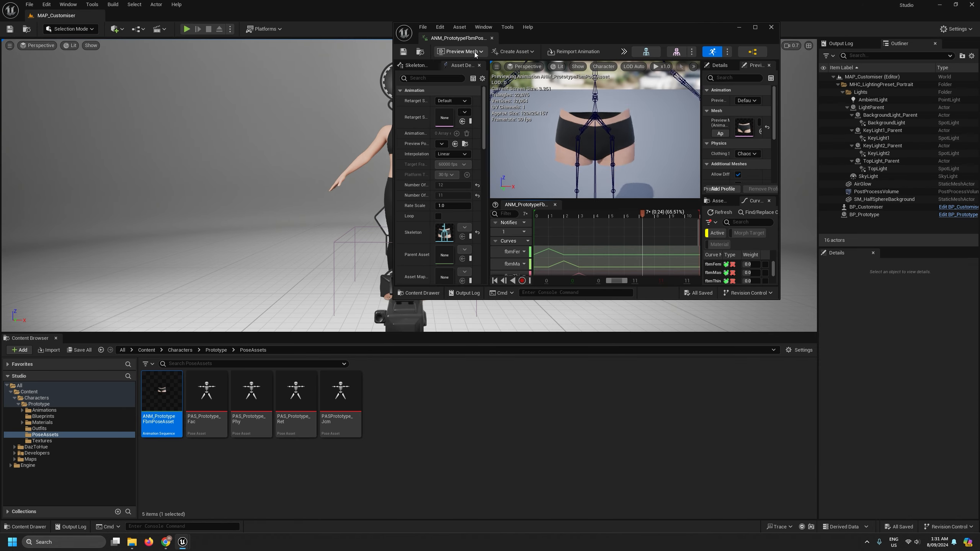
pyautogui.moveTo(442, 38); pyautogui.dragTo(170, 20)
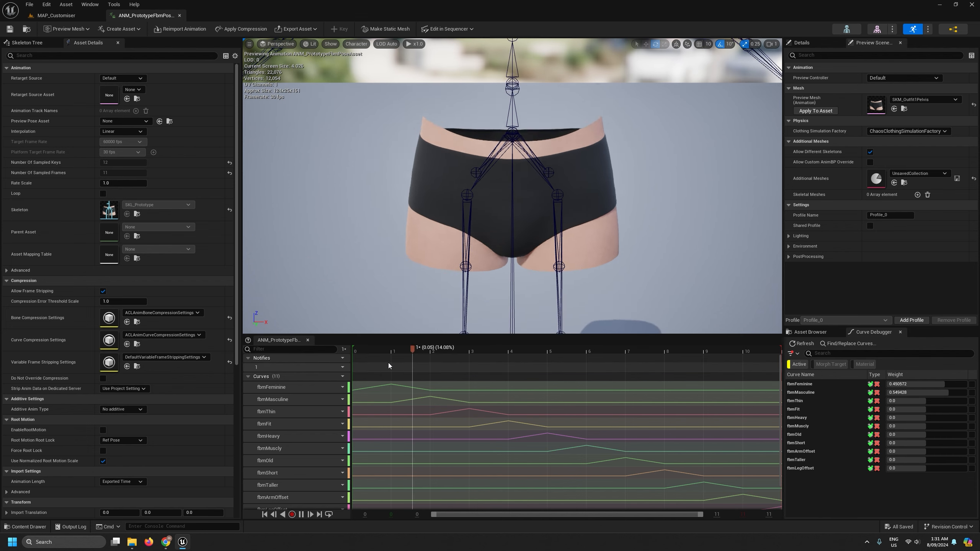
pyautogui.click(392, 351)
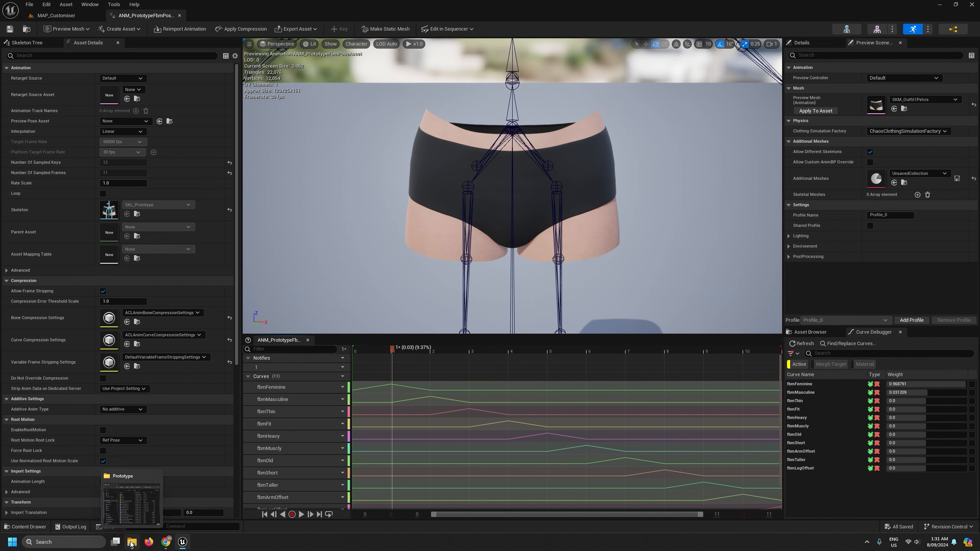
# Open FbmPoseAssetNames.txt from the Prototype export folder, compare it with the Fbm curves, copy all pose names and return to Unreal
pyautogui.click(169, 517)
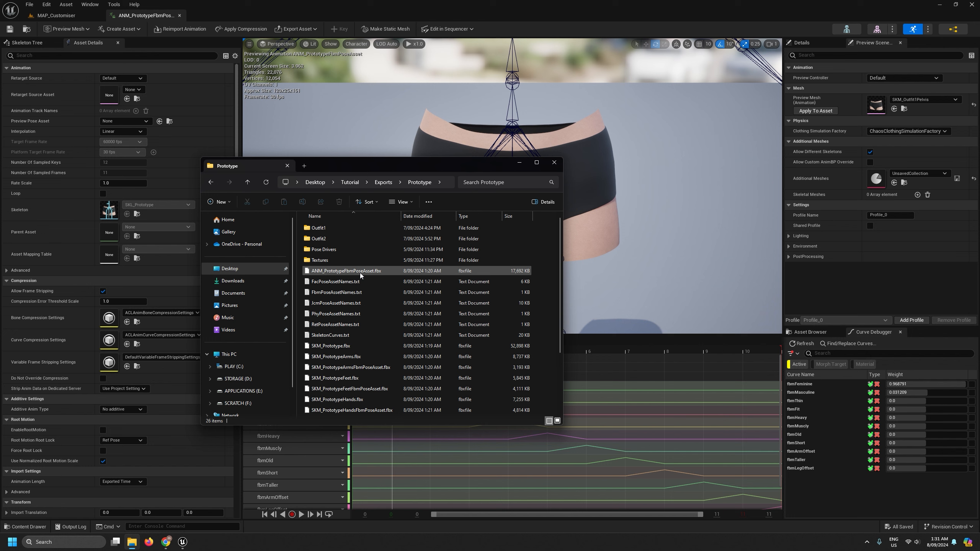
pyautogui.doubleClick(337, 292)
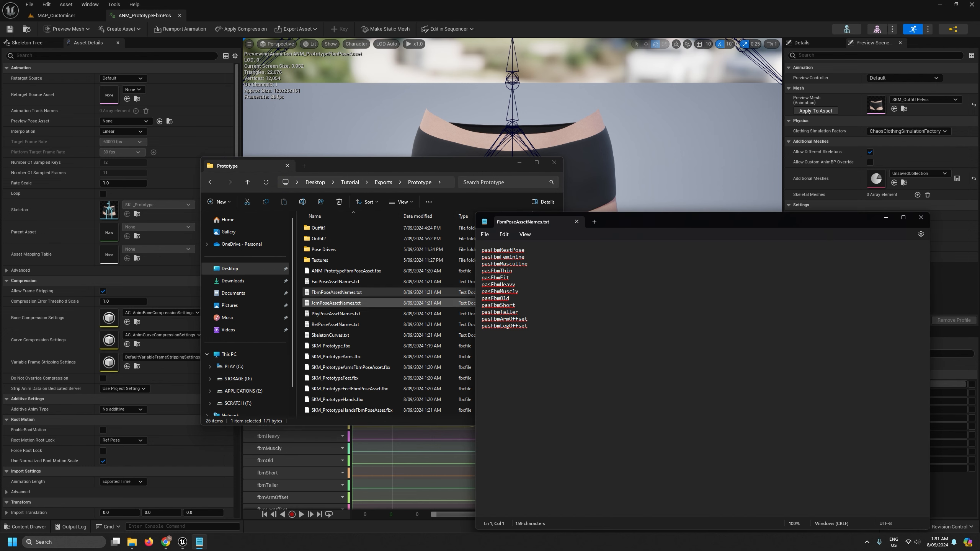
pyautogui.click(529, 251)
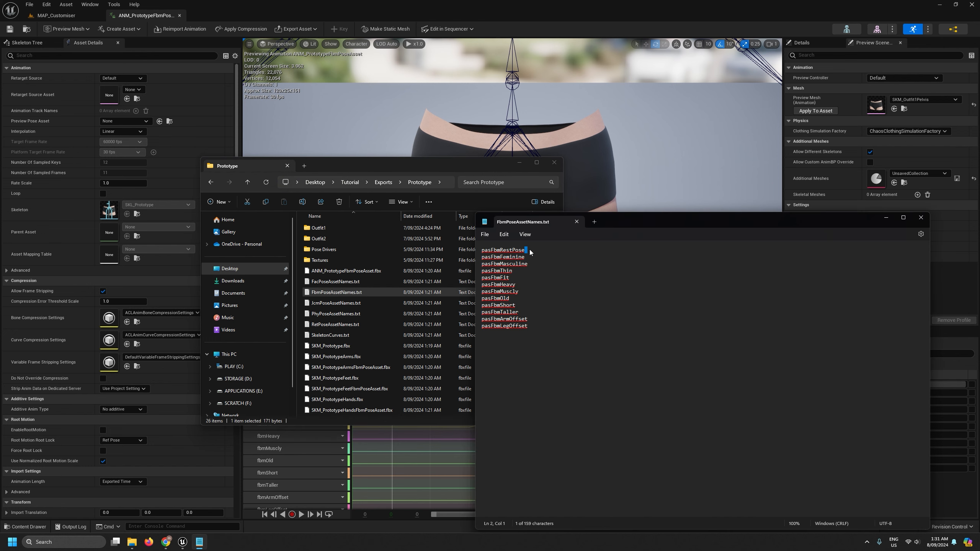
pyautogui.moveTo(534, 328); pyautogui.dragTo(432, 255)
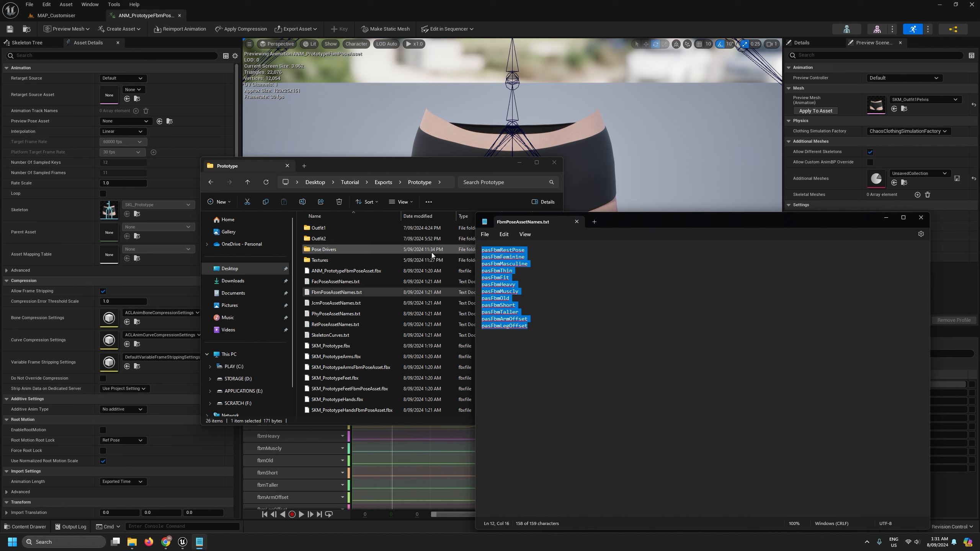
pyautogui.click(519, 162)
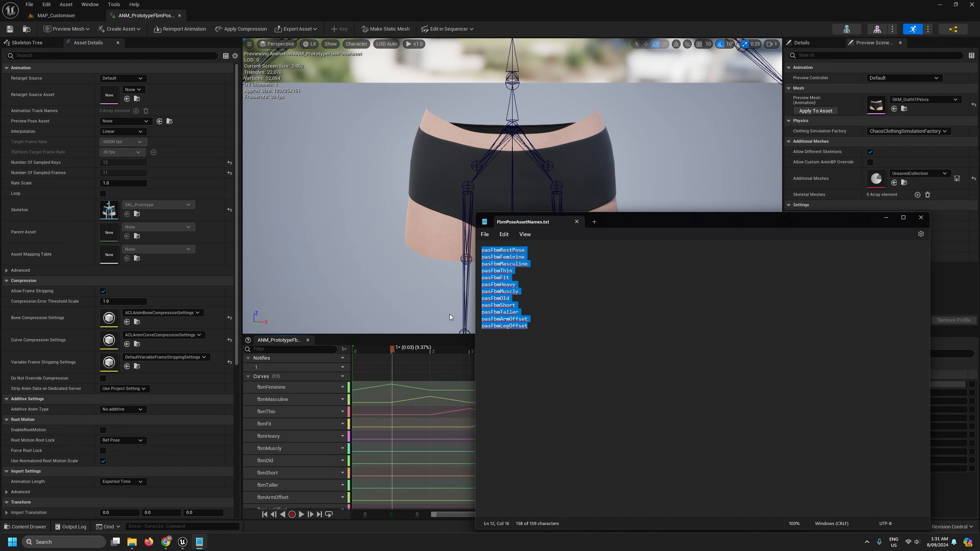
pyautogui.scroll(-2, 323, 427)
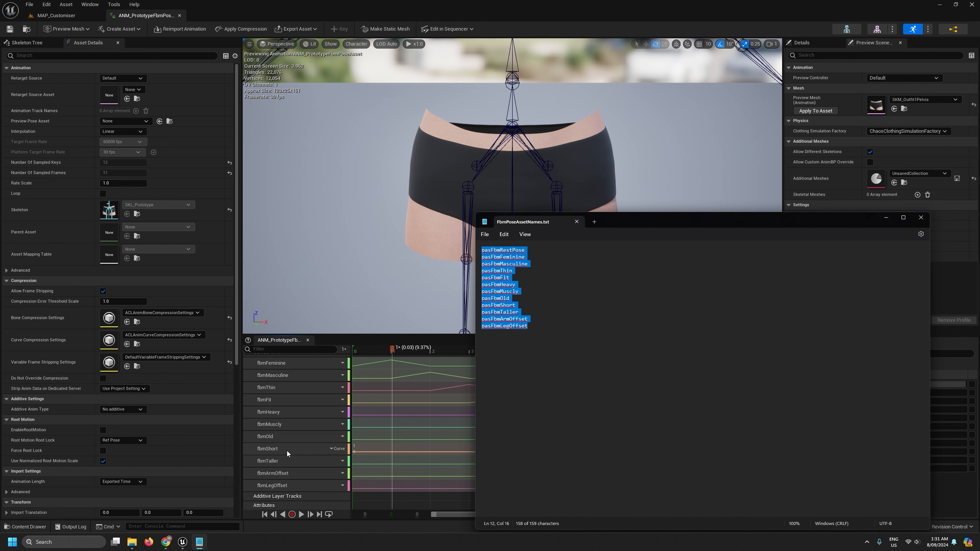
pyautogui.scroll(2, 286, 450)
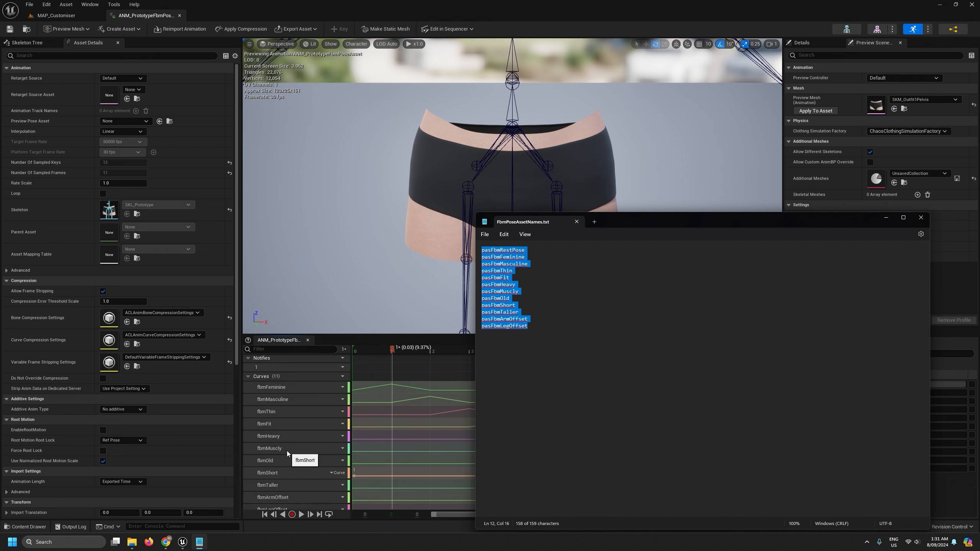
pyautogui.click(575, 305)
pyautogui.hotkey('ctrl', 'a')
pyautogui.click(407, 4)
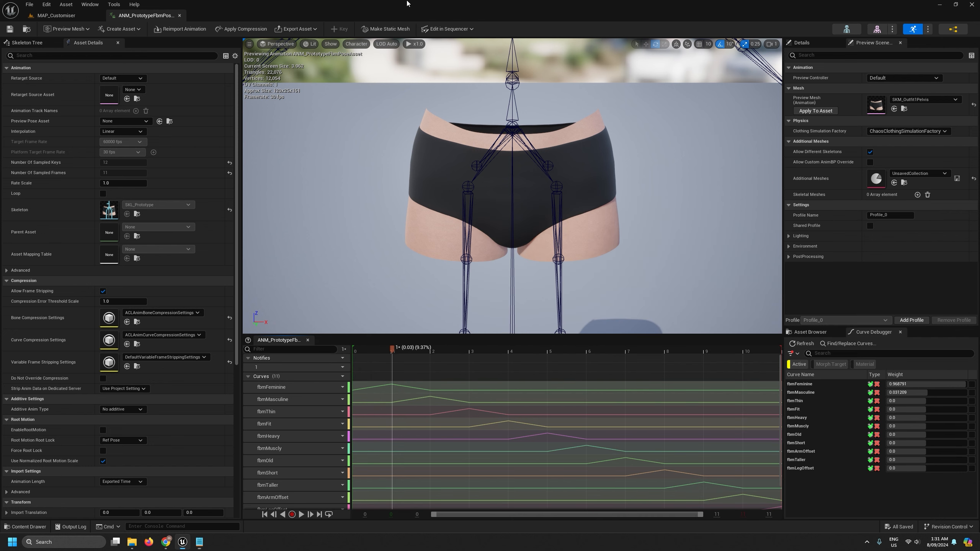
# Create a pose asset from the current animation in the Prototype PoseAssets folder, named PAS_Prototype_Fbm
pyautogui.click(120, 29)
pyautogui.moveTo(133, 59)
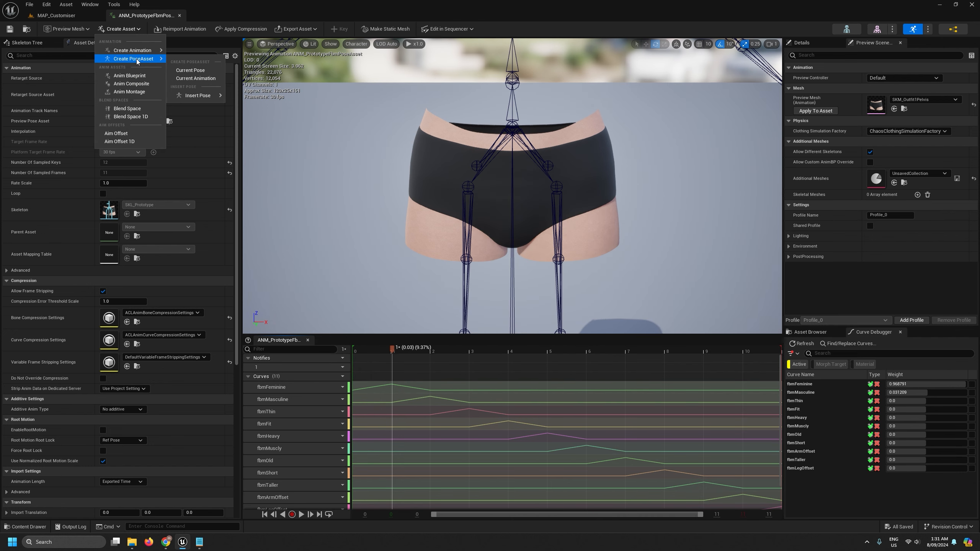
pyautogui.click(208, 78)
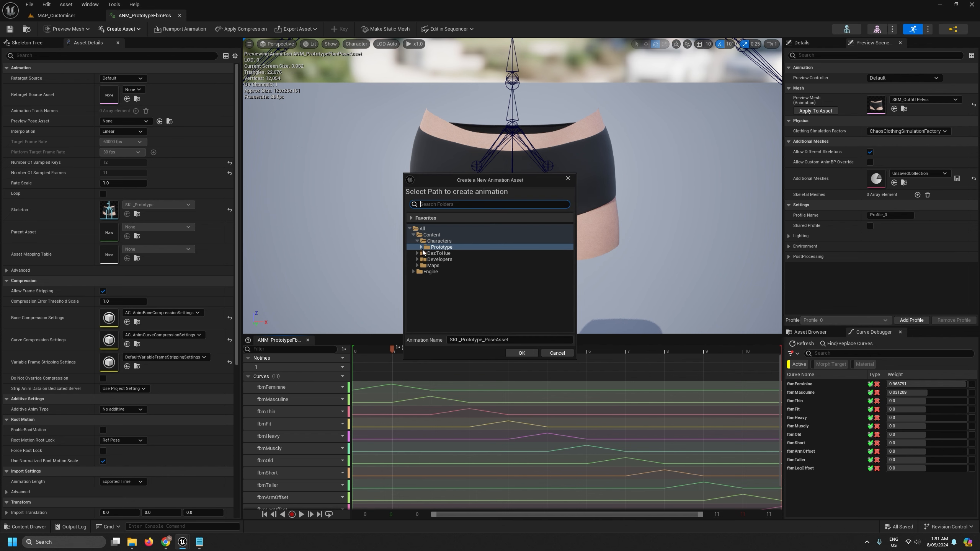
pyautogui.click(442, 278)
pyautogui.click(458, 339)
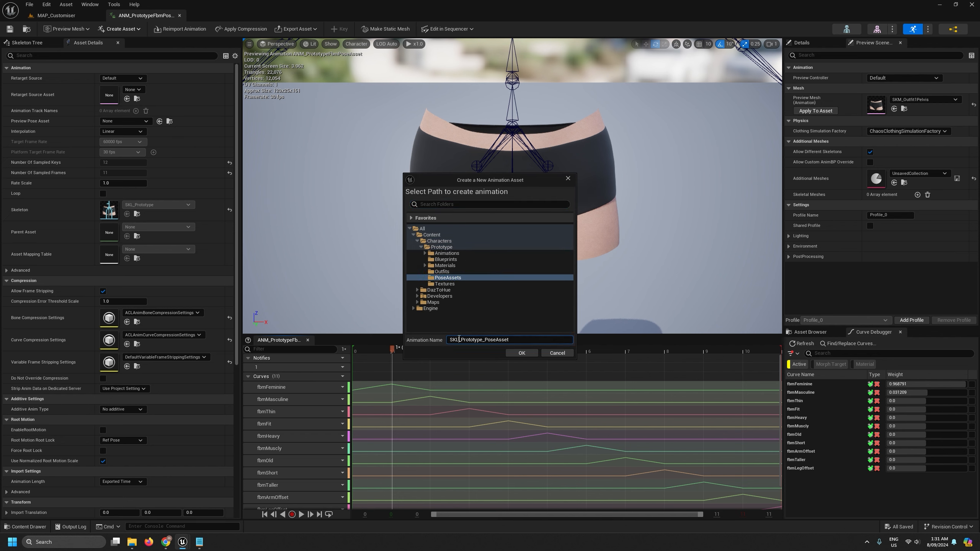
pyautogui.write('PAS')
pyautogui.hotkey('shift', 'End')
pyautogui.write('_Fbm')
pyautogui.click(525, 353)
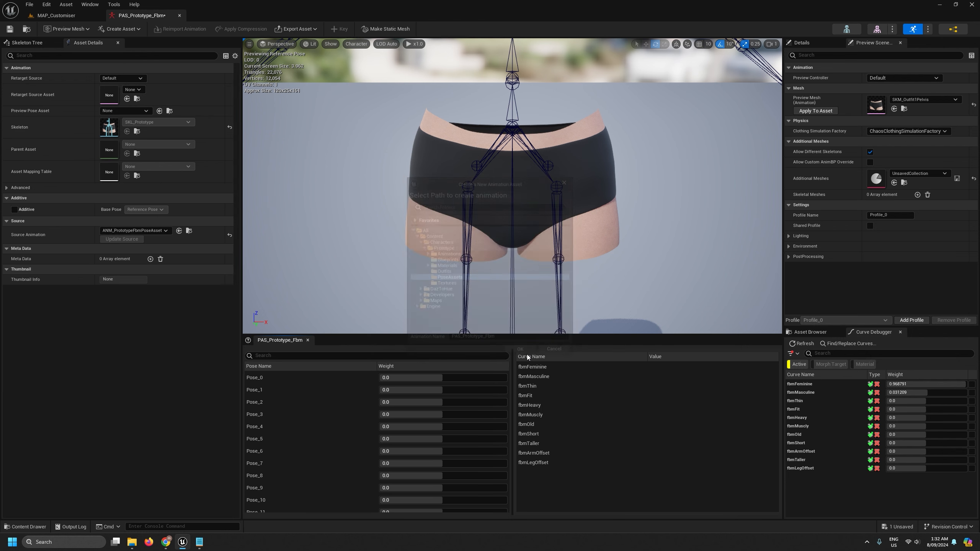
# Paste the copied Fbm names onto all poses and make the pose asset additive with pasFbmRestPose as the base pose
pyautogui.rightClick(298, 368)
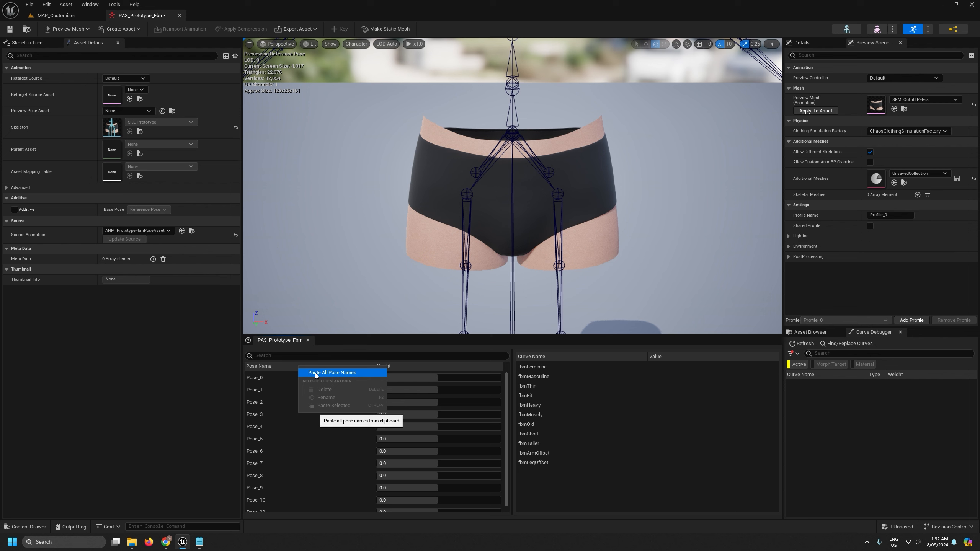
pyautogui.click(315, 373)
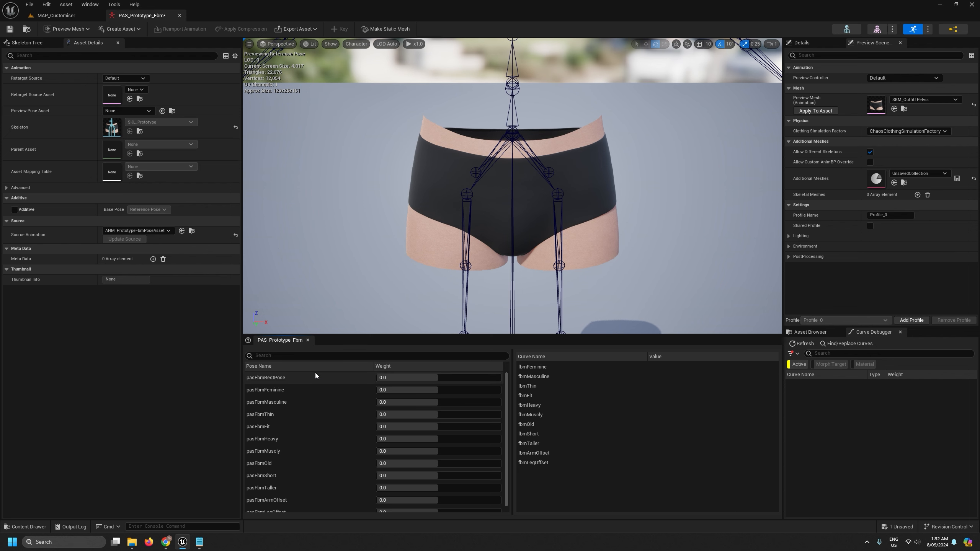
pyautogui.click(14, 210)
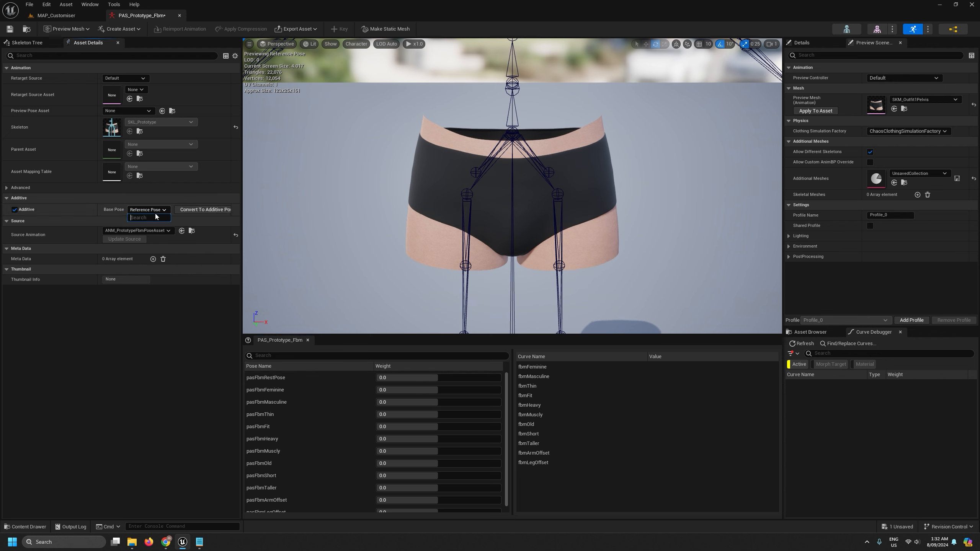
pyautogui.click(147, 209)
pyautogui.click(145, 235)
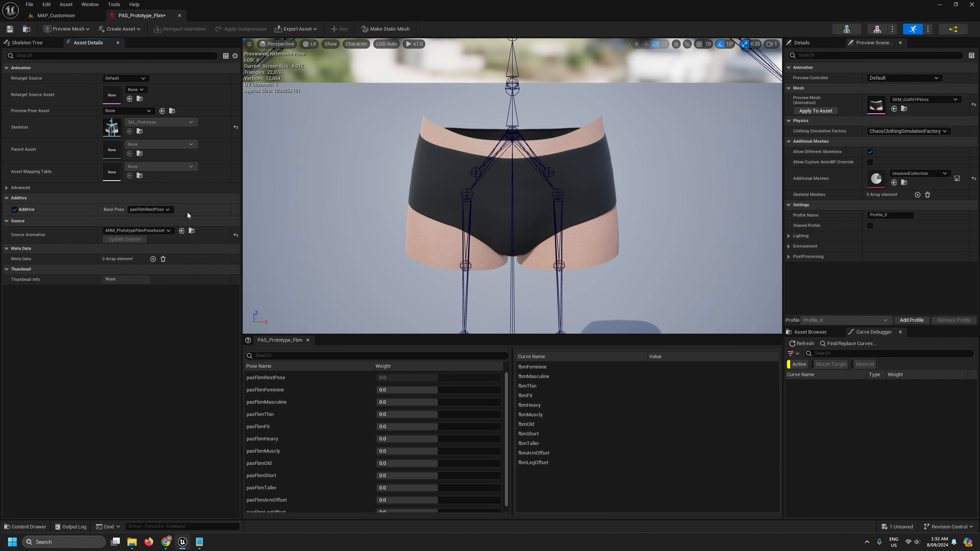
# Save PAS_Prototype_Fbm, preview the pasFbmHeavy pose at a weight of about 0.48, and close the pose asset editor
pyautogui.click(10, 29)
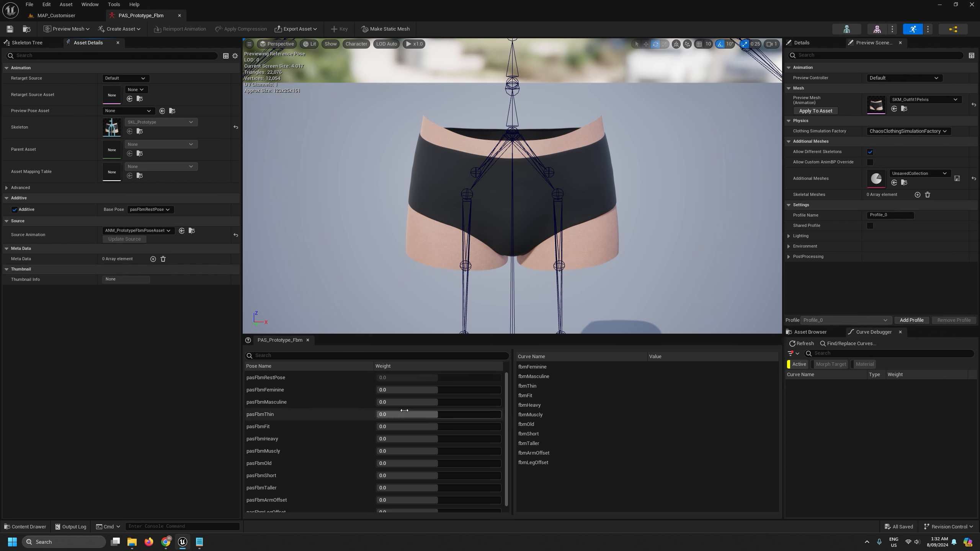
pyautogui.scroll(-1, 349, 449)
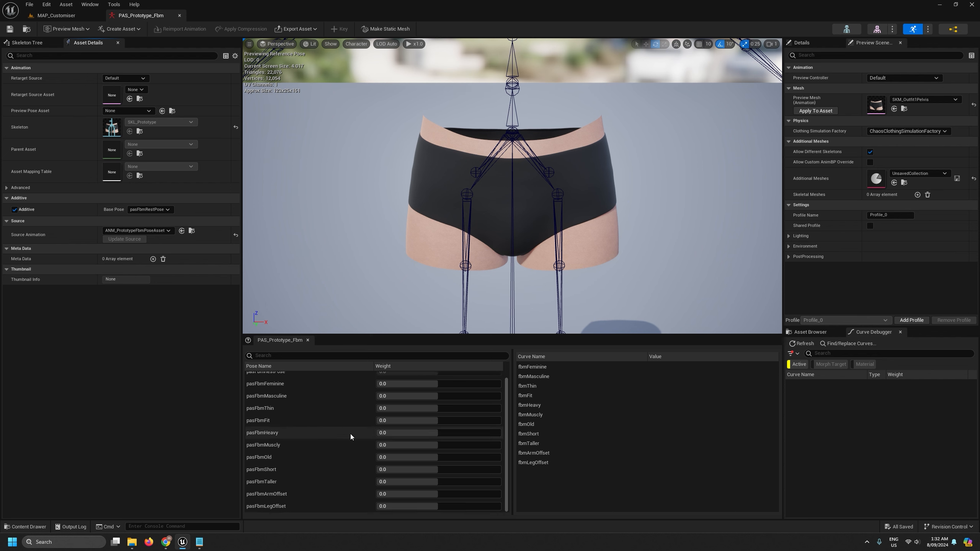
pyautogui.moveTo(439, 432); pyautogui.dragTo(467, 433)
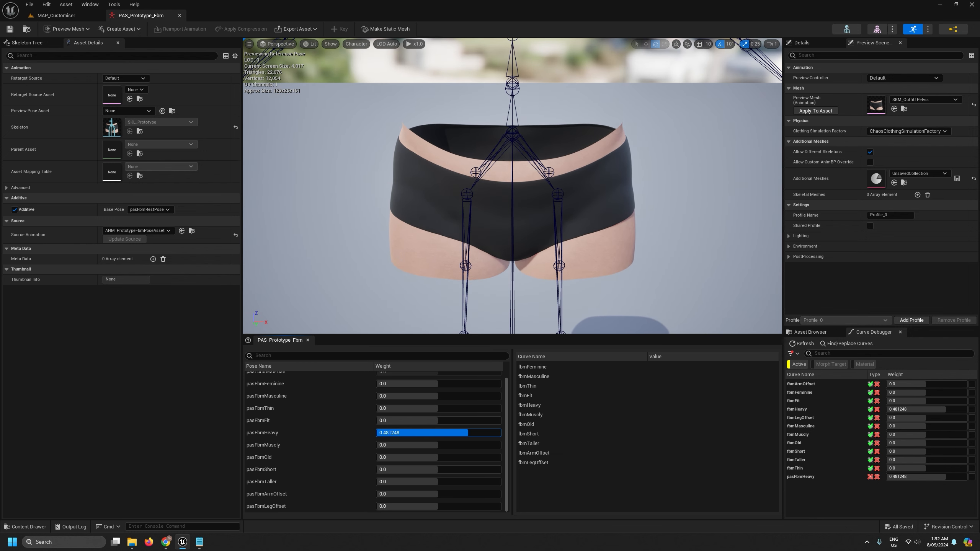
pyautogui.click(180, 16)
pyautogui.click(462, 428)
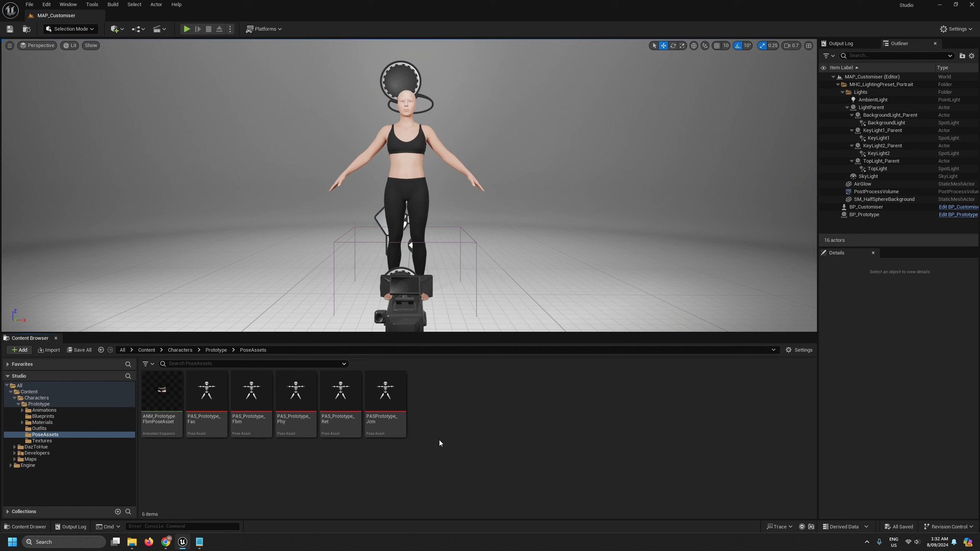
pyautogui.rightClick(157, 415)
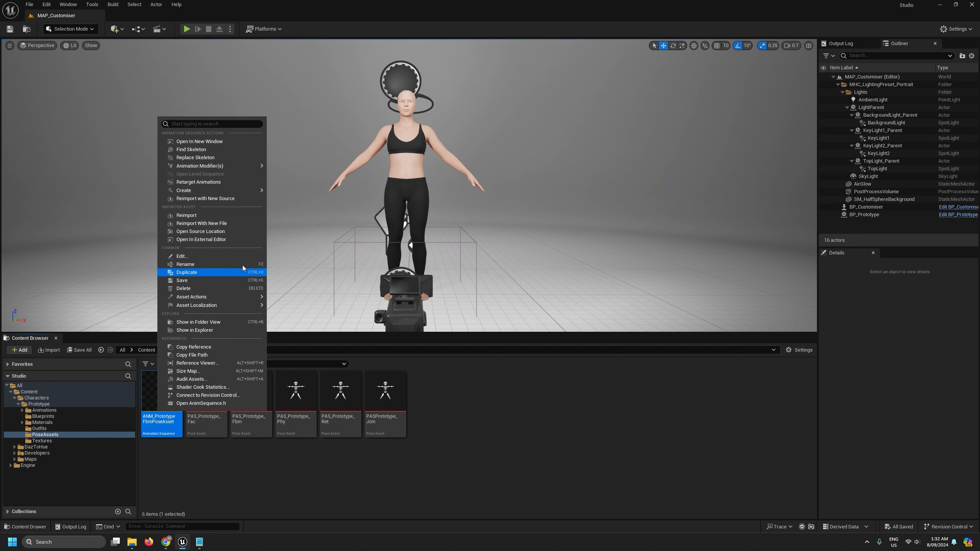
pyautogui.click(551, 437)
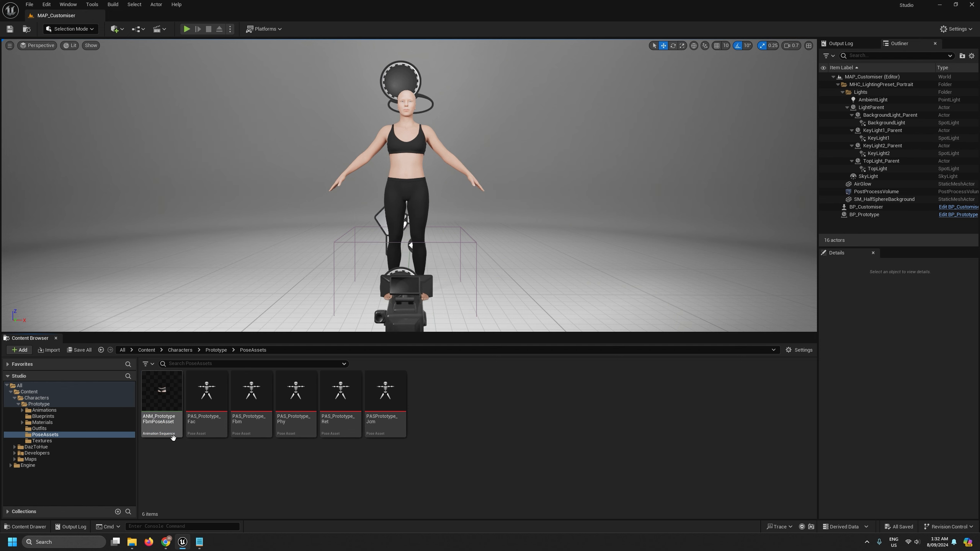
# Assign PAS_Prototype_Fbm to the empty Pose node in ABP_Prototype's AnimGraph, compile and save the blueprint, and close it
pyautogui.click(42, 410)
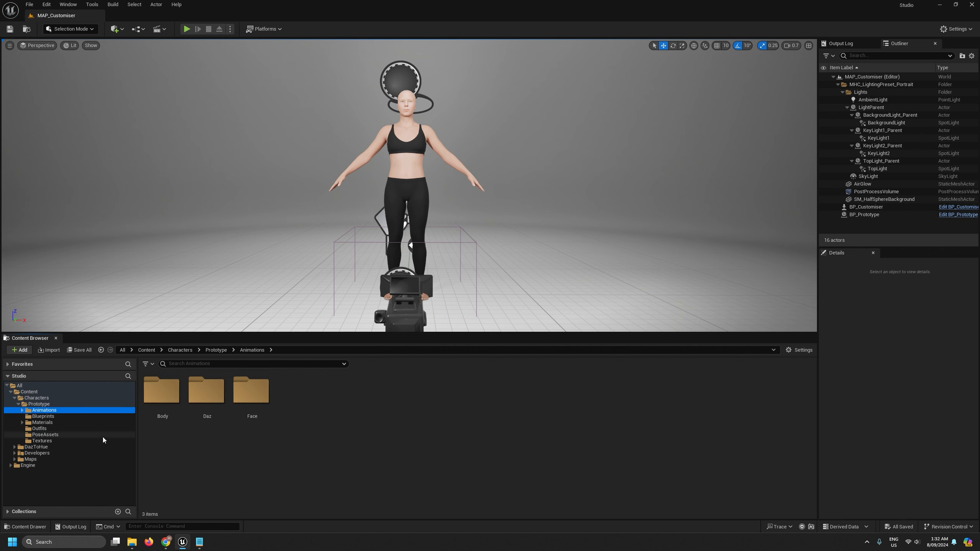
pyautogui.click(43, 417)
pyautogui.doubleClick(167, 402)
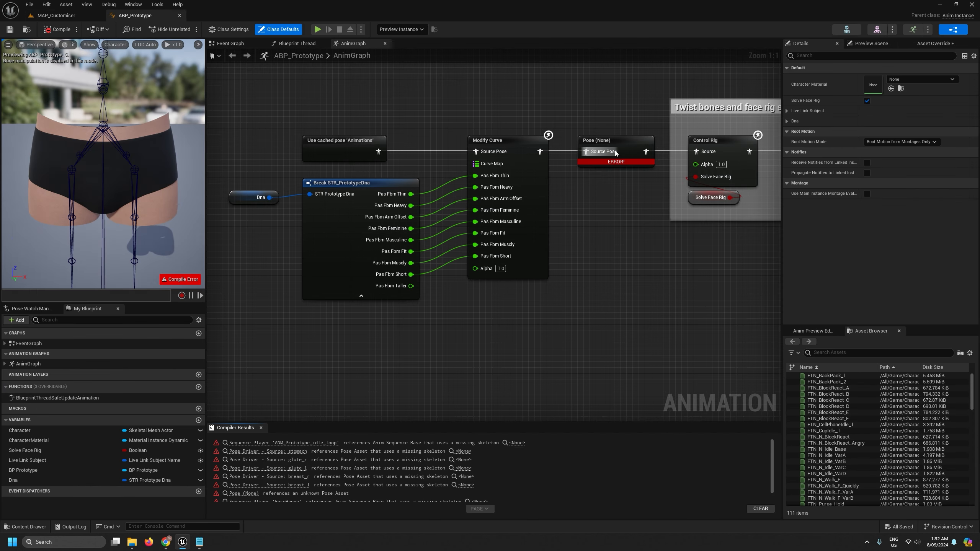
pyautogui.click(614, 139)
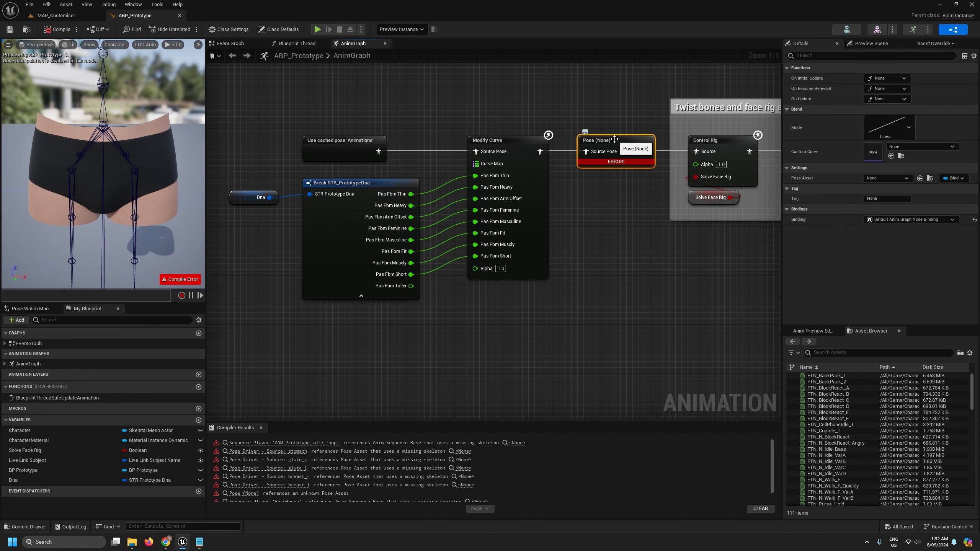
pyautogui.click(885, 178)
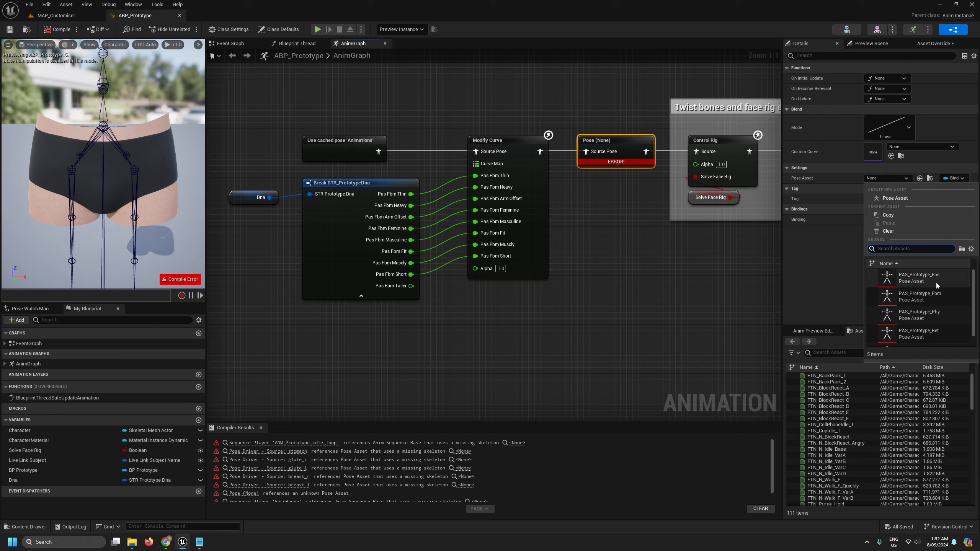
pyautogui.click(939, 295)
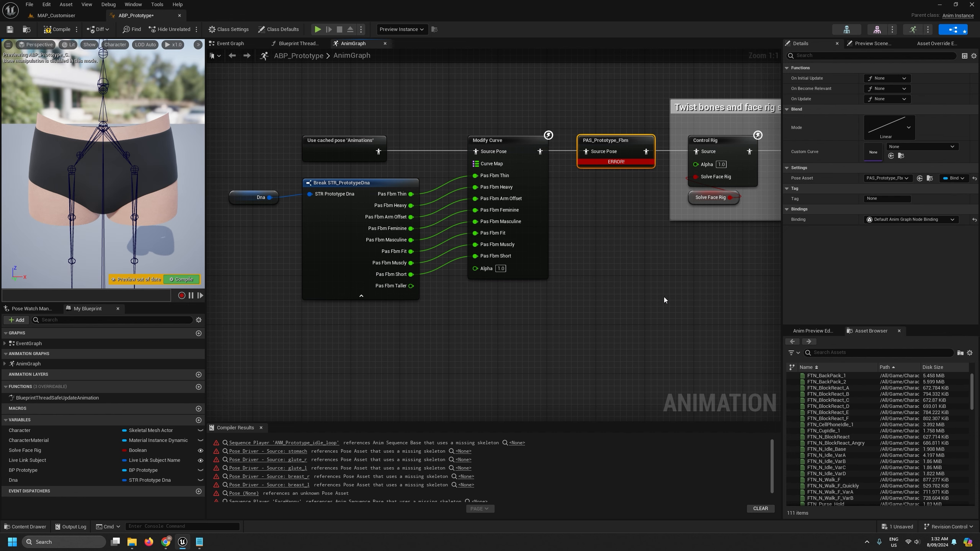
pyautogui.click(46, 31)
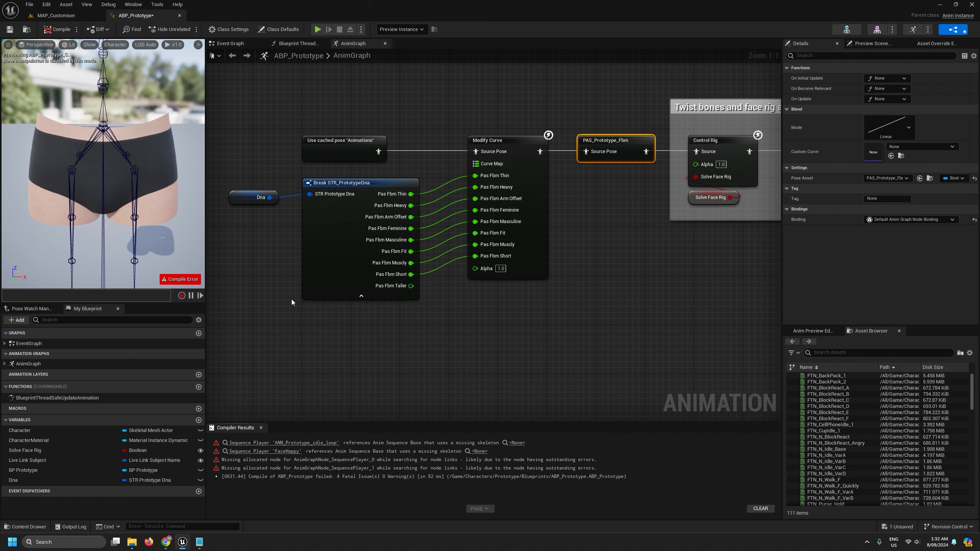
pyautogui.click(10, 29)
pyautogui.click(180, 16)
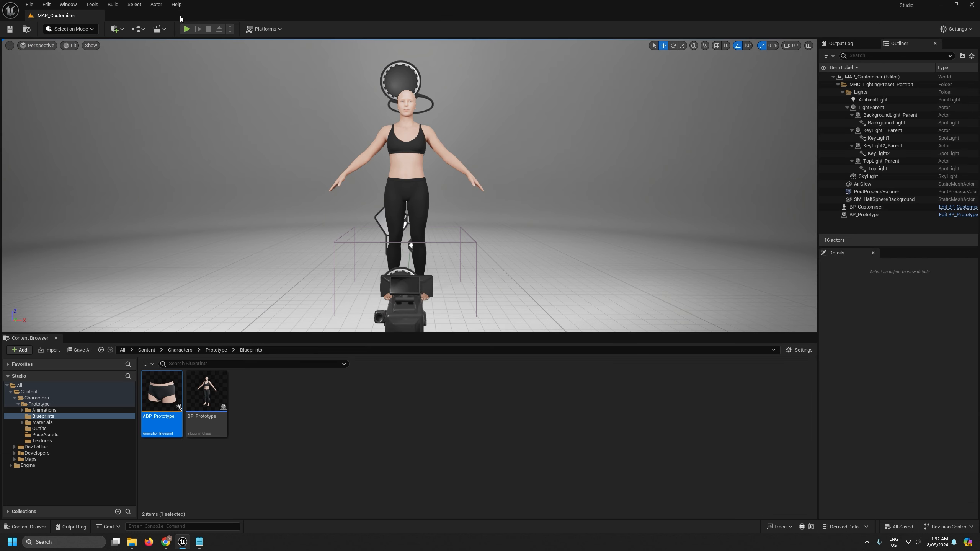
# Filter the Prototype Animations folder to show only Animation Sequence assets
pyautogui.click(22, 410)
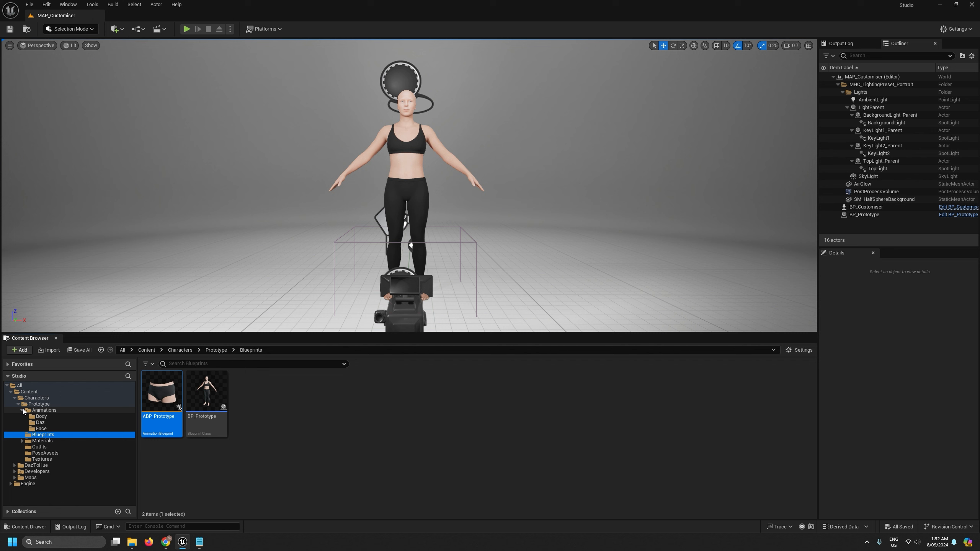
pyautogui.click(43, 410)
pyautogui.click(150, 365)
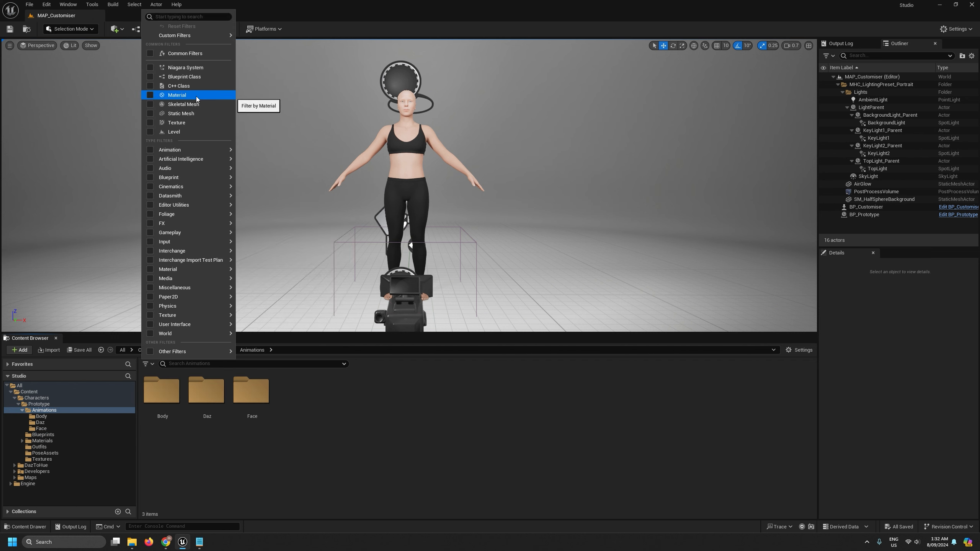
pyautogui.moveTo(189, 153)
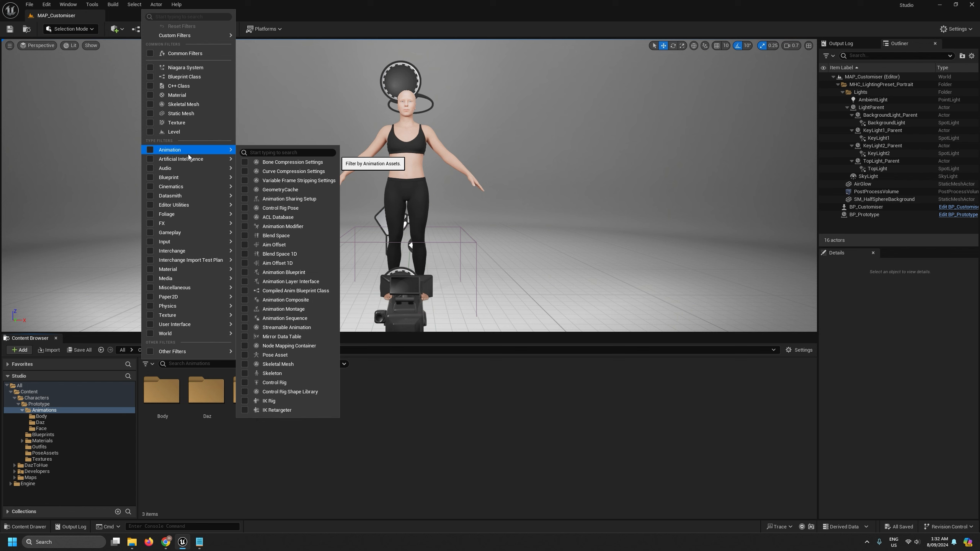
pyautogui.click(300, 318)
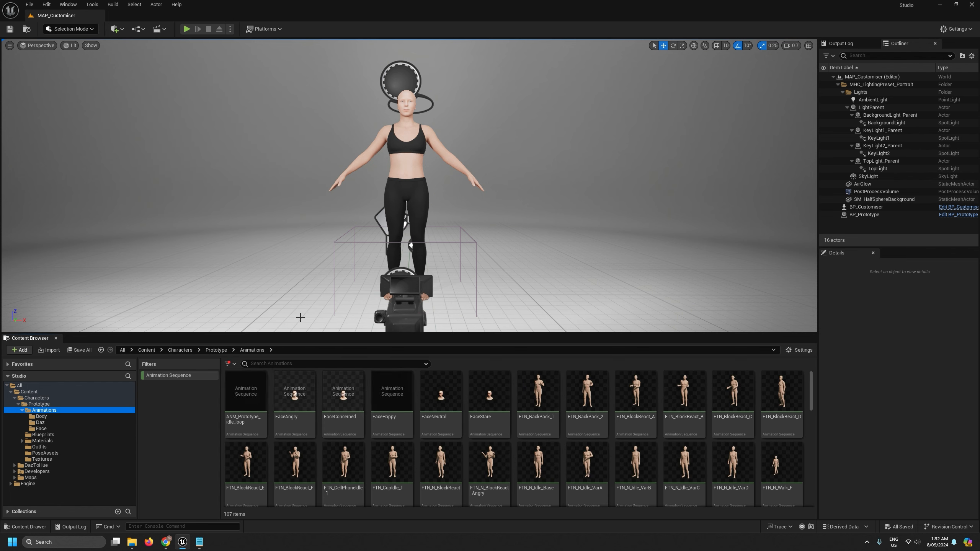
# Select all listed animation sequences, replace their skeleton with SKL_Prototype, and save all the changed assets
pyautogui.scroll(-2, 436, 412)
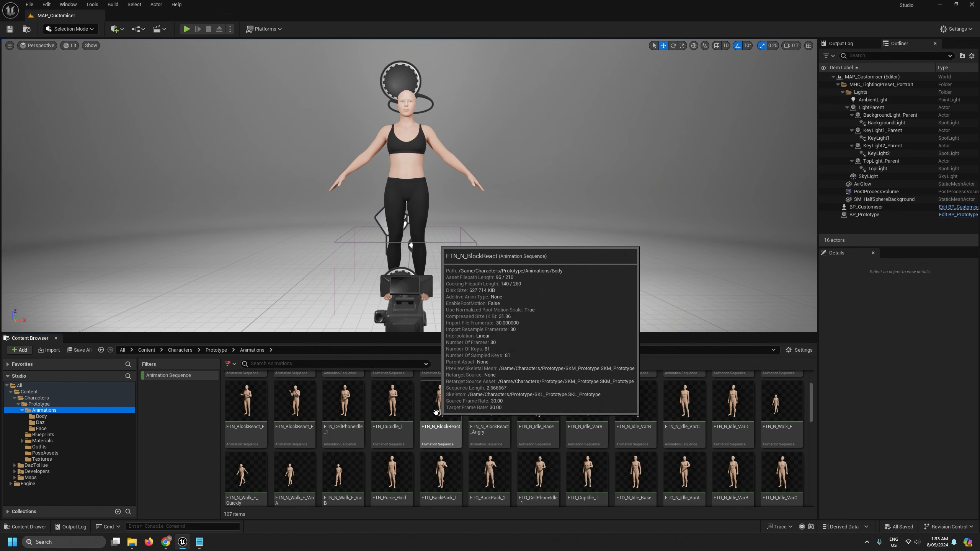
pyautogui.moveTo(811, 409); pyautogui.dragTo(809, 498)
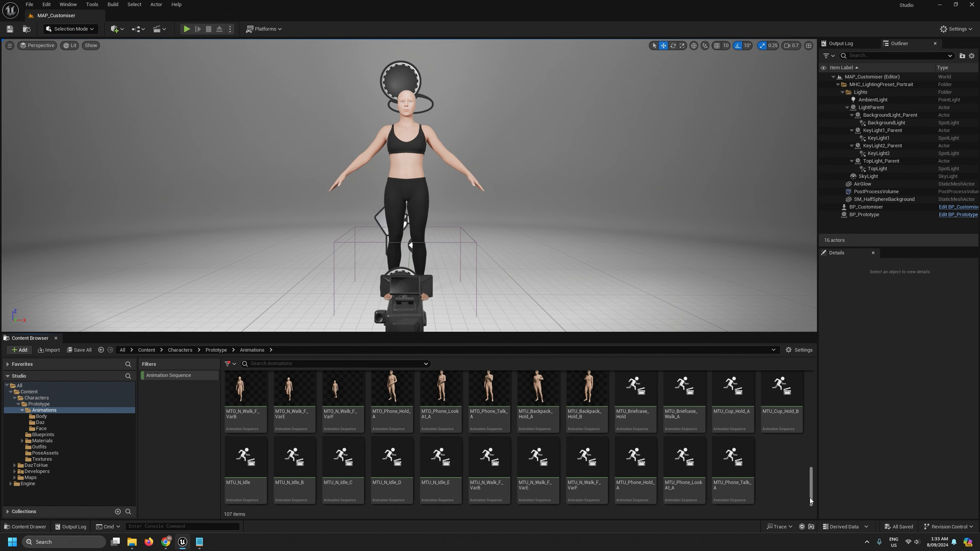
pyautogui.press('Home')
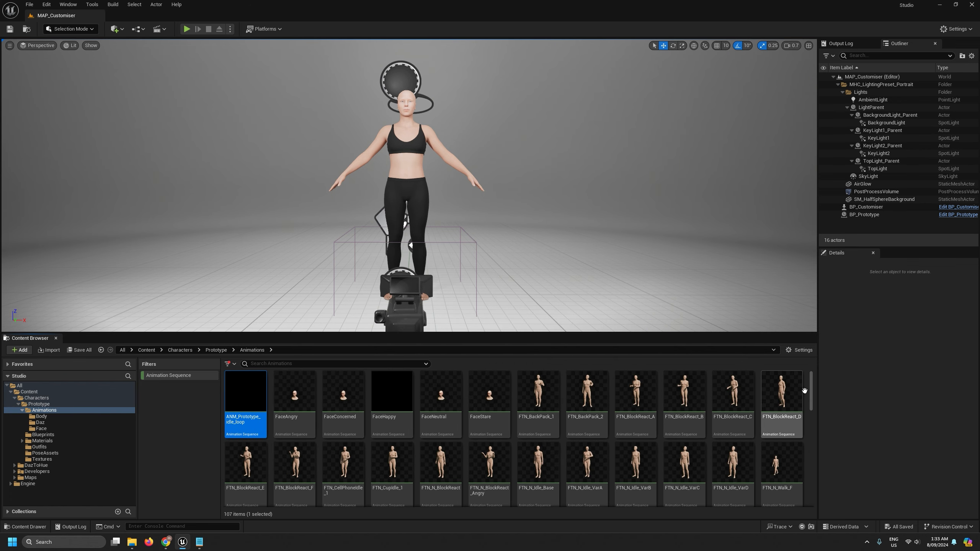
pyautogui.moveTo(804, 390); pyautogui.dragTo(808, 516)
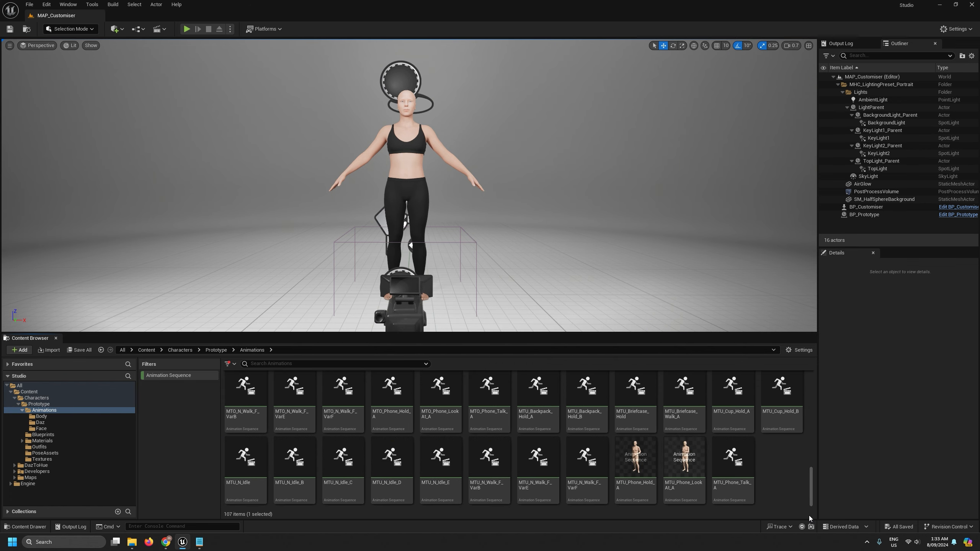
pyautogui.rightClick(733, 461)
pyautogui.click(767, 219)
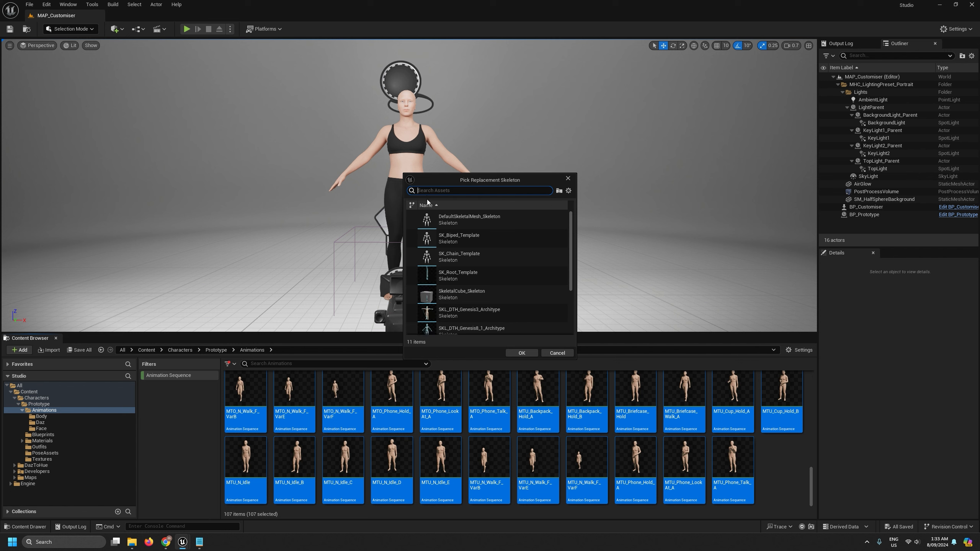
pyautogui.write('pr')
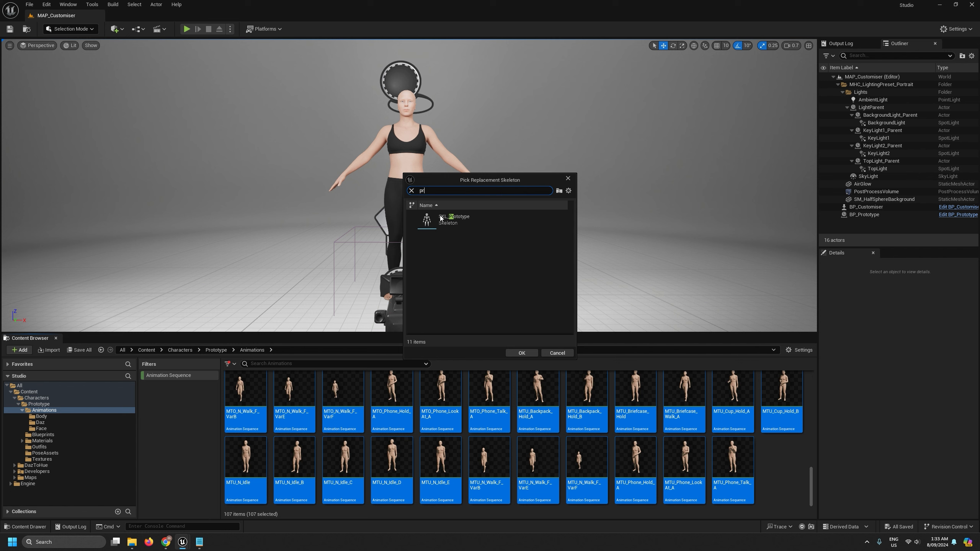
pyautogui.write('oto')
pyautogui.click(475, 231)
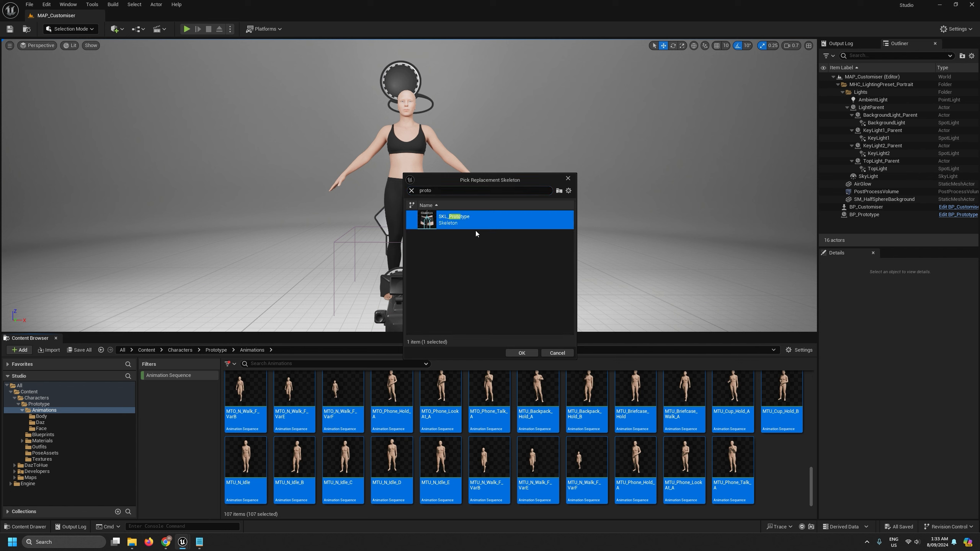
pyautogui.click(522, 353)
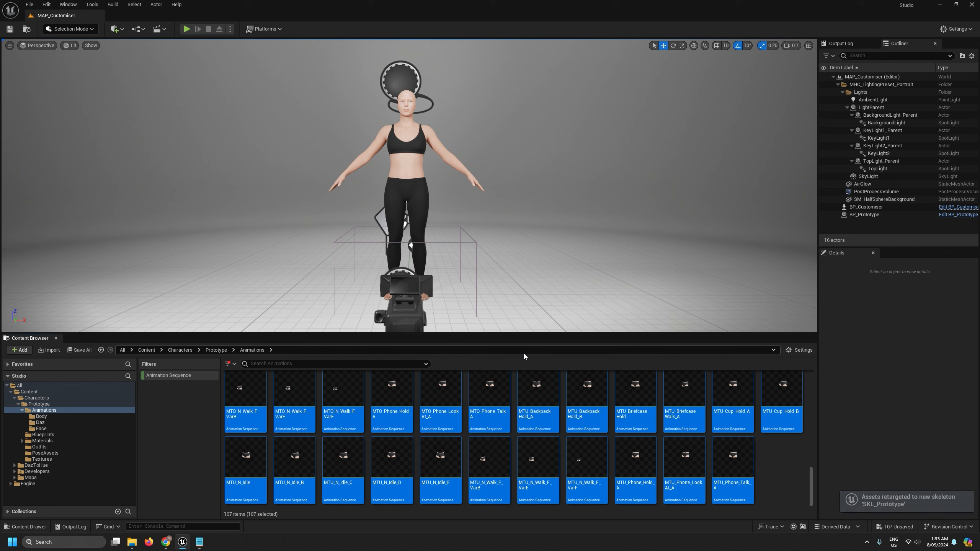
pyautogui.click(30, 4)
pyautogui.click(44, 113)
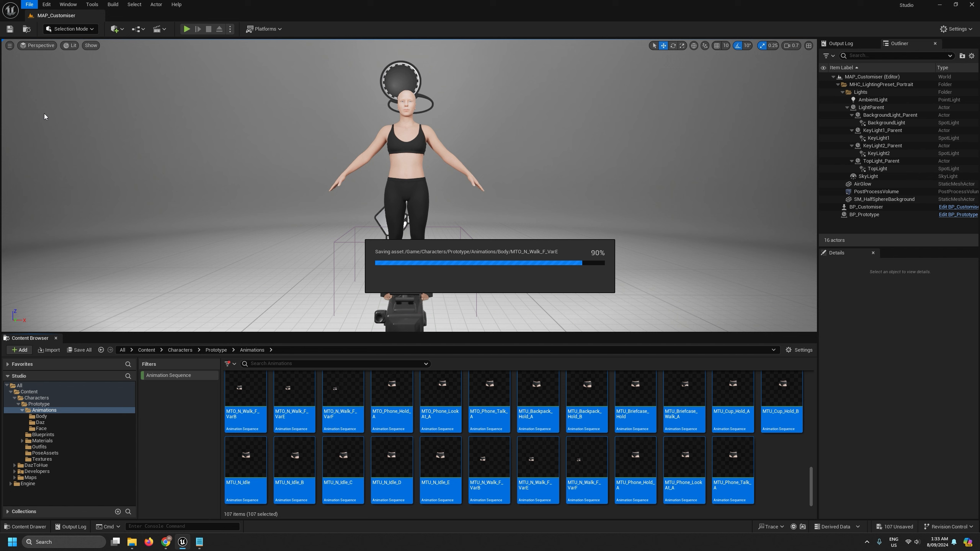
# Turn off the Animation Sequence filter in the Prototype Blueprints folder and open ABP_Prototype
pyautogui.click(23, 411)
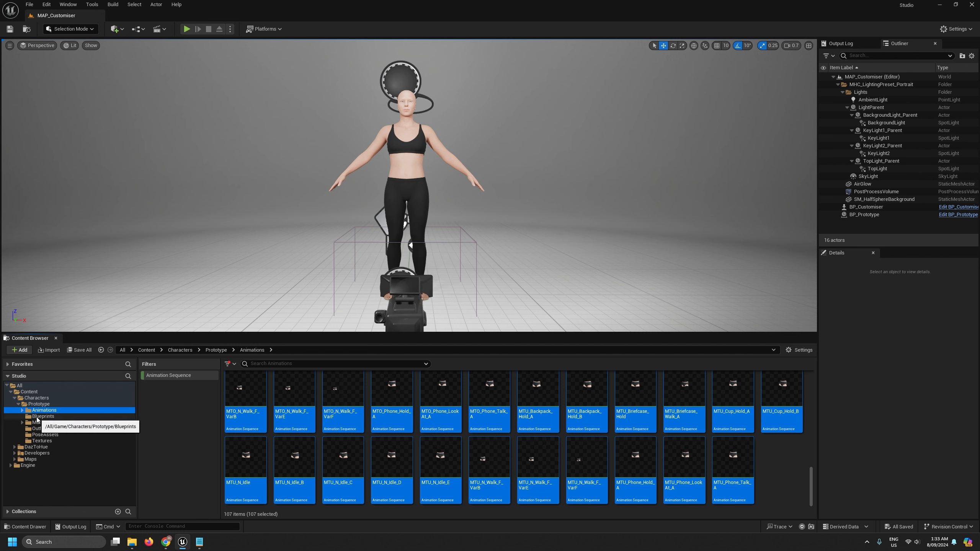
pyautogui.click(43, 416)
pyautogui.click(179, 376)
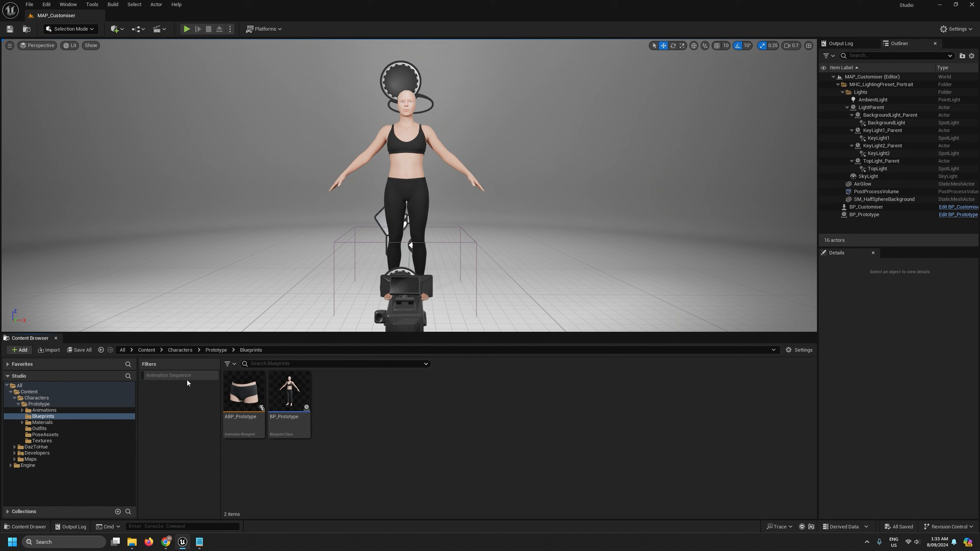
pyautogui.doubleClick(248, 391)
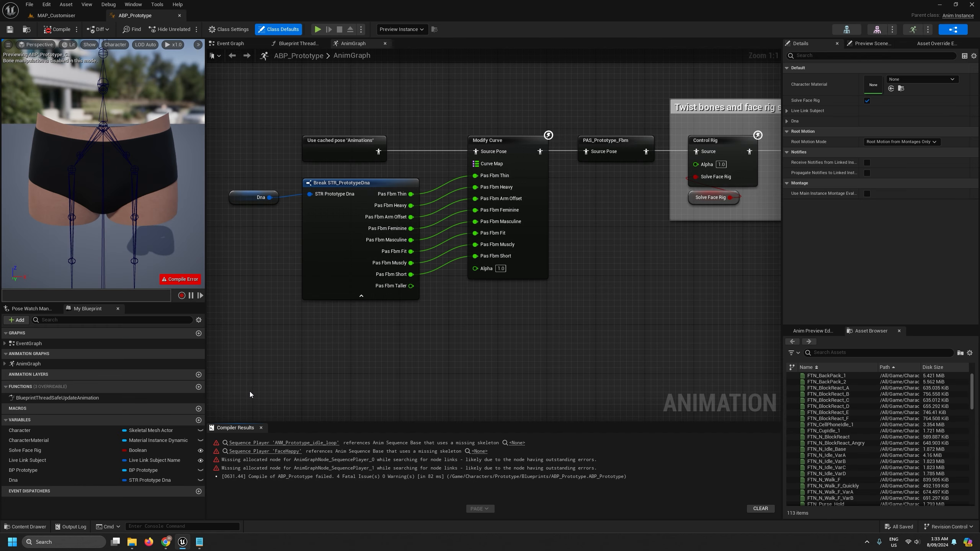
# Recompile and save ABP_Prototype, close its editor, and save all remaining project changes
pyautogui.click(58, 34)
pyautogui.scroll(-6, 337, 302)
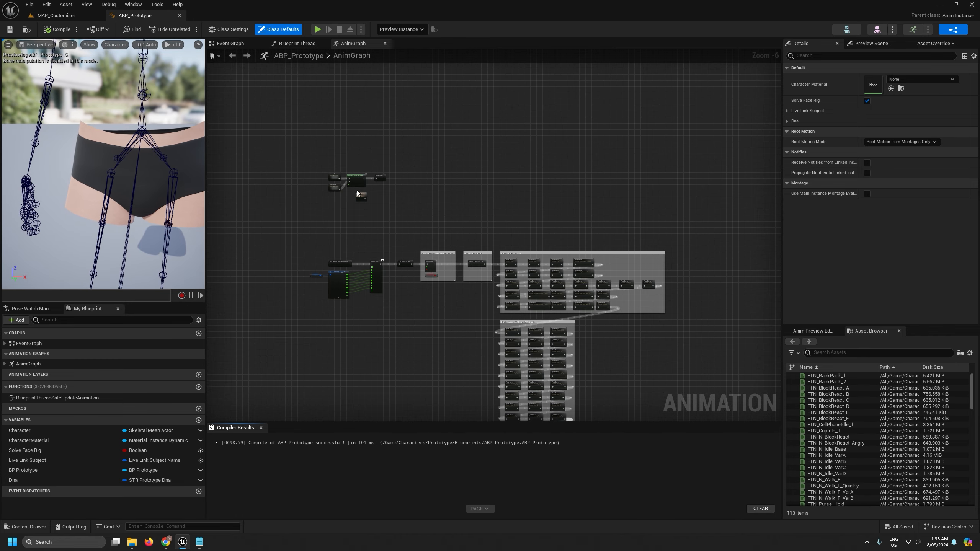
pyautogui.scroll(3, 356, 190)
pyautogui.click(10, 29)
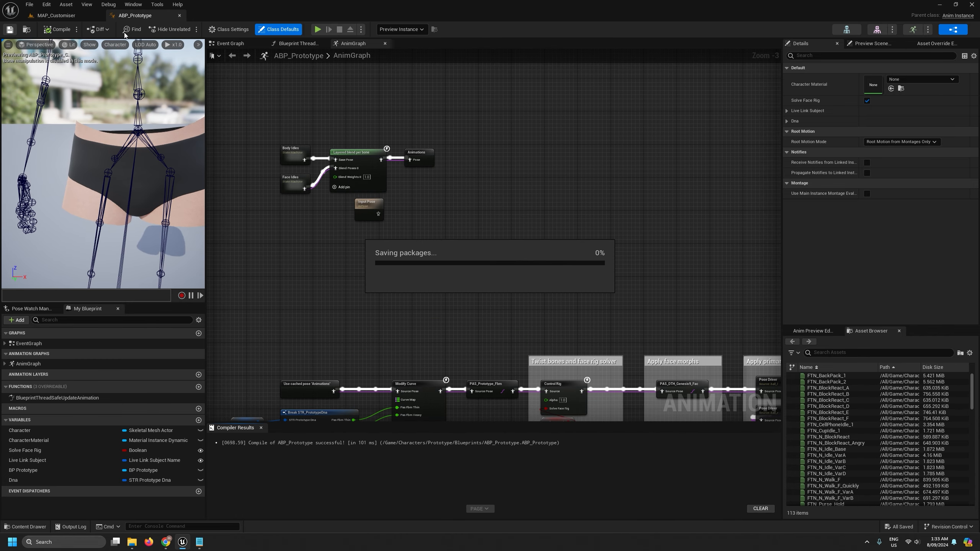
pyautogui.click(179, 15)
pyautogui.click(29, 4)
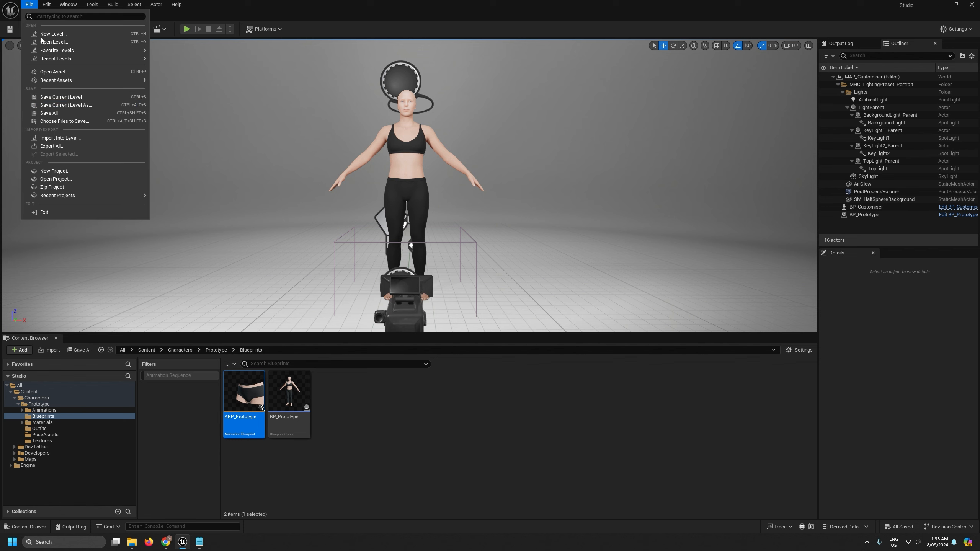
pyautogui.click(127, 107)
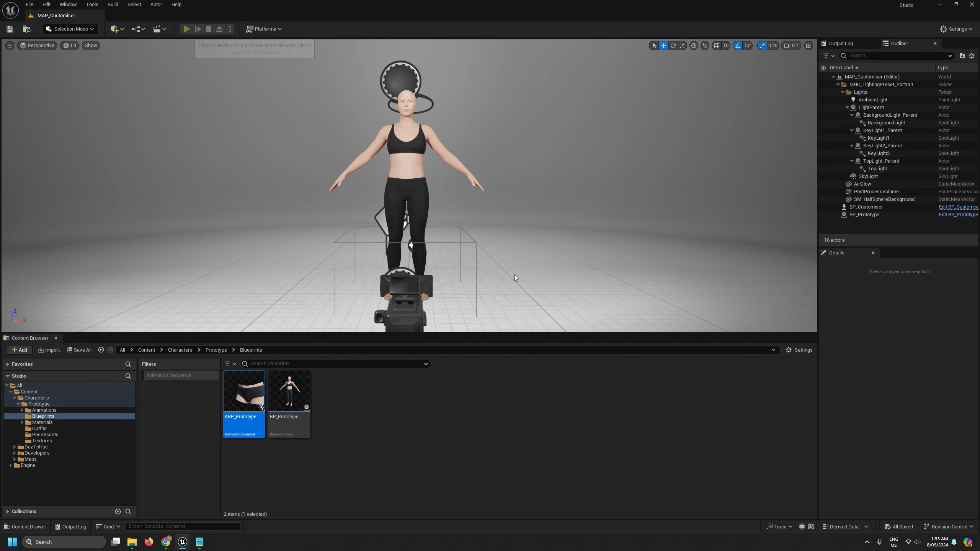
# Play the customiser level, test the height slider plus the Feminine–Masculine and Thin–Heavy sliders, and stop the simulation
pyautogui.hotkey('alt', 'p')
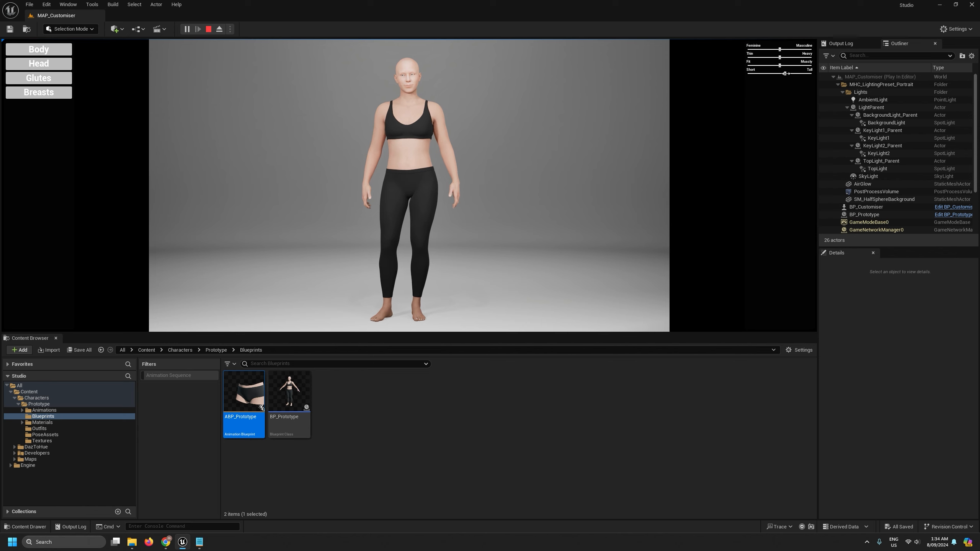
pyautogui.moveTo(801, 74); pyautogui.dragTo(810, 77)
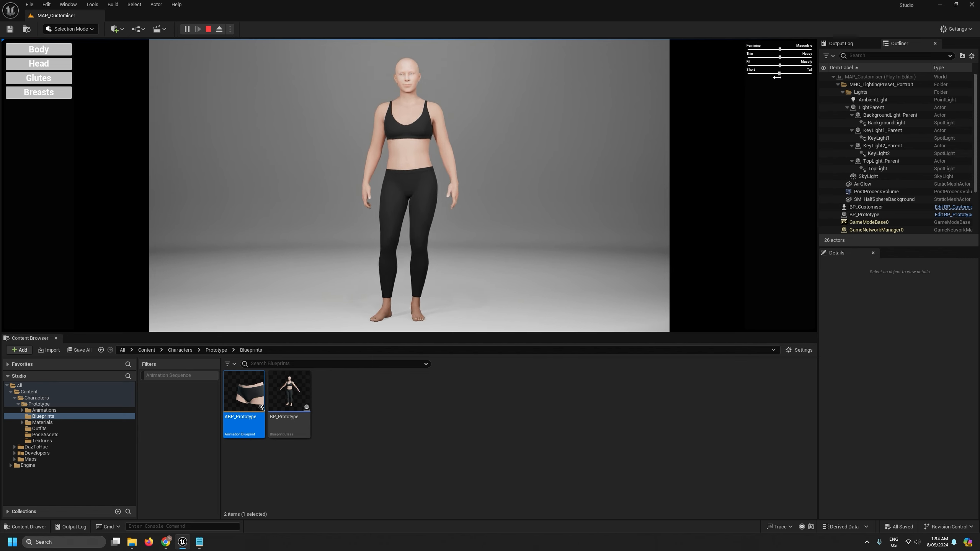
pyautogui.moveTo(776, 77); pyautogui.dragTo(770, 51)
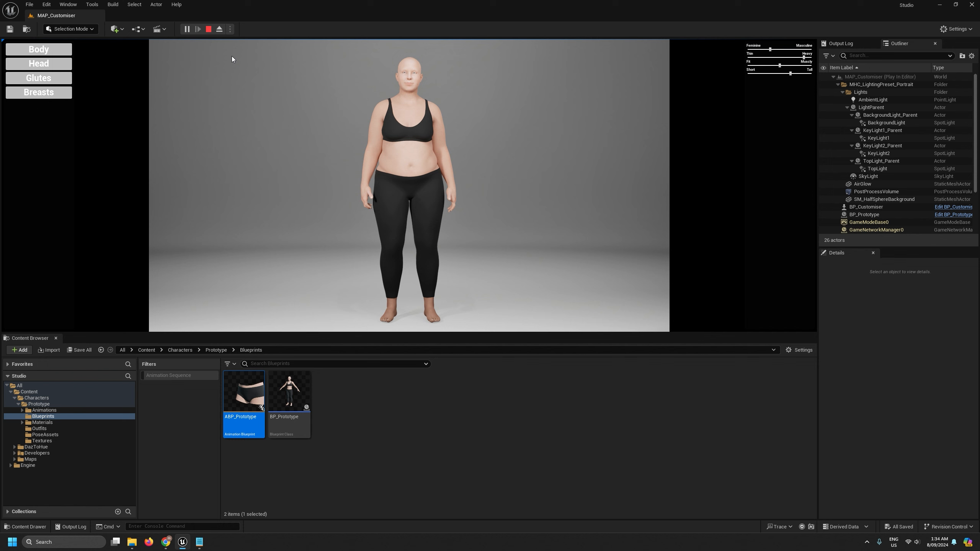
pyautogui.click(208, 29)
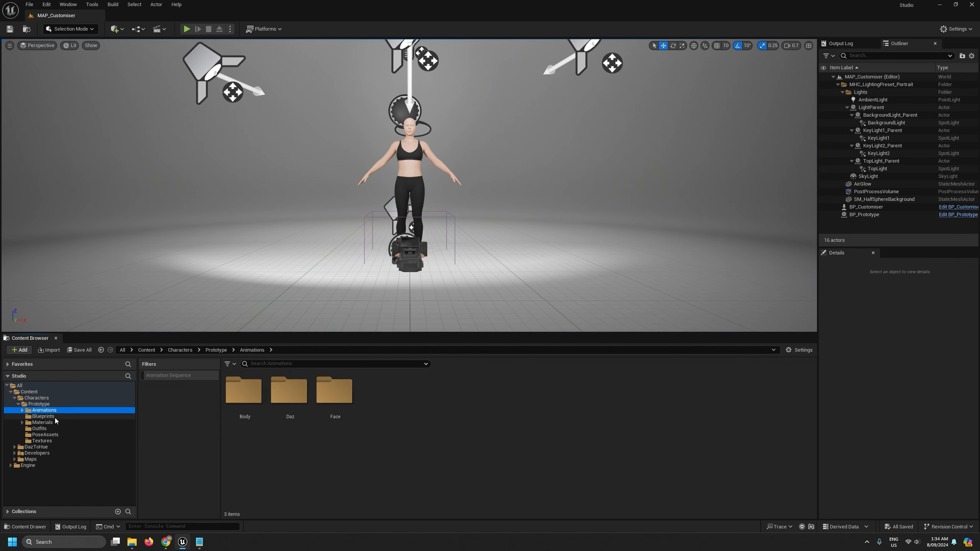
# In ABP_Prototype's AnimGraph, add a pasFbmTaller curve pin to the Modify Curve node and connect it to the struct's Pas Fbm Taller output
pyautogui.click(43, 416)
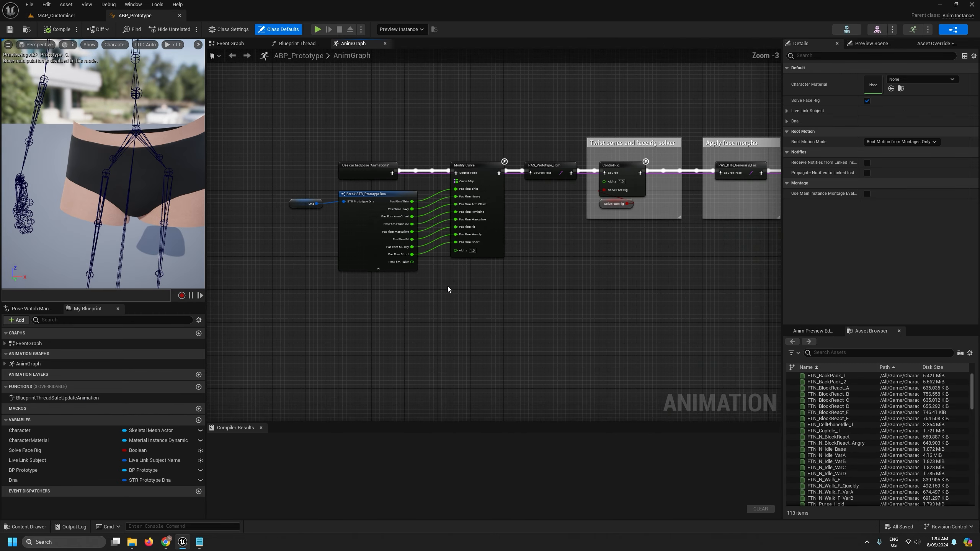
pyautogui.scroll(2, 448, 287)
pyautogui.click(480, 129)
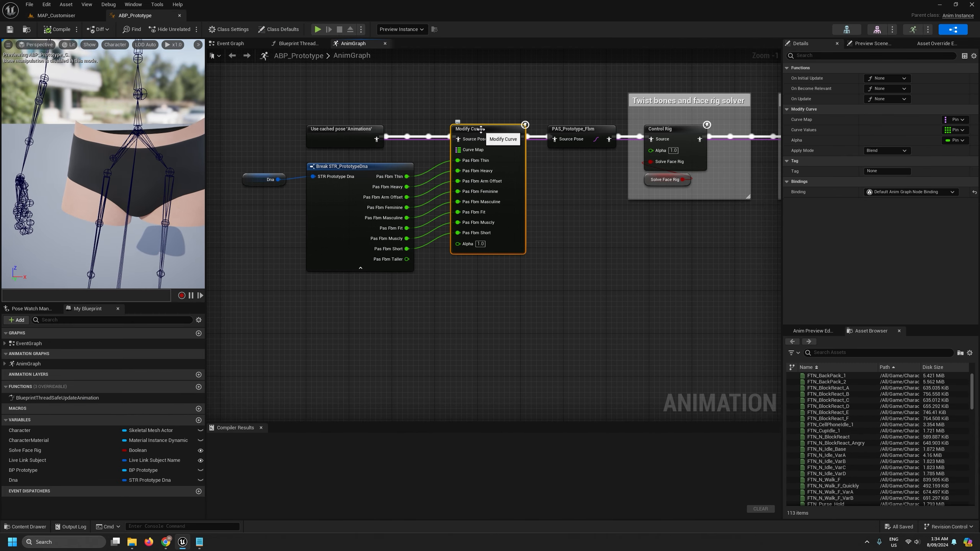
pyautogui.rightClick(470, 150)
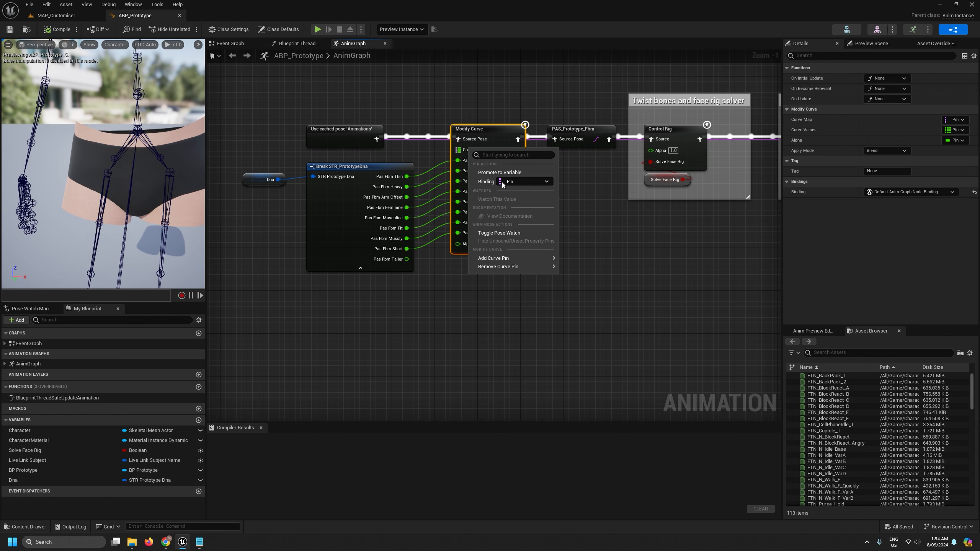
pyautogui.moveTo(501, 258)
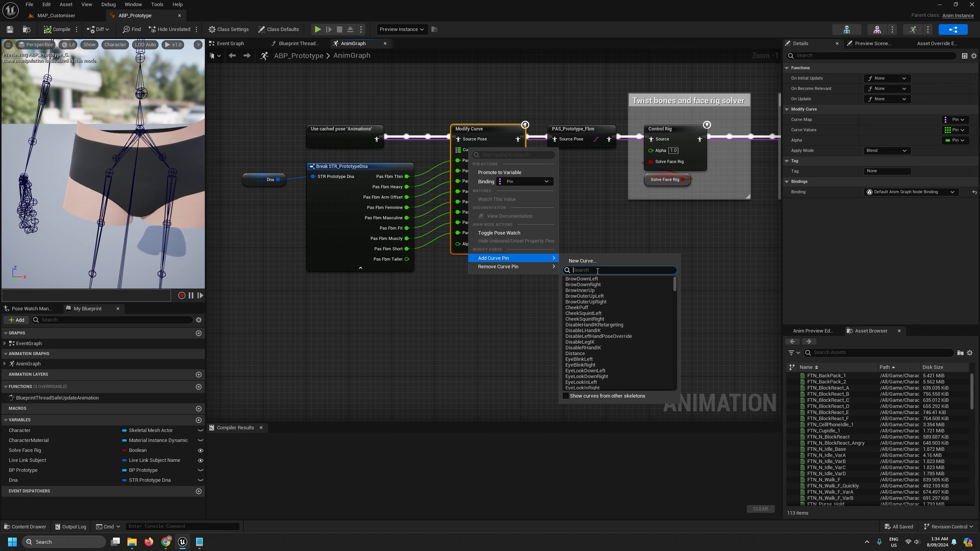
pyautogui.write('tal')
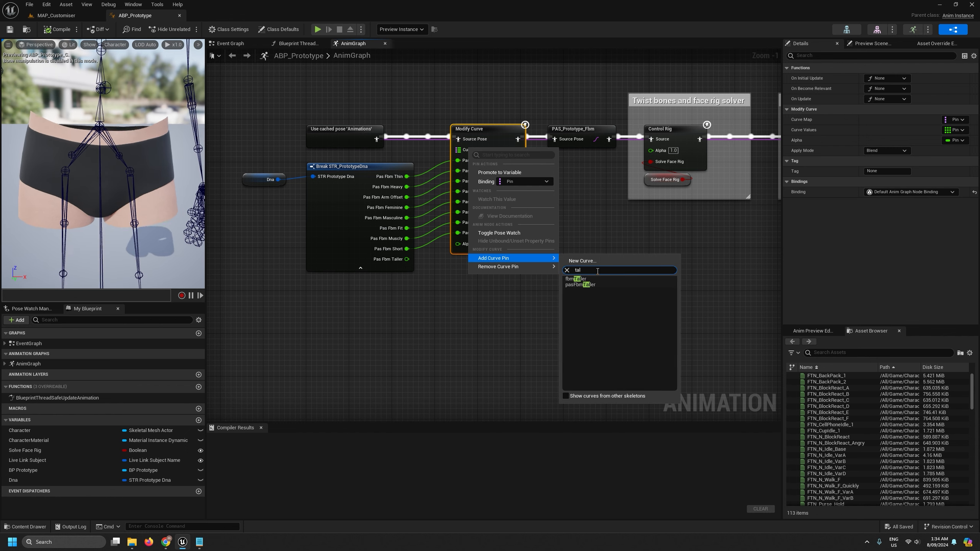
pyautogui.click(583, 284)
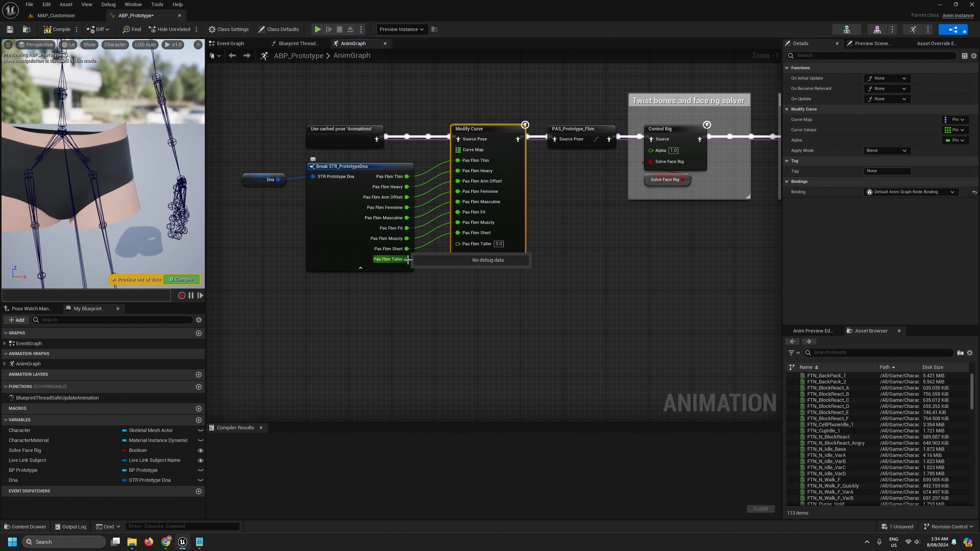
pyautogui.moveTo(407, 259); pyautogui.dragTo(464, 244)
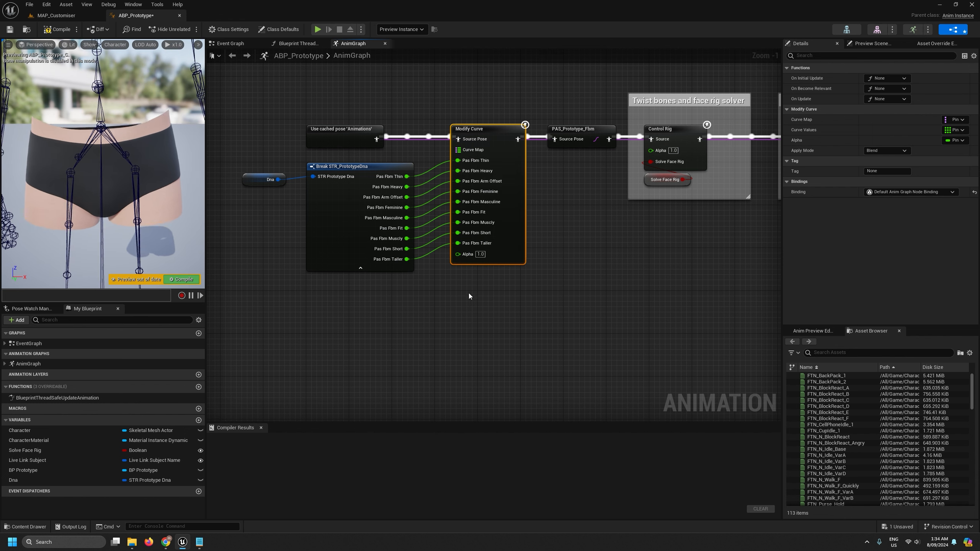
# Compile and save ABP_Prototype, and close its editor
pyautogui.click(54, 31)
pyautogui.click(11, 30)
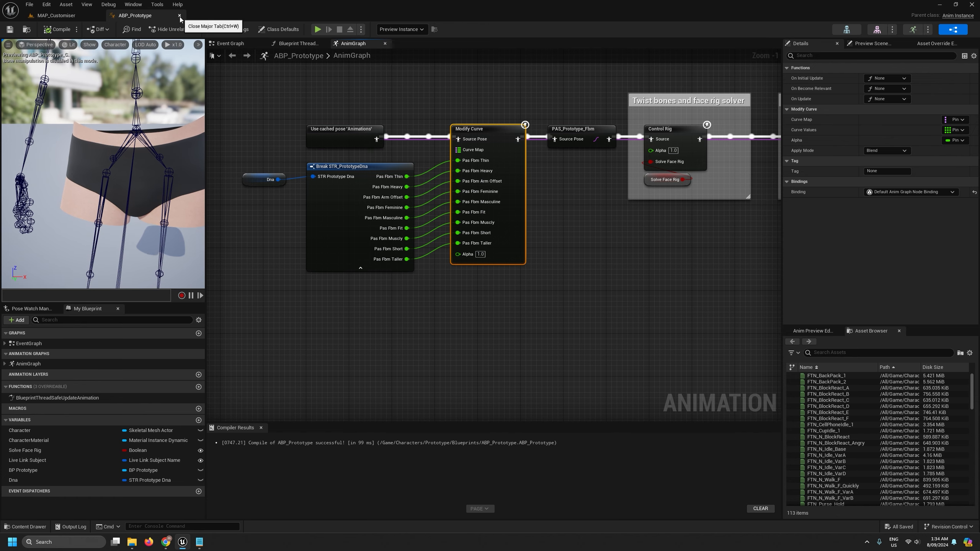
pyautogui.click(179, 17)
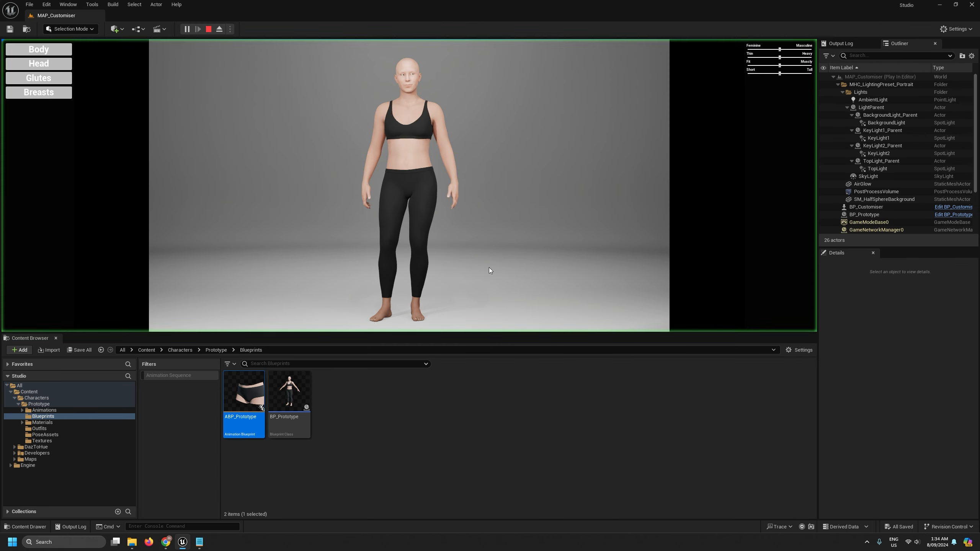
# Play the customiser level and test the height slider towards Tall and back near the middle, checking the result in the Head view
pyautogui.moveTo(779, 73); pyautogui.dragTo(805, 78)
pyautogui.click(66, 68)
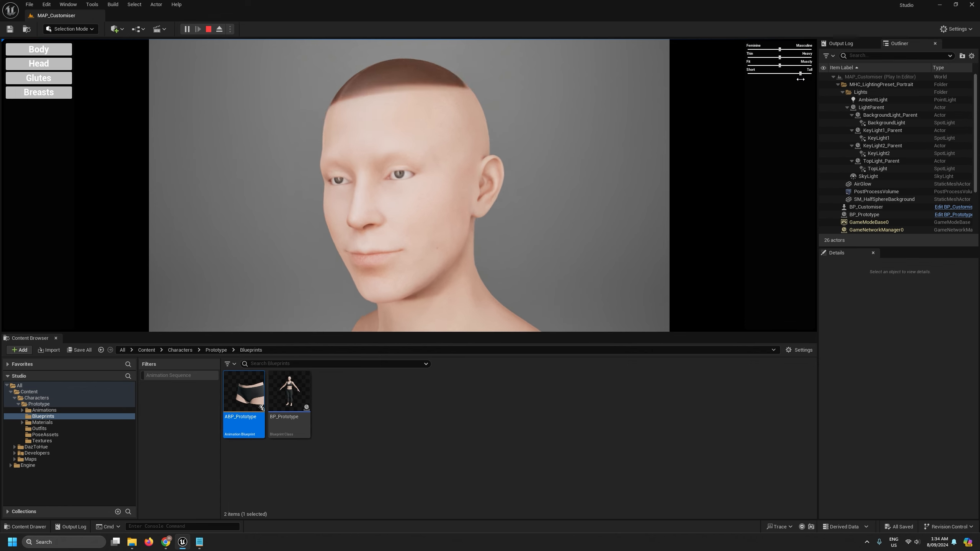
pyautogui.moveTo(805, 78); pyautogui.dragTo(783, 83)
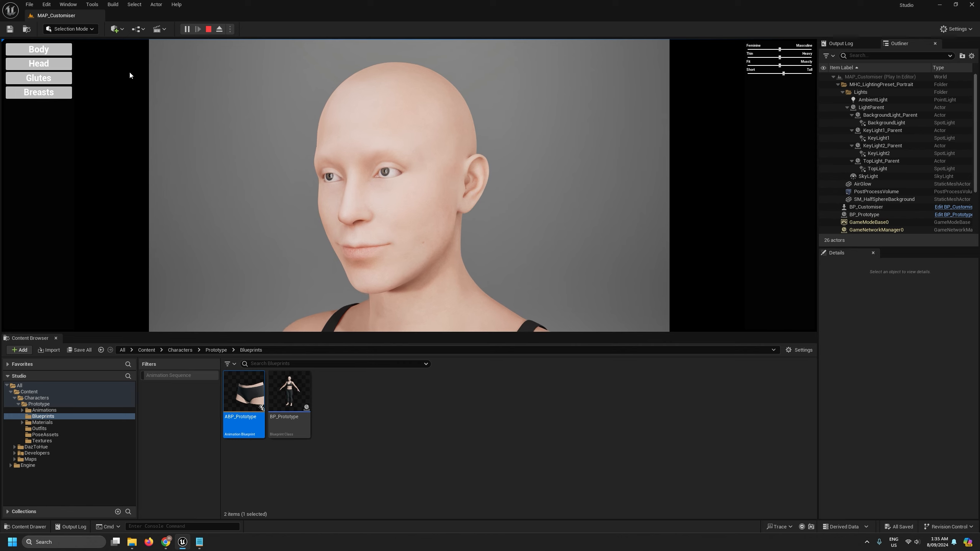
# Check the slightly taller character in the Glutes, Breasts and Head views, ending on the Body view
pyautogui.click(53, 80)
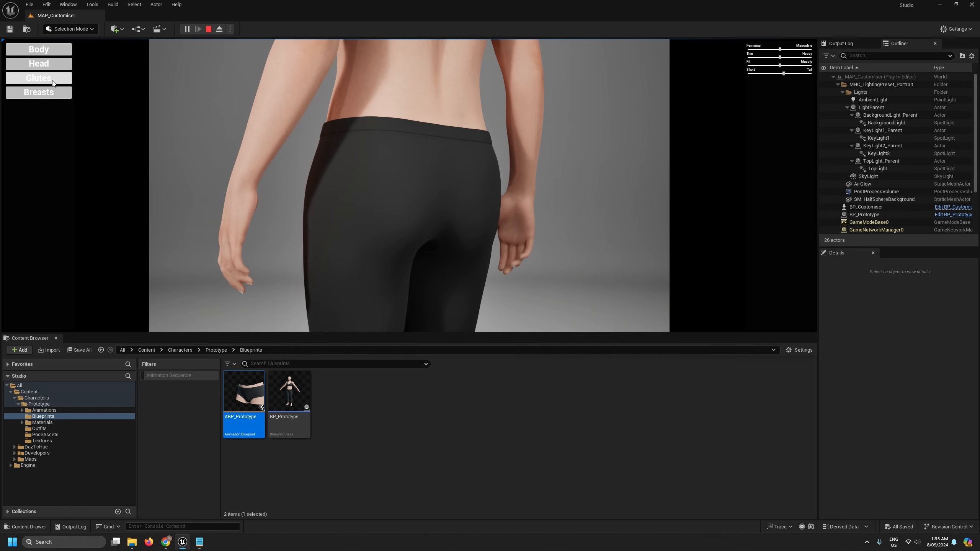
pyautogui.click(54, 88)
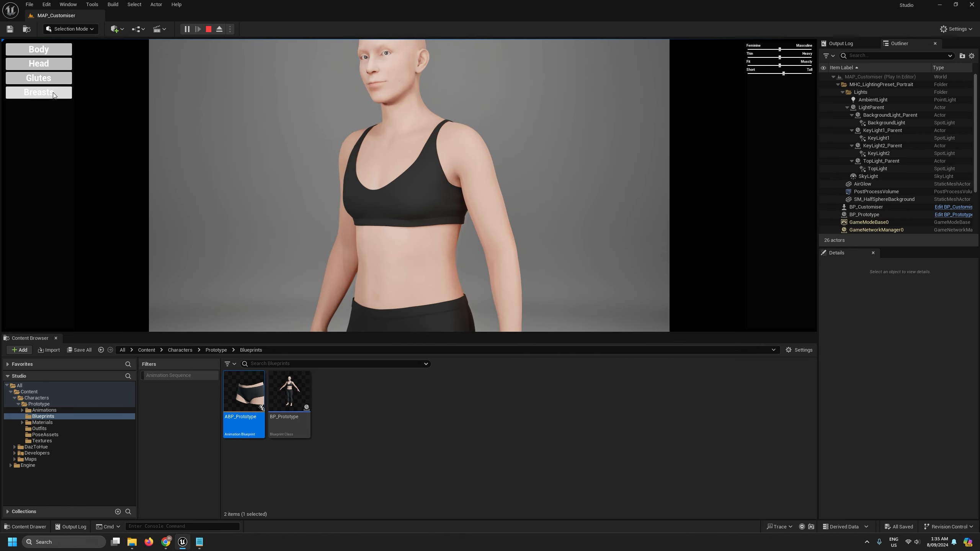
pyautogui.click(56, 67)
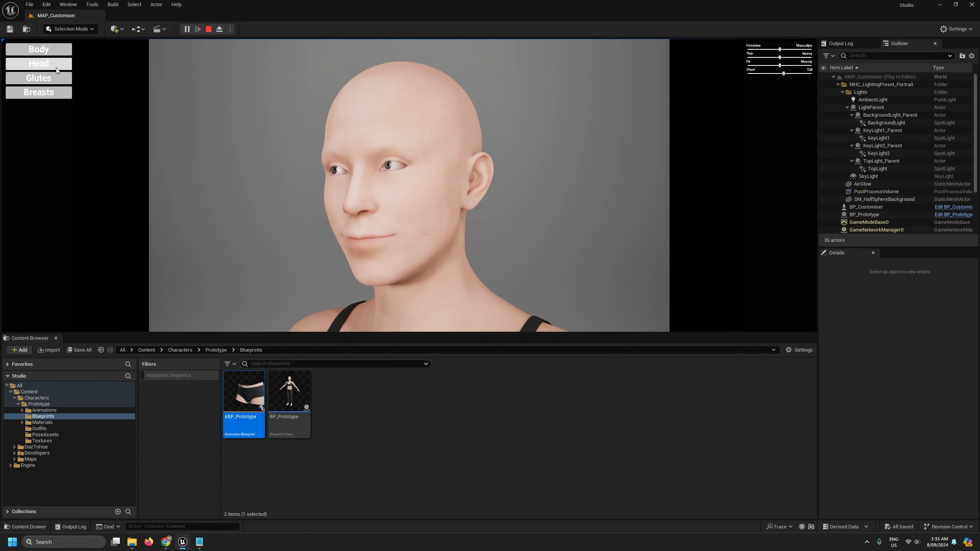
pyautogui.click(59, 53)
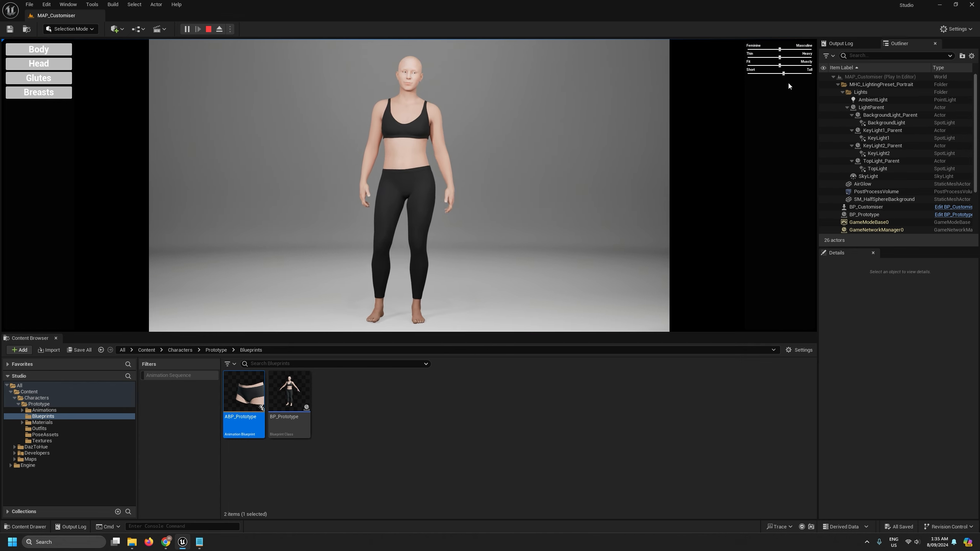
# Test the character at fully Short and fully Heavy in the Body view, and stop the simulation
pyautogui.moveTo(783, 74); pyautogui.dragTo(738, 78)
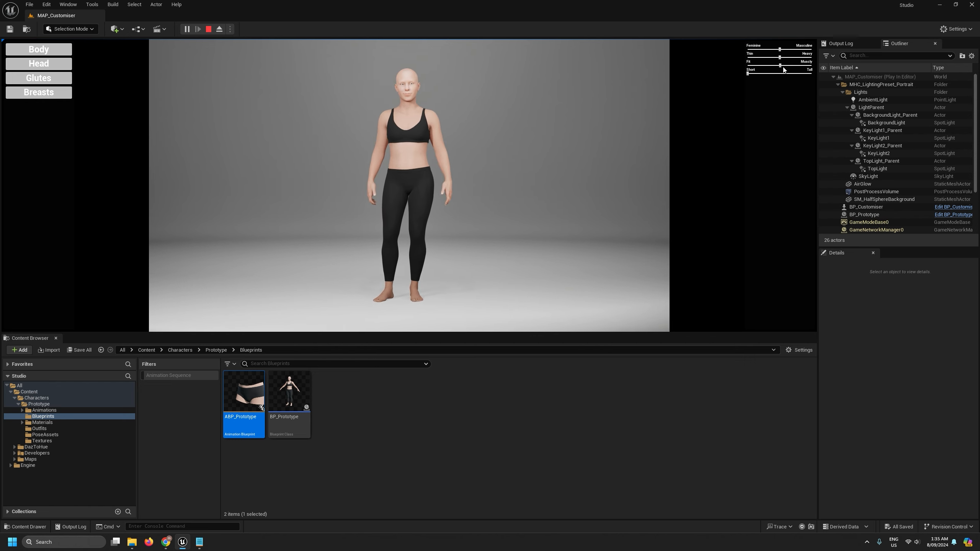
pyautogui.moveTo(784, 57); pyautogui.dragTo(818, 62)
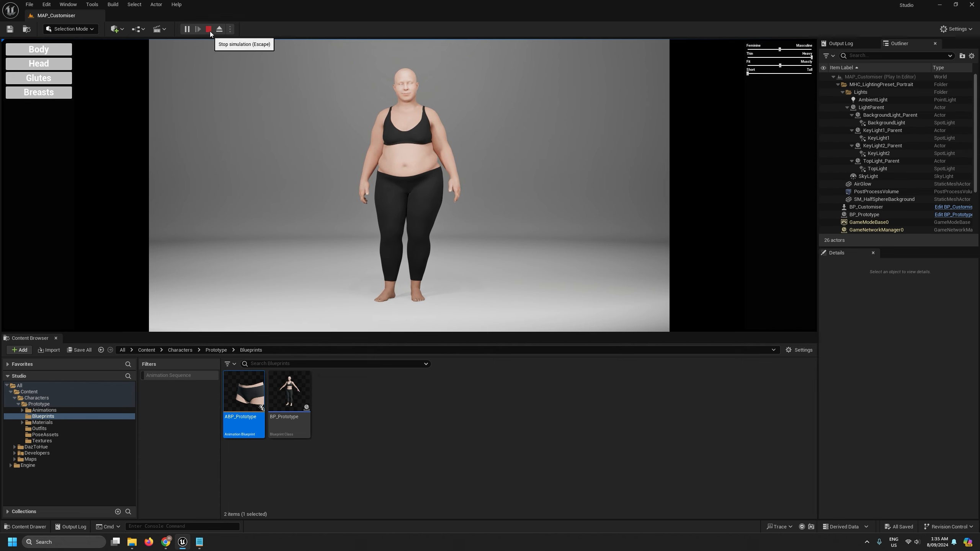
pyautogui.press('Escape')
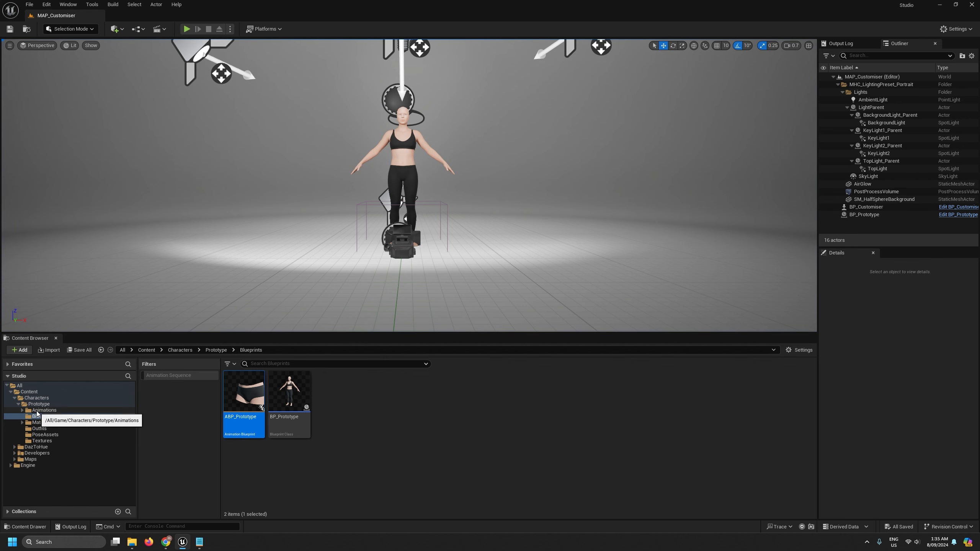
# Open BP_Prototype in its viewport and inspect the Legs, Torso and Feet components
pyautogui.doubleClick(289, 391)
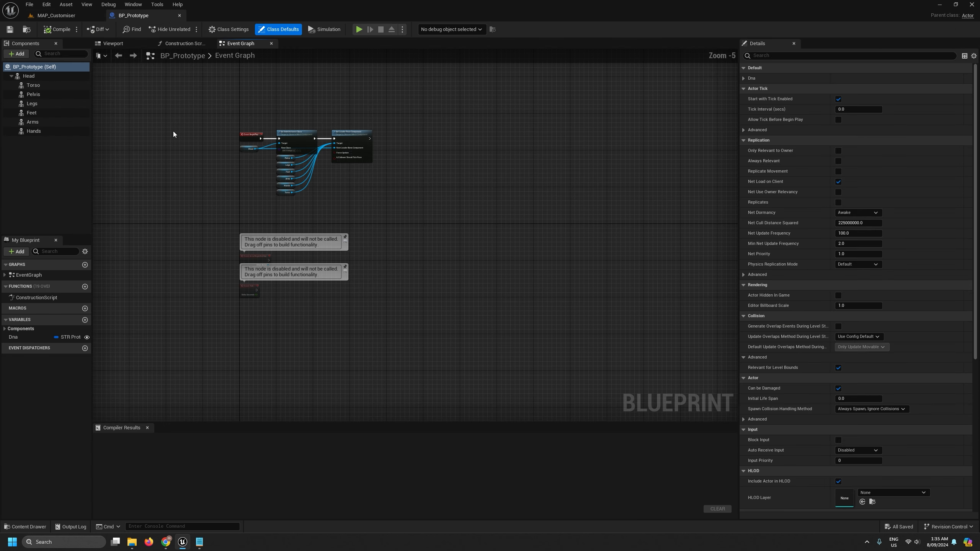
pyautogui.click(115, 44)
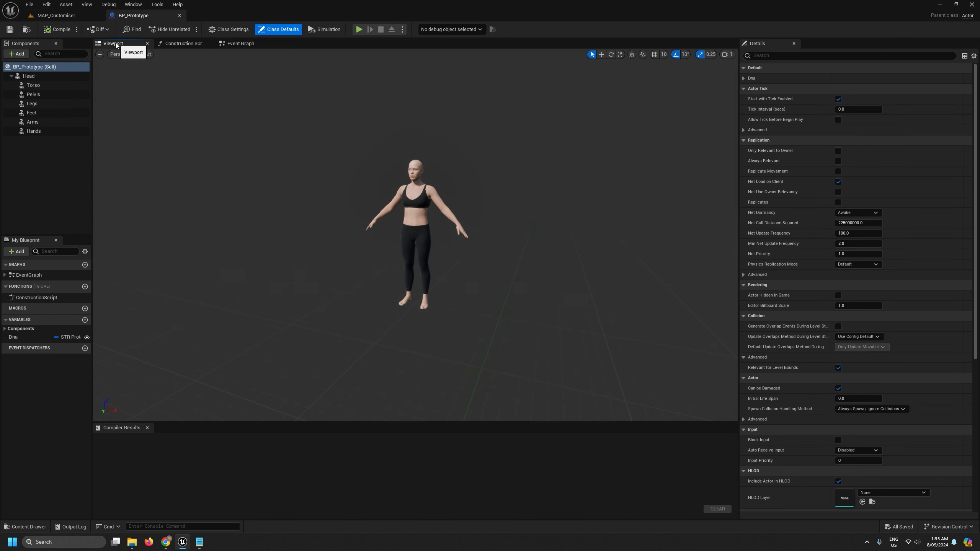
pyautogui.click(38, 104)
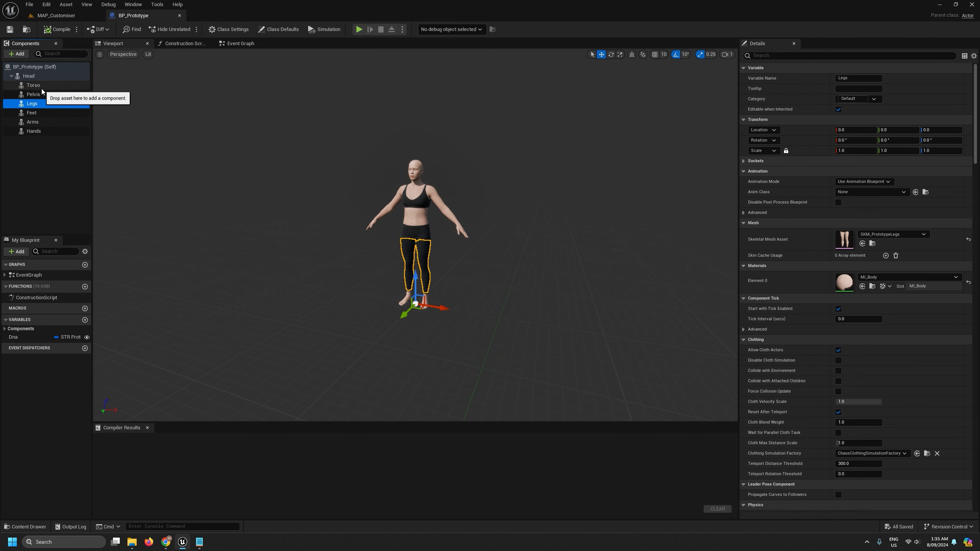
pyautogui.click(41, 85)
pyautogui.click(33, 113)
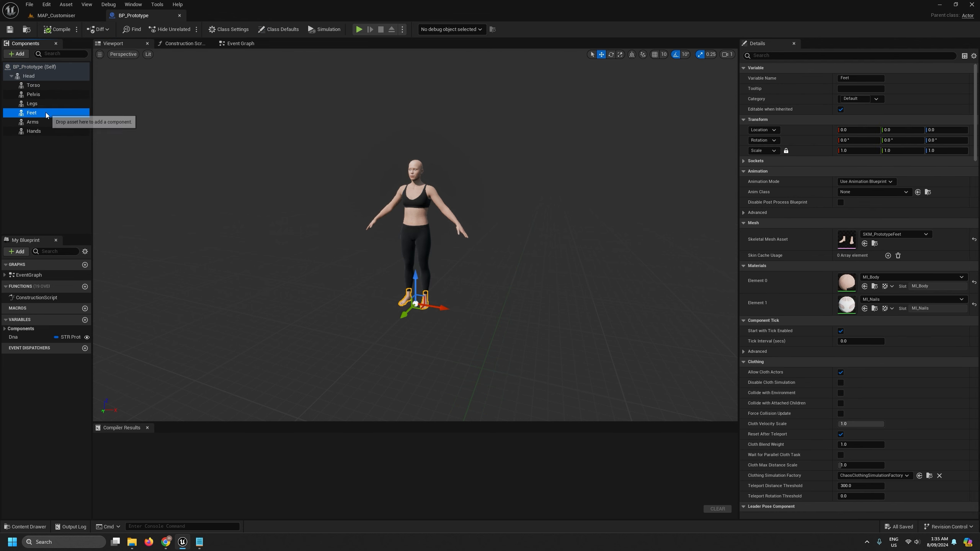
# Move the Legs component about 49 units aside along X to inspect it, and undo the move
pyautogui.click(33, 104)
pyautogui.moveTo(443, 309); pyautogui.dragTo(485, 320)
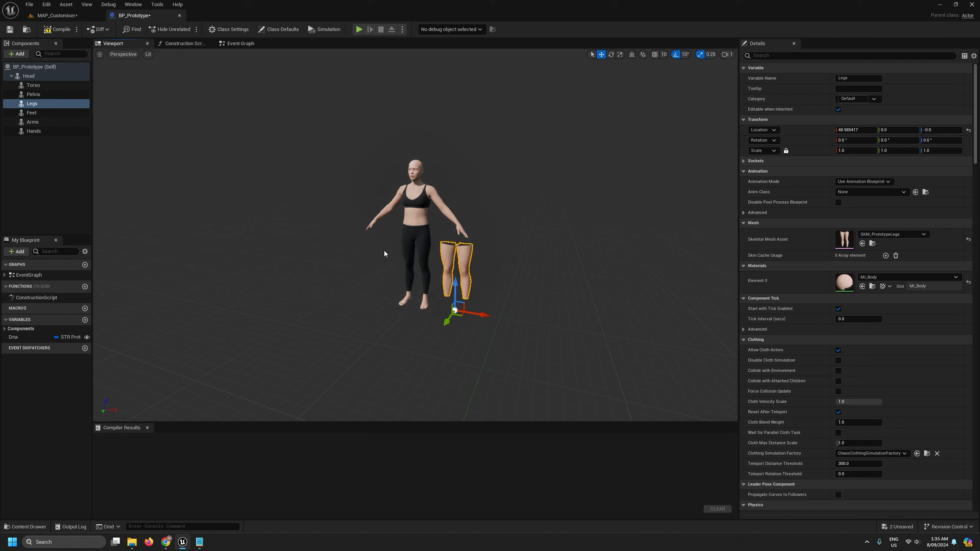
pyautogui.hotkey('ctrl', 'z')
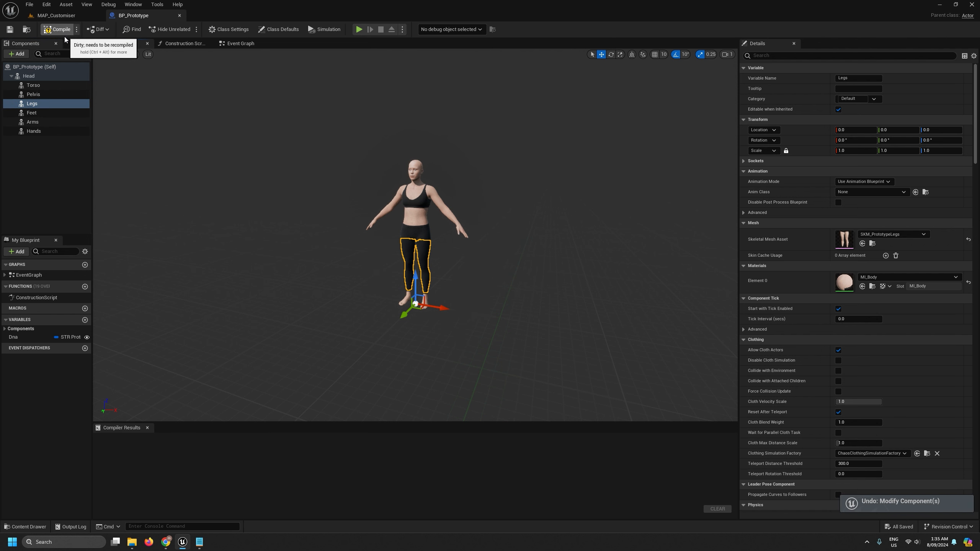
# Clear the skeletal mesh asset from the Legs component, and compile and save BP_Prototype
pyautogui.click(891, 234)
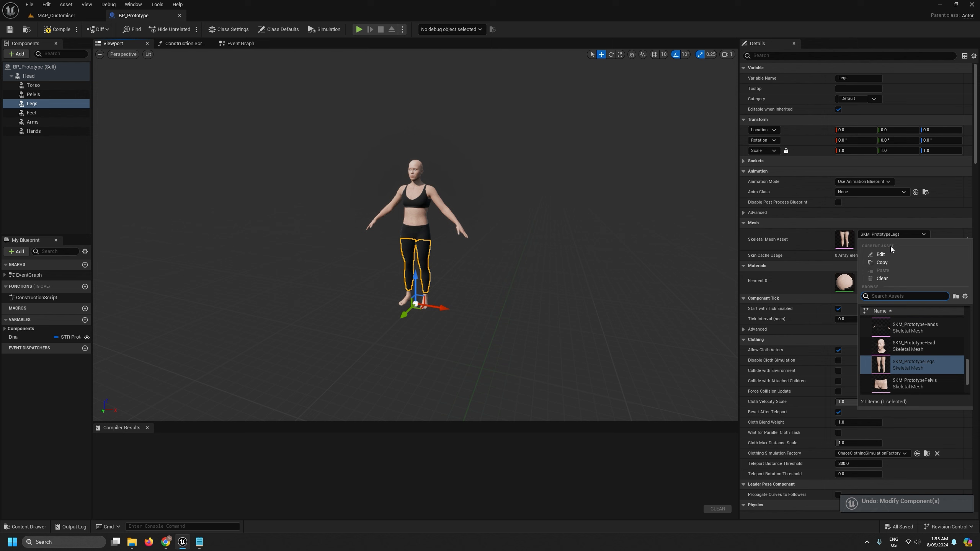
pyautogui.click(883, 278)
pyautogui.click(57, 31)
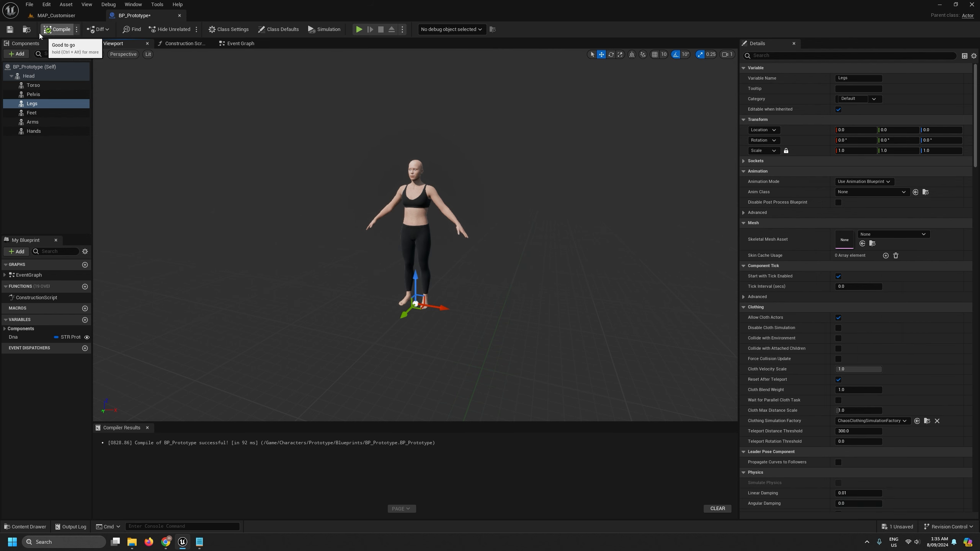
pyautogui.click(10, 32)
# Return to MAP_Customiser, play the level, and test the character at fully Heavy and fully Short
pyautogui.click(56, 15)
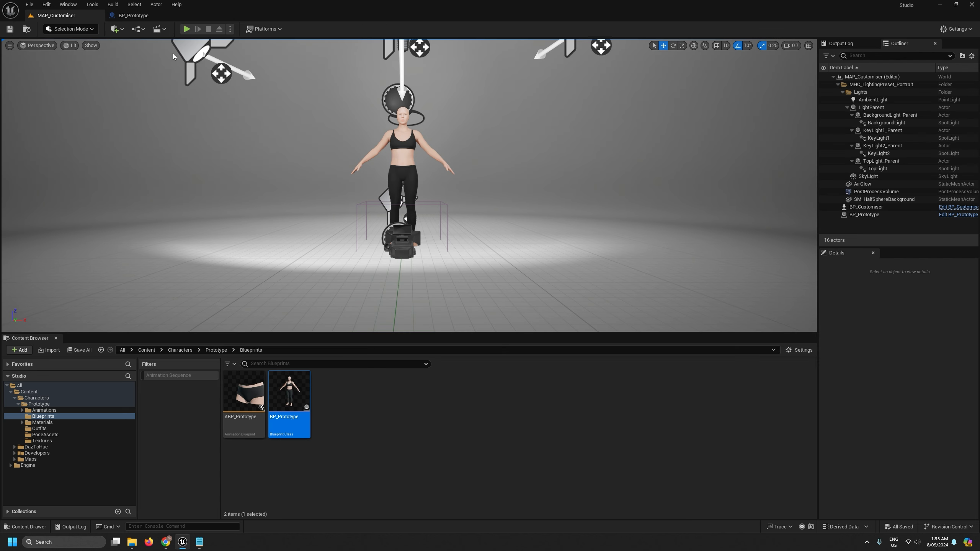
pyautogui.click(187, 31)
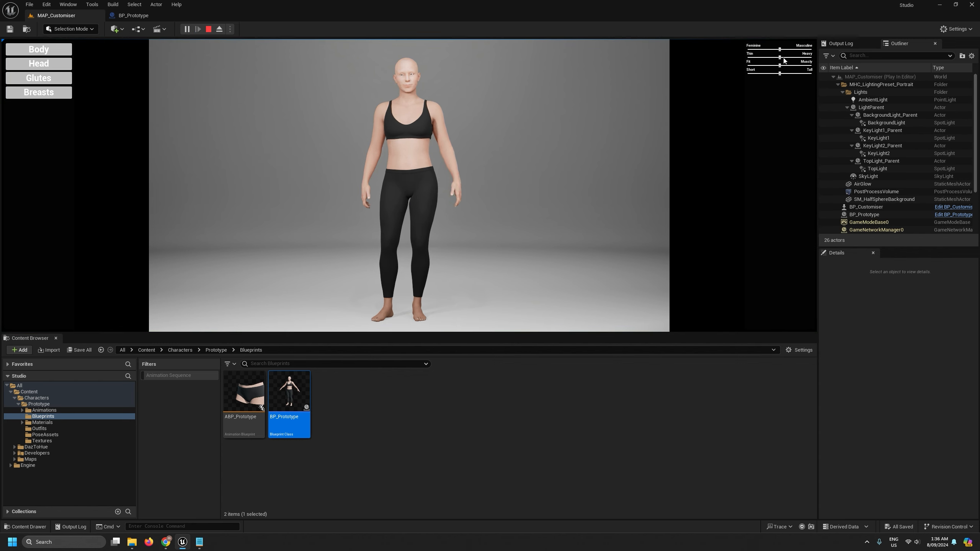
pyautogui.moveTo(784, 59); pyautogui.dragTo(849, 58)
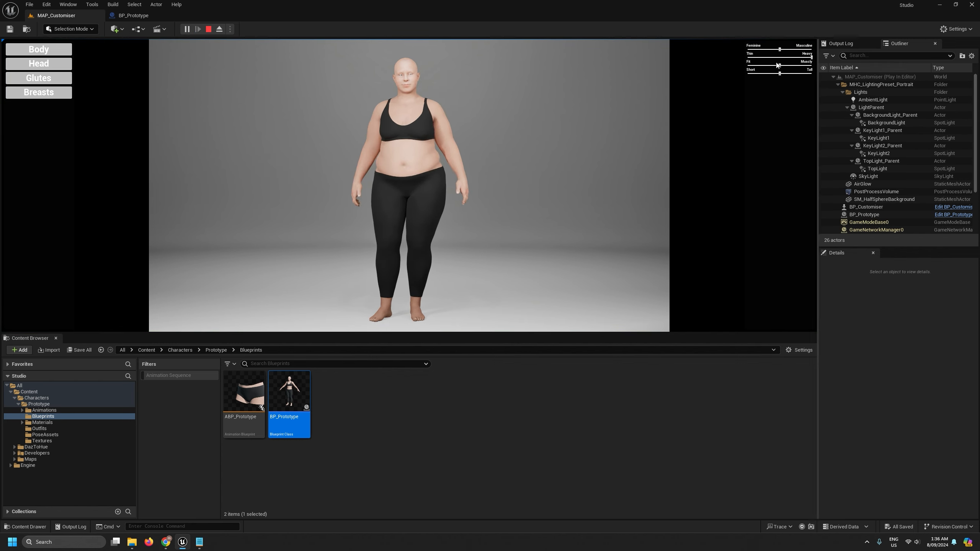
pyautogui.moveTo(779, 74); pyautogui.dragTo(747, 74)
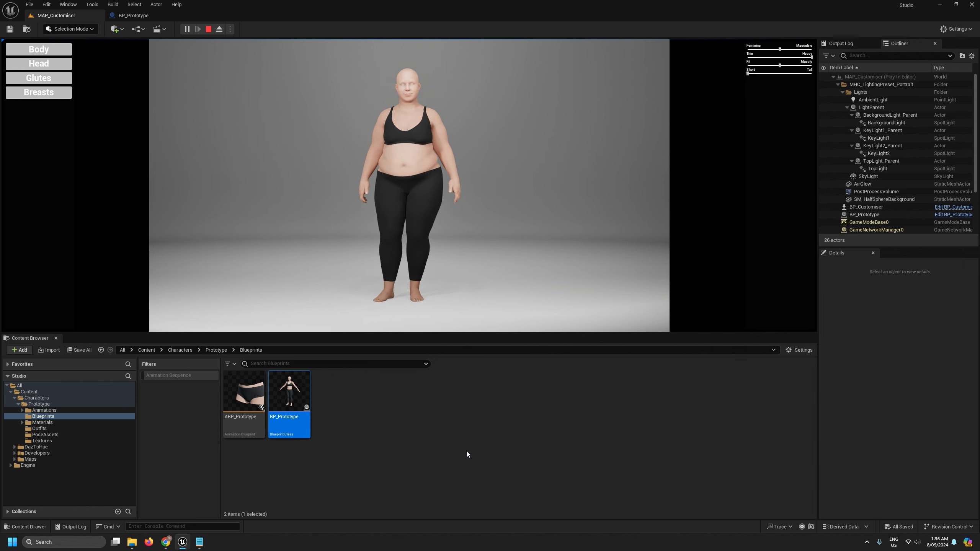
# Remove all filters from the Content Browser and slightly widen its folder tree
pyautogui.rightClick(190, 374)
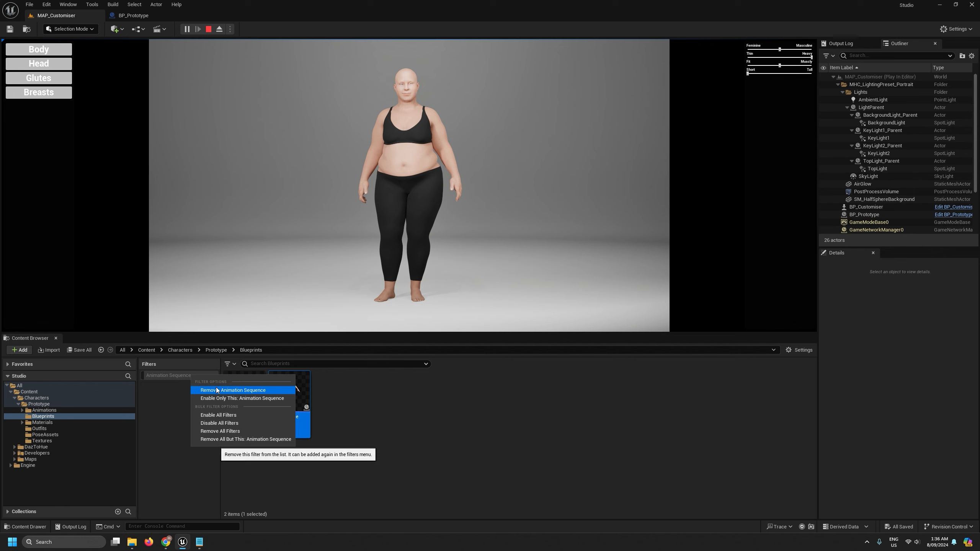
pyautogui.click(223, 431)
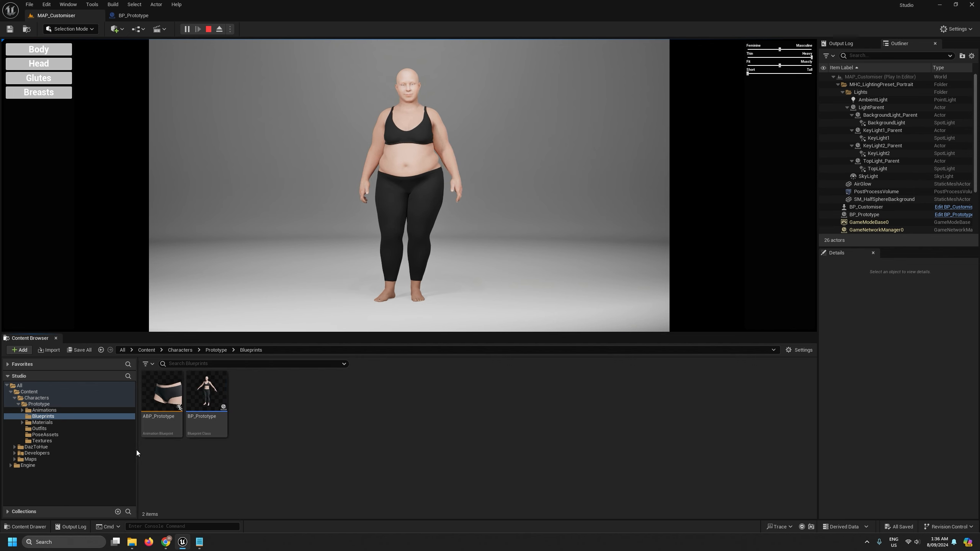
pyautogui.moveTo(137, 450)
pyautogui.mouseDown()
pyautogui.moveTo(181, 450)
pyautogui.moveTo(144, 449)
pyautogui.mouseUp()
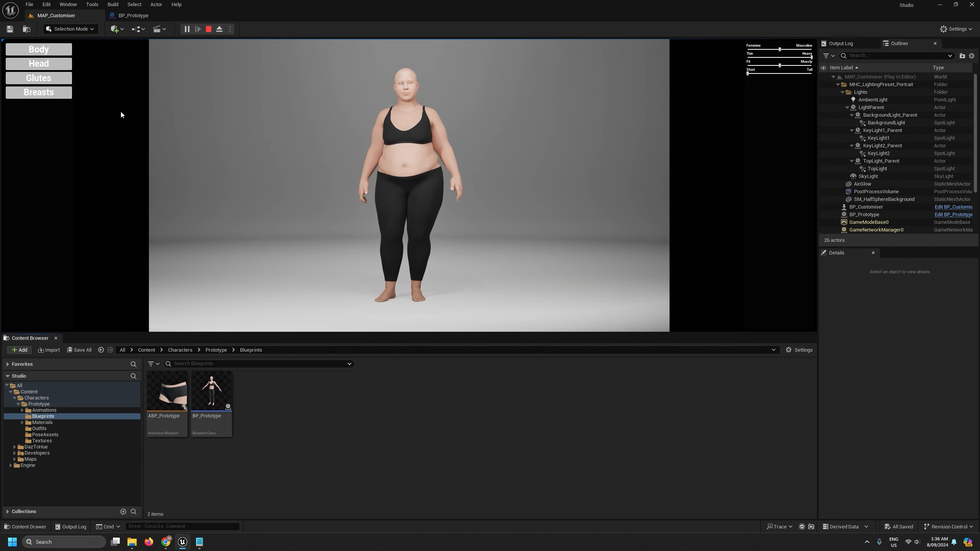
# Inspect the running character through the Head, Glutes and Breasts camera views, and return to the full Body view
pyautogui.click(48, 66)
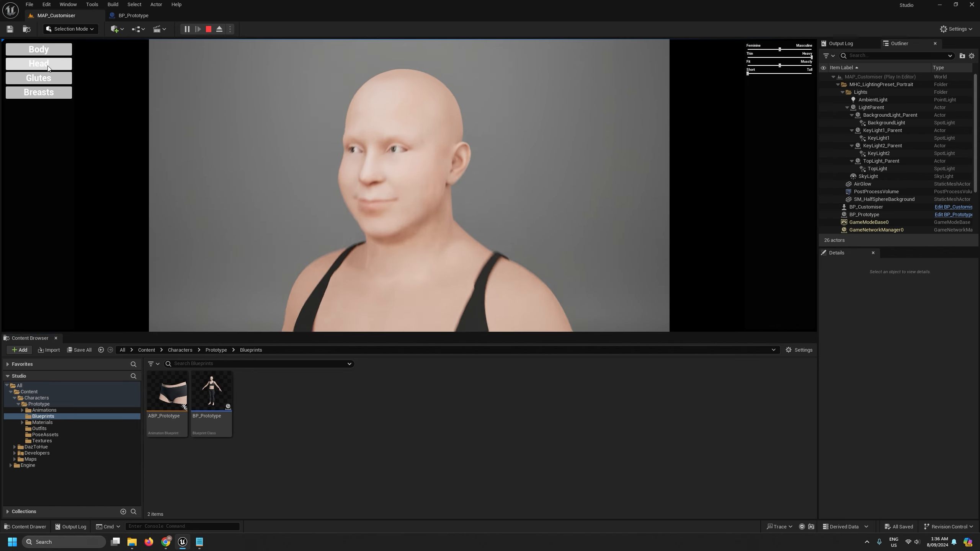
pyautogui.click(49, 77)
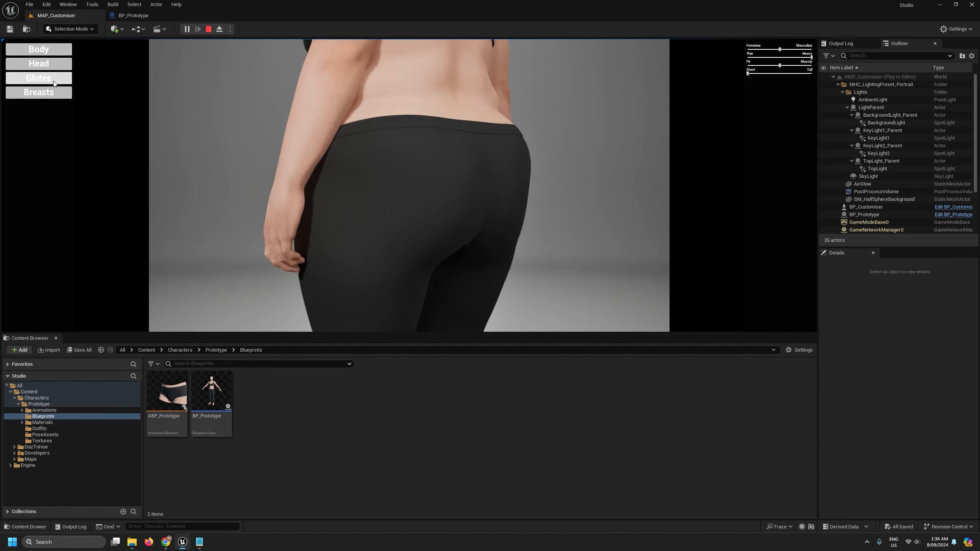
pyautogui.click(55, 90)
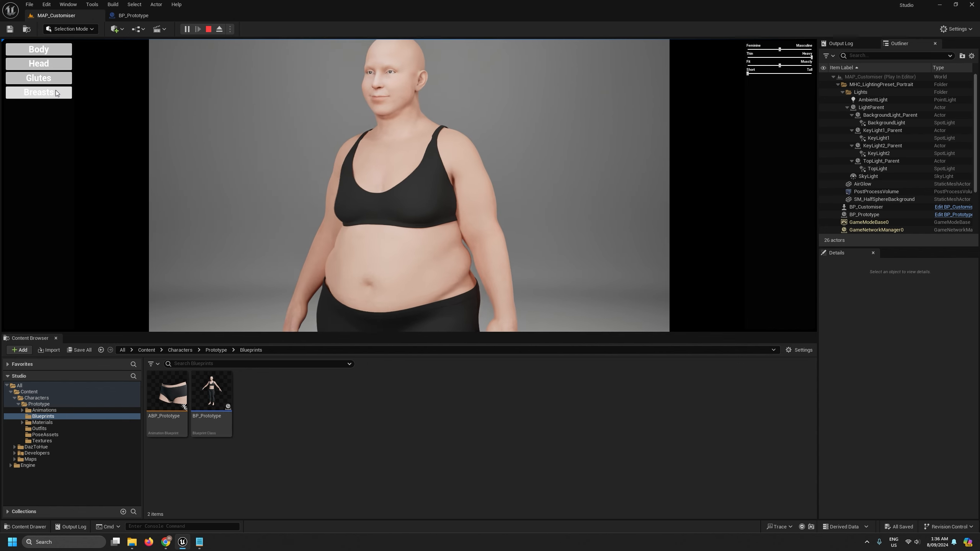
pyautogui.click(68, 50)
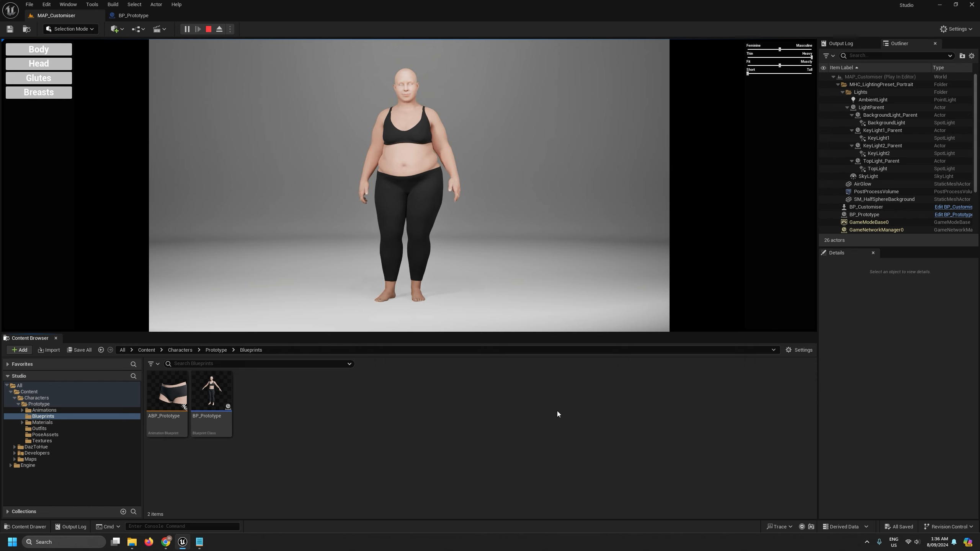
pyautogui.click(53, 93)
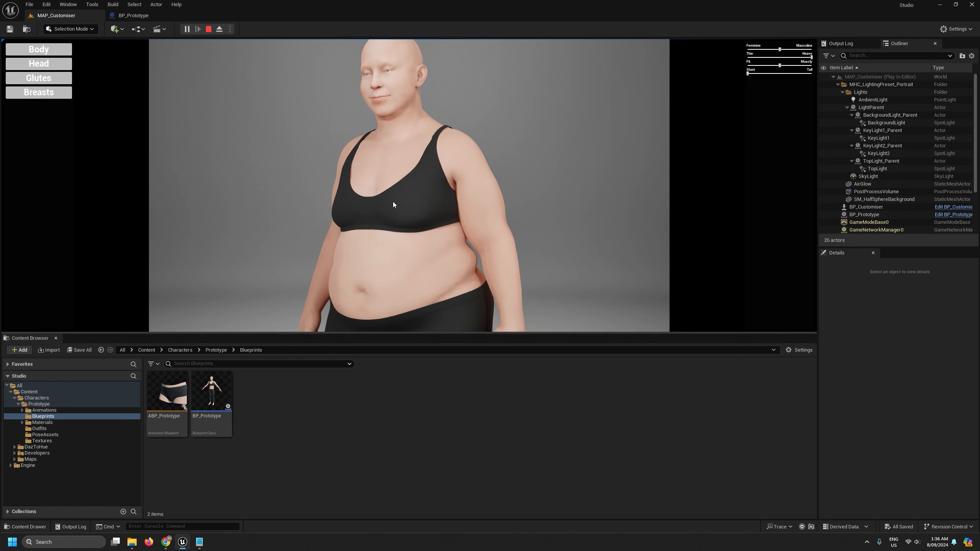
pyautogui.click(39, 49)
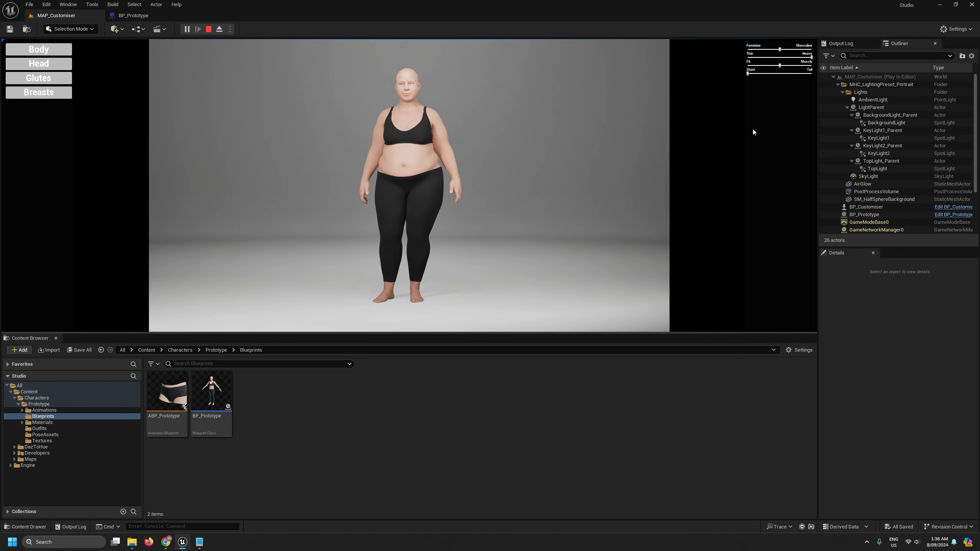